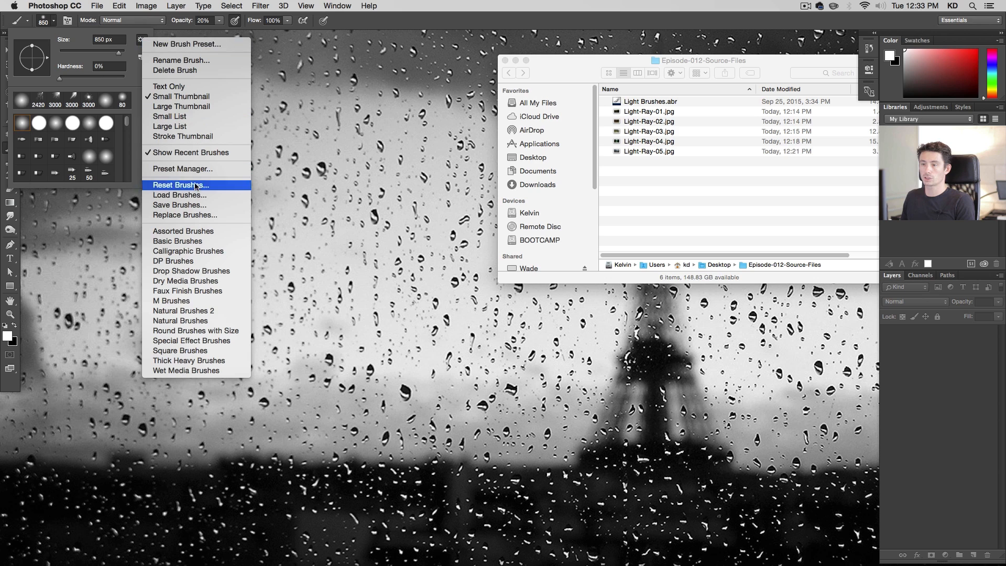
# Load the Light Brushes.abr brush set from the Episode-012-Source-Files folder and check it in the brush picker
pyautogui.click(209, 195)
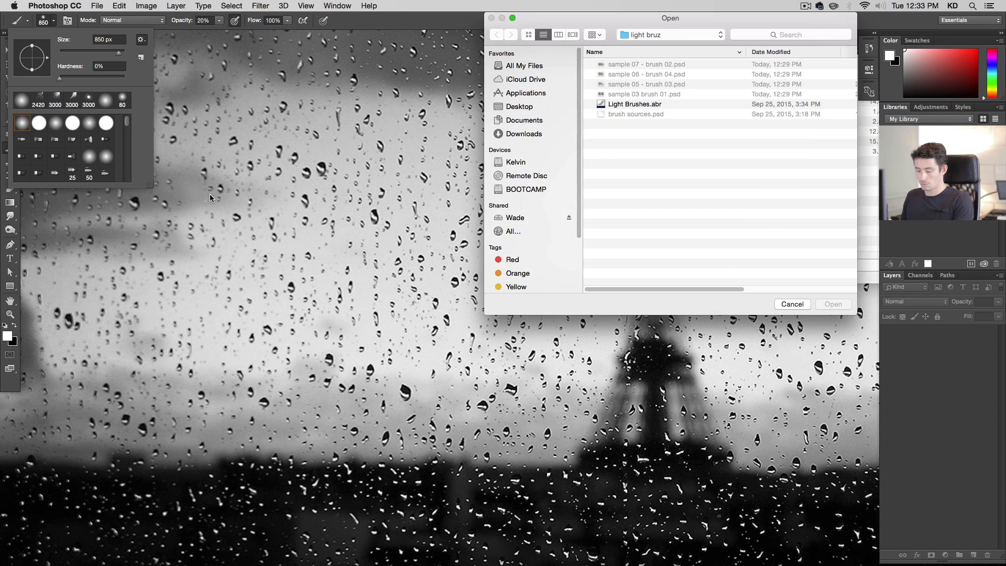
pyautogui.press('super+d')
pyautogui.doubleClick(653, 82)
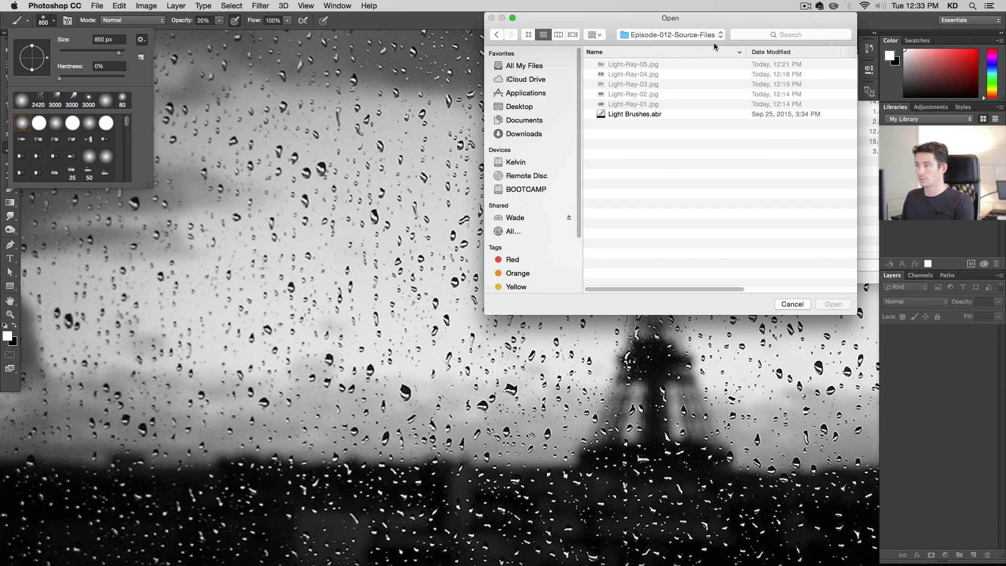
pyautogui.click(649, 115)
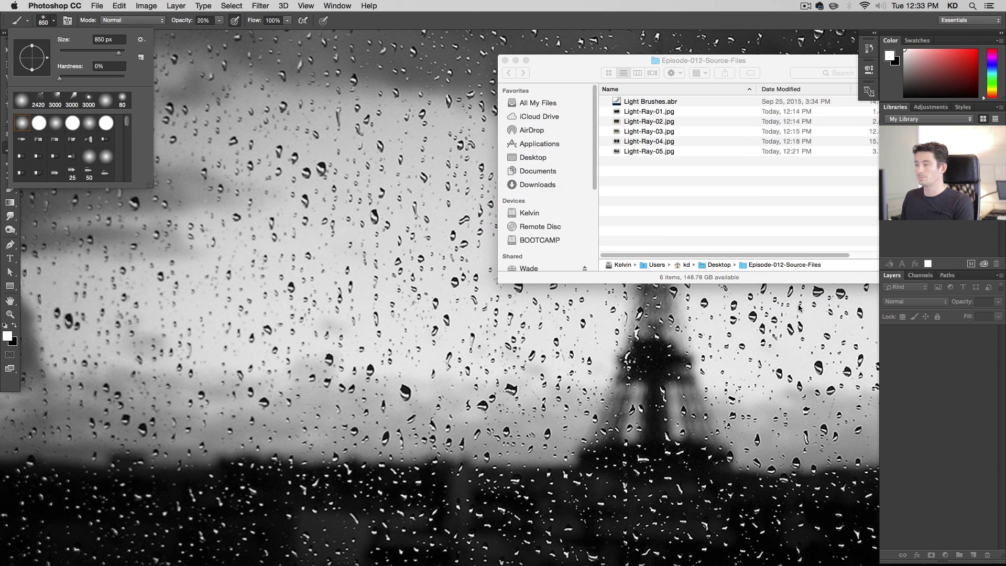
pyautogui.scroll(-5, 56, 136)
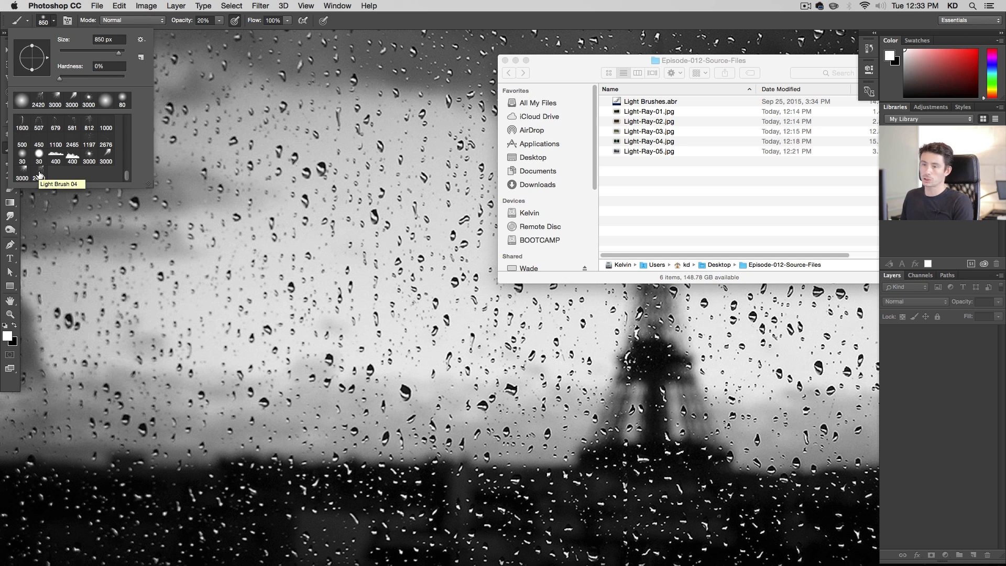
pyautogui.click(52, 22)
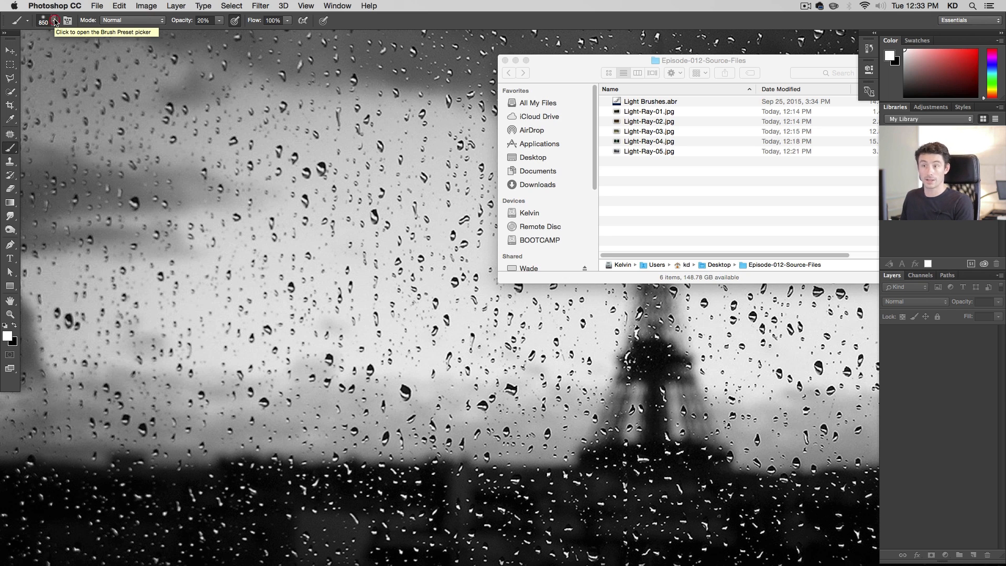
# Open Light-Ray-01.jpg from the source folder and fit the document to the screen
pyautogui.click(680, 204)
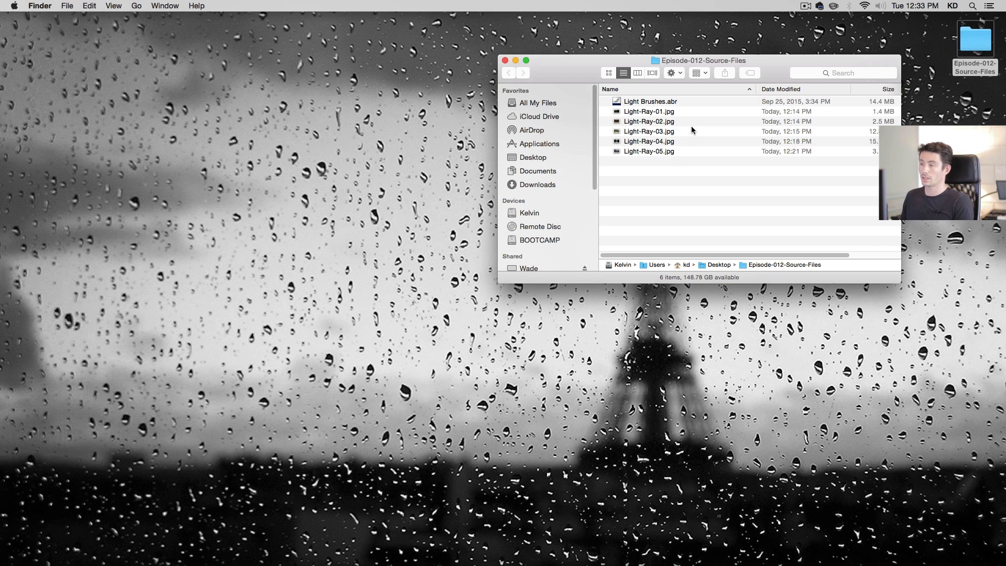
pyautogui.doubleClick(684, 112)
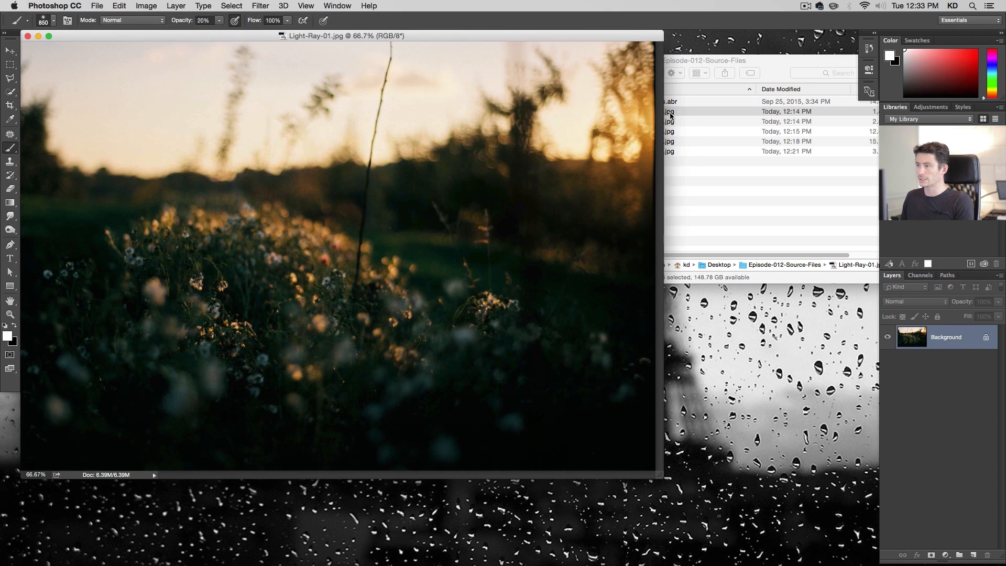
pyautogui.moveTo(425, 33); pyautogui.dragTo(501, 40)
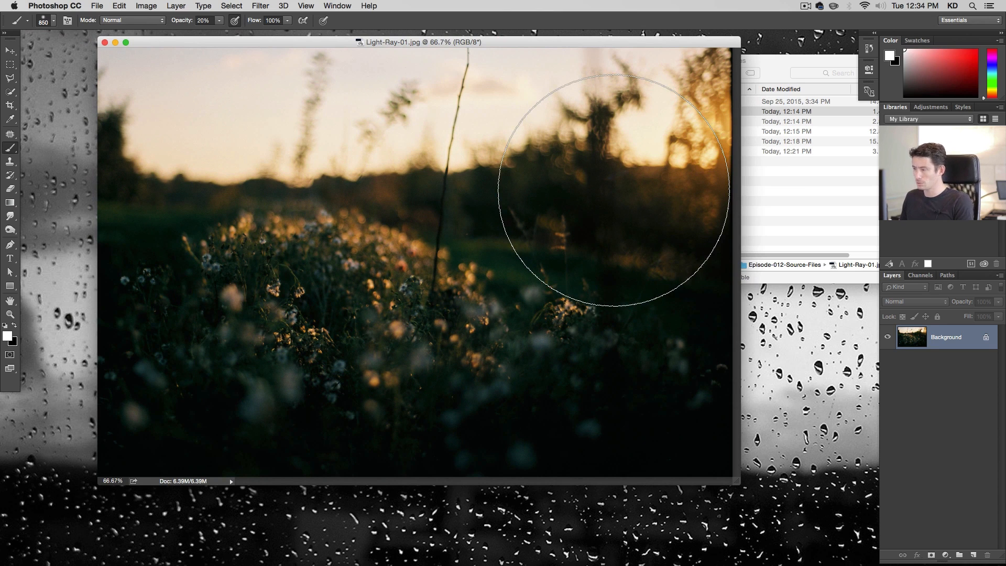
pyautogui.press('super+plus')
pyautogui.press('alt+super+plus')
pyautogui.press('alt+super+minus')
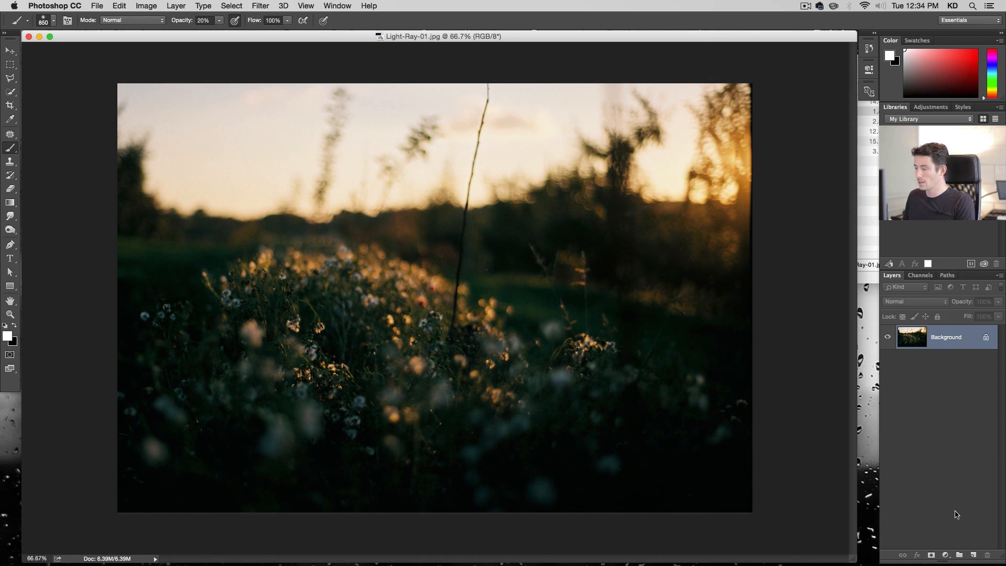
# Add a new empty layer and pick a 3000 px light-ray brush, resizing it to 2120 px
pyautogui.click(973, 554)
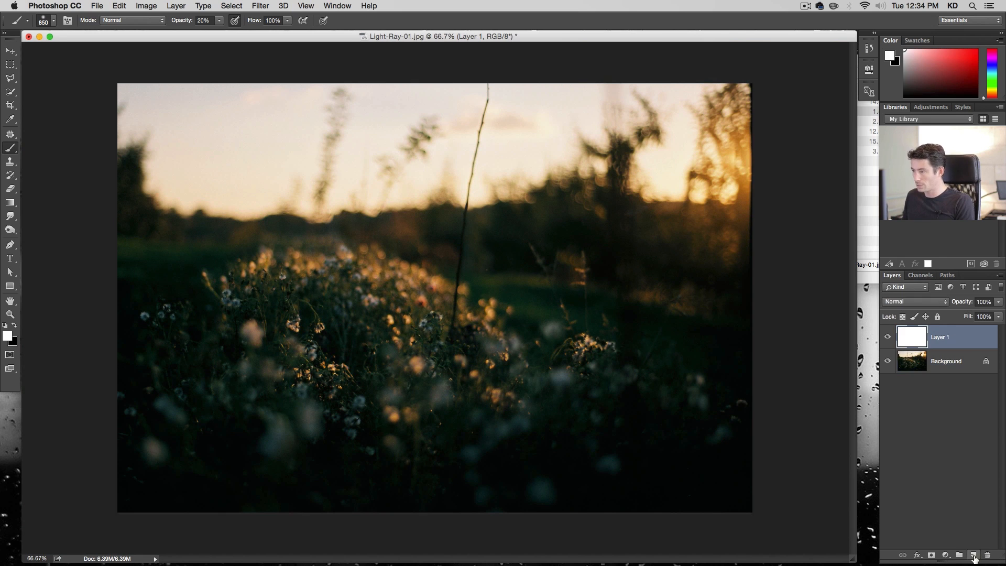
pyautogui.click(50, 21)
pyautogui.scroll(-5, 100, 152)
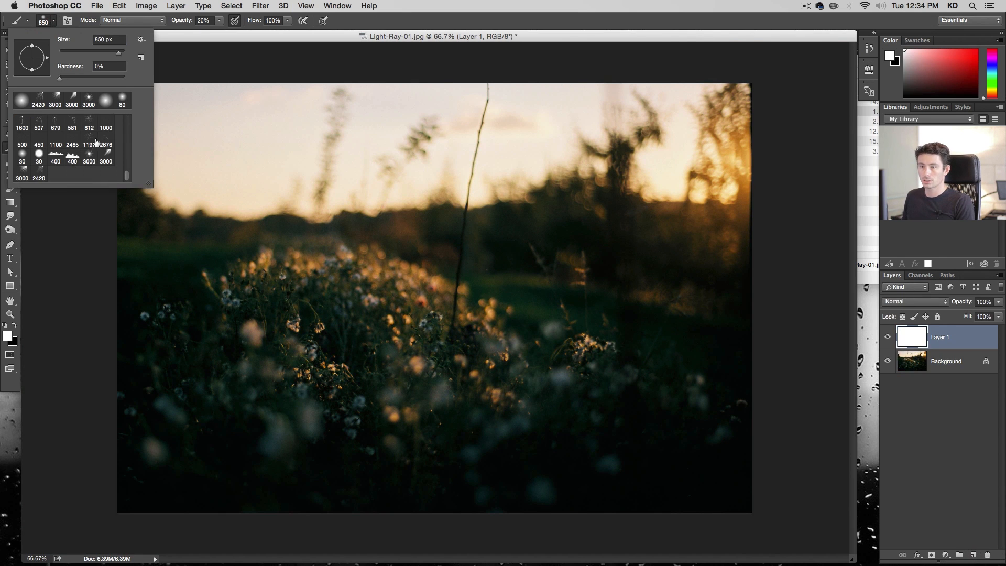
pyautogui.click(106, 159)
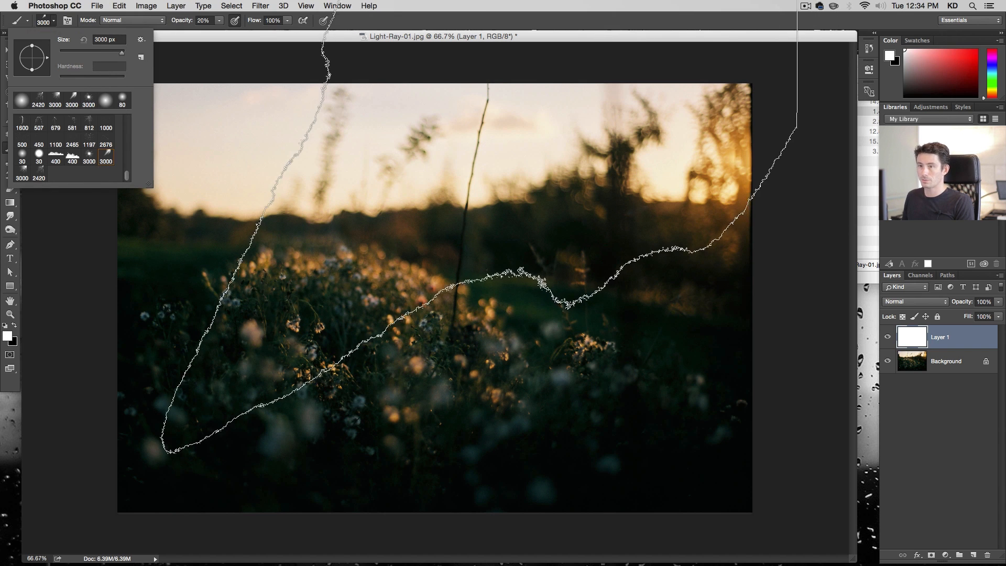
pyautogui.moveTo(120, 54); pyautogui.dragTo(110, 52)
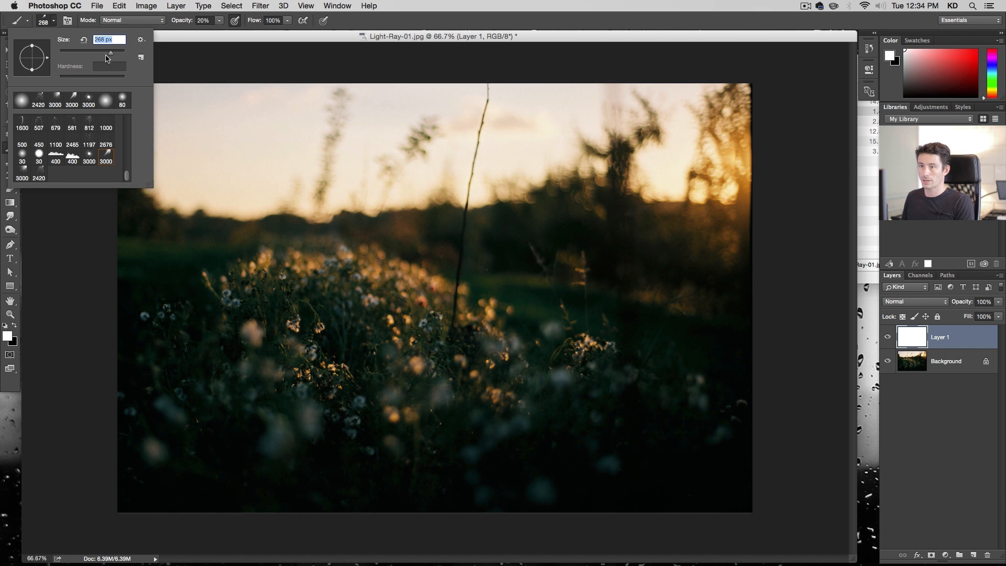
pyautogui.moveTo(110, 53); pyautogui.dragTo(122, 53)
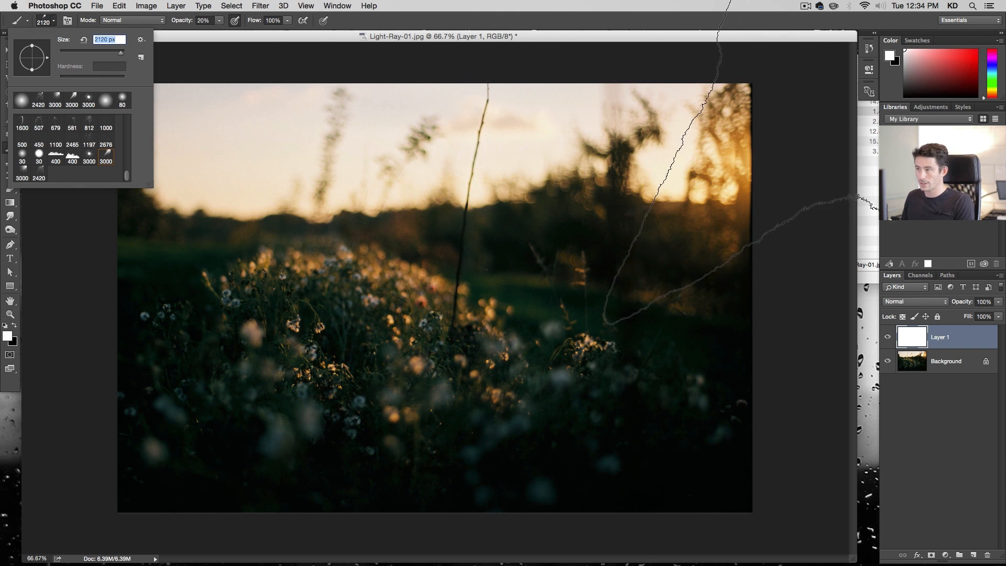
pyautogui.click(54, 20)
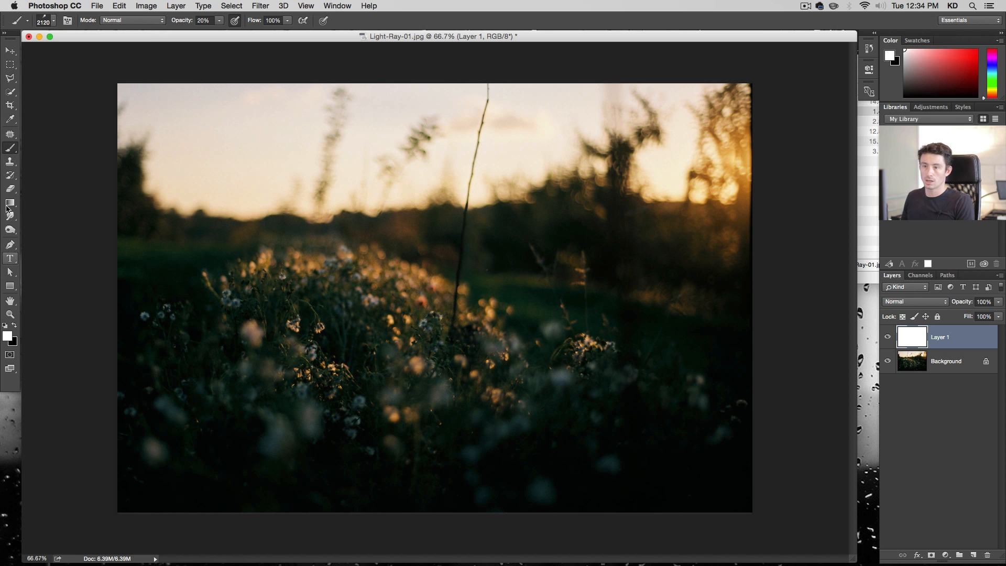
# Sample a warm cream colour from the sunset glow as the foreground colour and return to the Brush tool
pyautogui.click(11, 120)
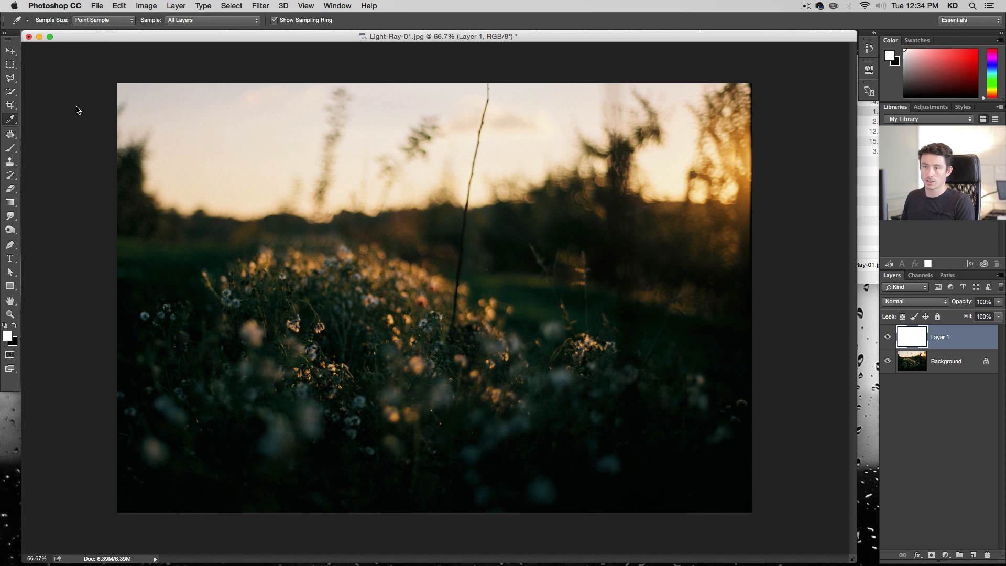
pyautogui.moveTo(700, 195); pyautogui.dragTo(701, 195)
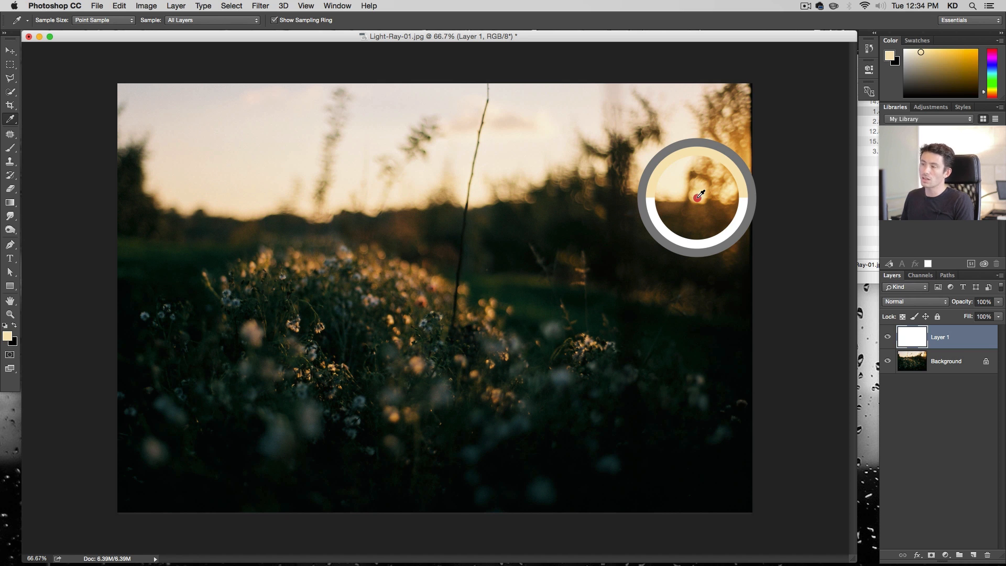
pyautogui.moveTo(701, 194); pyautogui.dragTo(702, 192)
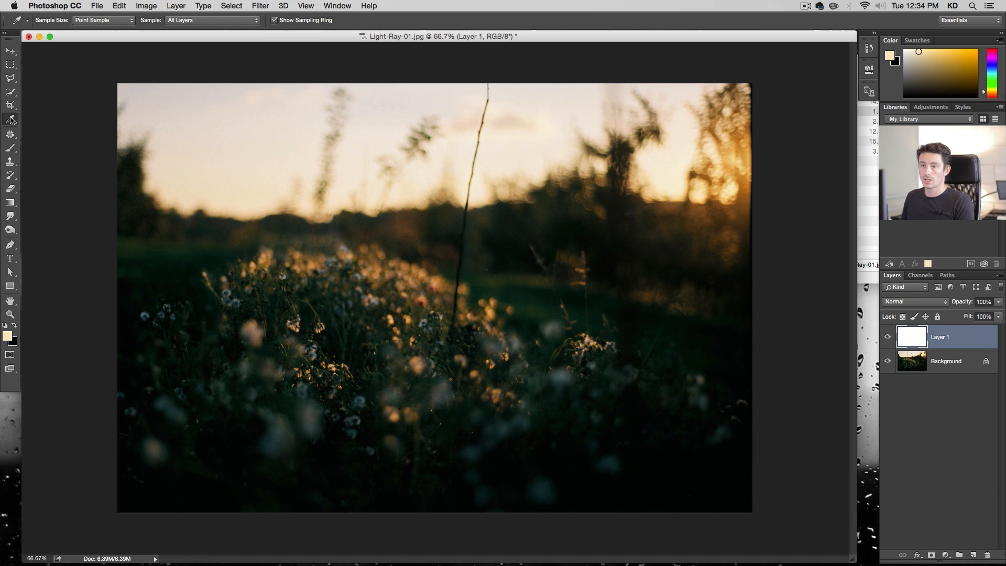
pyautogui.click(10, 148)
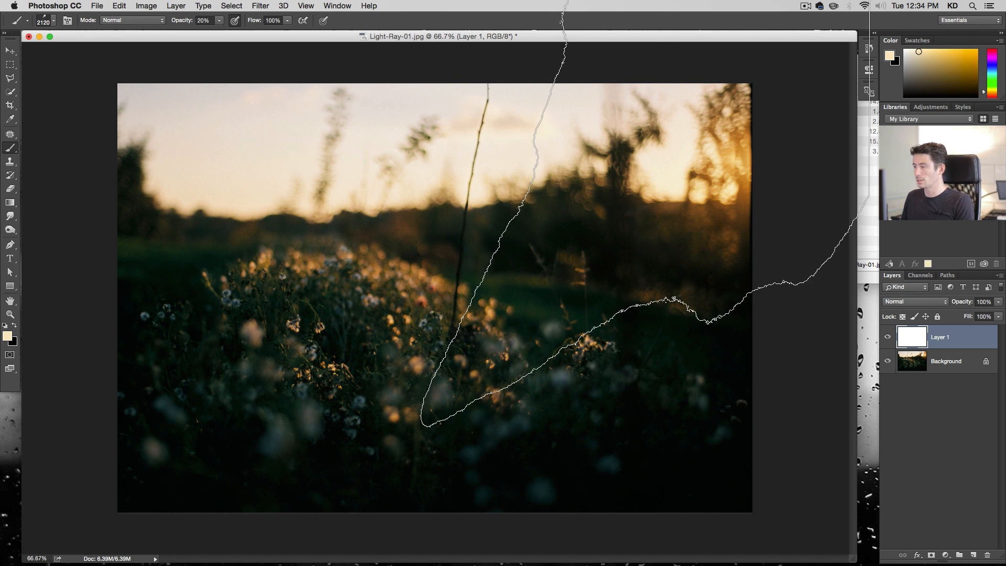
# Stamp the light-ray brush once near the photo's centre and undo the stamp
pyautogui.click(485, 228)
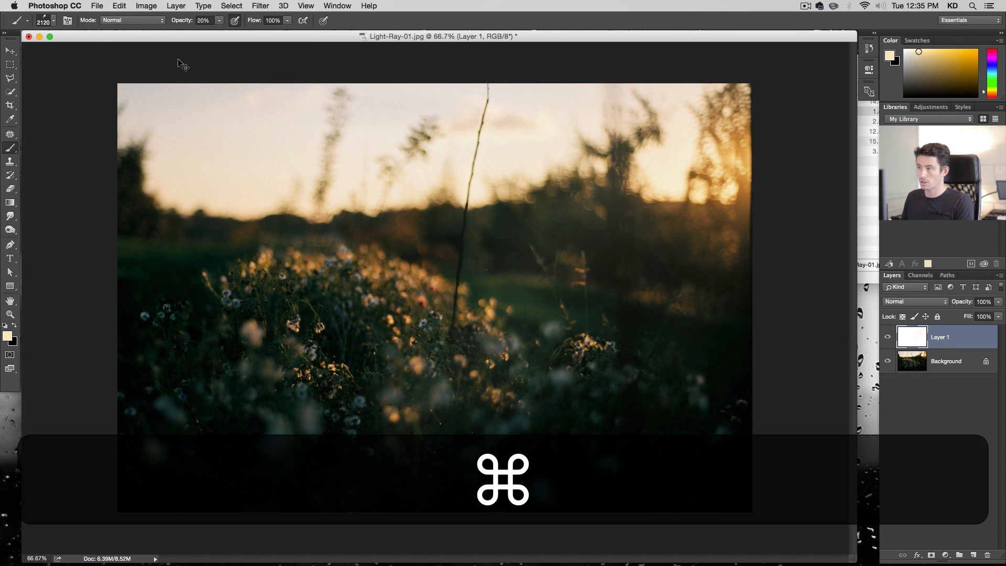
pyautogui.press('super+z')
# Set the brush opacity to 100% and the brush size to 1200 px
pyautogui.click(220, 21)
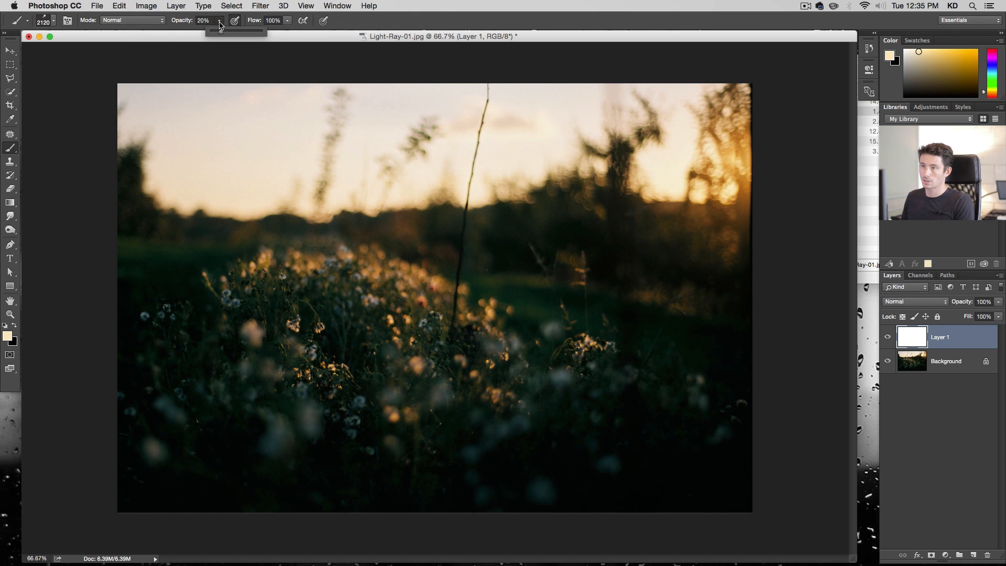
pyautogui.moveTo(222, 34); pyautogui.dragTo(316, 39)
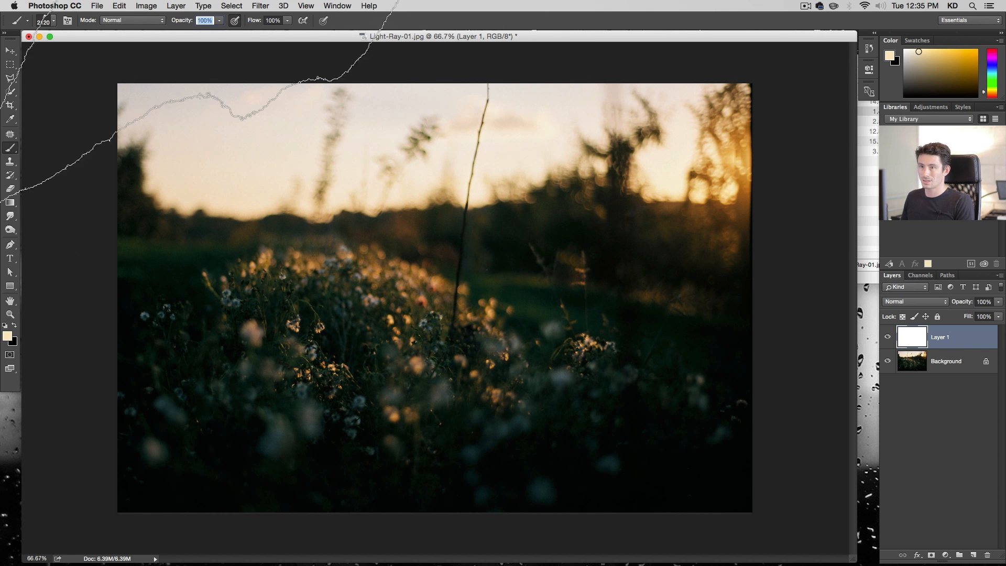
pyautogui.rightClick(416, 271)
pyautogui.click(514, 279)
pyautogui.write('1200')
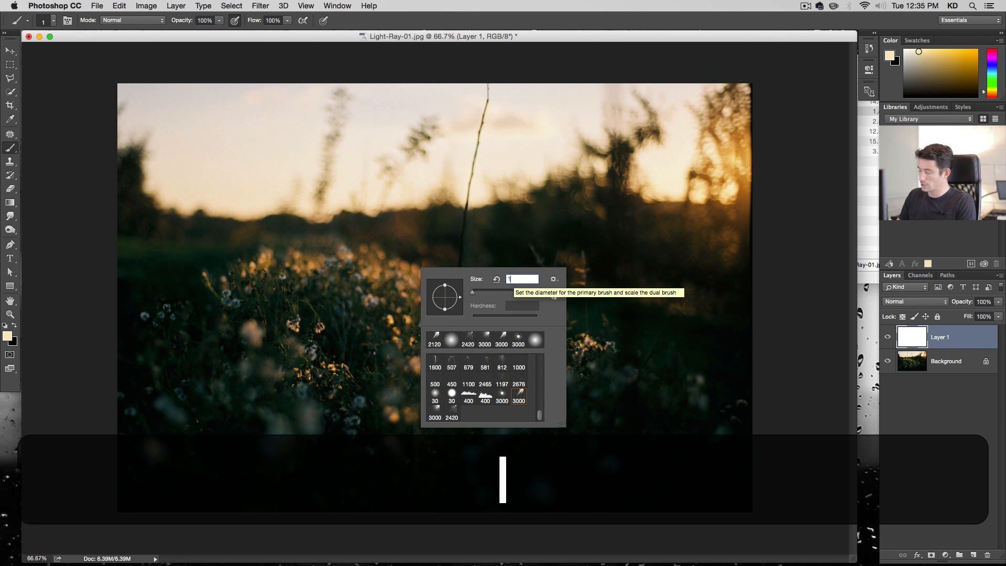
pyautogui.press('Return')
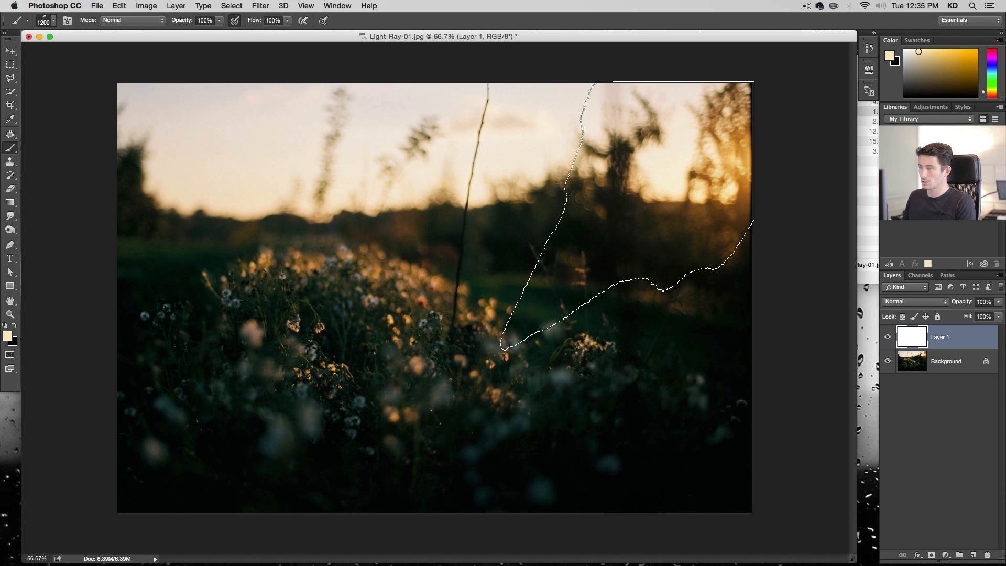
# Stamp a light ray over the upper right of the photo and scale it up proportionally with Free Transform
pyautogui.click(545, 290)
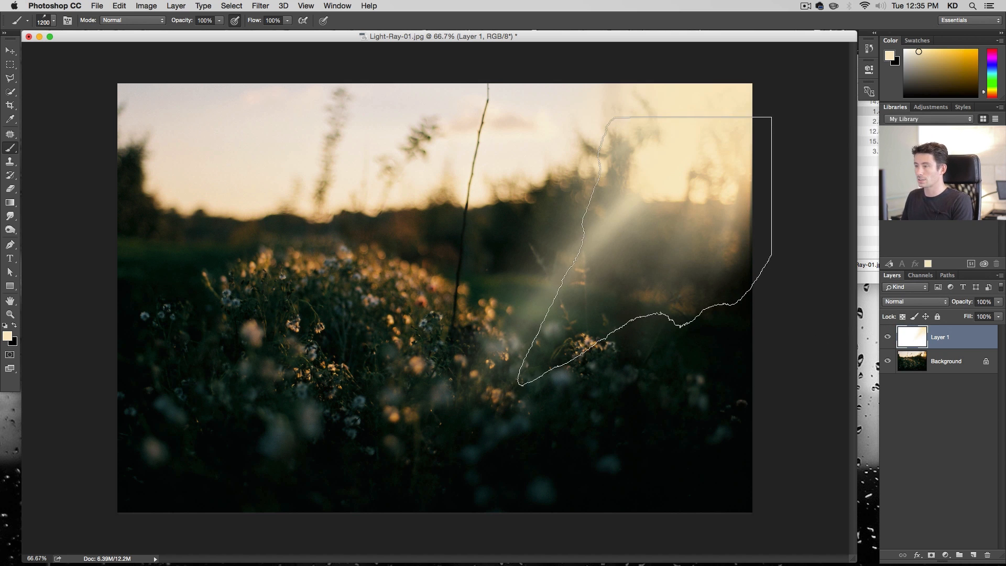
pyautogui.press('super')
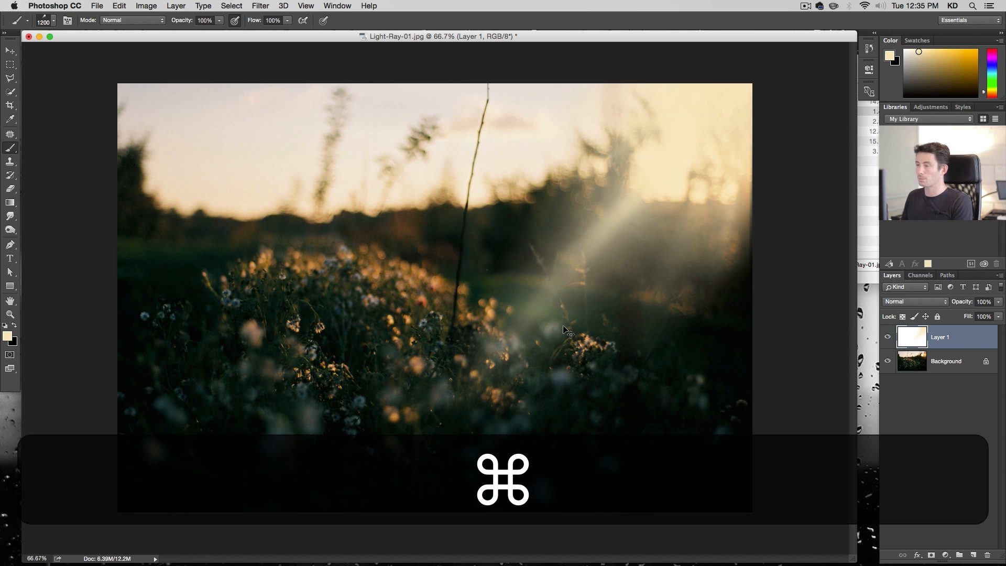
pyautogui.press('super+t')
pyautogui.press('shift')
pyautogui.moveTo(459, 424); pyautogui.dragTo(194, 564)
pyautogui.press('Return')
pyautogui.press('b')
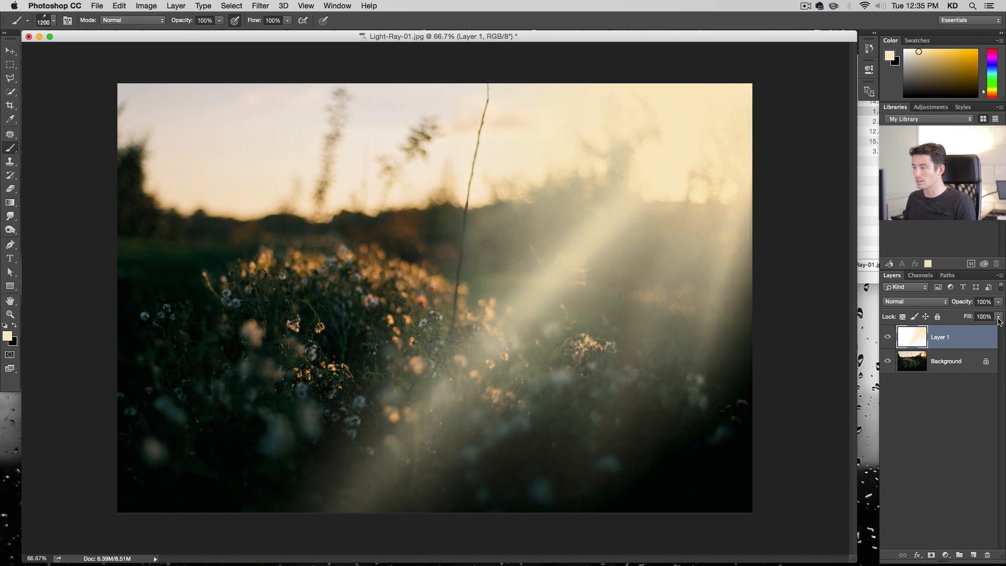
pyautogui.doubleClick(981, 338)
pyautogui.moveTo(416, 106); pyautogui.dragTo(502, 104)
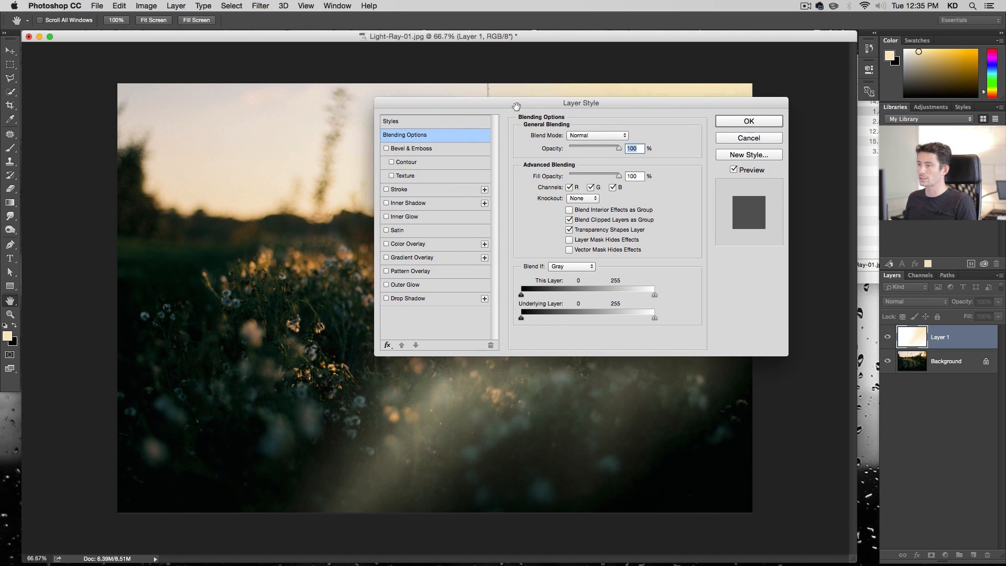
pyautogui.click(435, 257)
pyautogui.moveTo(455, 97); pyautogui.dragTo(186, 95)
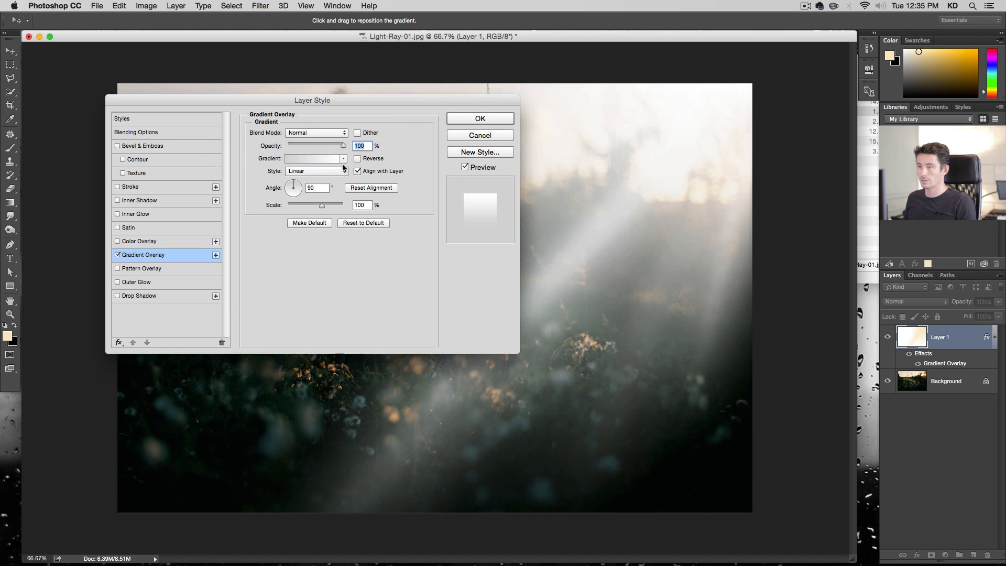
pyautogui.click(344, 159)
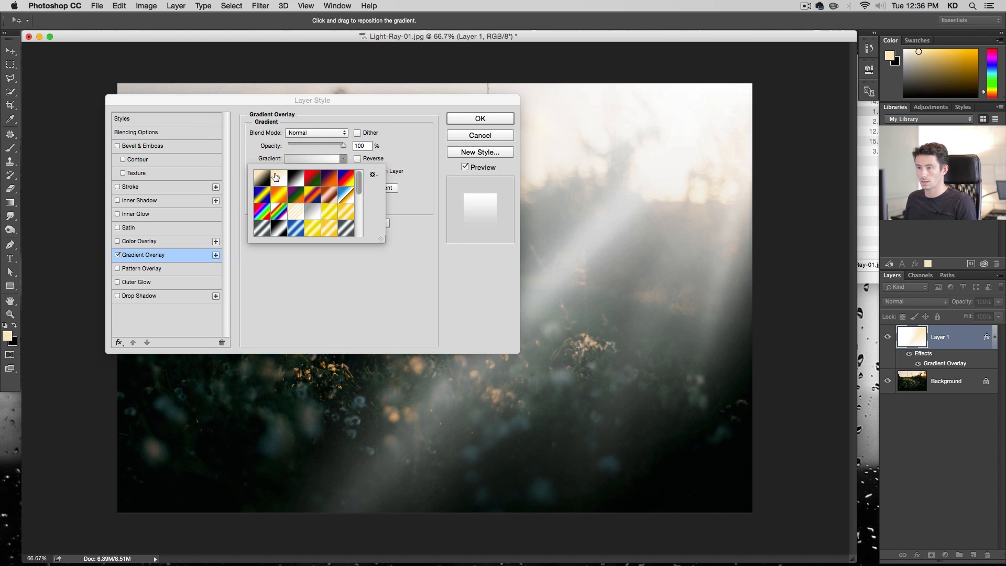
pyautogui.scroll(-3, 344, 196)
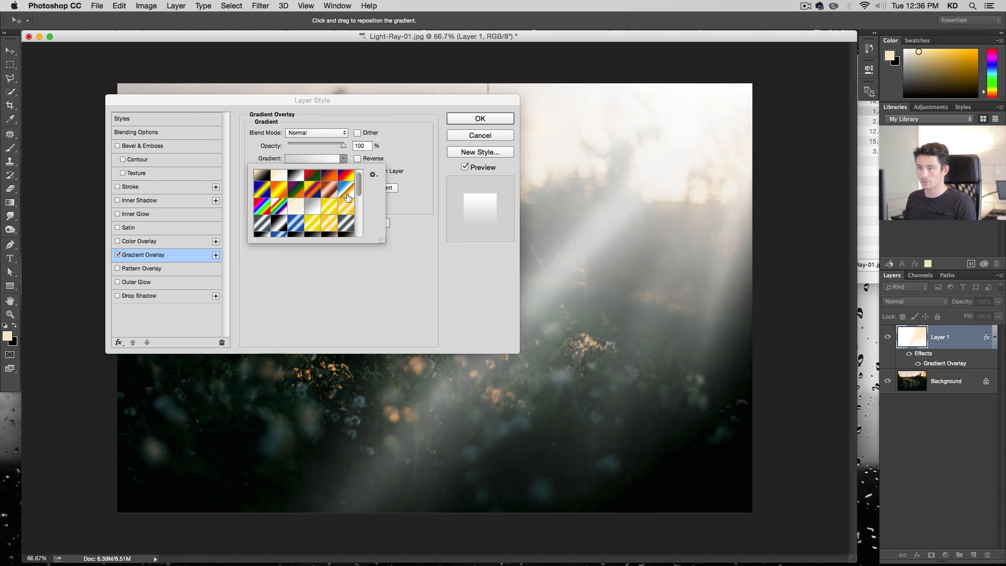
pyautogui.scroll(-2, 344, 196)
pyautogui.scroll(5, 344, 195)
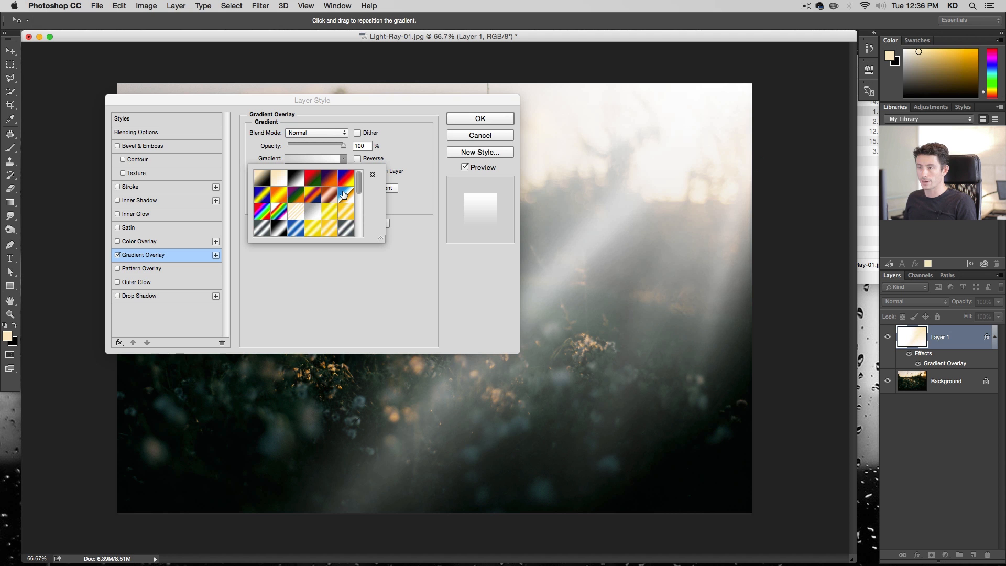
pyautogui.click(470, 137)
pyautogui.press('b')
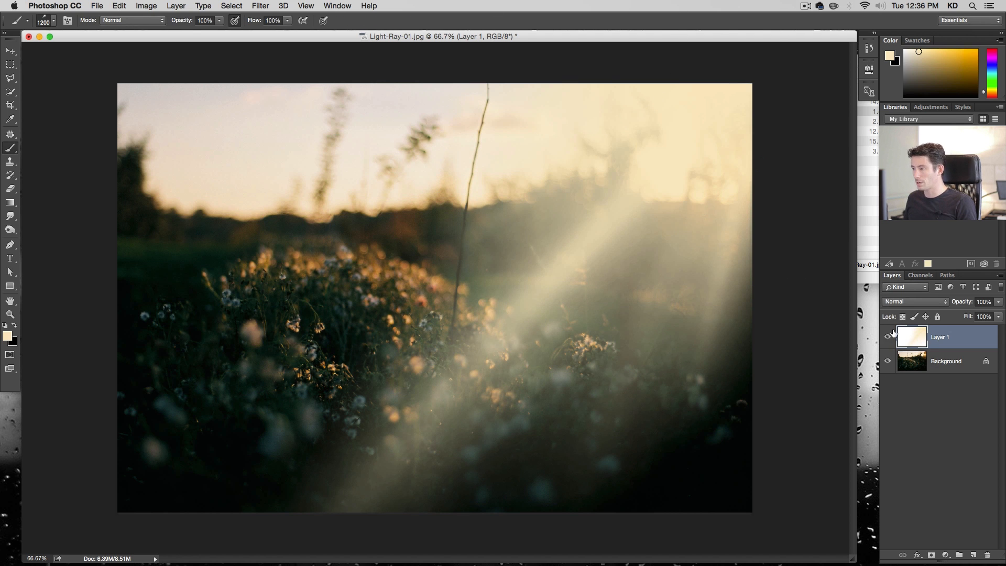
# With the ray layer hidden, sample a pale sky colour as foreground and the orange sunset glow as background with the Eyedropper
pyautogui.click(887, 337)
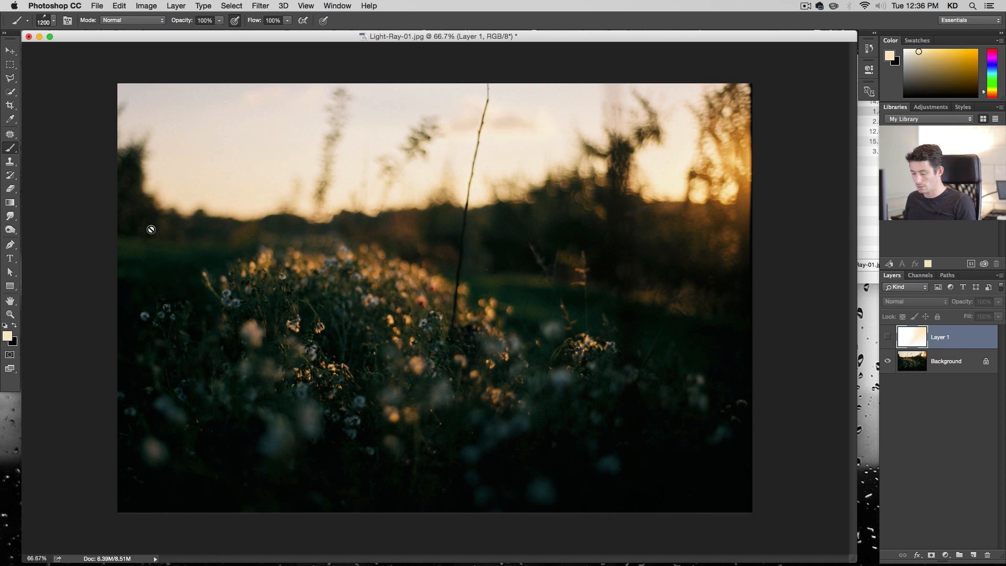
pyautogui.click(10, 120)
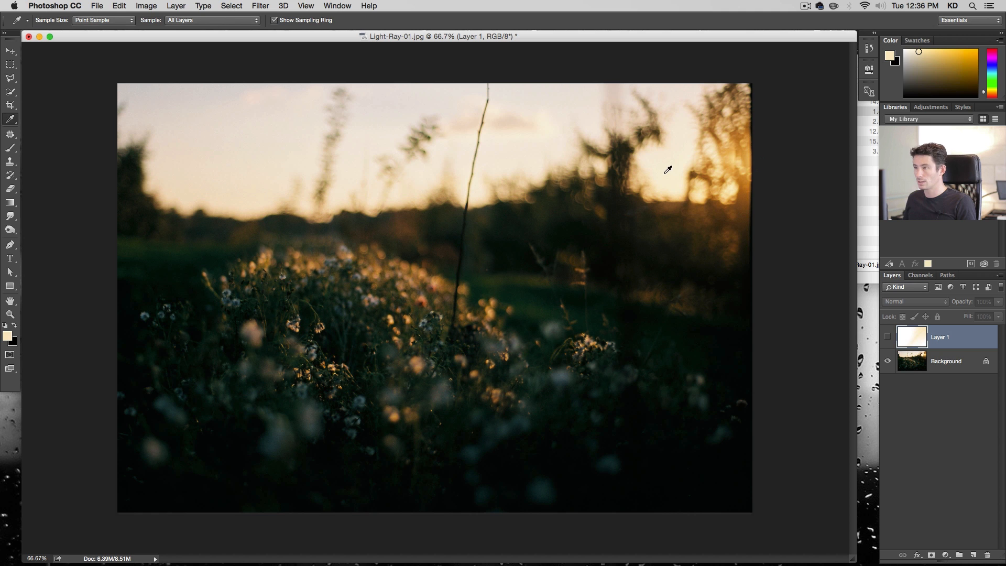
pyautogui.click(666, 167)
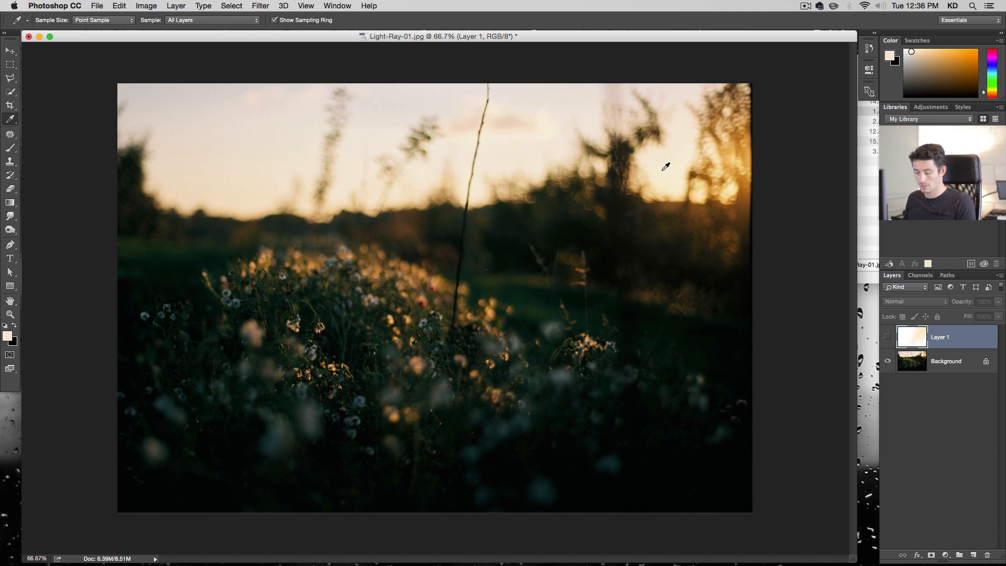
pyautogui.press('x')
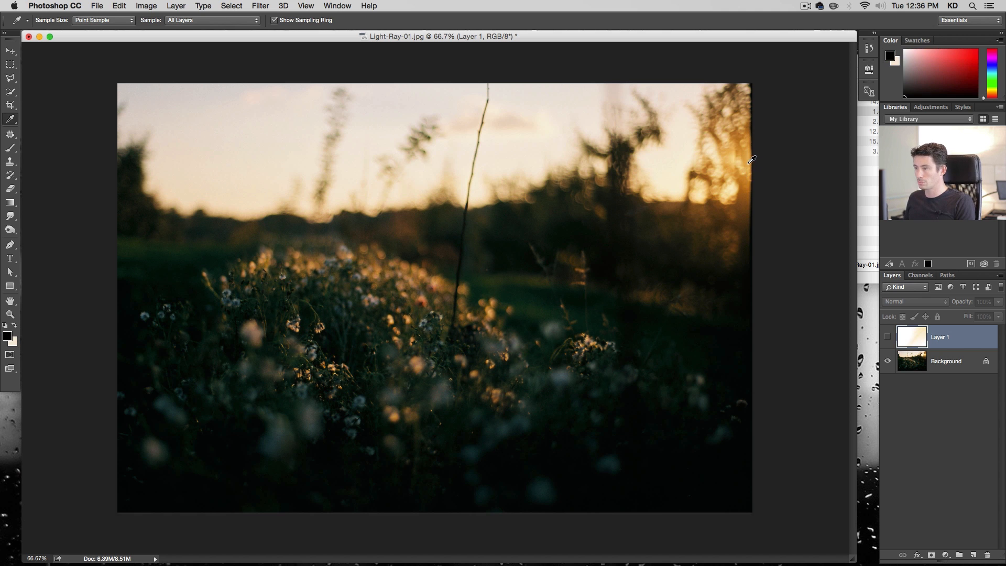
pyautogui.click(752, 159)
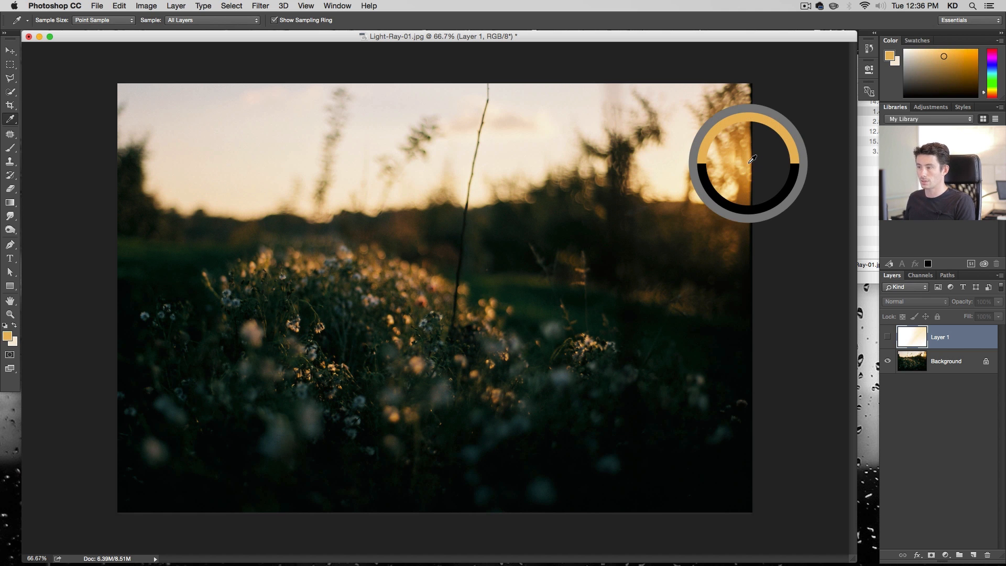
pyautogui.press('x')
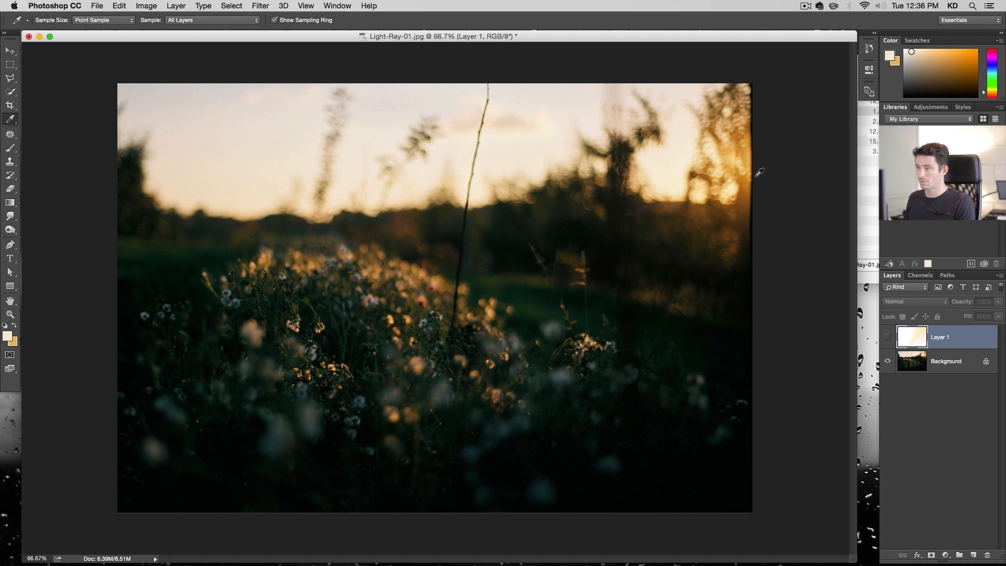
pyautogui.click(675, 192)
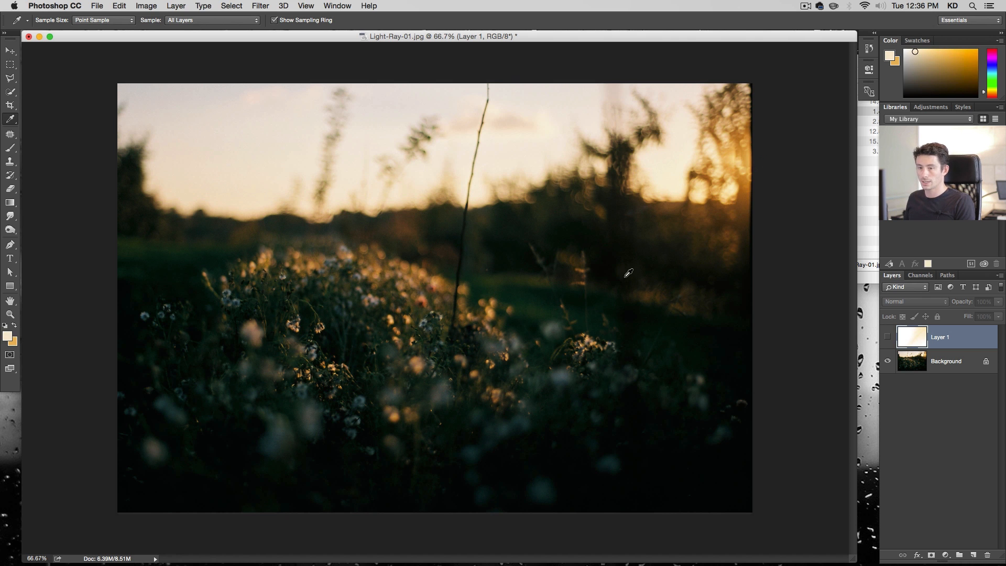
pyautogui.click(886, 338)
# Add a Gradient Overlay layer style to the ray layer using the foreground-to-background gradient
pyautogui.doubleClick(973, 339)
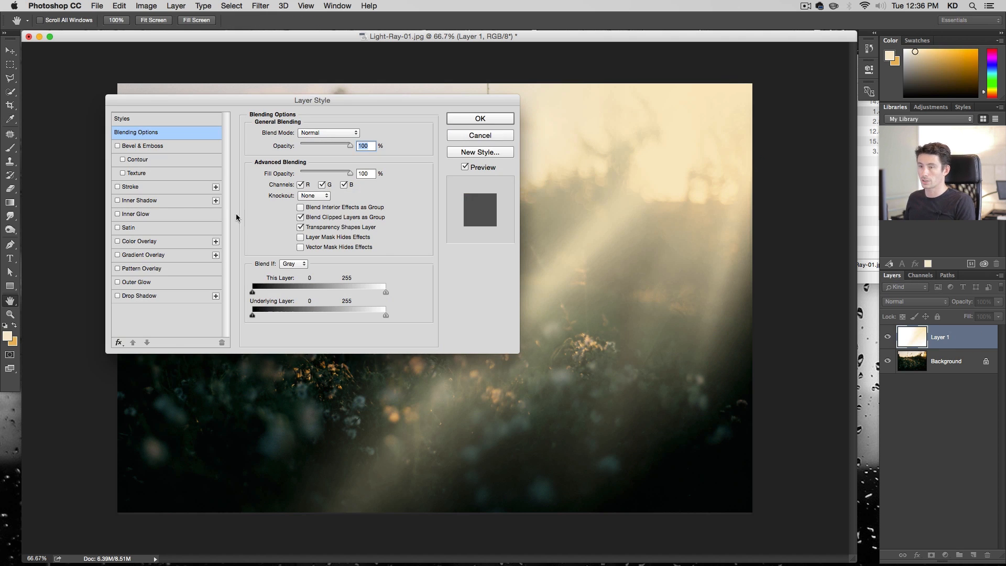
pyautogui.click(155, 254)
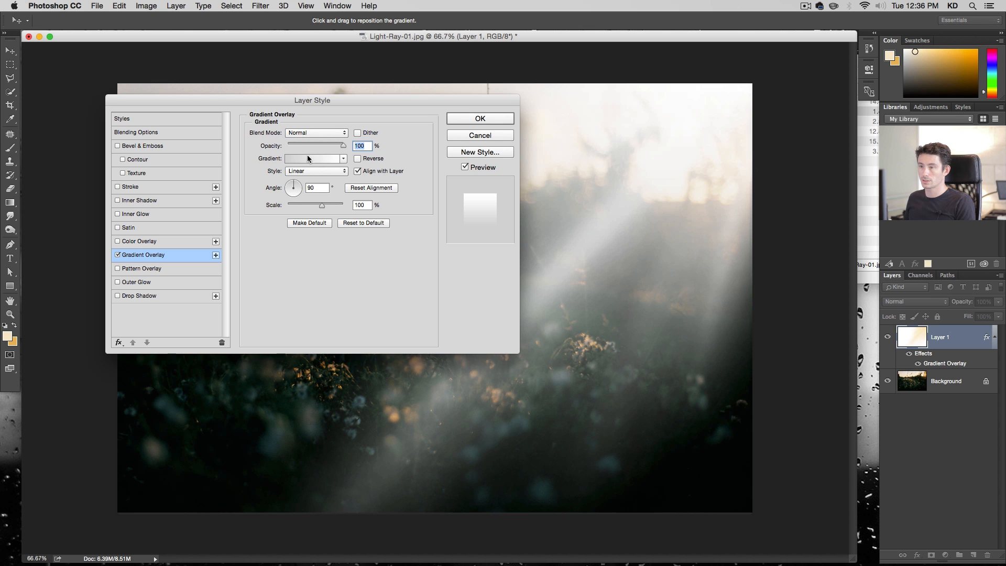
pyautogui.click(342, 158)
pyautogui.click(261, 180)
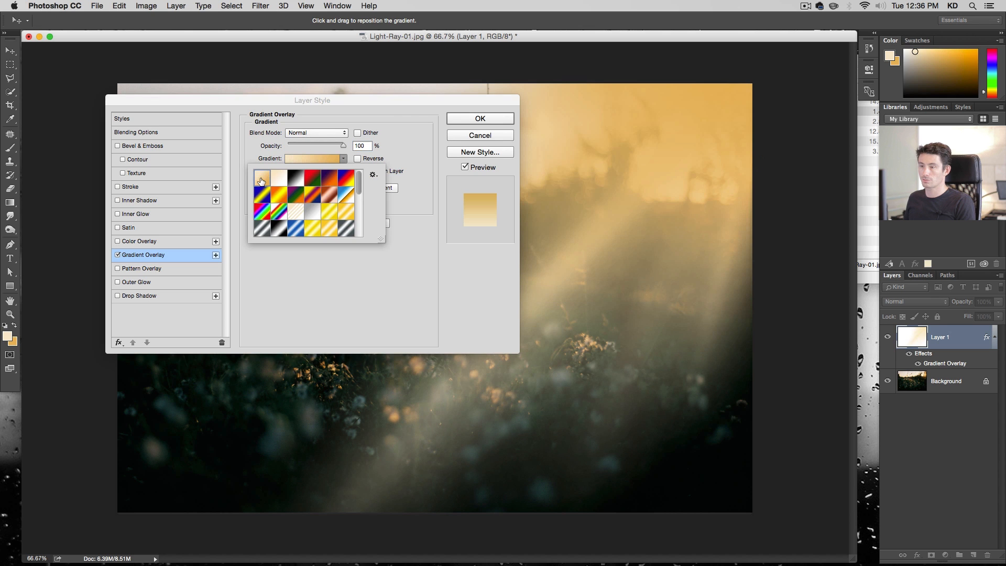
pyautogui.click(414, 113)
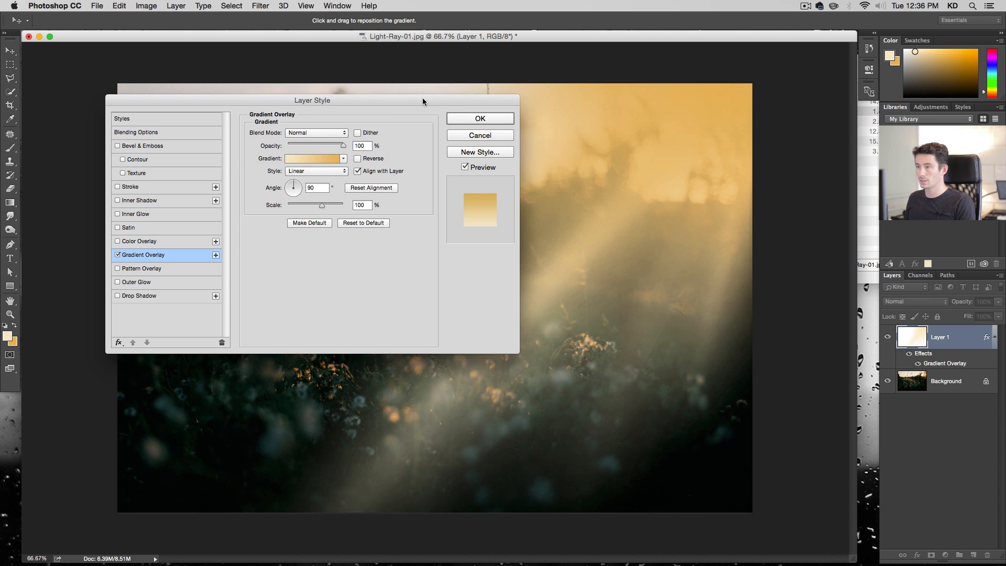
# Set the gradient overlay angle to -137° and its scale to 100%, then apply the style
pyautogui.moveTo(418, 100); pyautogui.dragTo(358, 92)
pyautogui.moveTo(234, 176); pyautogui.dragTo(249, 168)
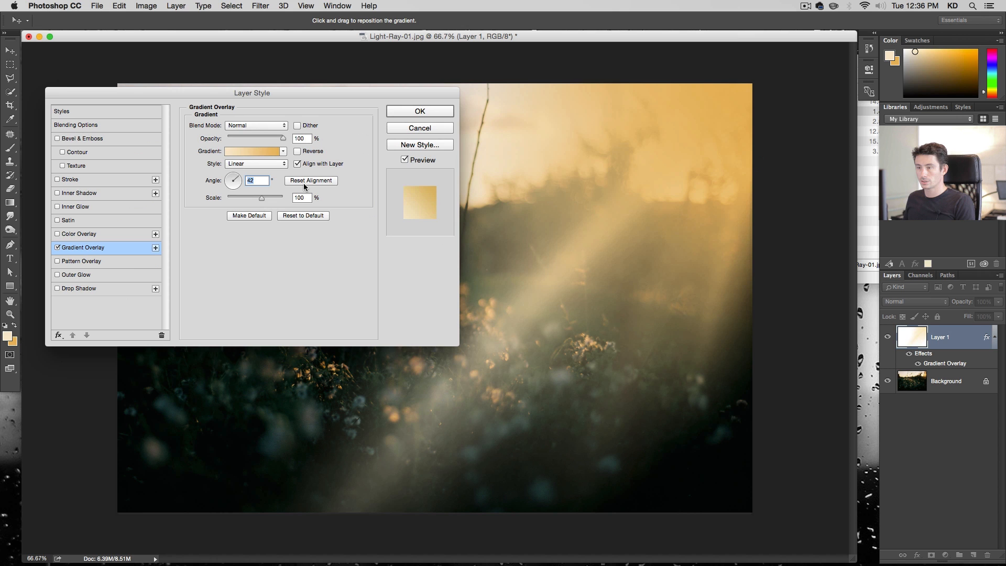
pyautogui.moveTo(237, 179); pyautogui.dragTo(228, 189)
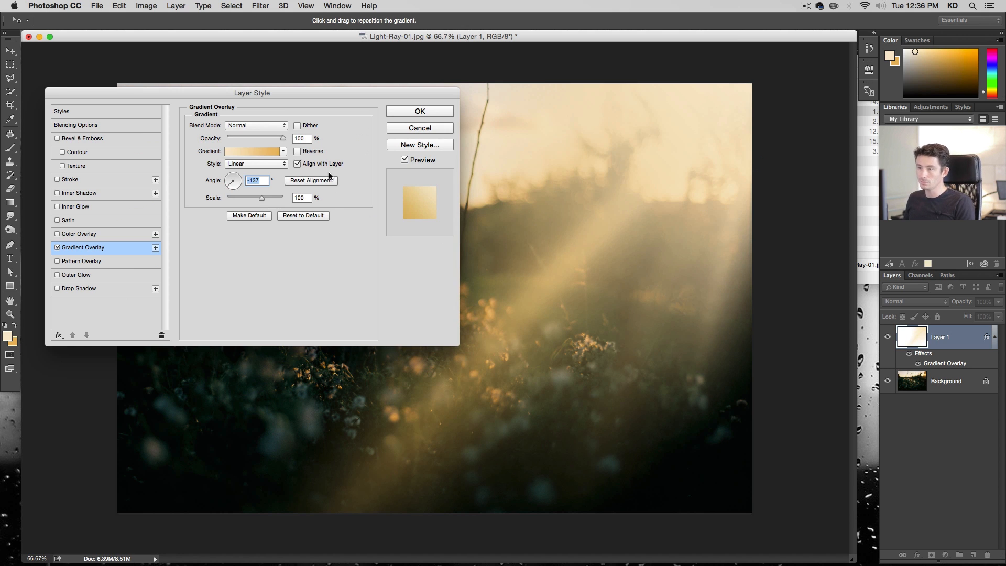
pyautogui.moveTo(263, 203)
pyautogui.mouseDown()
pyautogui.moveTo(226, 202)
pyautogui.moveTo(273, 206)
pyautogui.mouseUp()
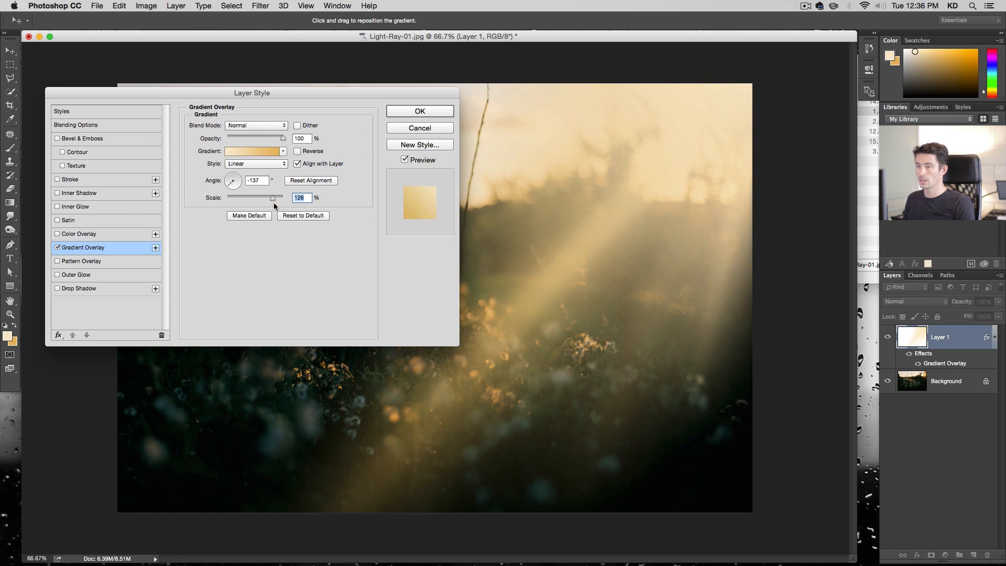
pyautogui.write('100')
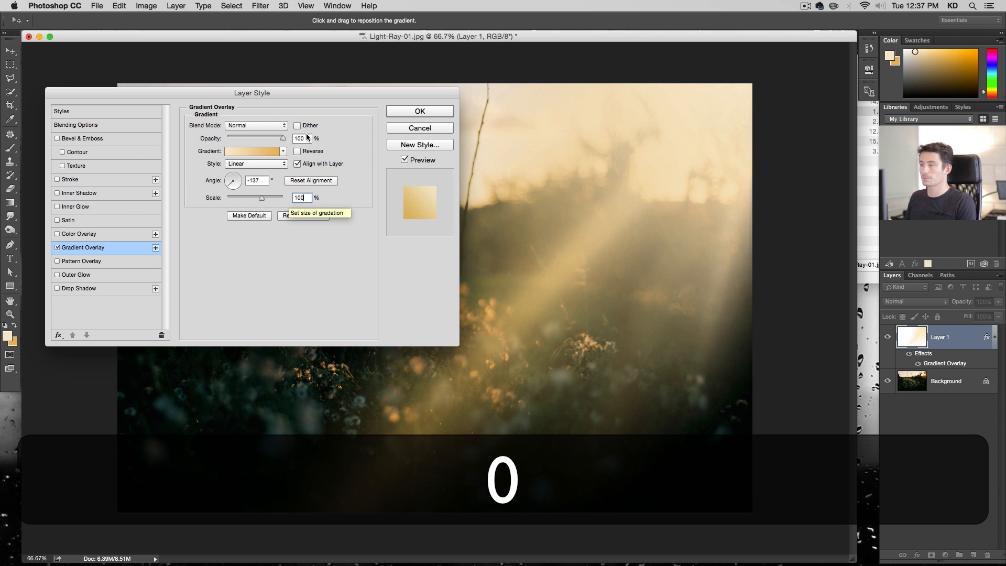
pyautogui.click(437, 111)
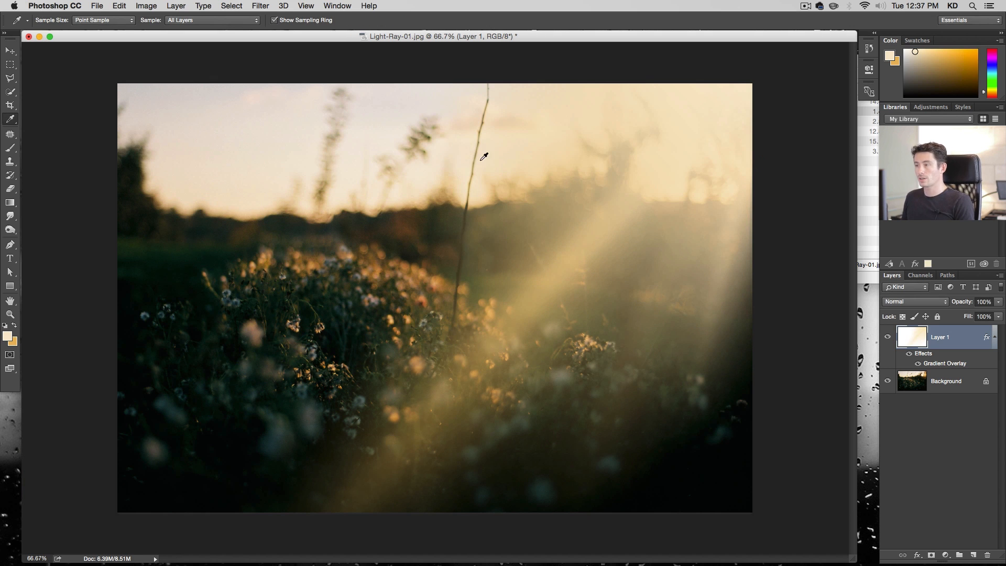
# Try Overlay and Soft Light blend modes on the ray layer, toggling its visibility to compare
pyautogui.click(919, 303)
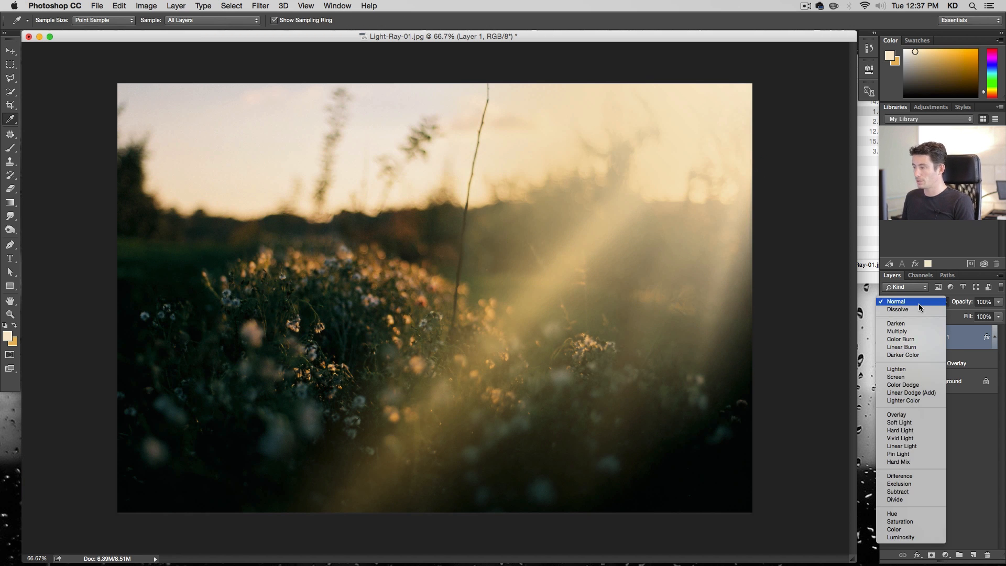
pyautogui.click(915, 415)
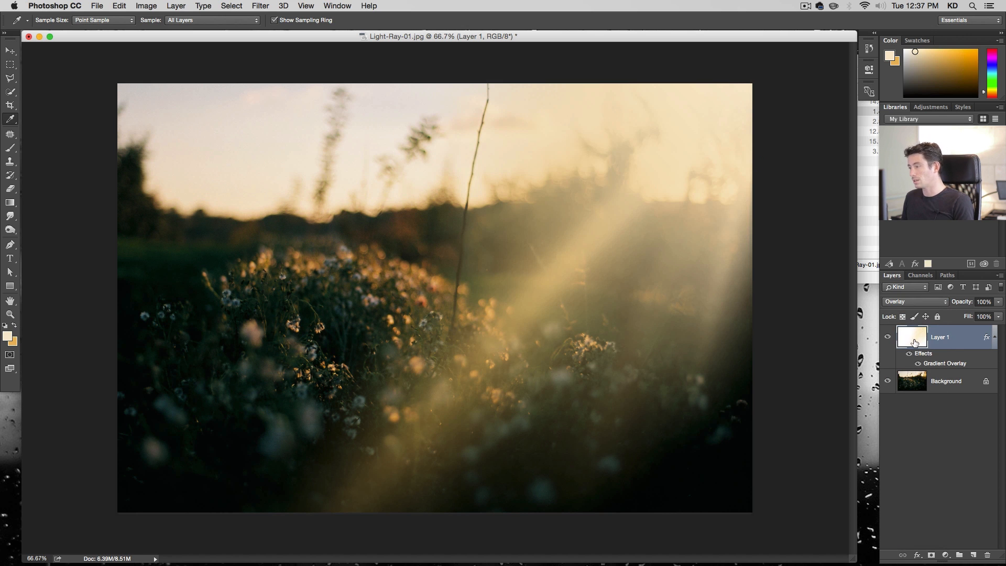
pyautogui.click(908, 302)
pyautogui.click(907, 310)
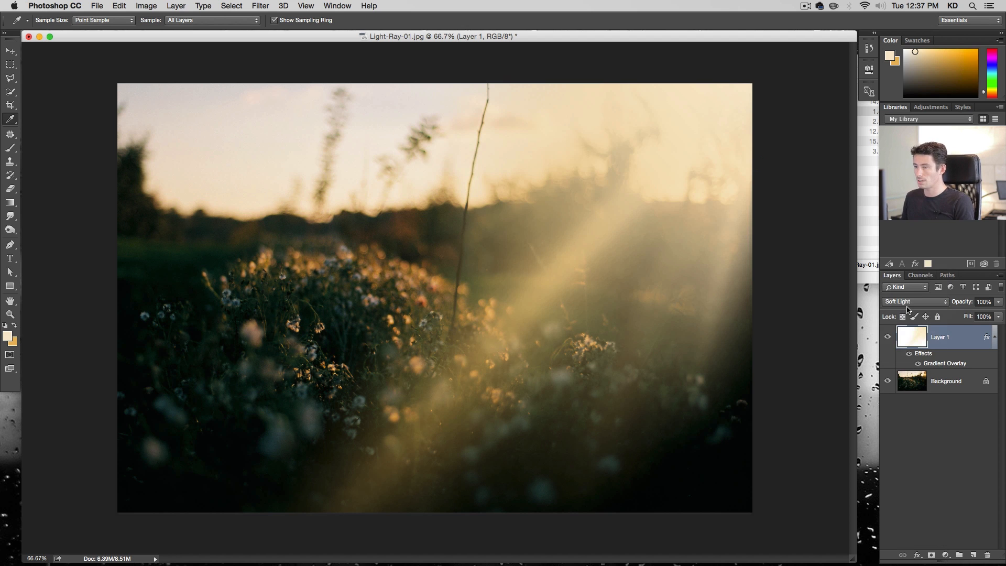
pyautogui.click(888, 338)
pyautogui.click(888, 337)
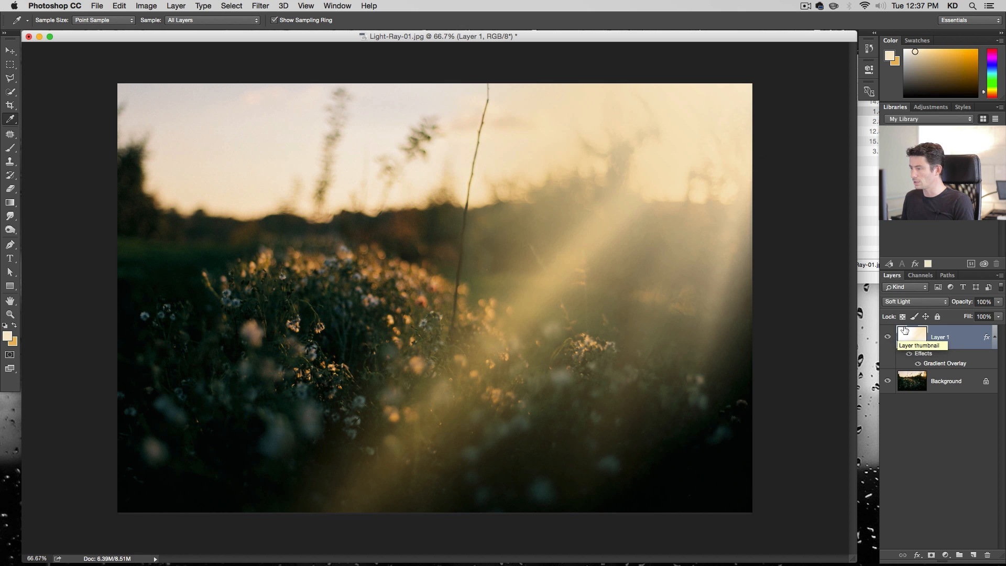
pyautogui.click(909, 302)
pyautogui.press('Escape')
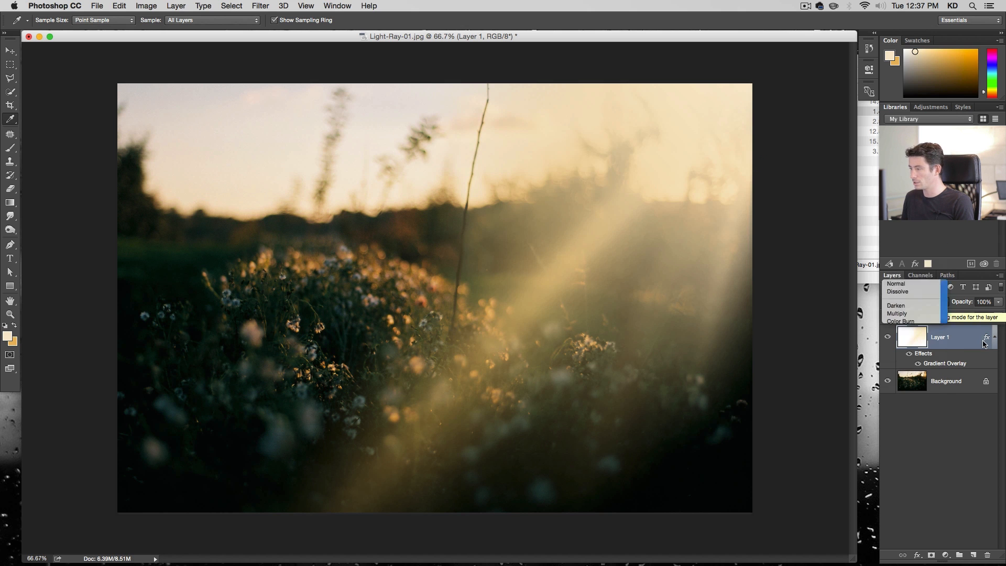
# Set the Gradient Overlay effect's blend mode to Soft Light and apply it
pyautogui.doubleClick(940, 364)
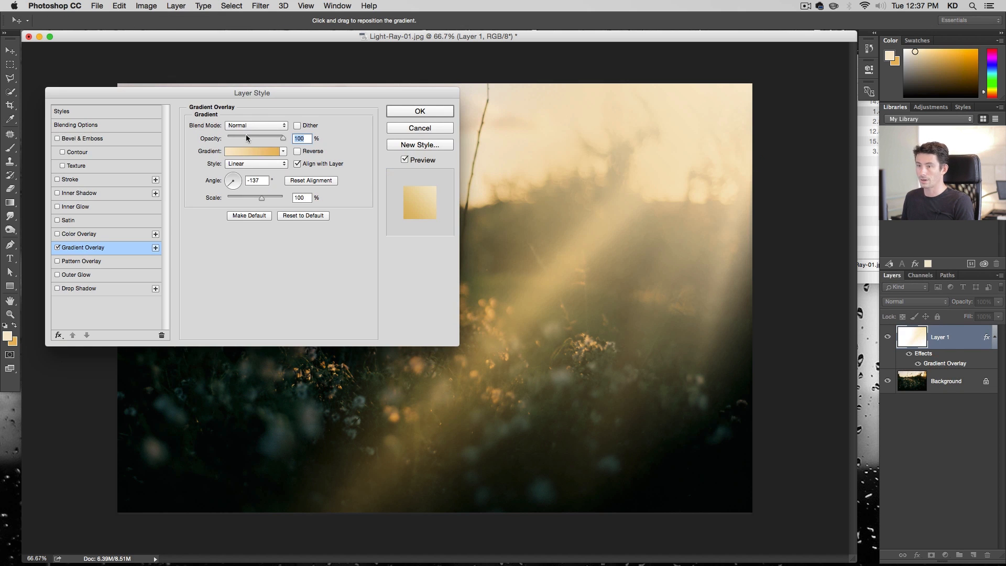
pyautogui.click(249, 125)
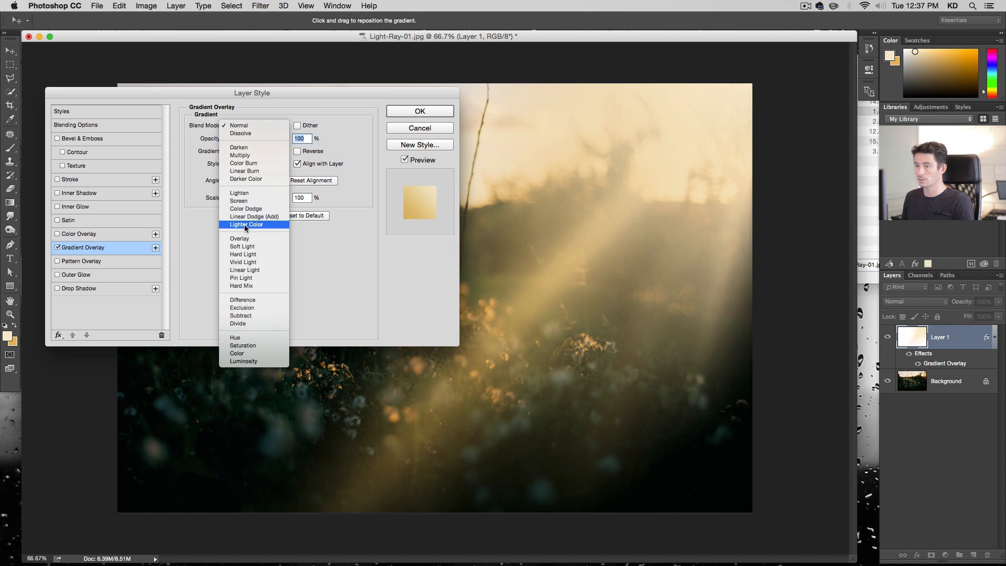
pyautogui.click(269, 239)
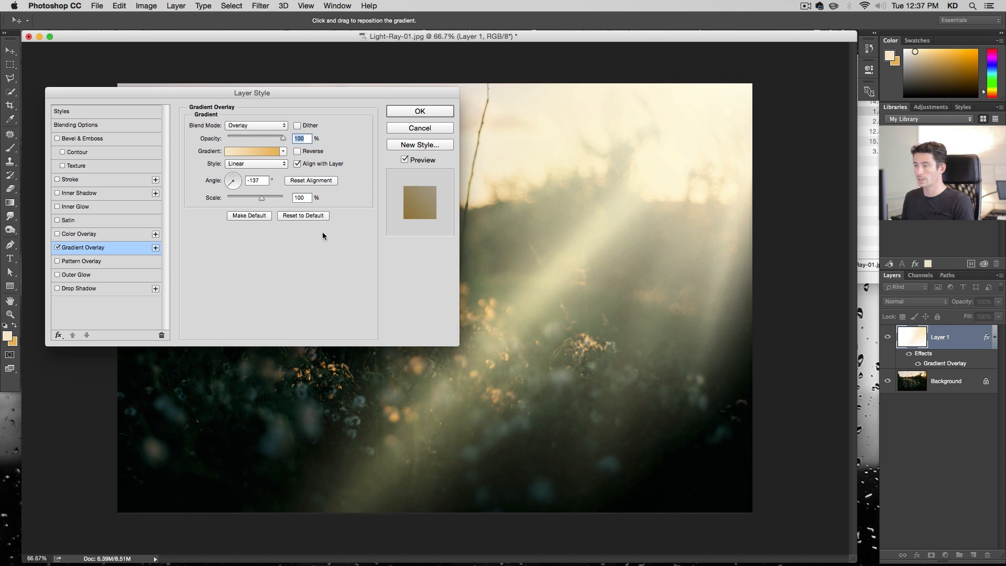
pyautogui.click(246, 128)
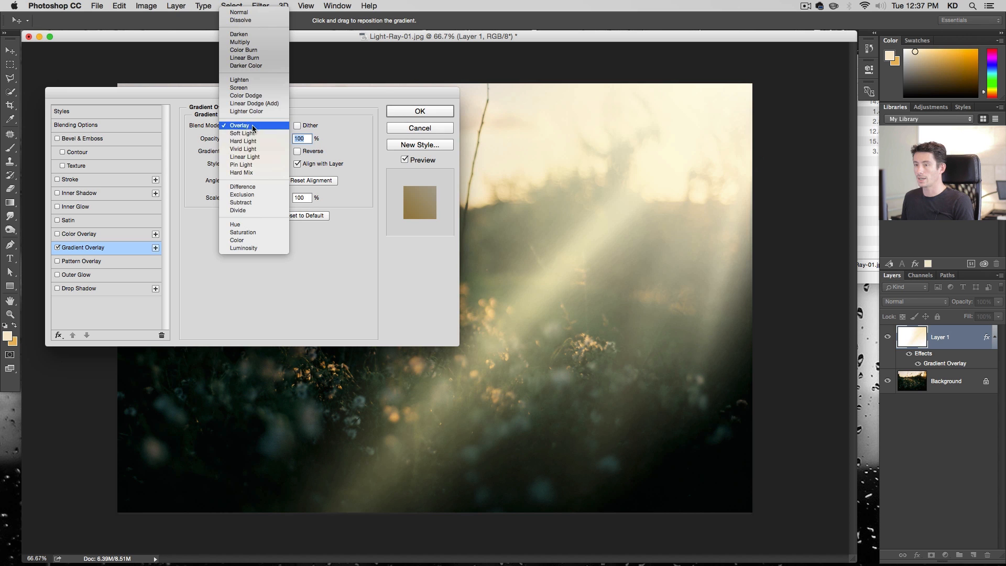
pyautogui.click(254, 133)
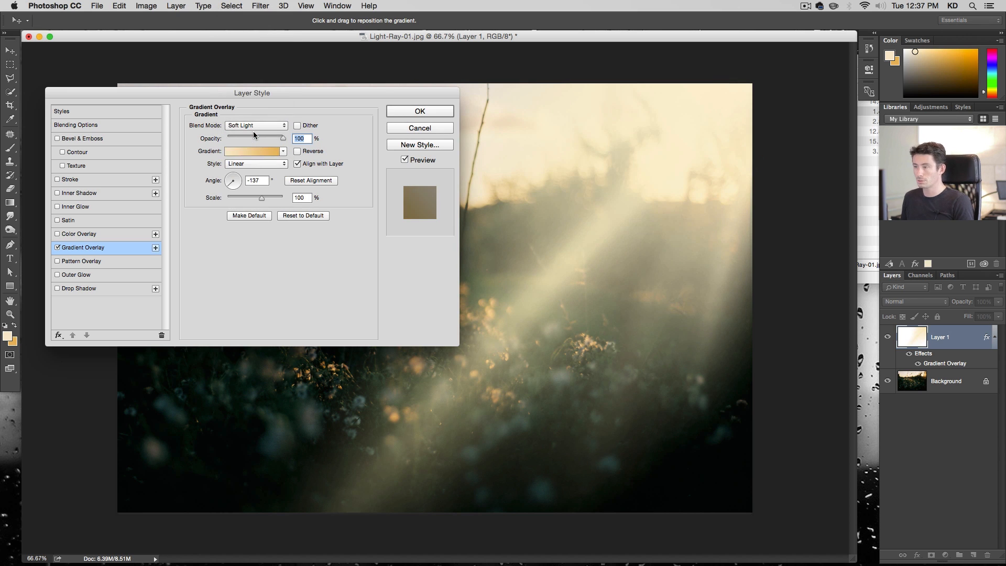
pyautogui.click(422, 130)
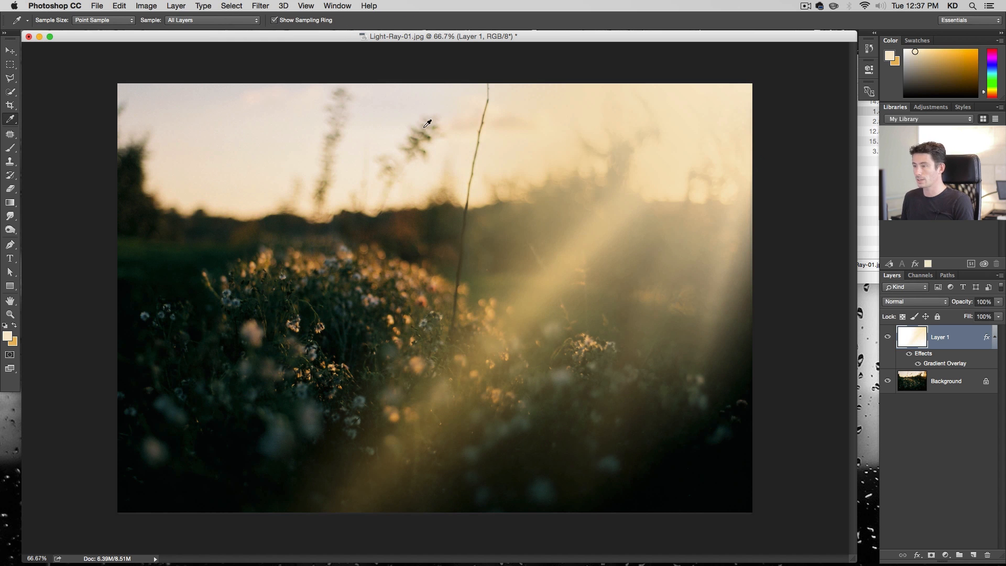
# Set the ray layer's opacity to 80% and toggle its visibility to compare before and after
pyautogui.click(984, 301)
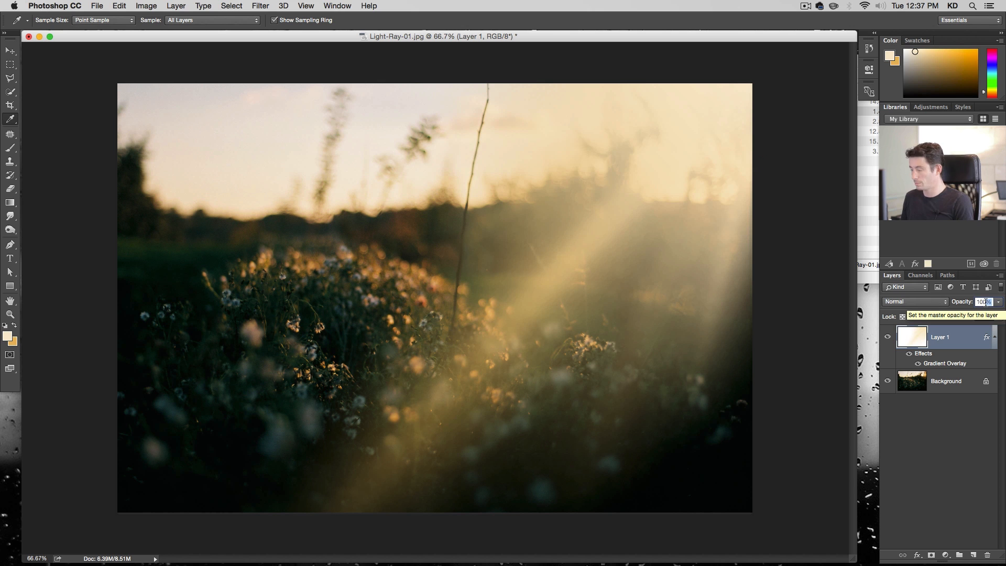
pyautogui.write('80')
pyautogui.press('Return')
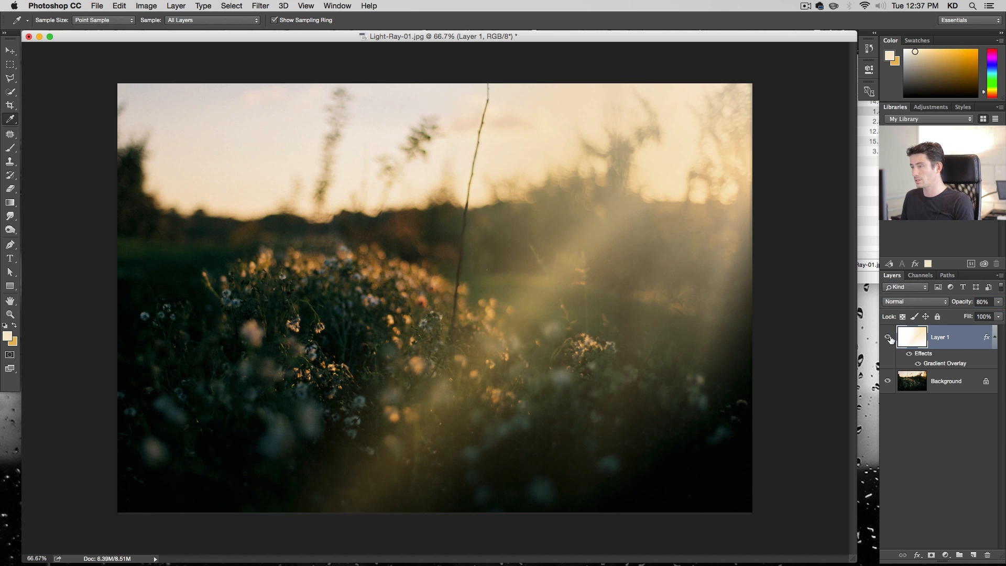
pyautogui.click(889, 338)
pyautogui.click(889, 338)
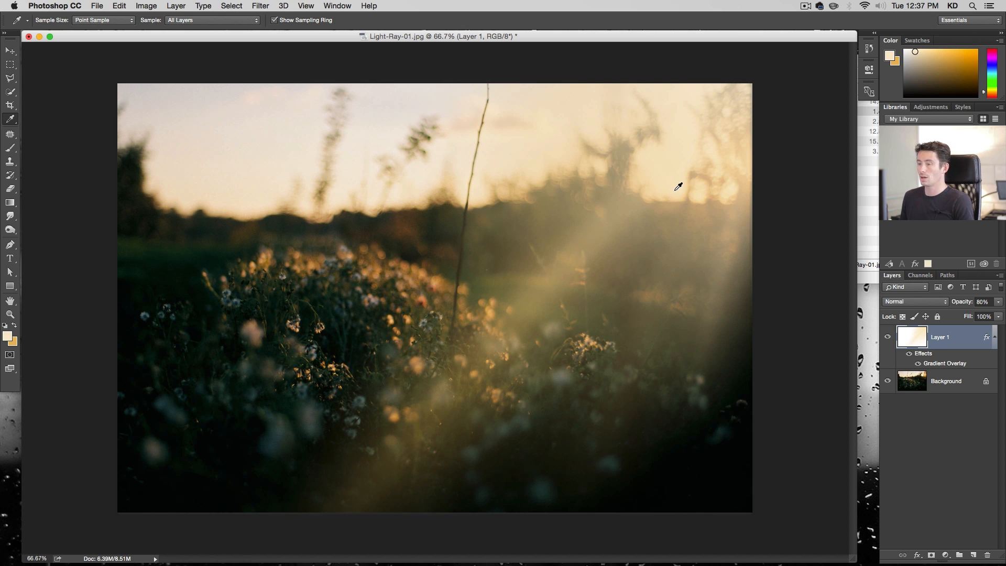
# Save the document in Photoshop format as Light-Ray-01.psd
pyautogui.click(9, 51)
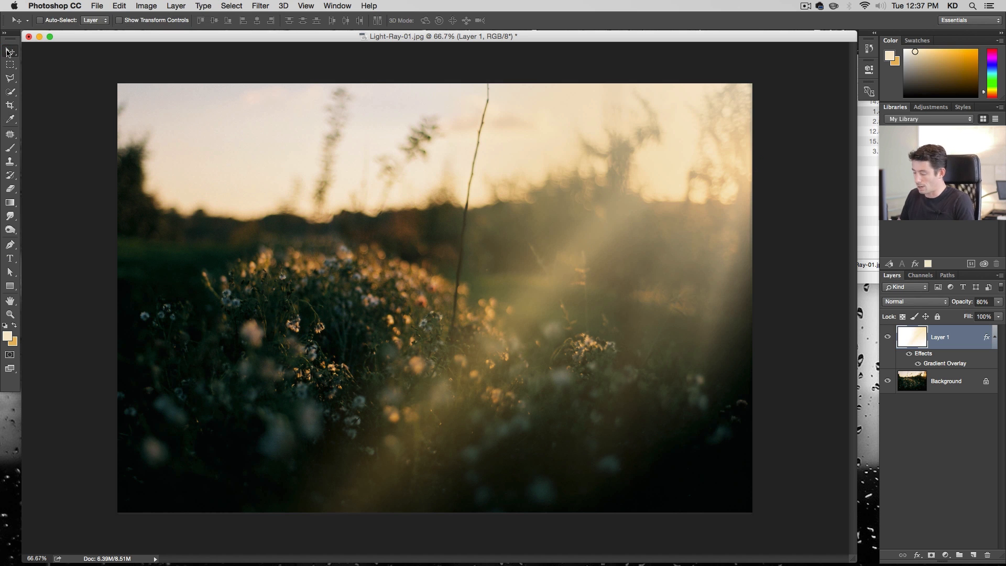
pyautogui.press('shift+super+s')
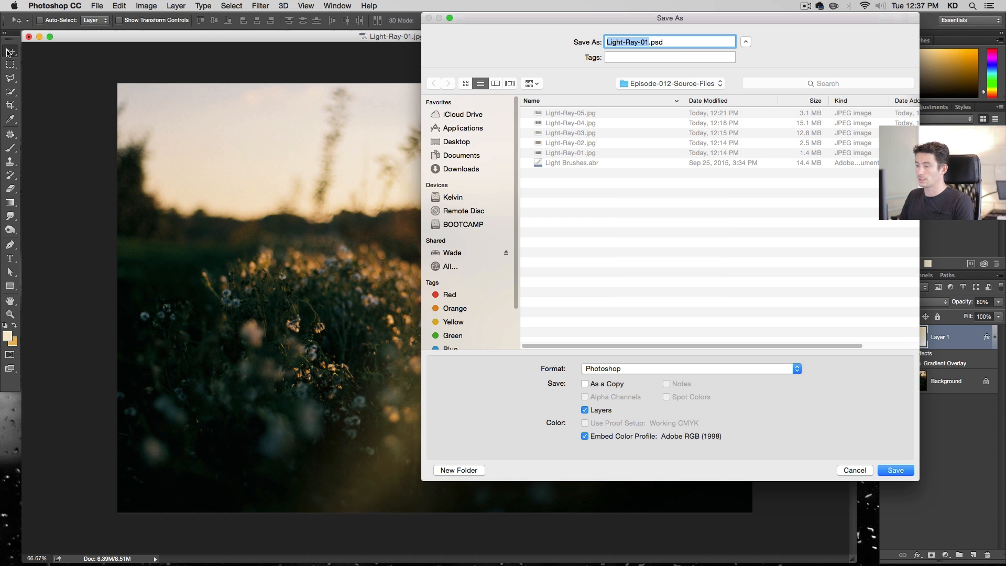
pyautogui.press('Return')
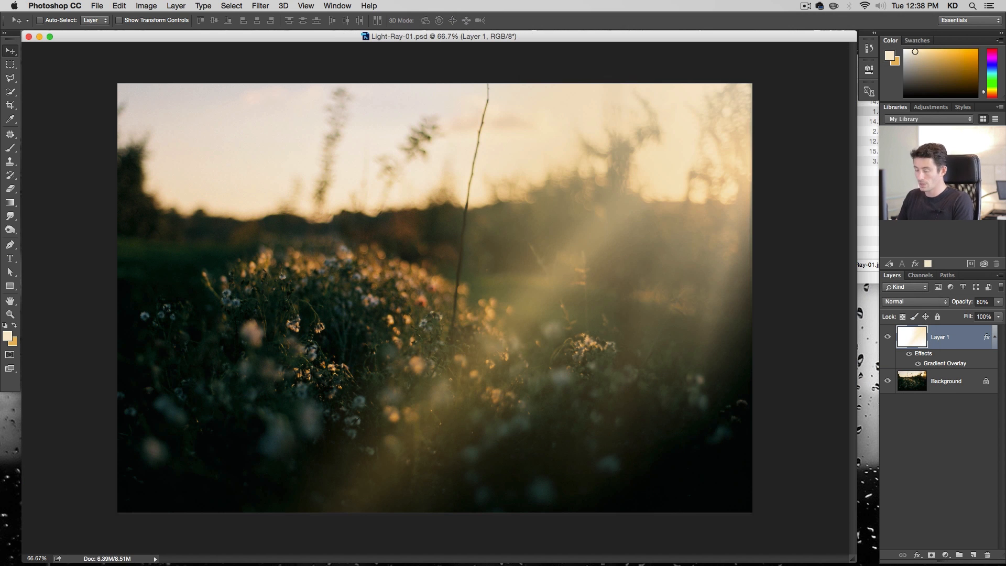
# Close the document and open Light-Ray-02.jpg from the source files folder
pyautogui.press('super+w')
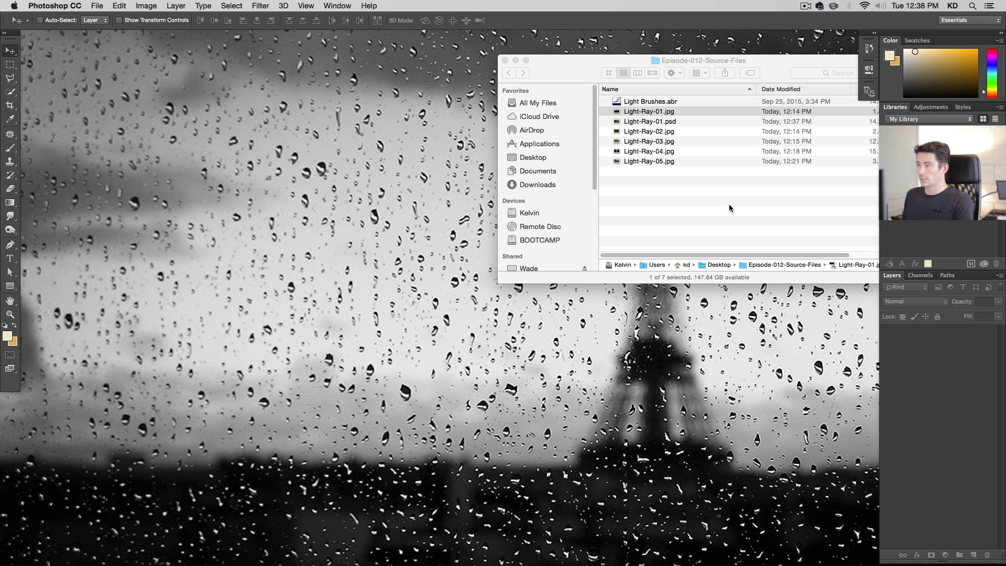
pyautogui.doubleClick(678, 131)
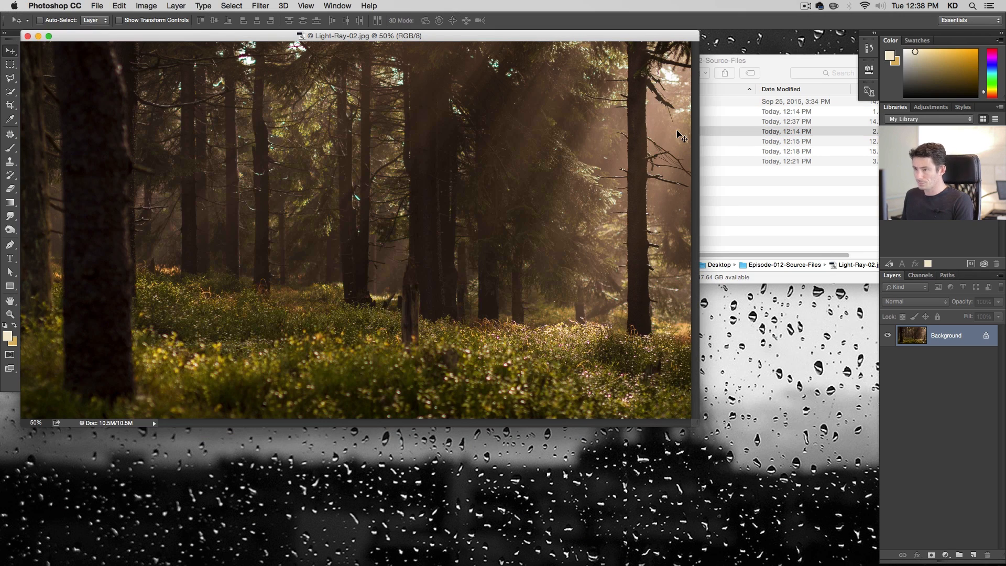
# Add a new empty layer above the forest photo's background
pyautogui.press('super+plus')
pyautogui.press('alt+super+plus')
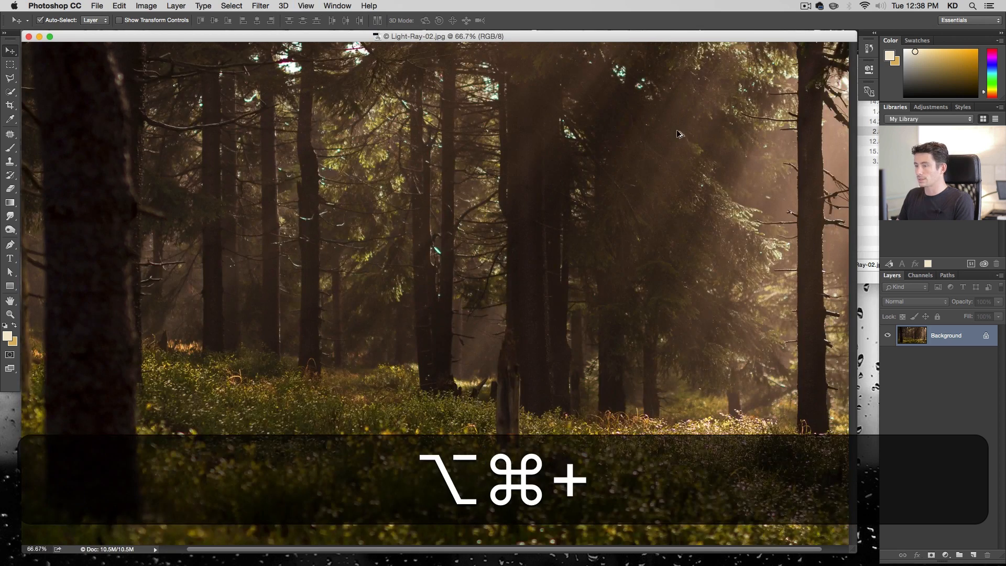
pyautogui.press('alt+super+minus')
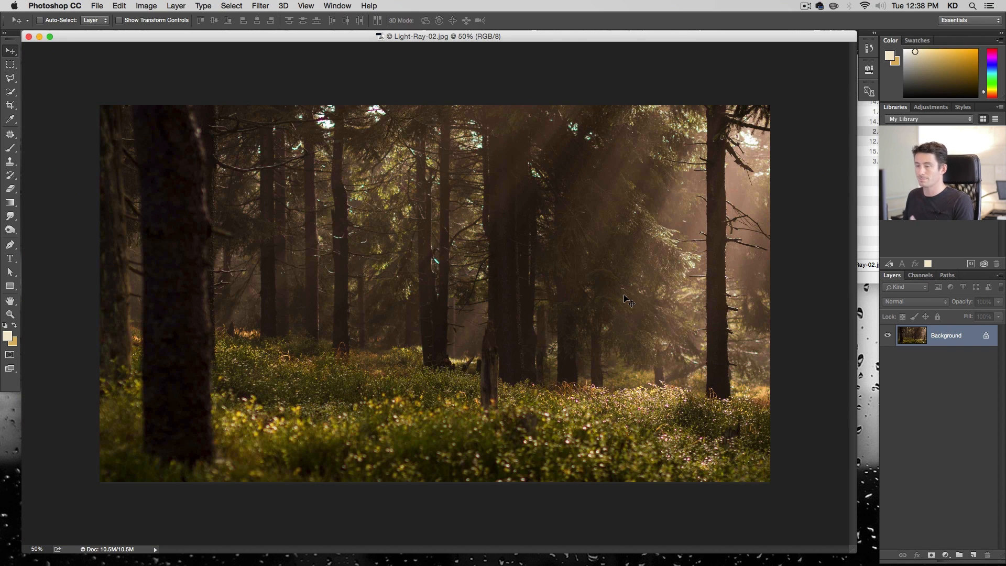
pyautogui.click(972, 556)
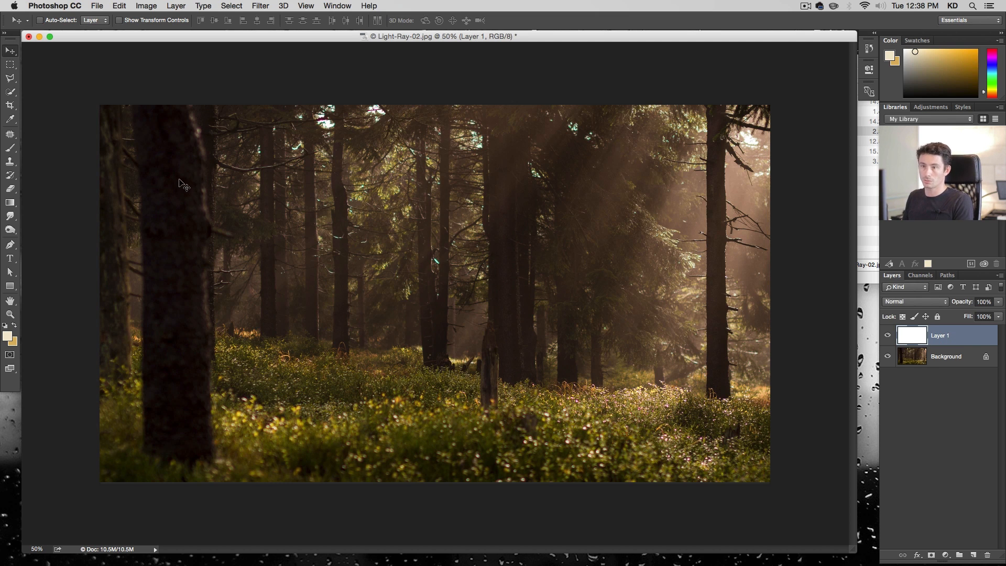
# Pick the 3000 px light-ray brush and try stamping it in the centre of the photo, then undo the stamp
pyautogui.press('b')
pyautogui.rightClick(454, 278)
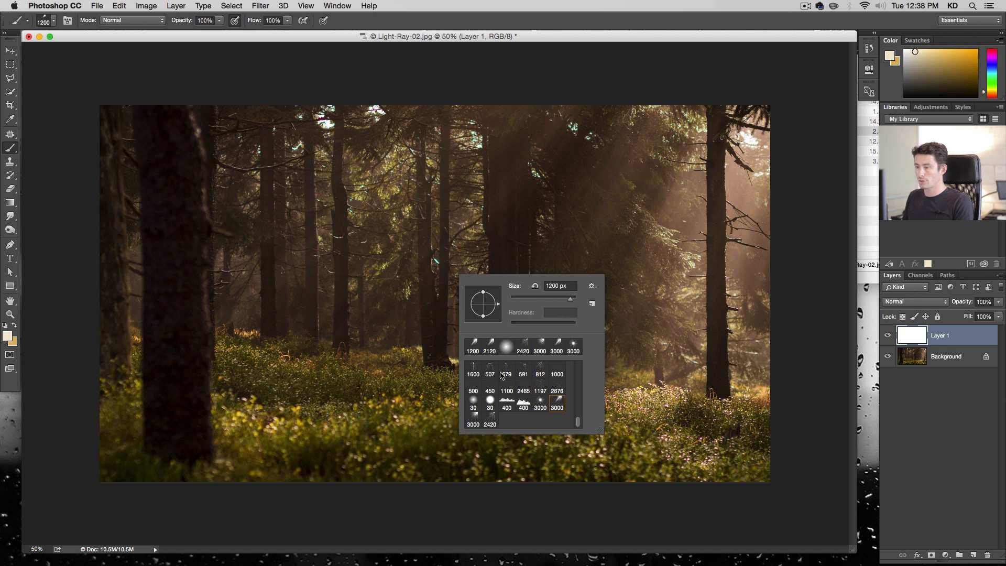
pyautogui.click(540, 407)
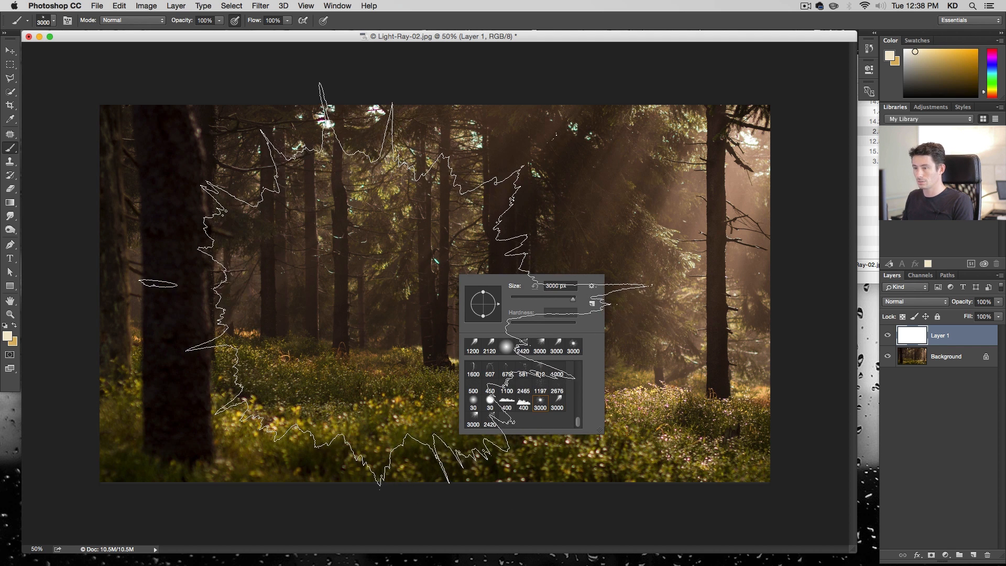
pyautogui.click(375, 293)
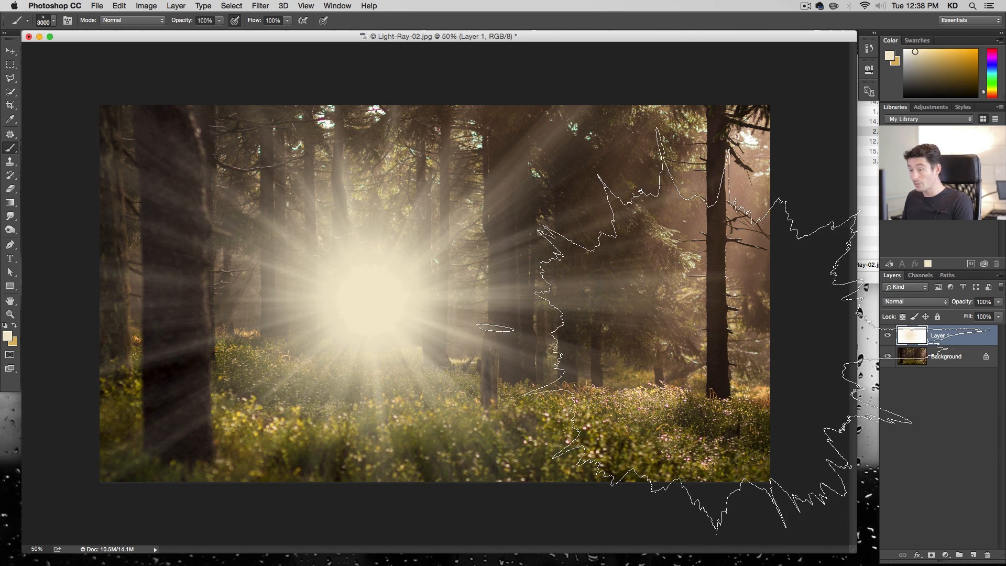
pyautogui.press('super+z')
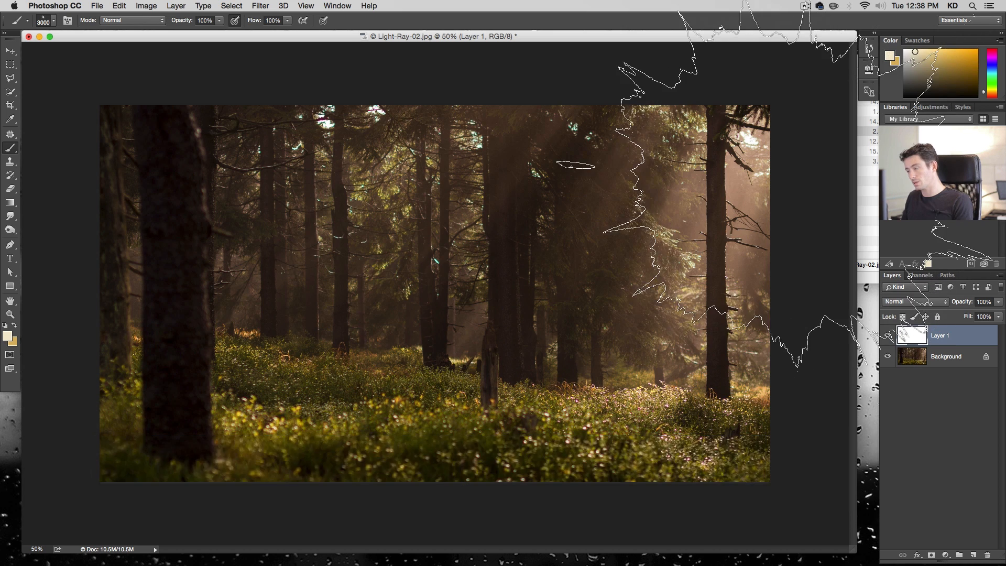
pyautogui.press('alt+super+minus')
pyautogui.press('alt+super+minus')
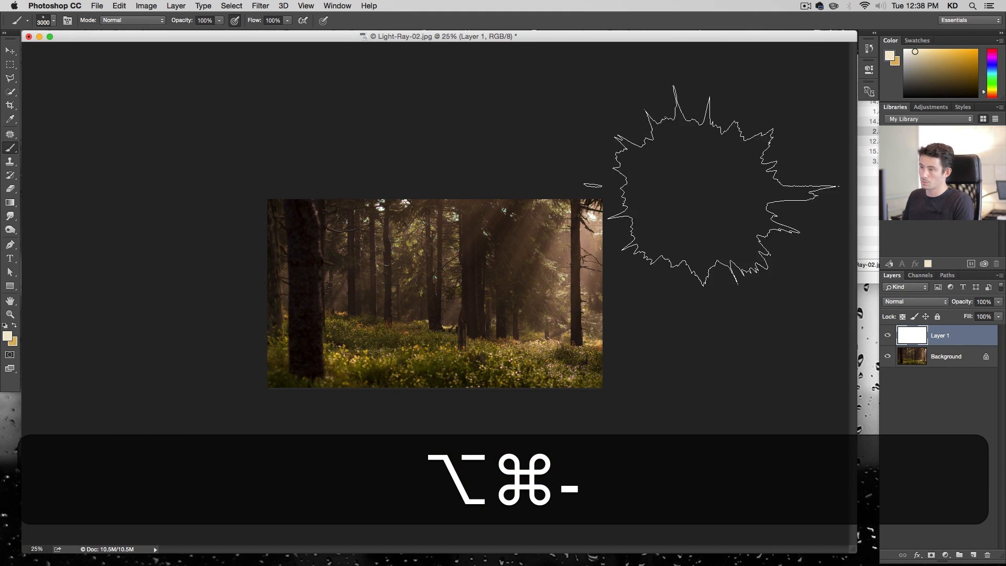
pyautogui.press('super+z')
pyautogui.click(634, 257)
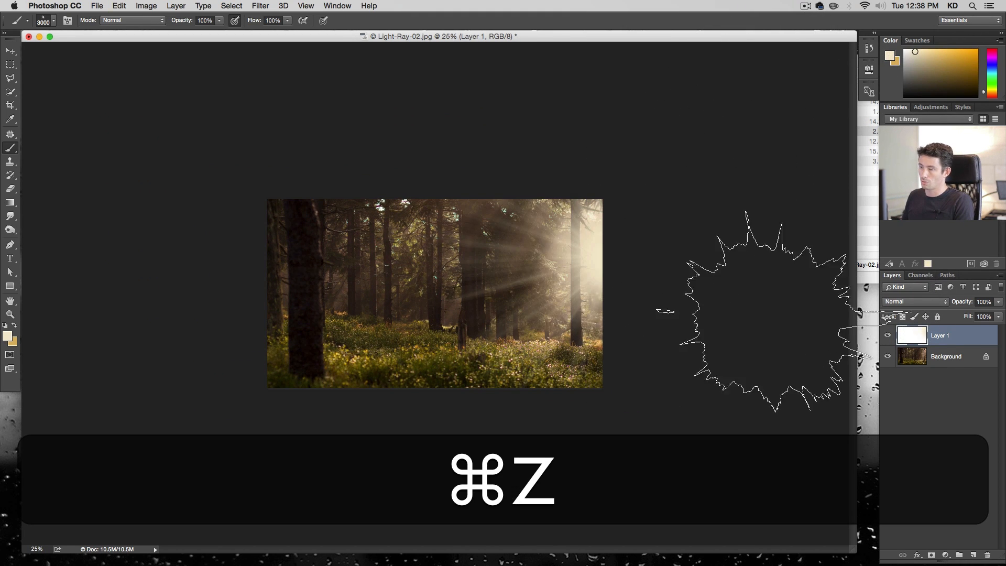
pyautogui.press('super+z')
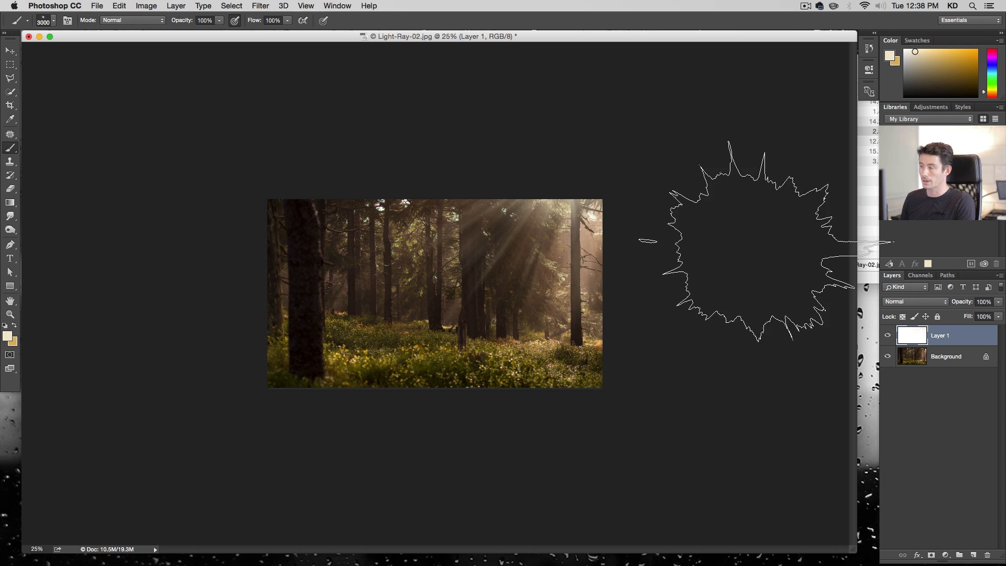
pyautogui.press('super+z')
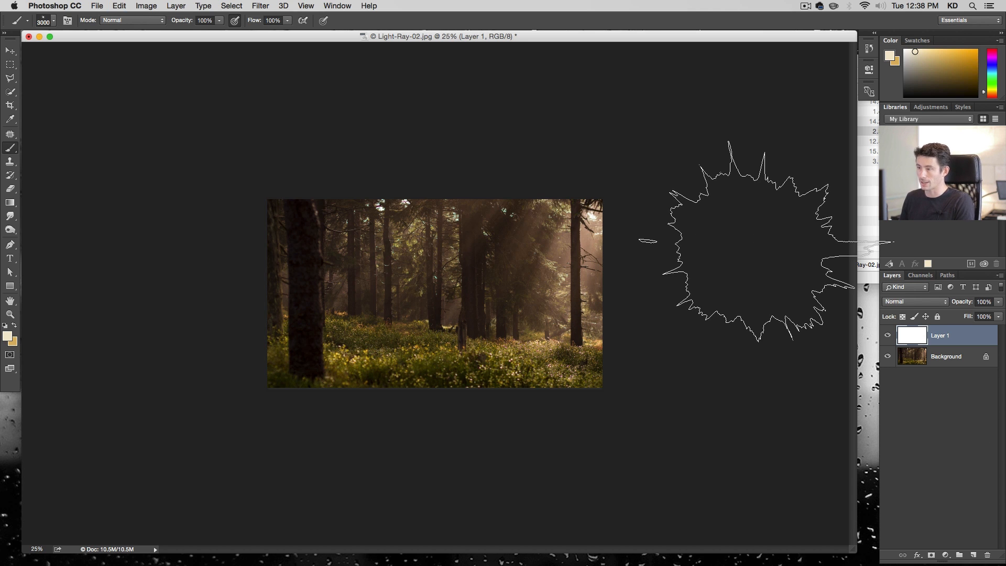
# Adjust the pale cream foreground colour slightly and stamp the light-ray brush above the top centre of the photo
pyautogui.click(7, 336)
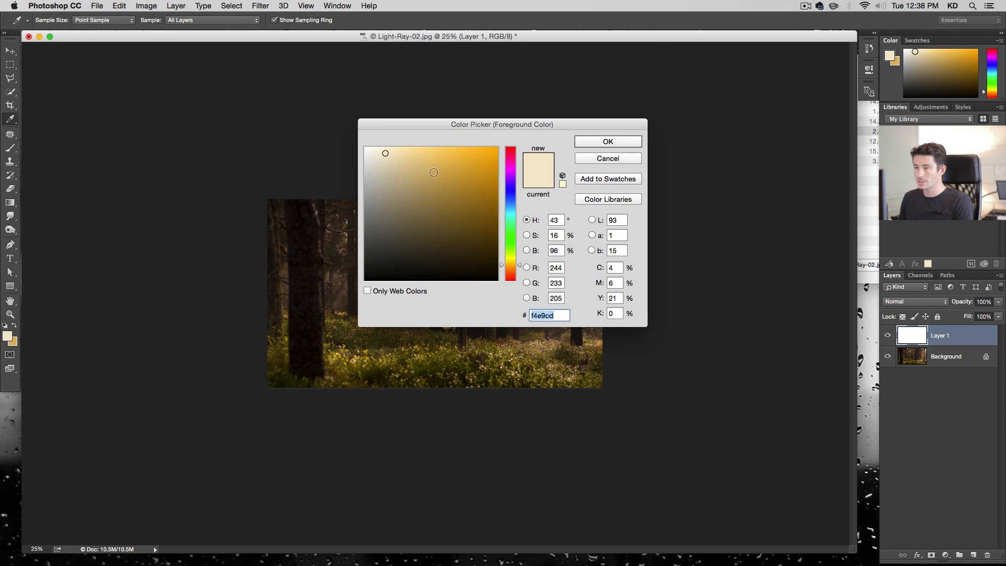
pyautogui.moveTo(397, 152); pyautogui.dragTo(404, 151)
pyautogui.click(607, 143)
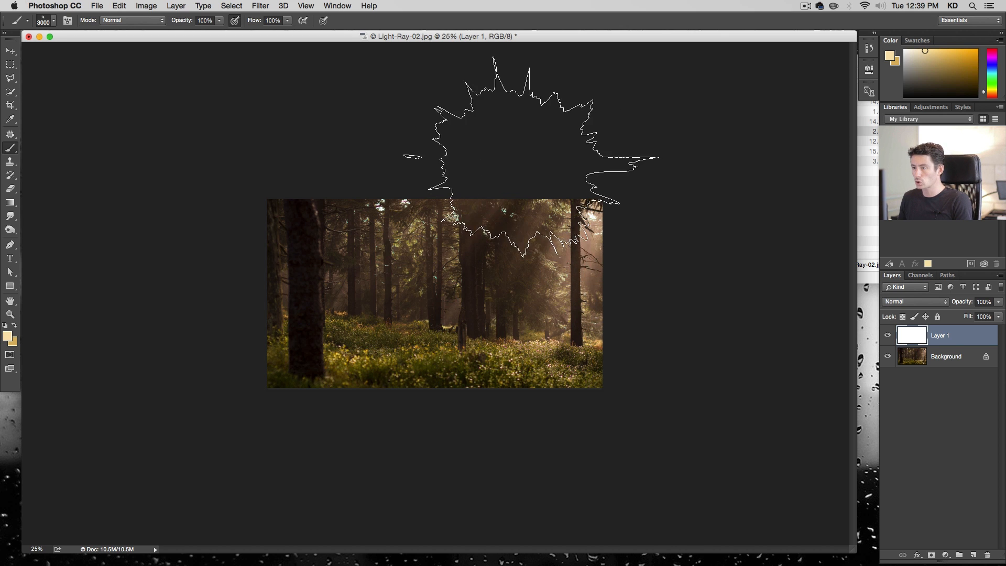
pyautogui.click(521, 166)
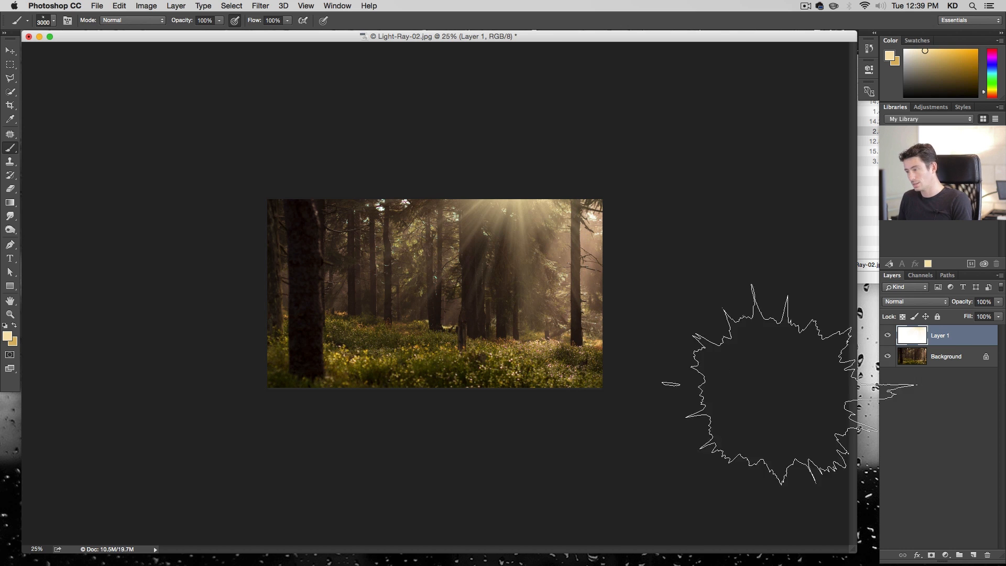
# Enlarge and reposition the ray layer with Free Transform so the rays fall from the upper right
pyautogui.press('super+t')
pyautogui.moveTo(603, 357); pyautogui.dragTo(710, 418)
pyautogui.moveTo(568, 271); pyautogui.dragTo(574, 310)
pyautogui.press('Return')
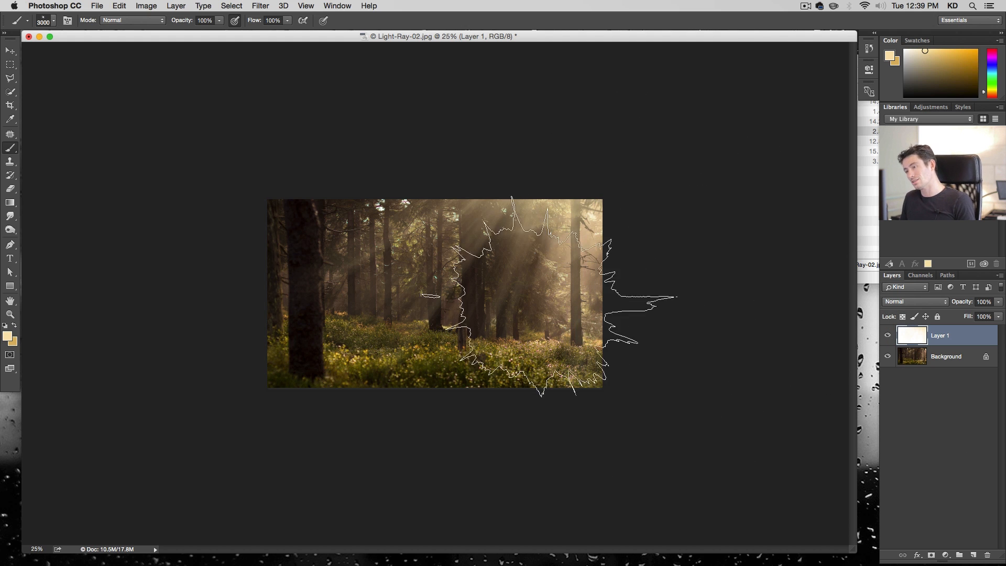
pyautogui.press('super+z')
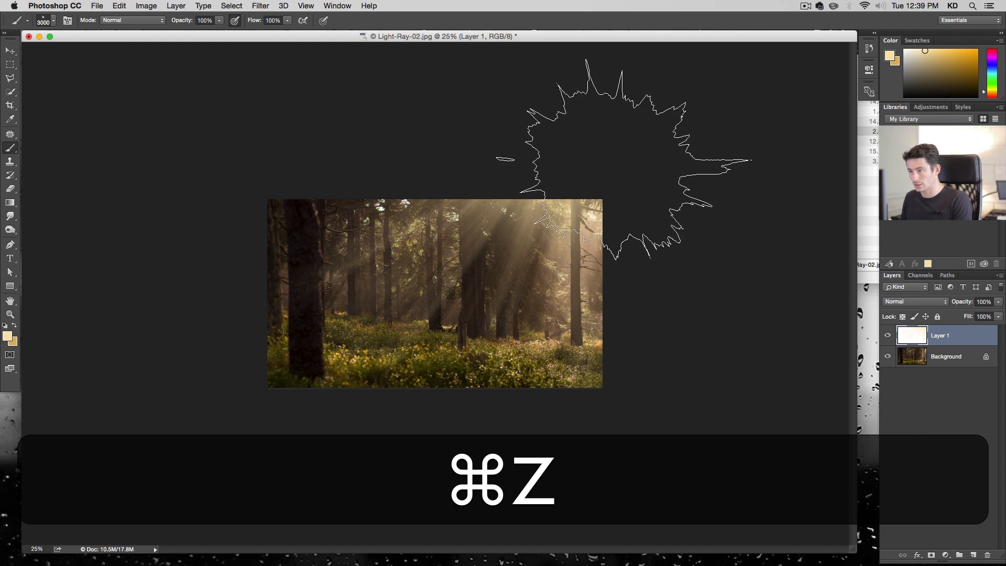
pyautogui.press('super+z')
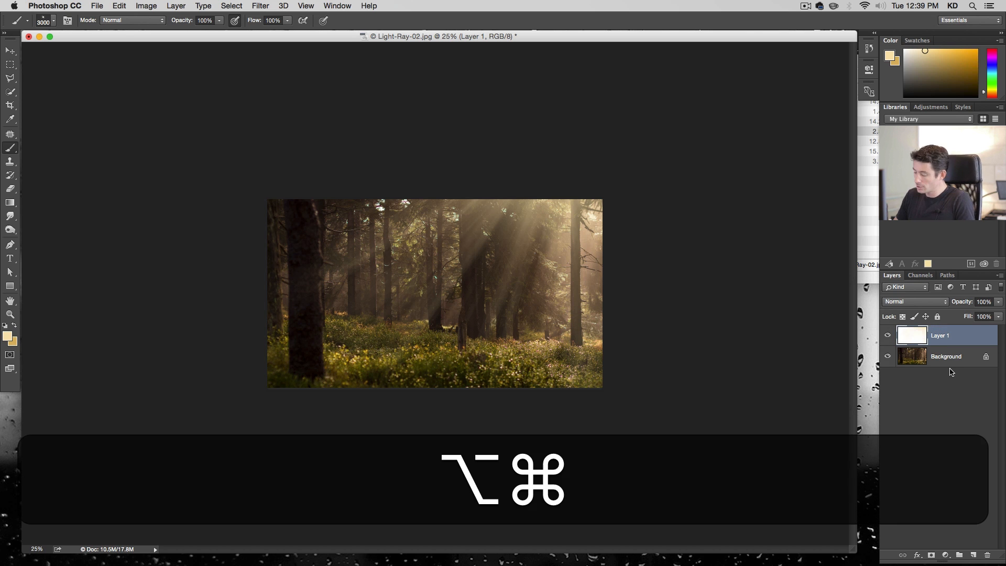
# Duplicate the Background layer
pyautogui.press('alt+super+plus')
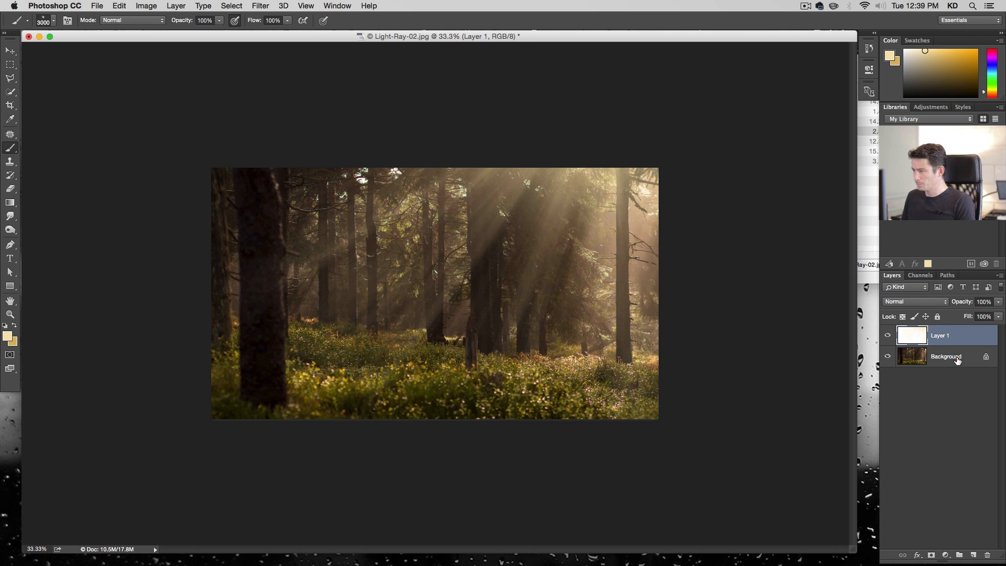
pyautogui.click(957, 360)
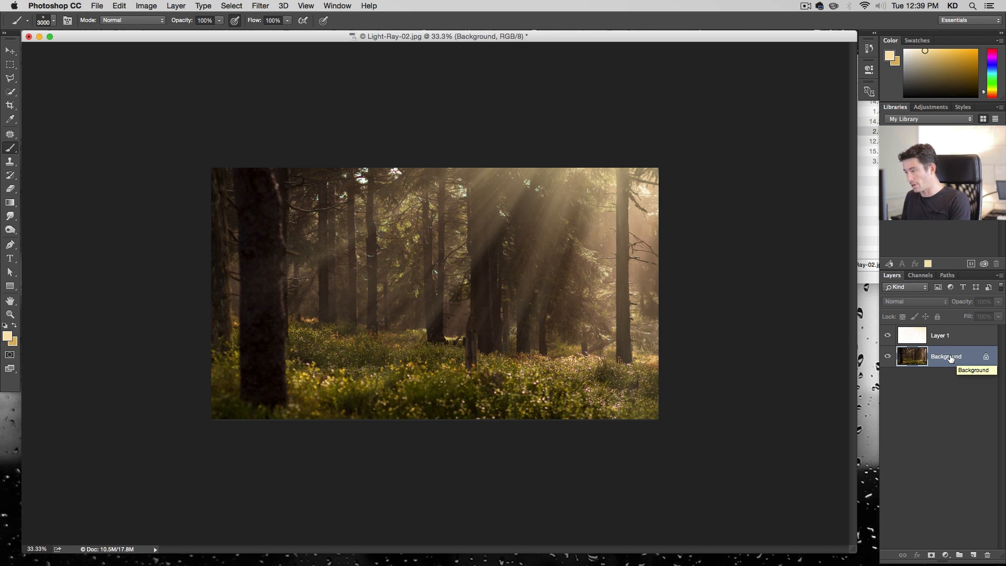
pyautogui.press('super+j')
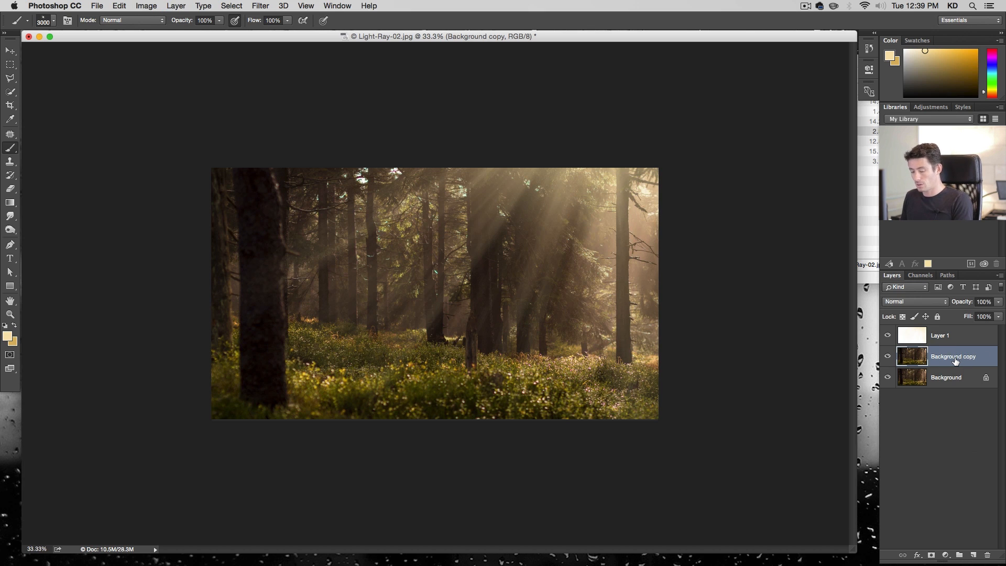
# Desaturate the background copy completely with Hue/Saturation, setting Saturation to -100
pyautogui.press('super+u')
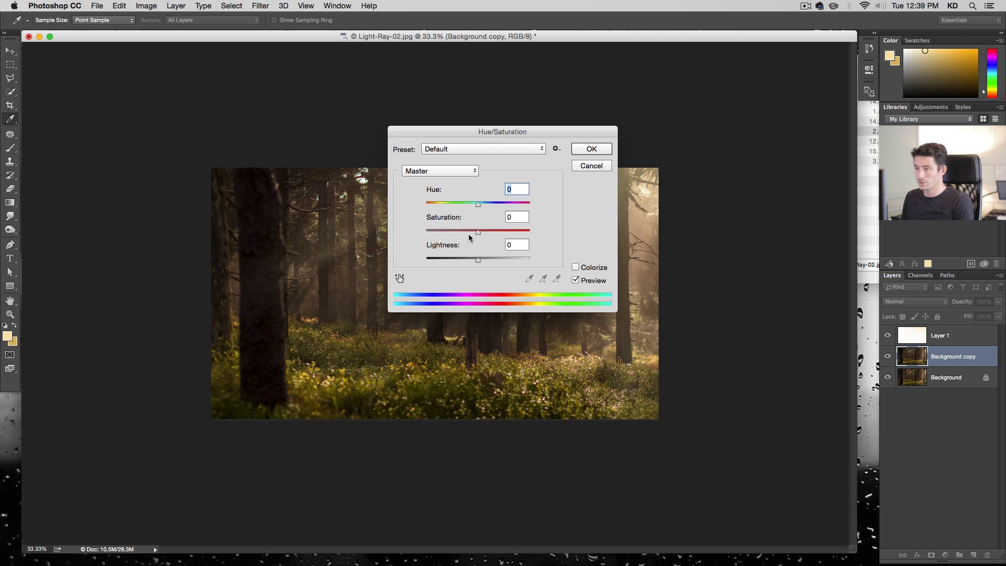
pyautogui.moveTo(475, 232); pyautogui.dragTo(365, 229)
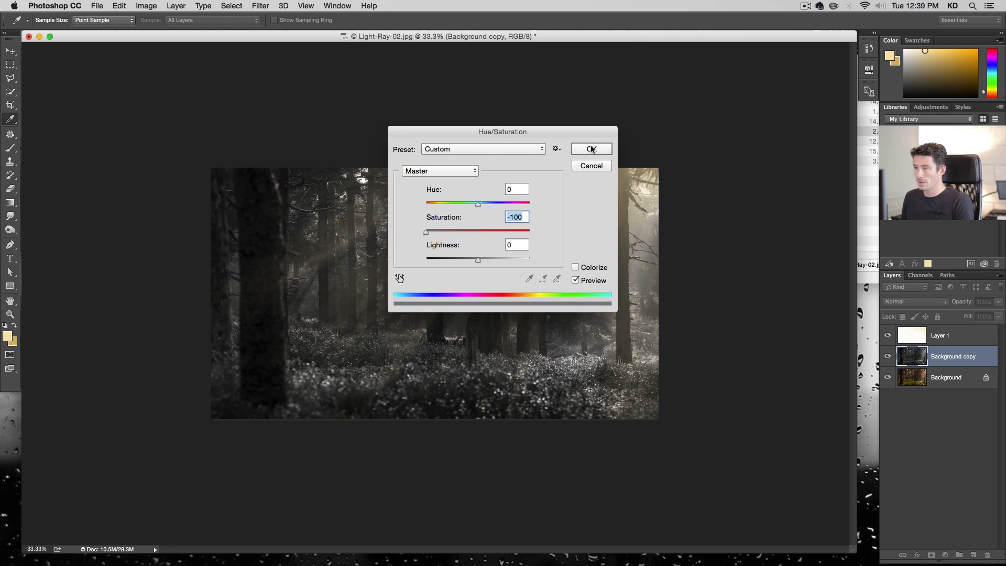
pyautogui.click(591, 149)
pyautogui.press('b')
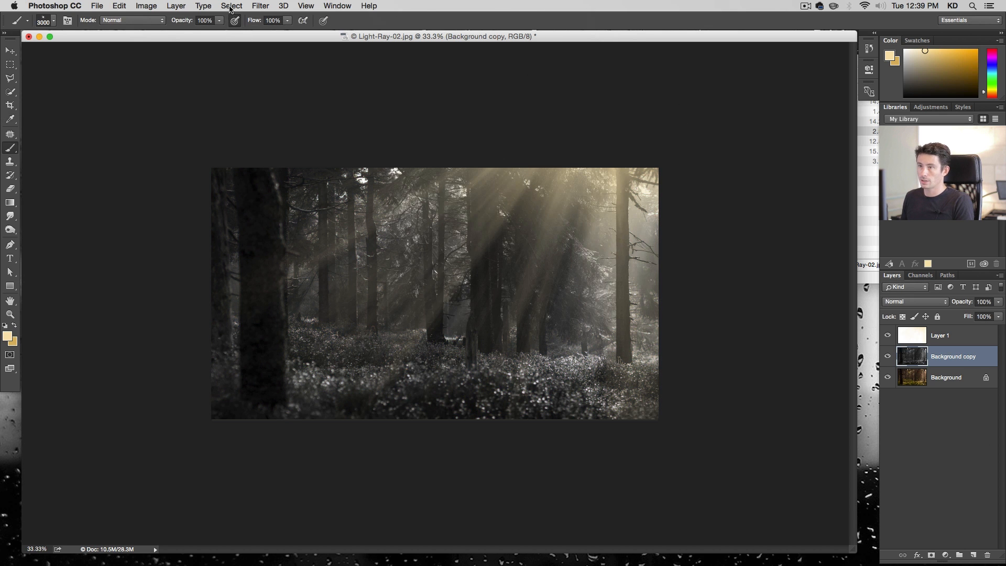
# Apply a Gaussian Blur with a 9.5 pixel radius to the desaturated background copy
pyautogui.click(253, 7)
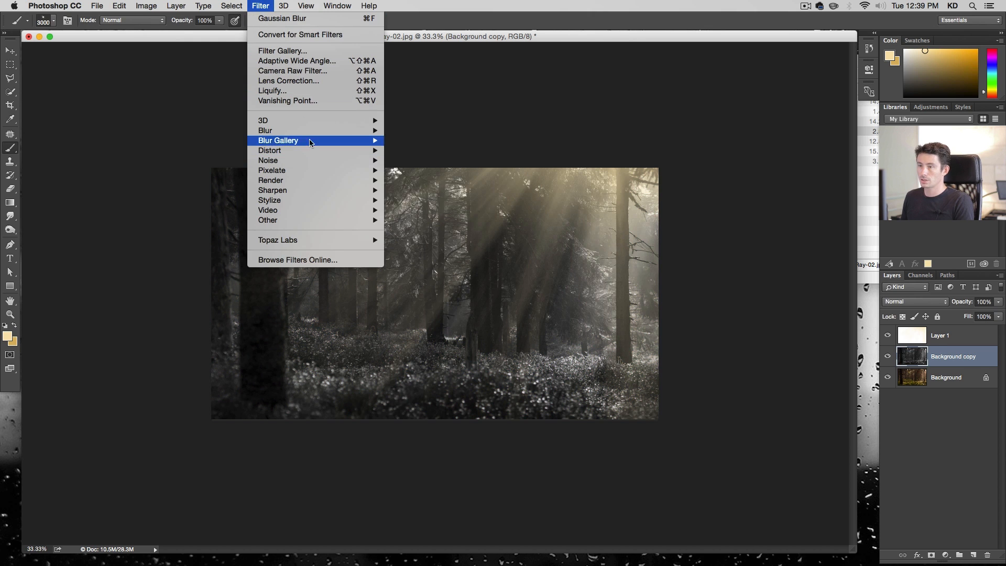
pyautogui.moveTo(362, 130)
pyautogui.click(428, 171)
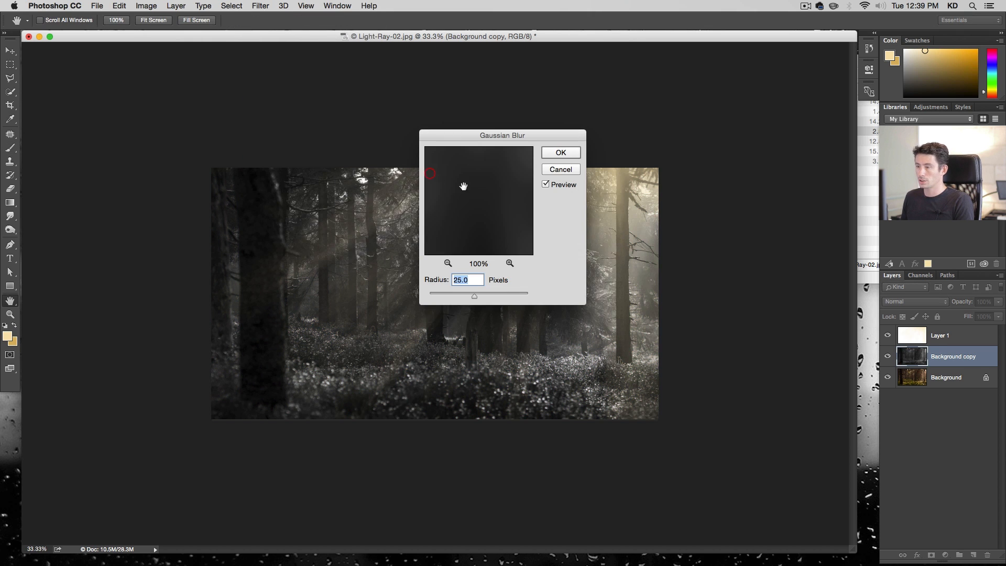
pyautogui.moveTo(488, 136); pyautogui.dragTo(668, 113)
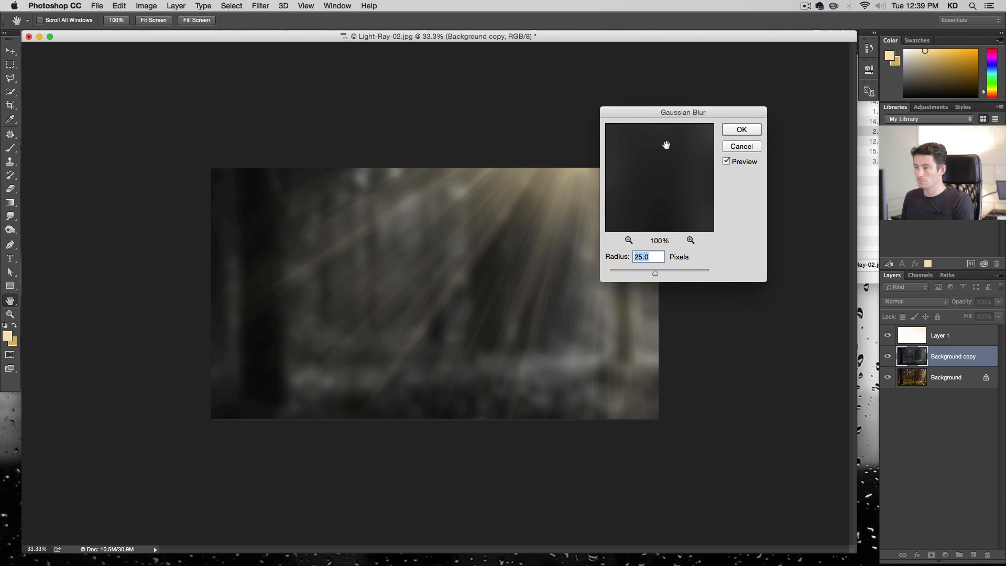
pyautogui.moveTo(643, 275); pyautogui.dragTo(646, 273)
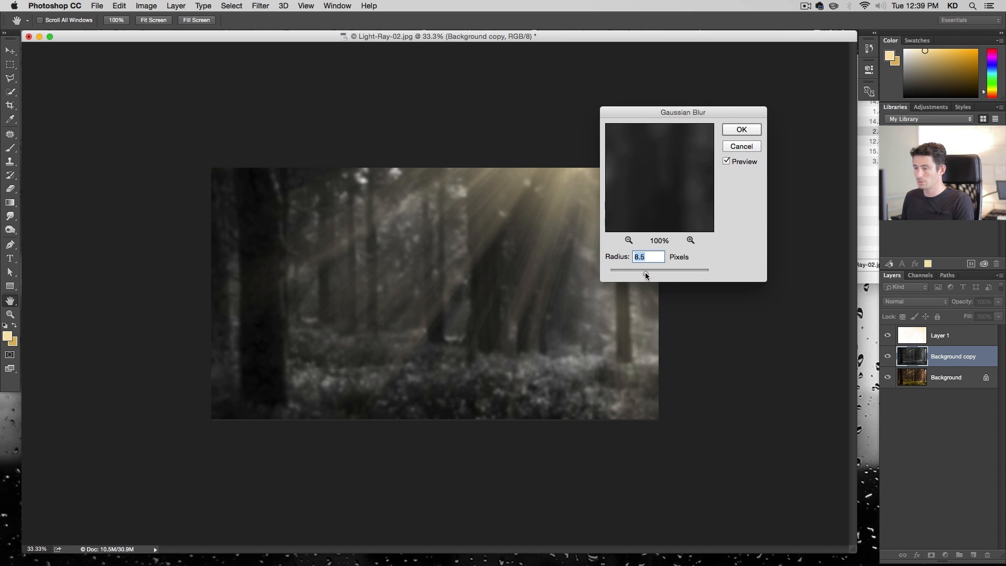
pyautogui.click(740, 130)
pyautogui.press('b')
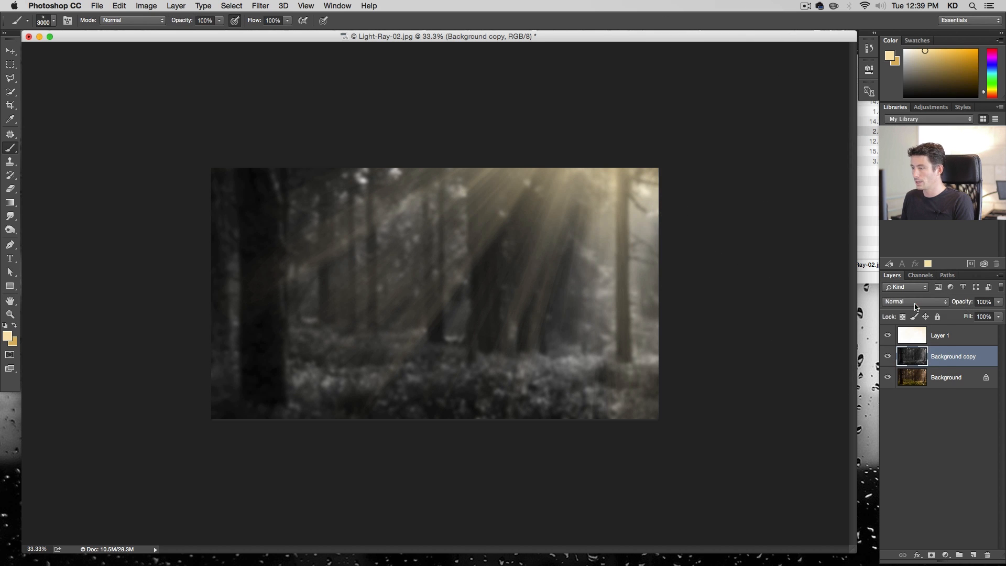
# Set the blurred copy's blend mode to Overlay and toggle its visibility to compare before and after
pyautogui.click(916, 309)
pyautogui.click(938, 412)
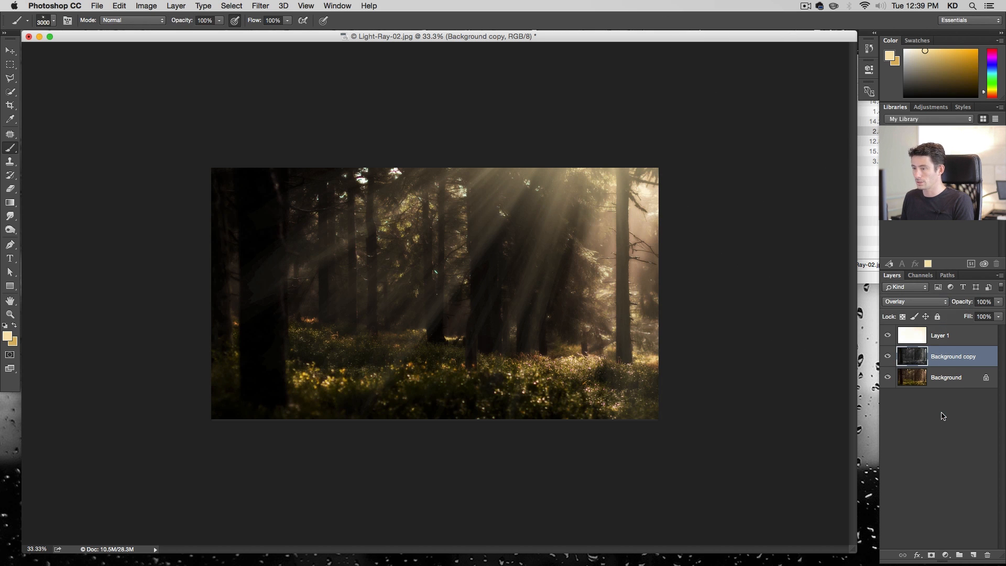
pyautogui.click(889, 357)
pyautogui.click(889, 357)
pyautogui.click(889, 357)
pyautogui.click(889, 358)
pyautogui.click(890, 357)
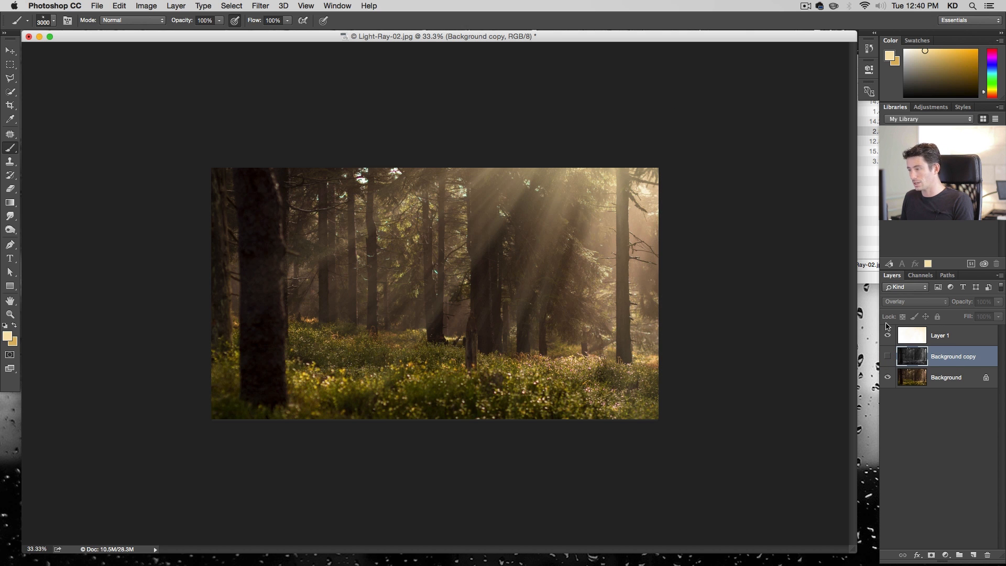
pyautogui.click(888, 357)
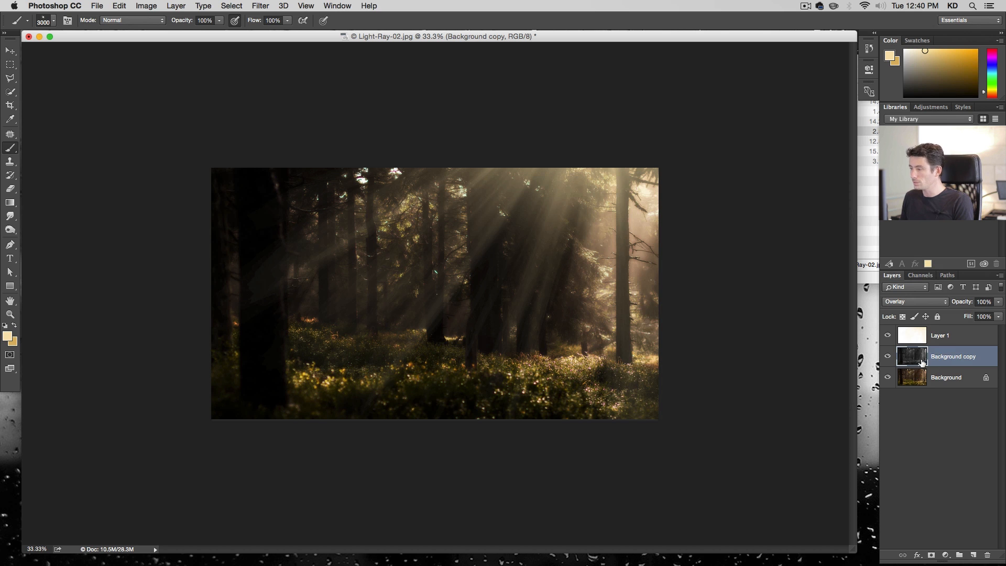
# Set the blurred copy's opacity to 70% and toggle its visibility to compare
pyautogui.click(988, 301)
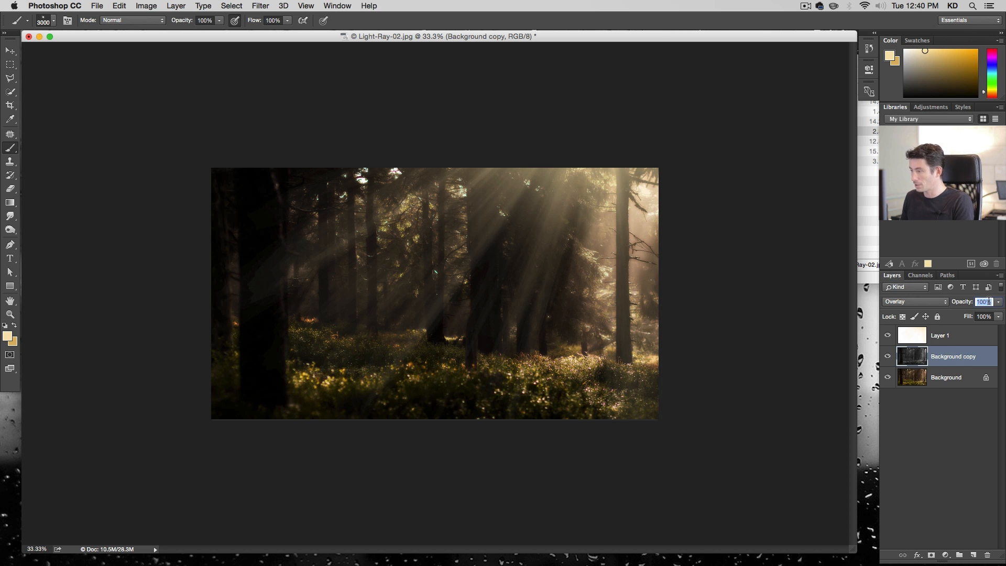
pyautogui.write('70')
pyautogui.press('Return')
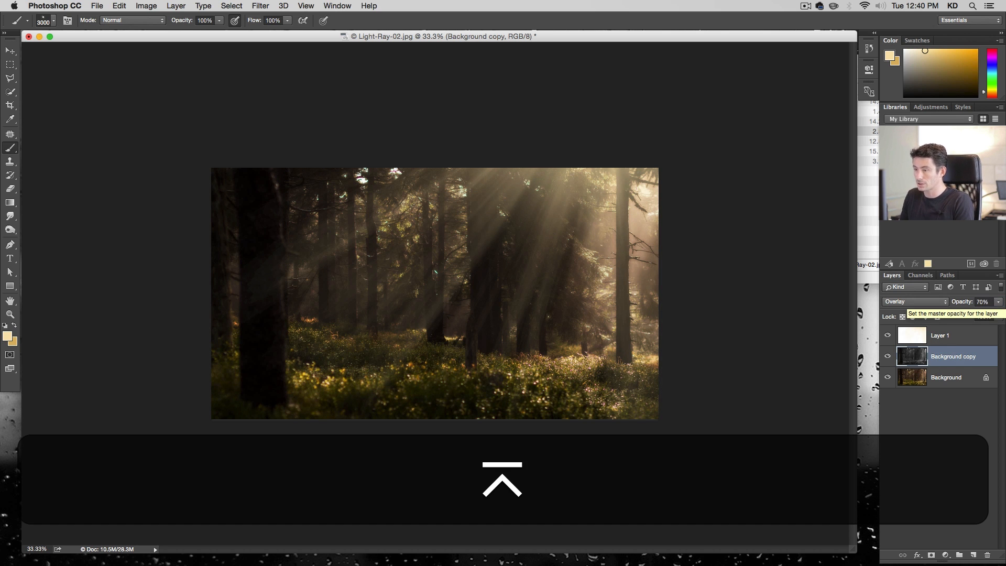
pyautogui.click(887, 356)
pyautogui.click(888, 356)
pyautogui.click(888, 358)
pyautogui.click(888, 358)
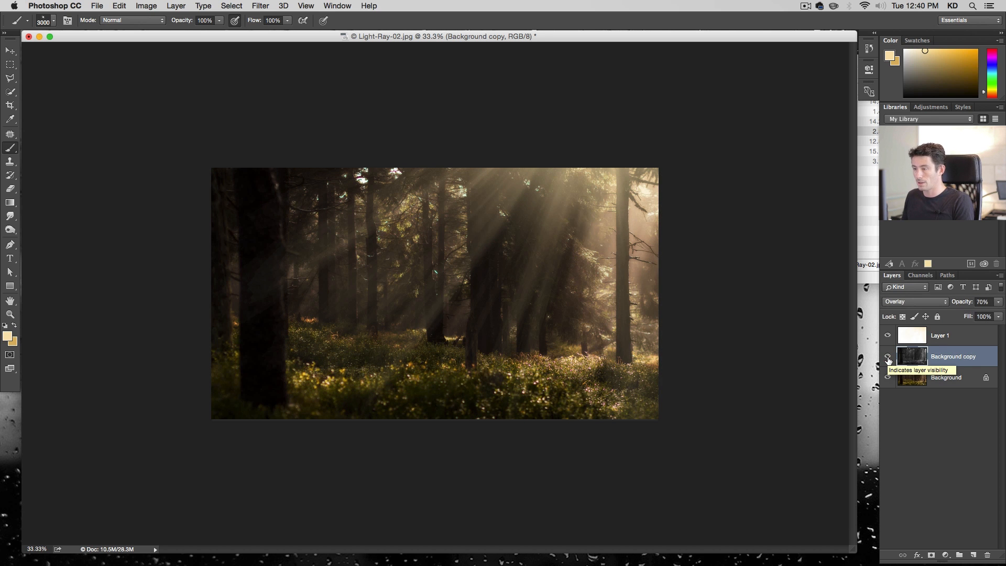
# Set the blurred copy's opacity to 90%
pyautogui.click(988, 302)
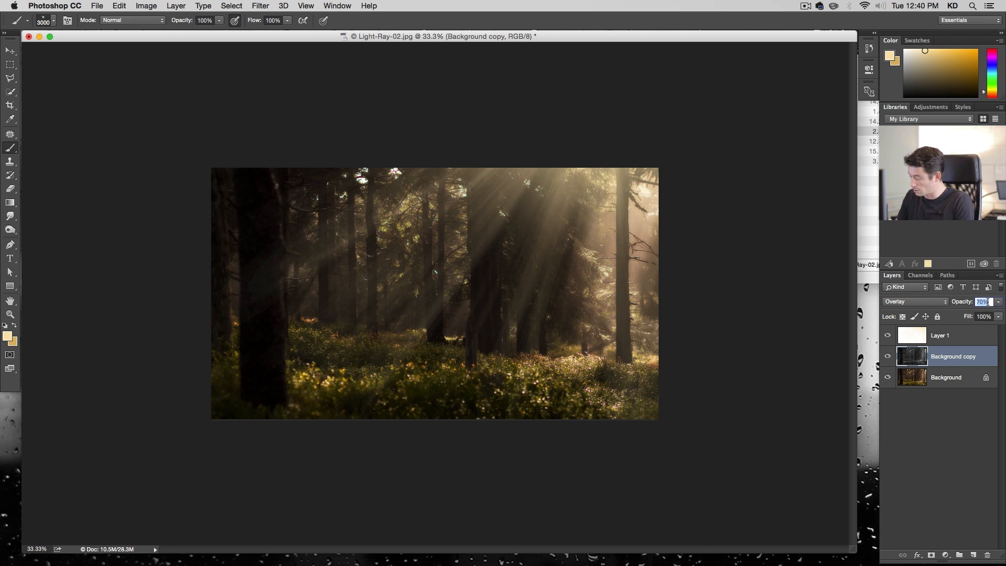
pyautogui.write('80')
pyautogui.press('Return')
pyautogui.click(988, 302)
pyautogui.write('90')
pyautogui.press('Return')
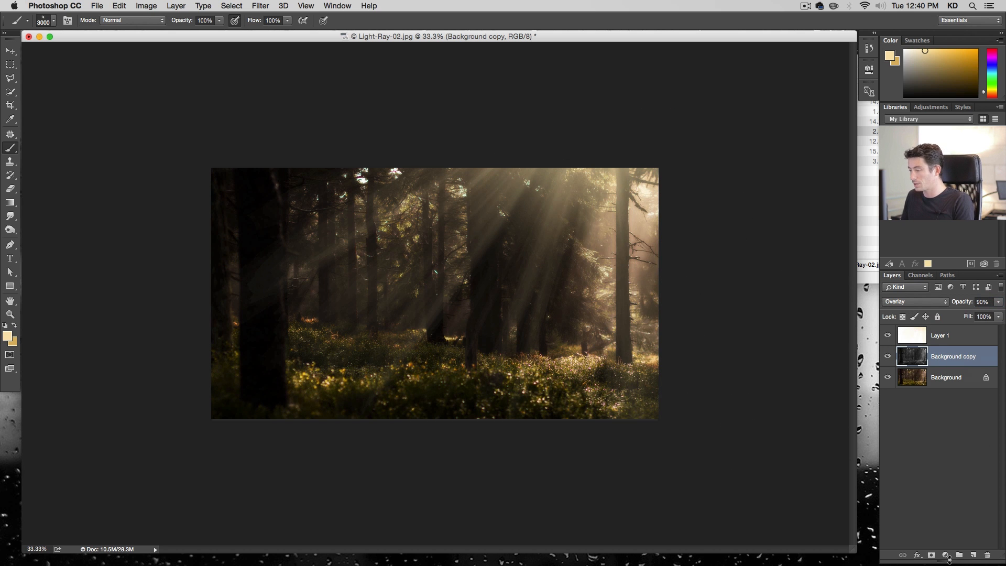
# Add a Curves adjustment layer above the blurred copy and pull the curve slightly down to darken the image
pyautogui.click(946, 556)
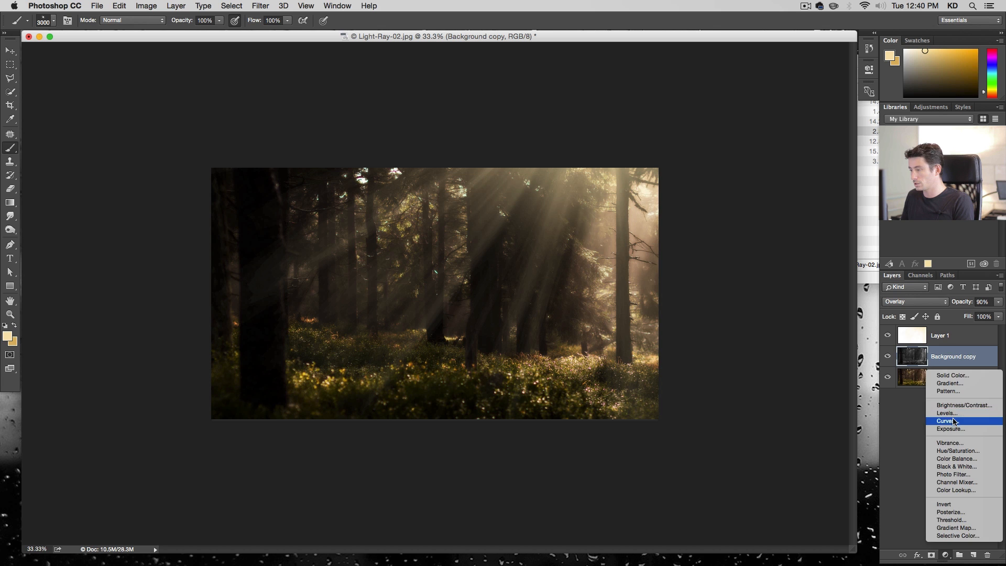
pyautogui.click(946, 420)
pyautogui.moveTo(804, 157); pyautogui.dragTo(809, 162)
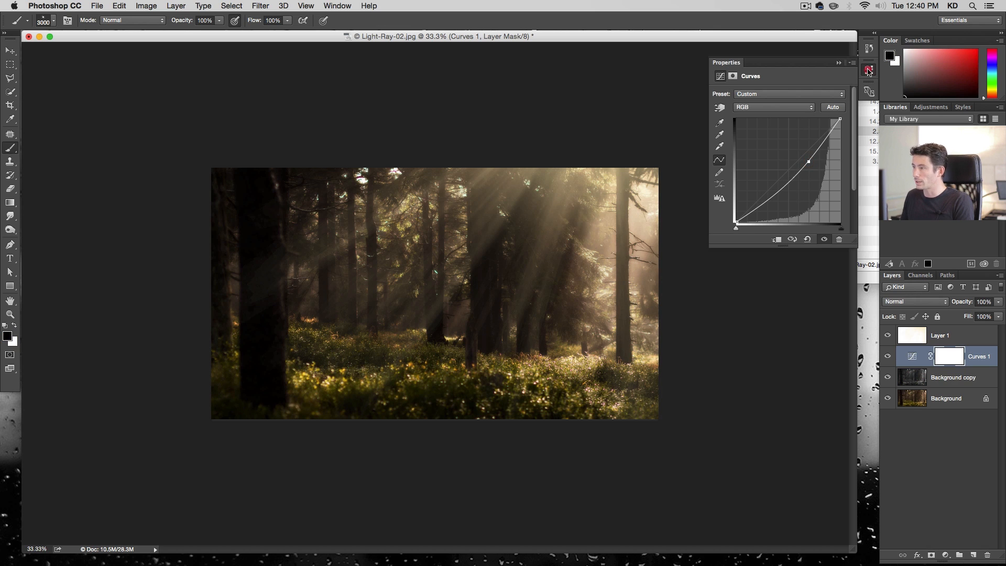
pyautogui.click(869, 70)
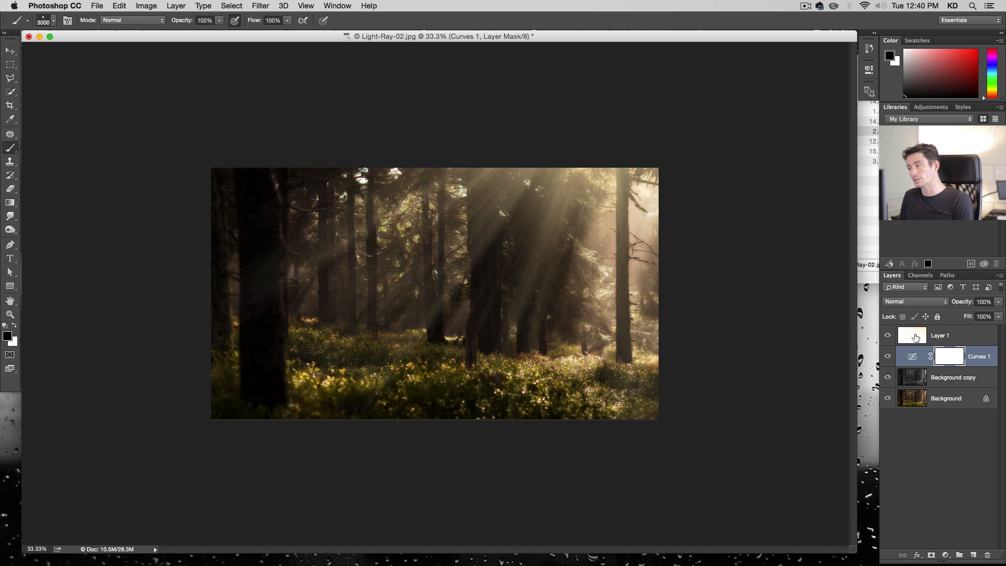
# Select the top light layer and stamp all visible layers into a new merged layer
pyautogui.click(915, 338)
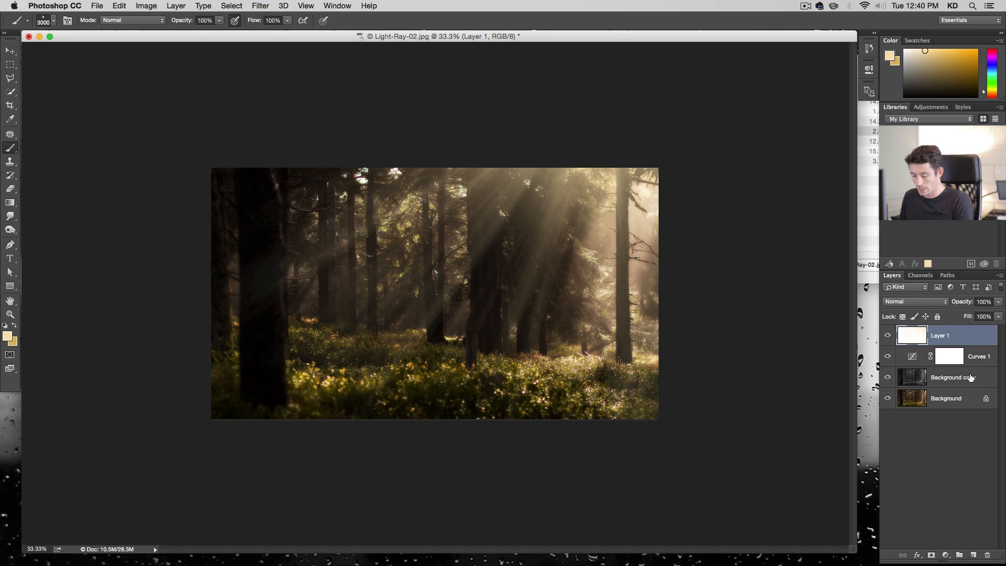
pyautogui.press('super+alt+shift+e')
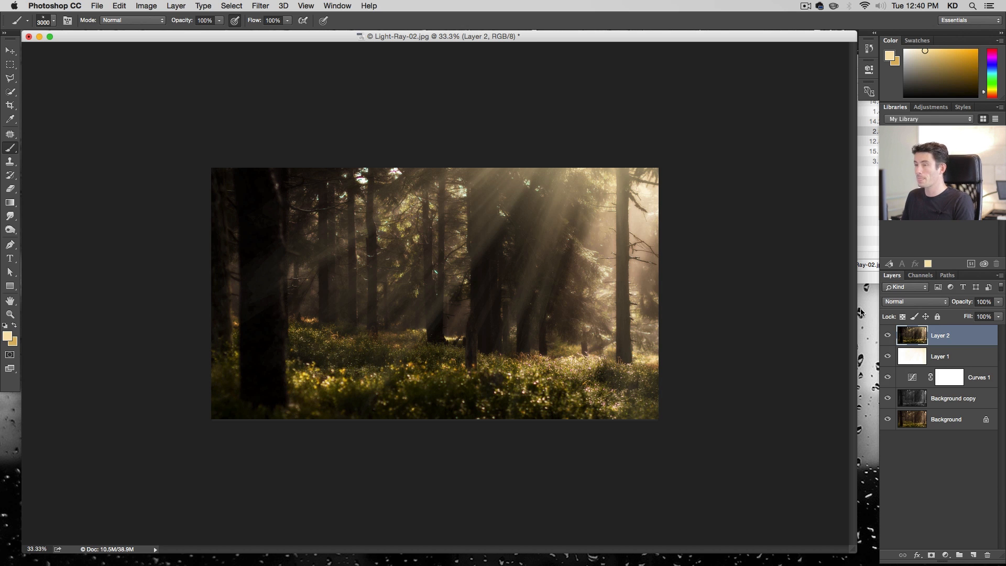
# Open the Camera Raw Filter on the merged layer and set Clarity to -33 and Vibrance to +26
pyautogui.click(260, 6)
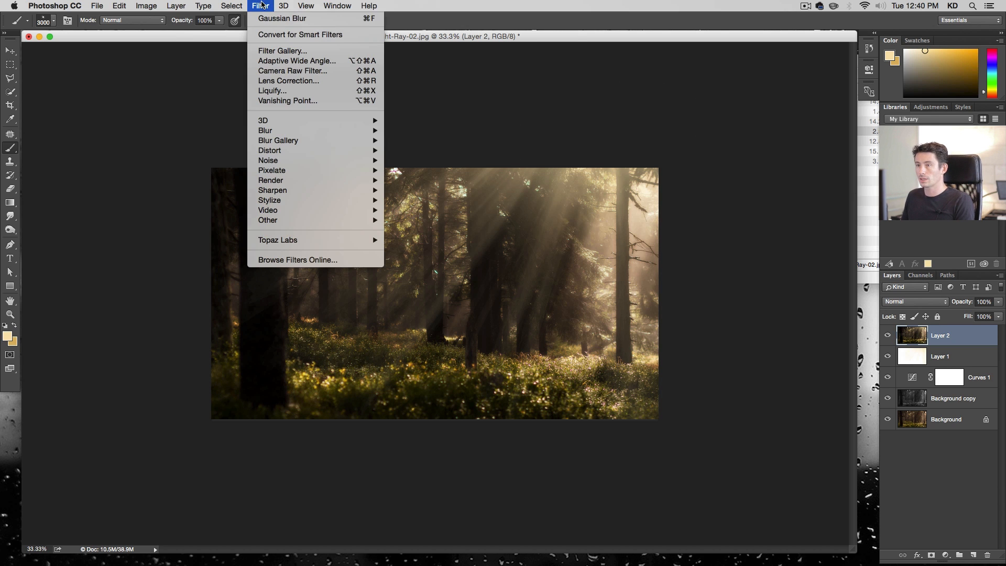
pyautogui.click(286, 72)
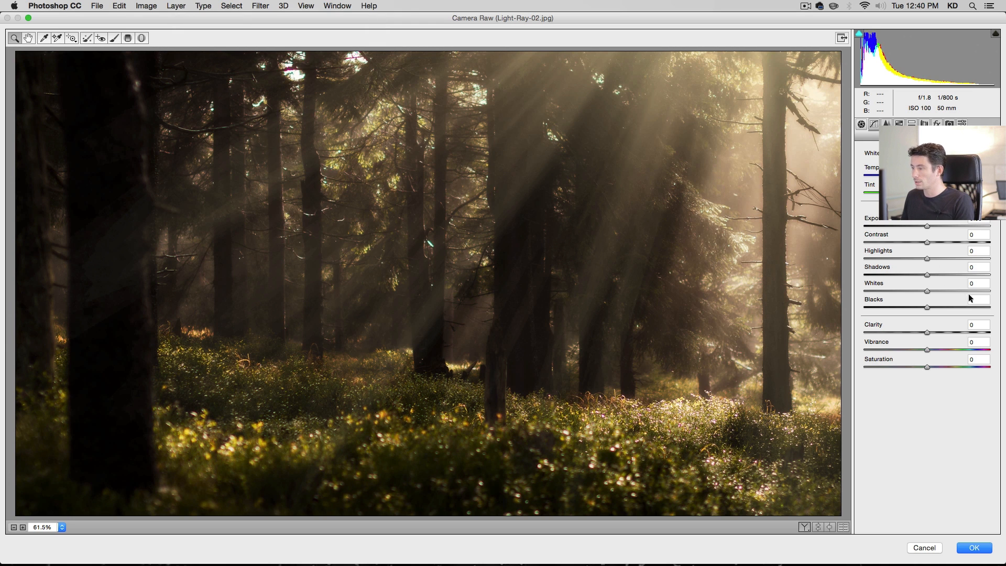
pyautogui.click(907, 332)
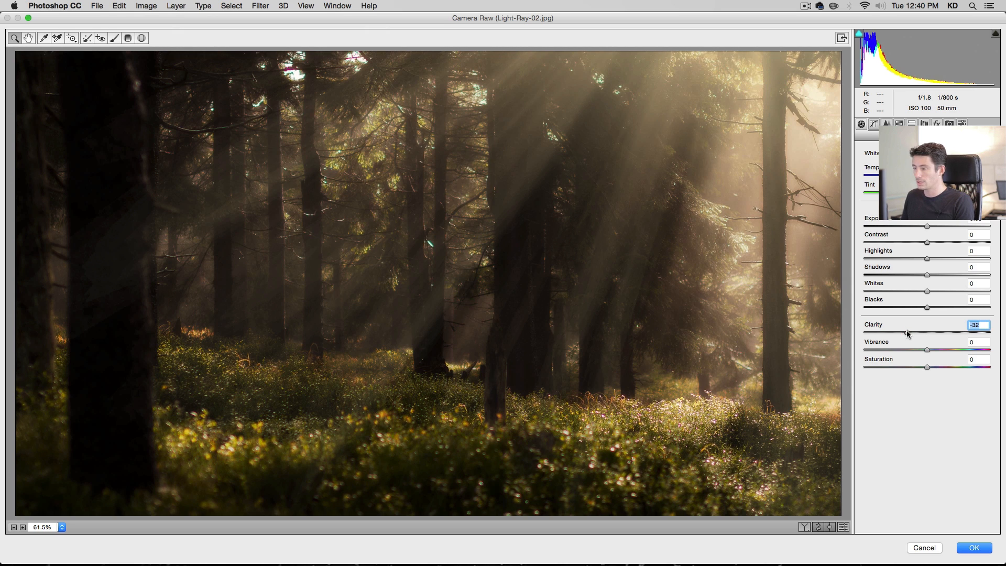
pyautogui.moveTo(907, 333); pyautogui.dragTo(942, 349)
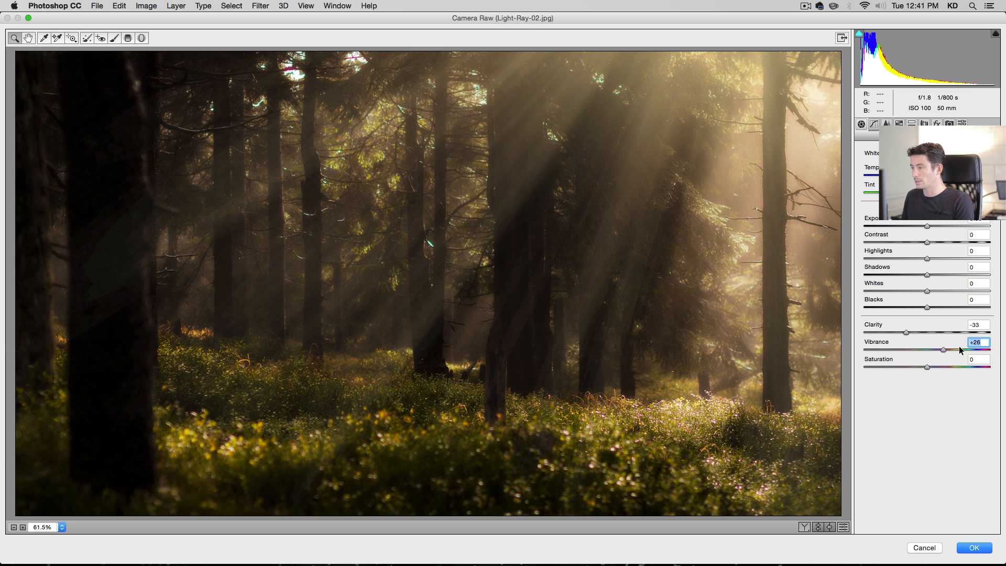
# Set Shadows to +29 and Whites to -8, readjust Clarity to -33, and apply the Camera Raw Filter
pyautogui.moveTo(929, 229); pyautogui.dragTo(929, 229)
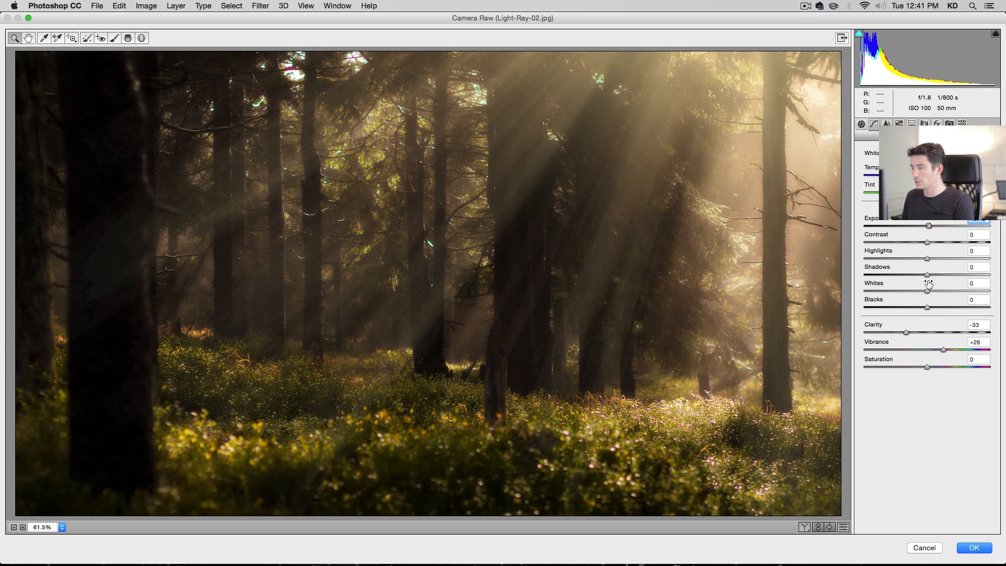
pyautogui.moveTo(935, 274); pyautogui.dragTo(922, 292)
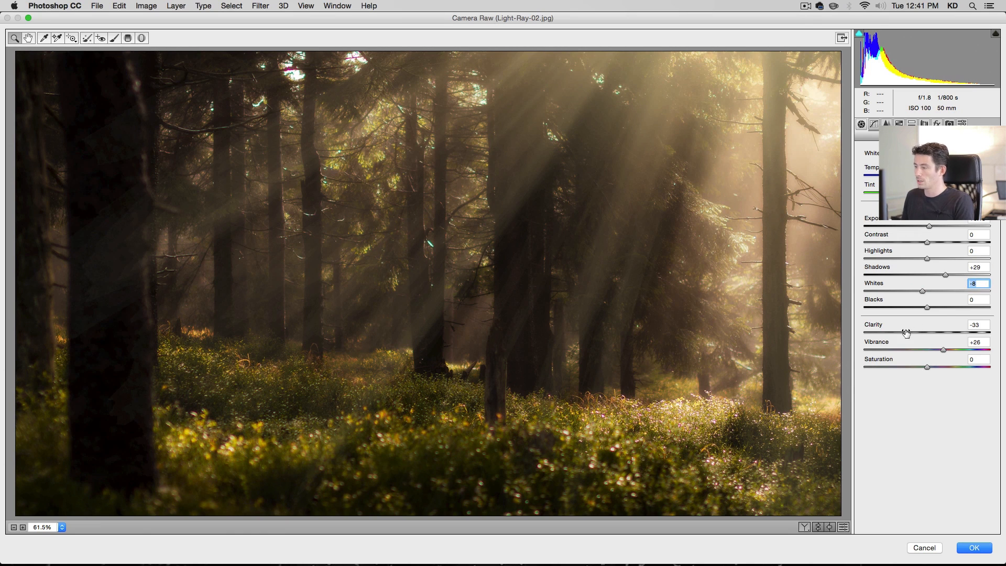
pyautogui.click(899, 331)
pyautogui.moveTo(901, 331); pyautogui.dragTo(905, 331)
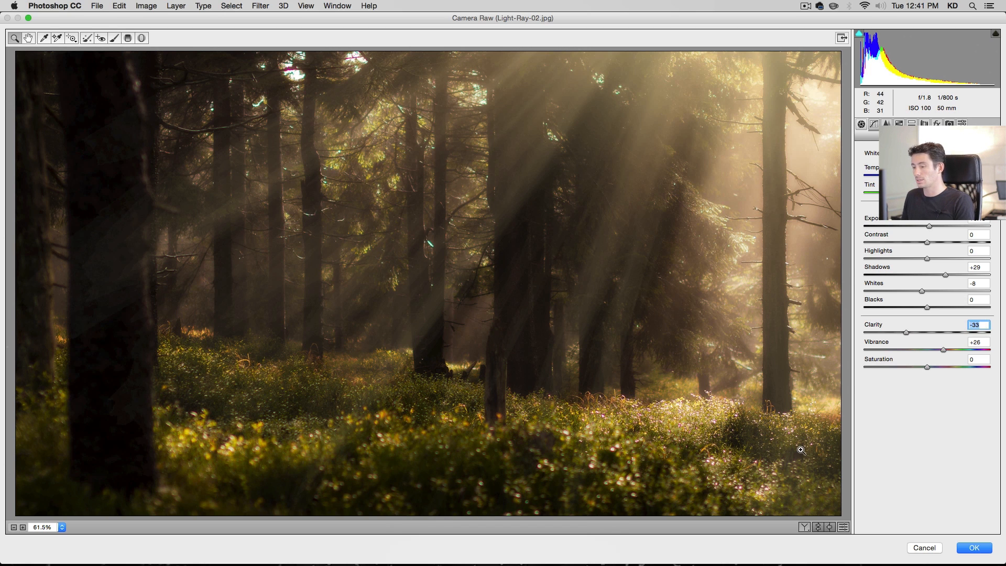
pyautogui.click(973, 547)
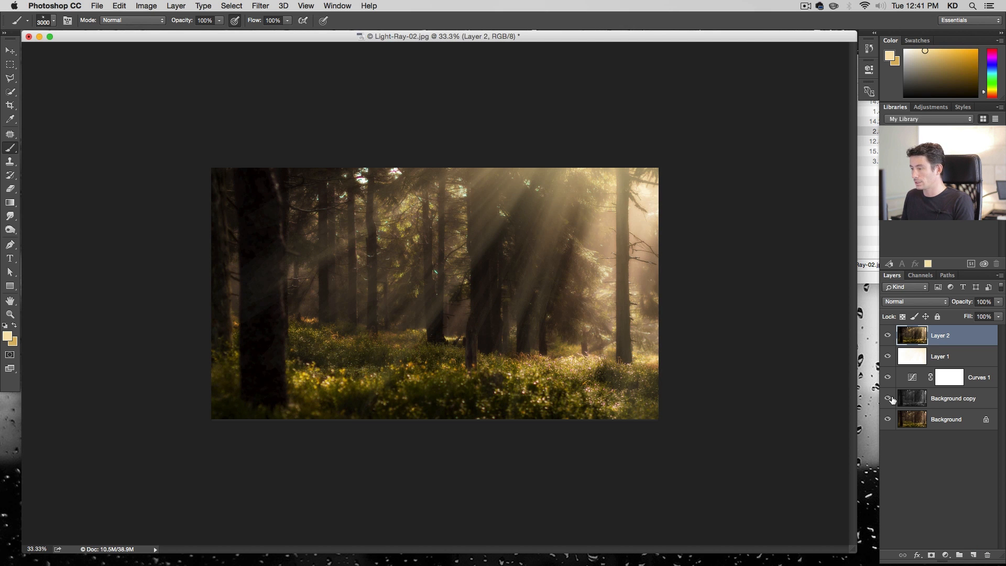
# Toggle the blurred copy's visibility to compare the image with and without it
pyautogui.moveTo(892, 400)
pyautogui.mouseDown()
pyautogui.moveTo(885, 338)
pyautogui.moveTo(890, 401)
pyautogui.mouseUp()
pyautogui.press('super+alt+plus')
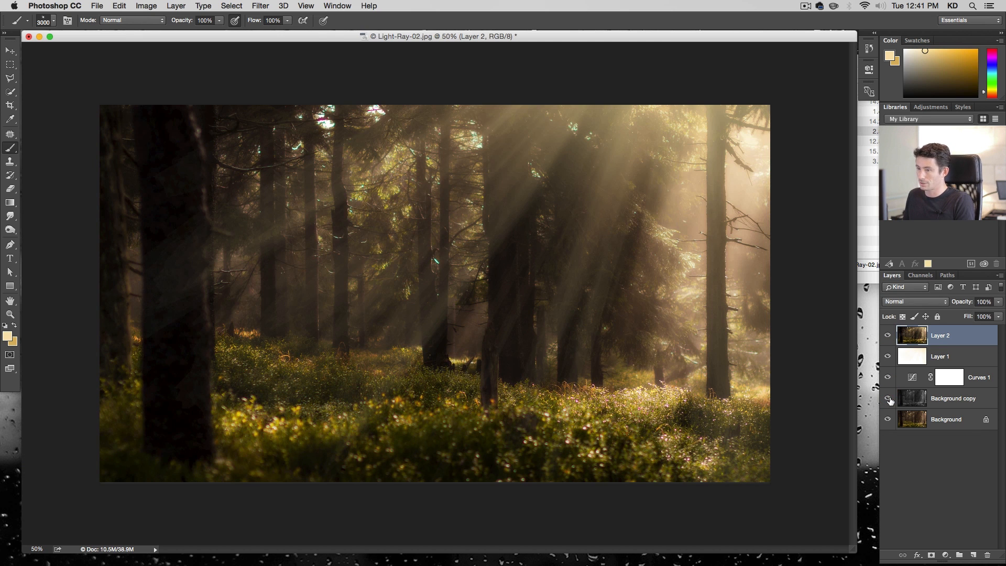
pyautogui.moveTo(890, 400)
pyautogui.mouseDown()
pyautogui.moveTo(886, 343)
pyautogui.moveTo(886, 402)
pyautogui.mouseUp()
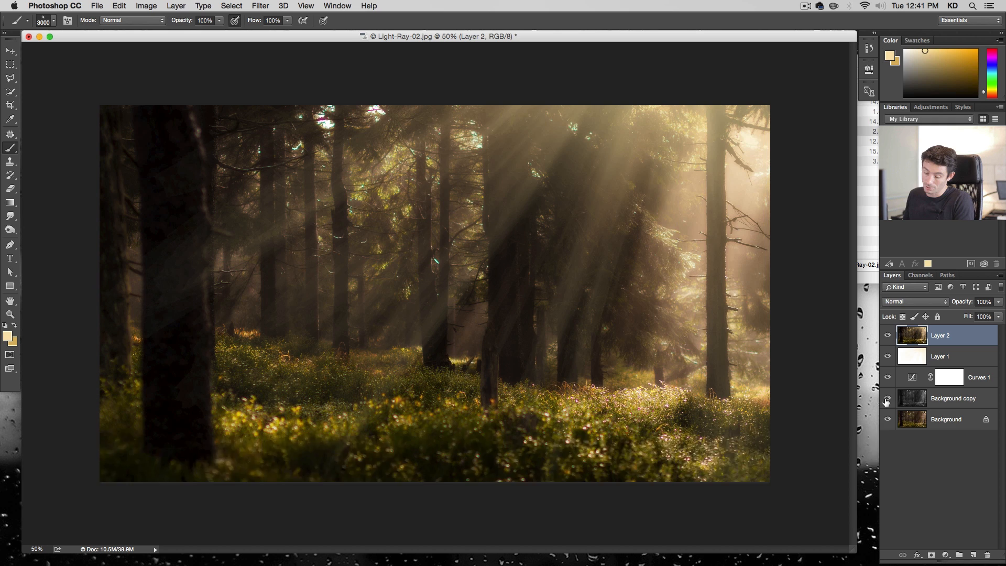
# Save the image as Light-Ray-02.psd in Photoshop format and close the document
pyautogui.press('shift+super+s')
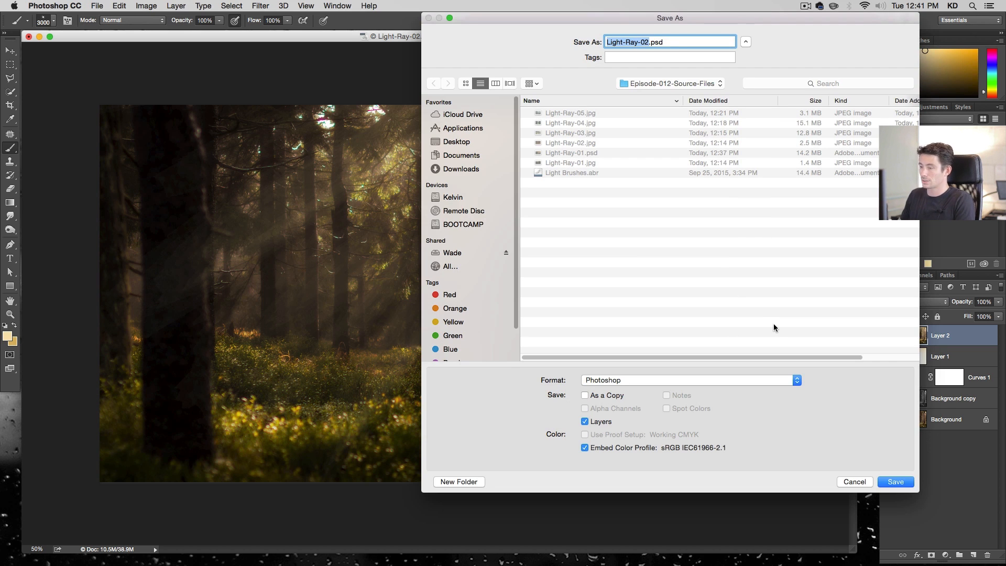
pyautogui.press('Return')
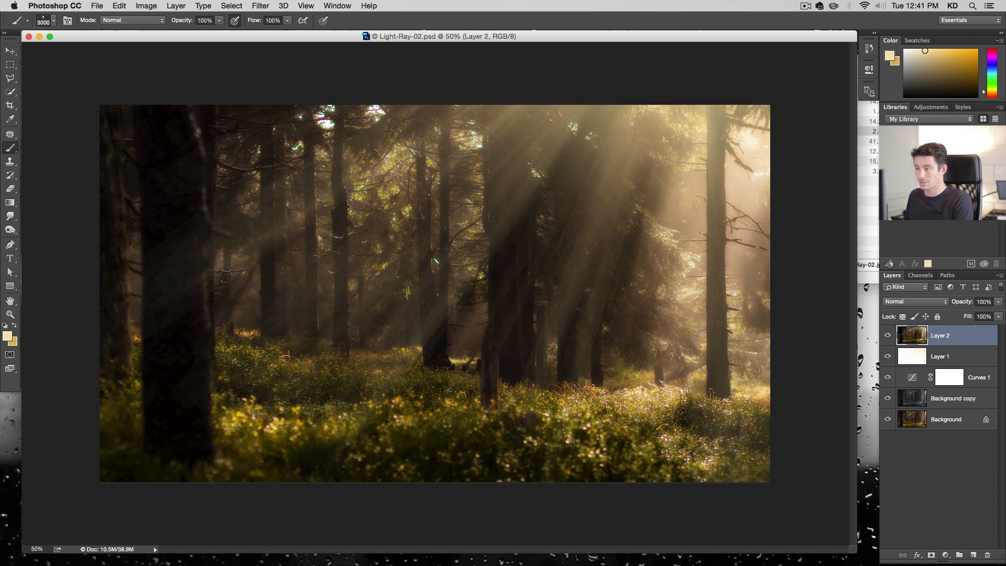
pyautogui.press('super')
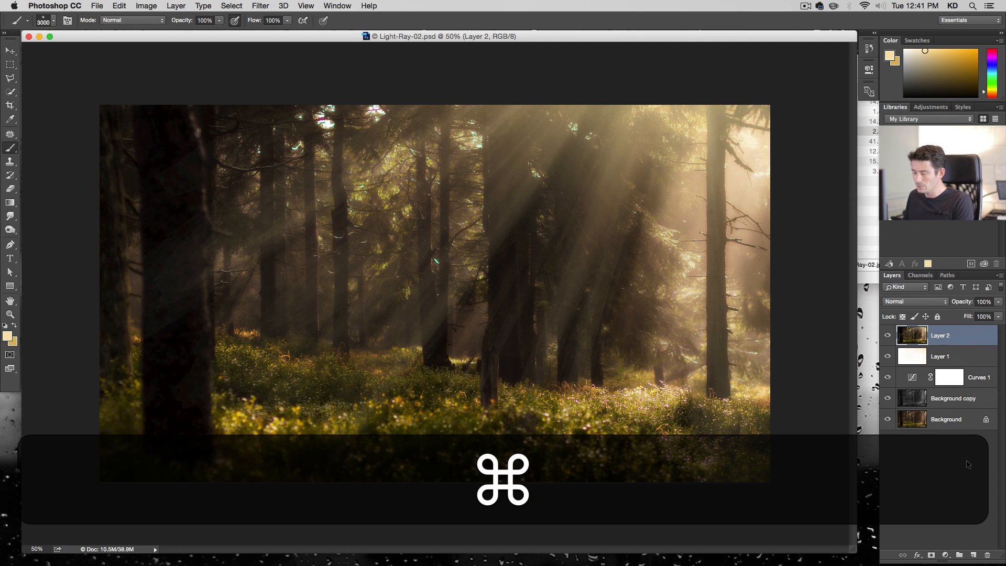
pyautogui.press('super+w')
# Open Light-Ray-03.jpg from the source files folder and add a new empty layer above its background
pyautogui.click(689, 199)
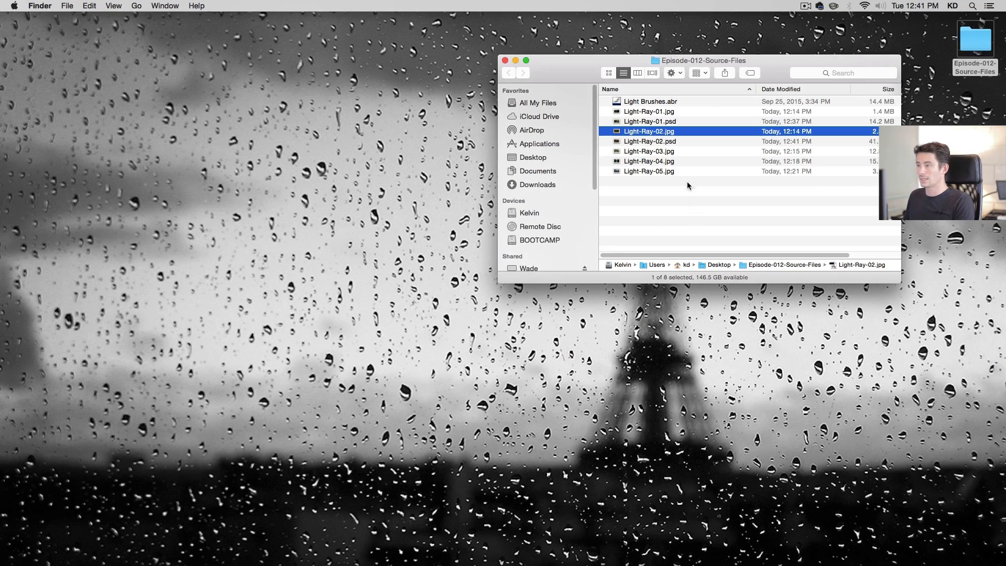
pyautogui.doubleClick(667, 151)
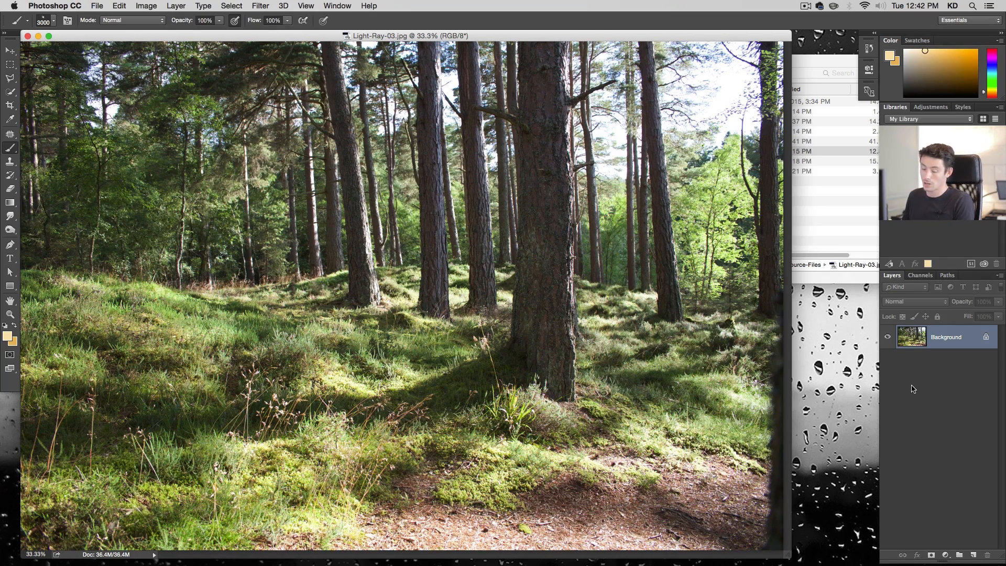
pyautogui.press('alt+super+minus')
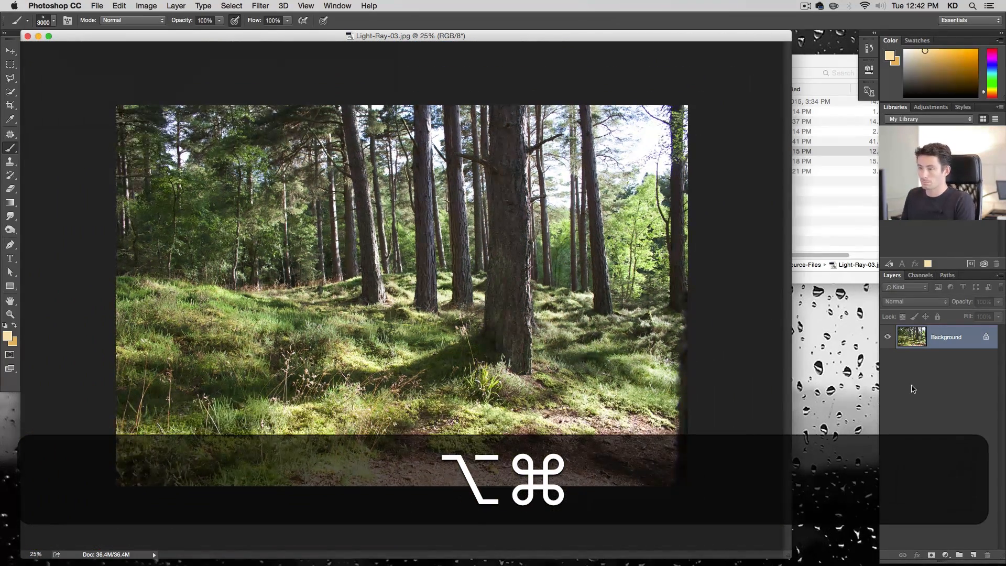
pyautogui.press('super+plus')
pyautogui.press('super+plus')
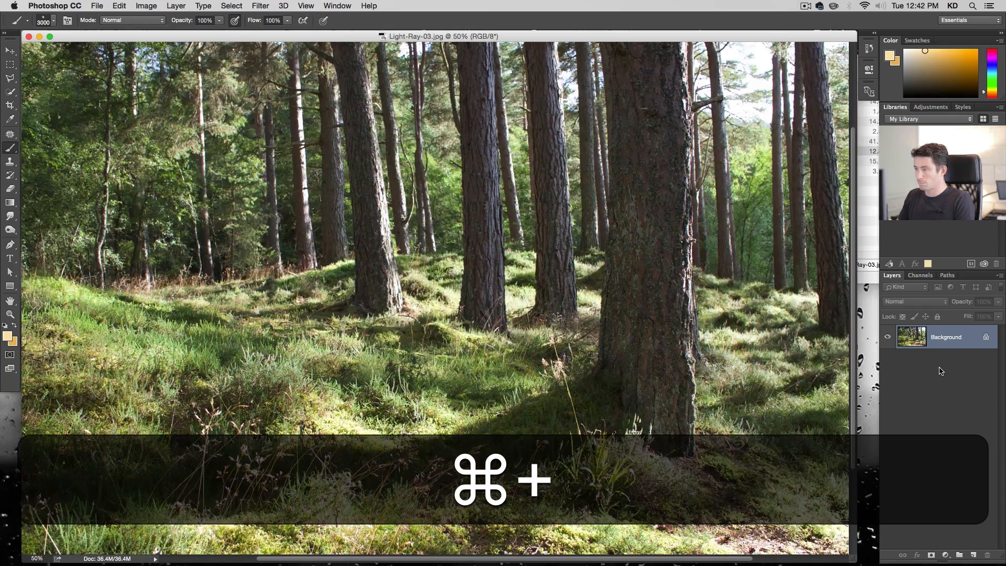
pyautogui.press('alt+super+minus')
pyautogui.press('alt+super+minus')
pyautogui.press('alt+super+minus')
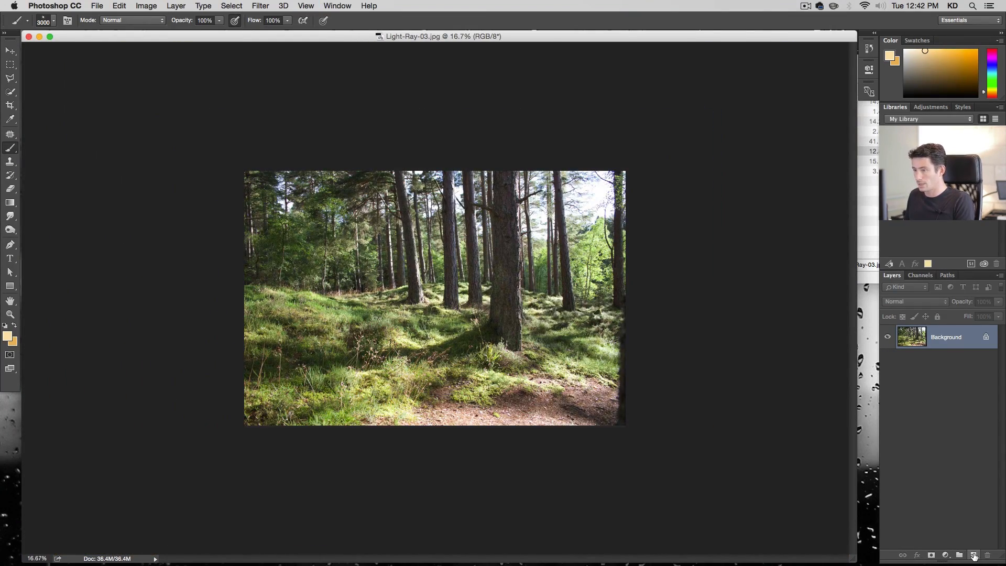
pyautogui.click(974, 556)
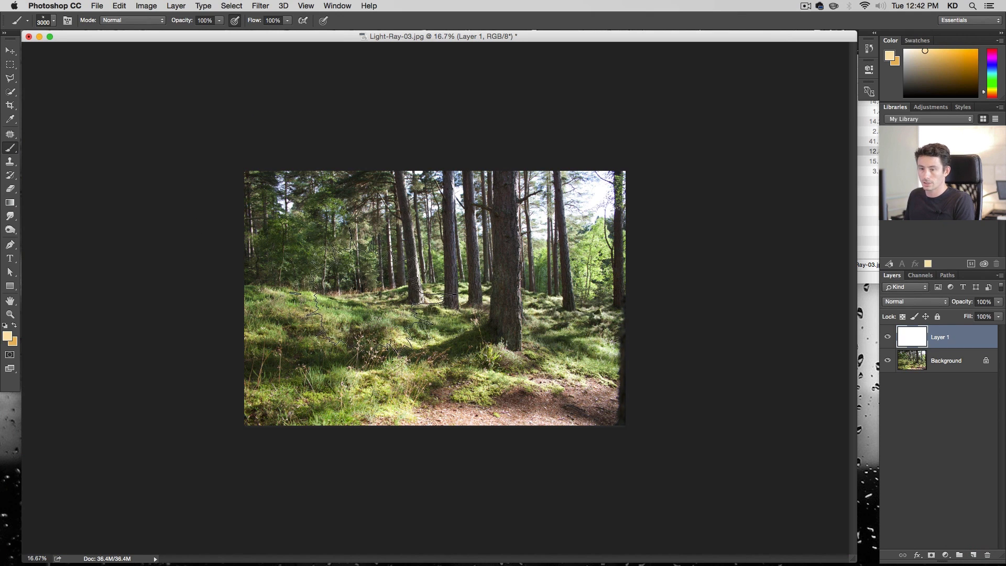
# Try stamping the 3000 px and 2420 px light-ray brushes on the new layer, undoing each stamp
pyautogui.rightClick(376, 281)
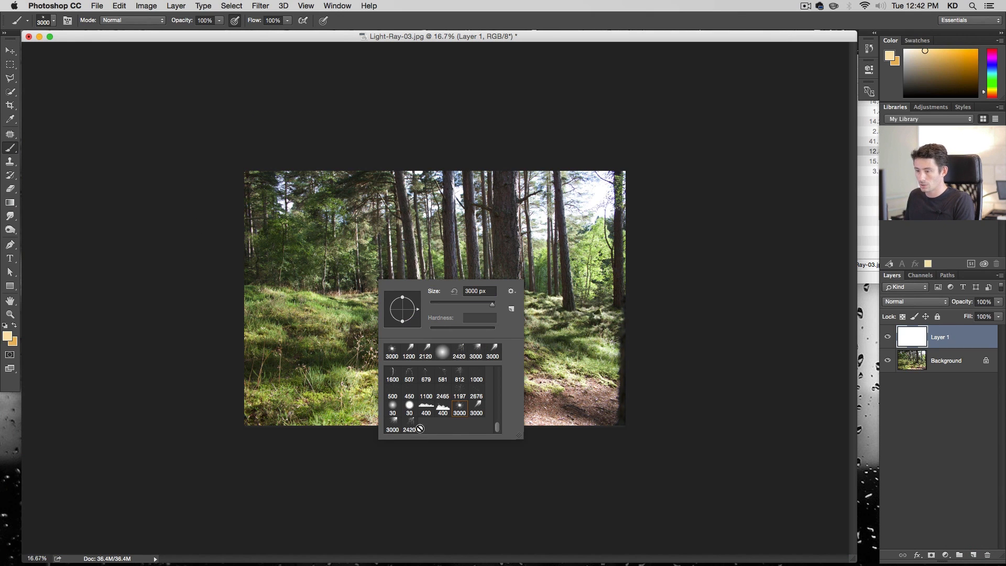
pyautogui.click(393, 429)
pyautogui.click(529, 278)
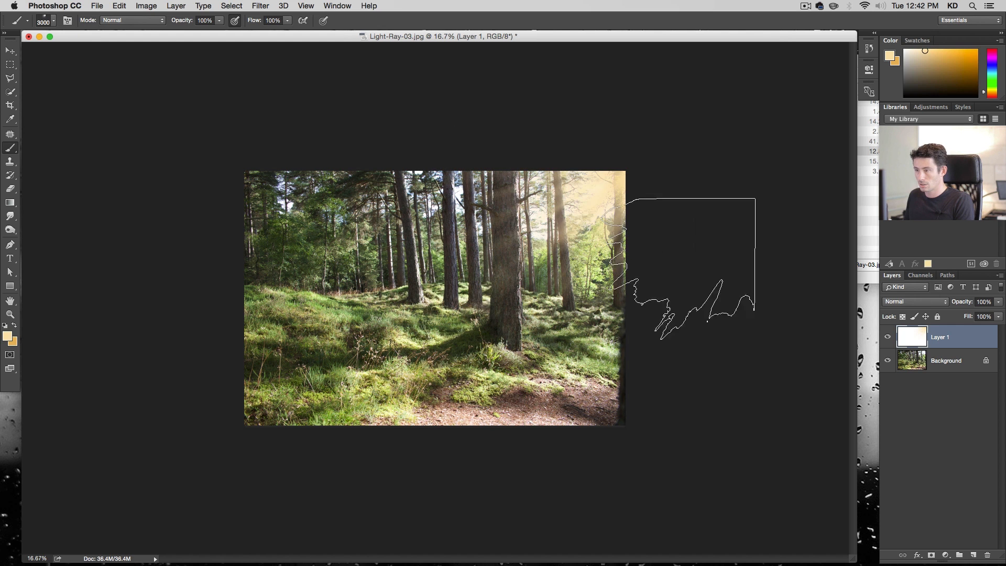
pyautogui.press('super+z')
pyautogui.rightClick(489, 290)
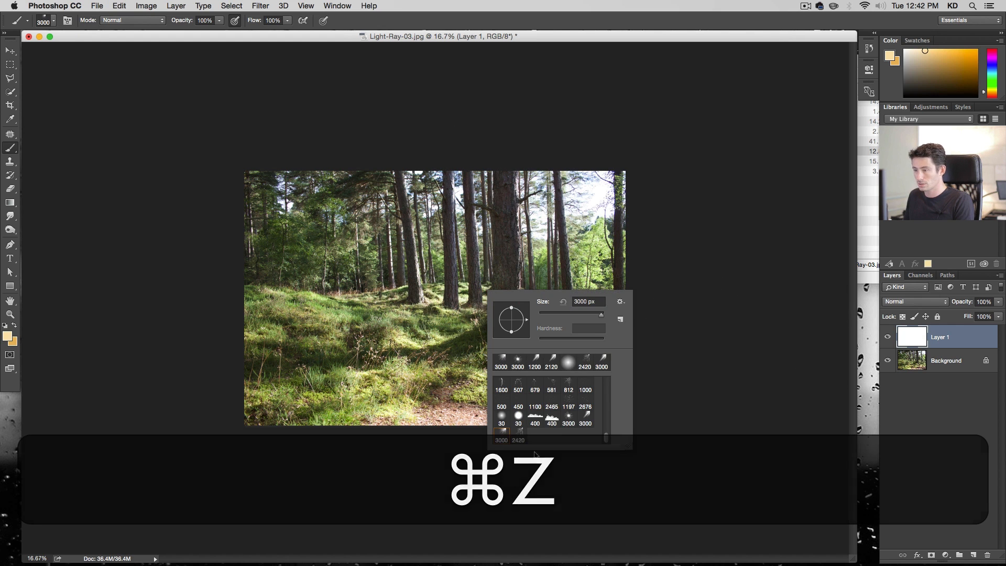
pyautogui.click(518, 435)
pyautogui.click(540, 262)
pyautogui.click(540, 262)
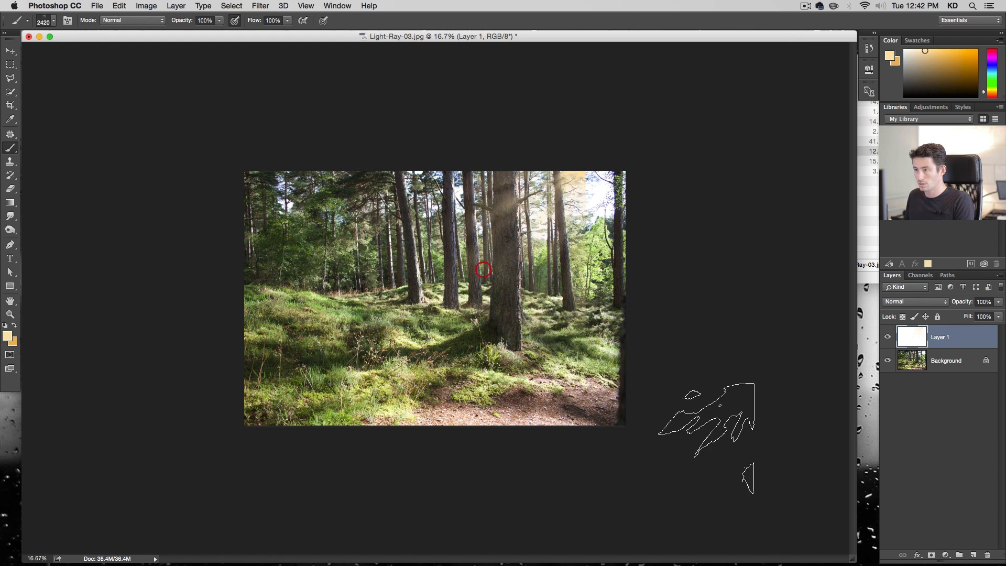
pyautogui.press('super+z')
# Test further light-ray brushes from the brush picker on the new layer, undoing every trial stamp
pyautogui.rightClick(487, 409)
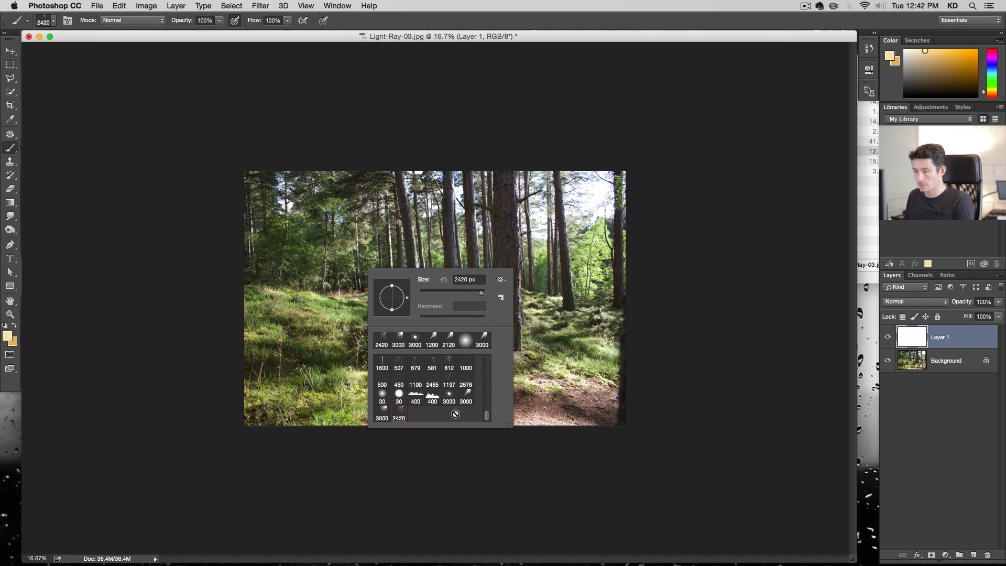
pyautogui.click(466, 397)
pyautogui.click(644, 269)
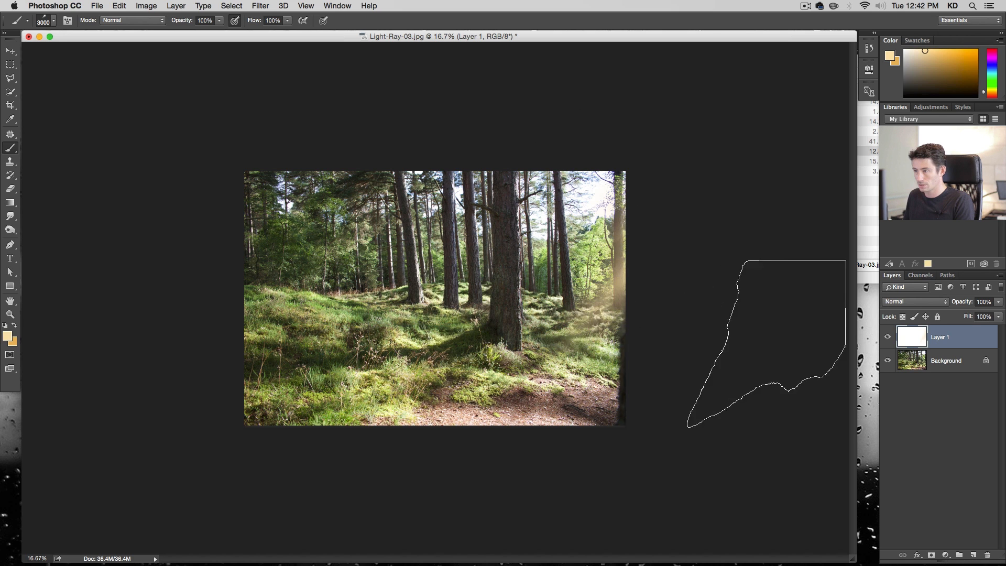
pyautogui.press('super+z')
pyautogui.click(492, 193)
pyautogui.press('super+z')
pyautogui.rightClick(440, 290)
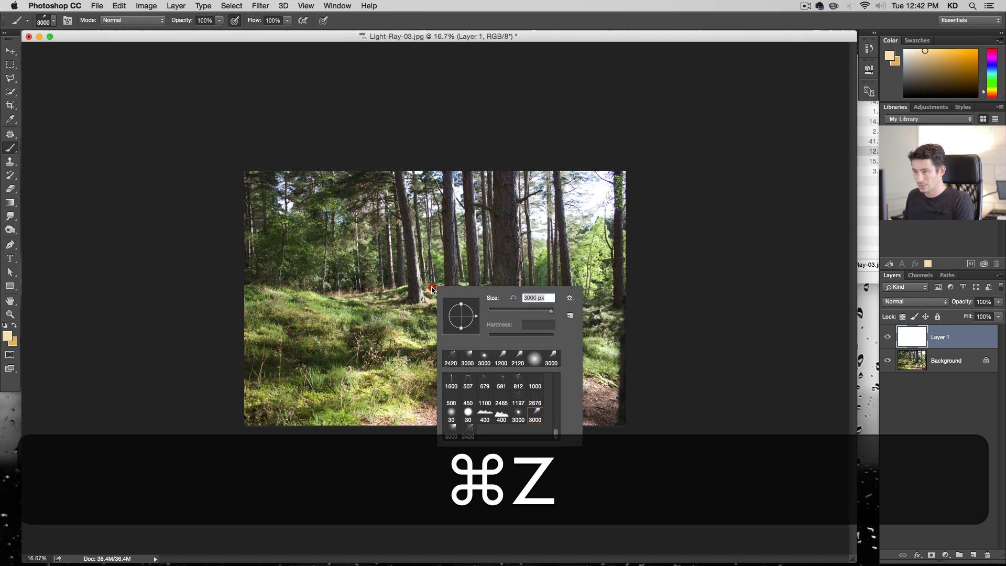
pyautogui.click(444, 434)
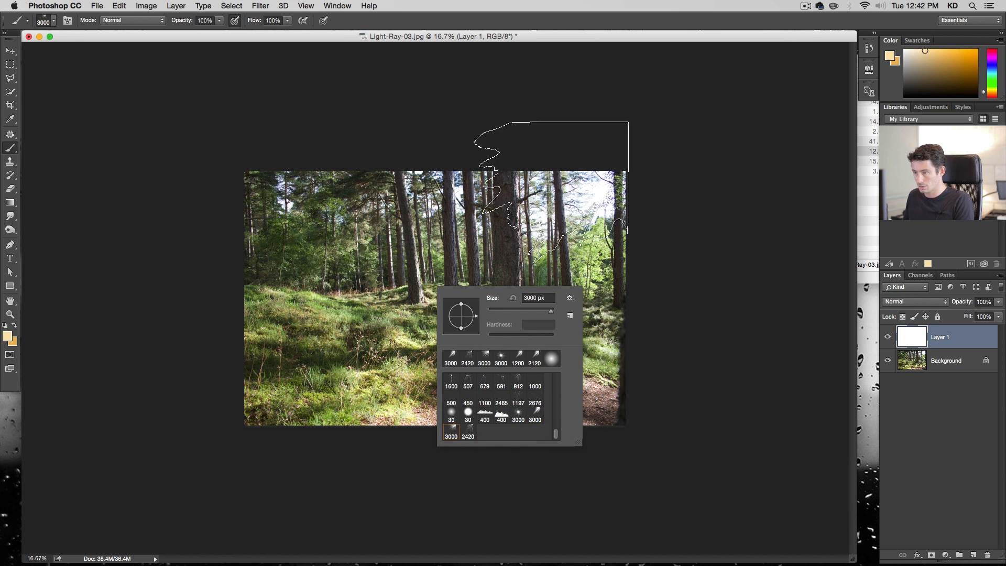
pyautogui.click(530, 273)
pyautogui.press('super+z')
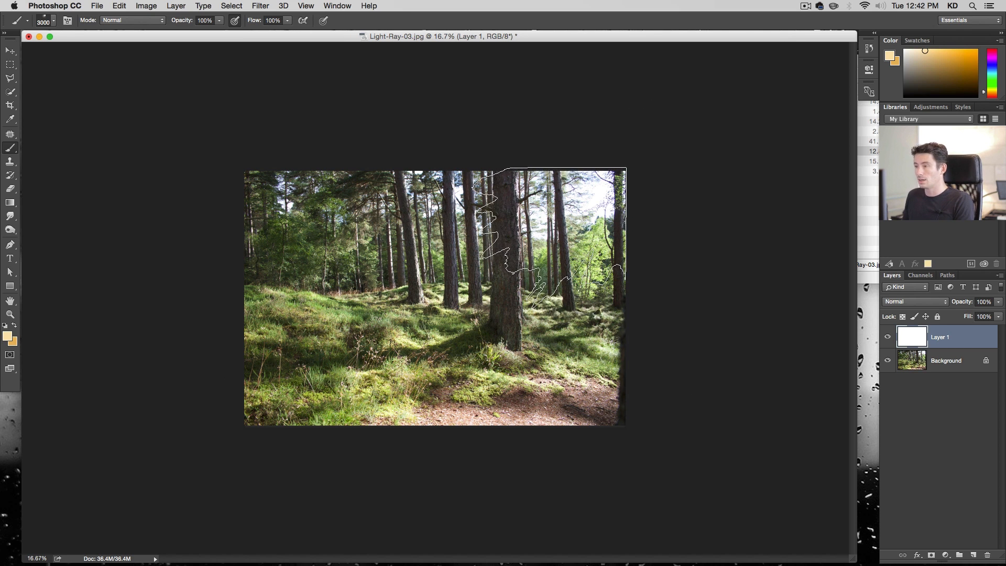
# Stamp the 3000 px light-ray brush near the upper right and stretch the layer horizontally across the image with Free Transform
pyautogui.click(549, 239)
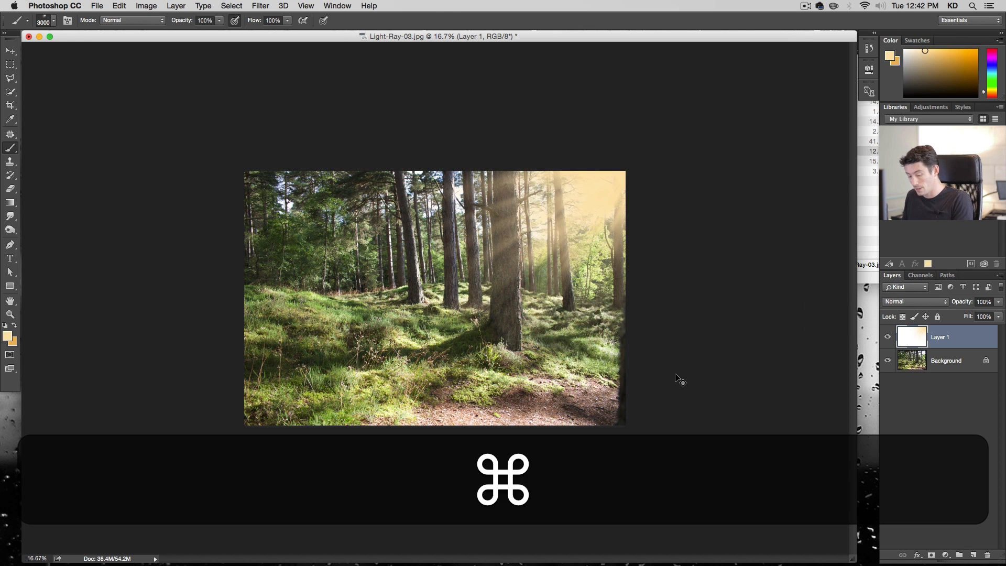
pyautogui.press('super+t')
pyautogui.moveTo(364, 297); pyautogui.dragTo(131, 307)
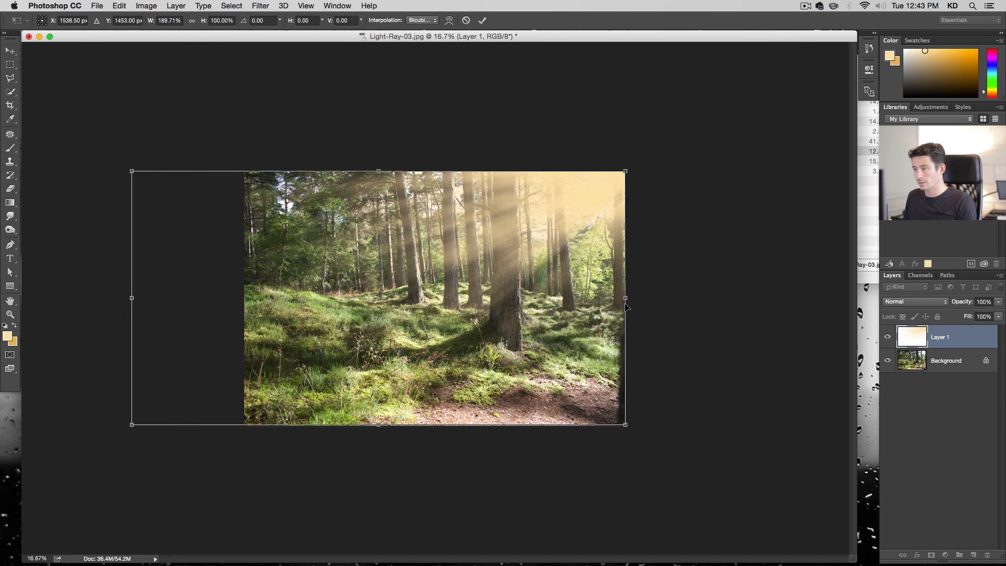
pyautogui.moveTo(626, 297); pyautogui.dragTo(665, 297)
pyautogui.moveTo(134, 300); pyautogui.dragTo(67, 298)
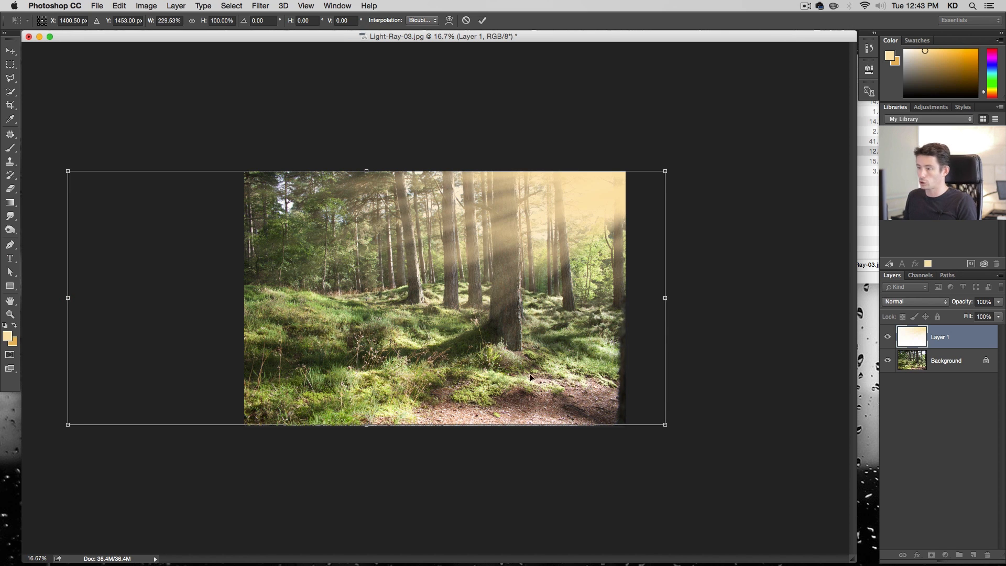
pyautogui.moveTo(671, 298)
pyautogui.mouseDown()
pyautogui.moveTo(759, 295)
pyautogui.moveTo(610, 304)
pyautogui.mouseUp()
pyautogui.hotkey('shift', 'Return')
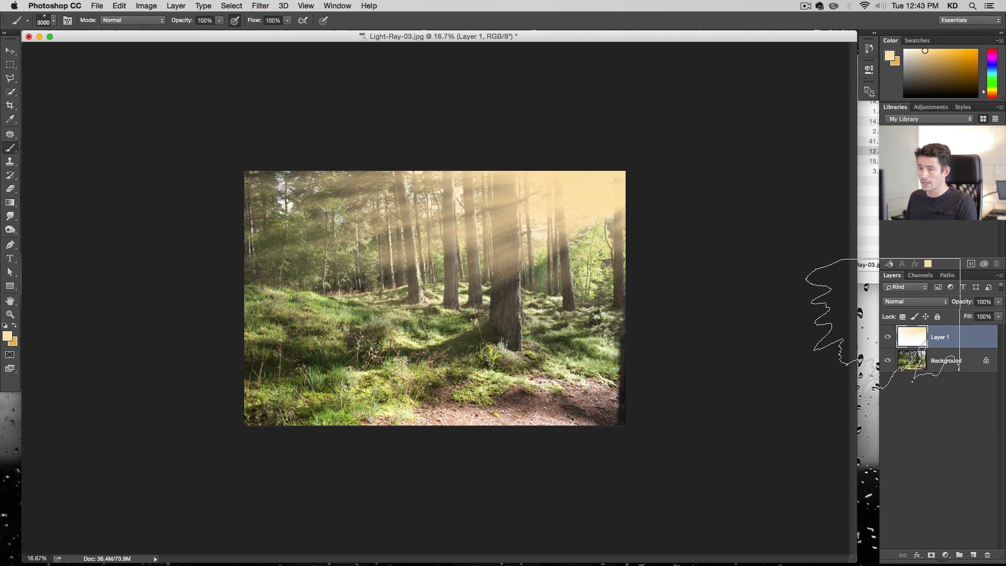
# Add a Gradient Overlay layer style to the ray layer with Soft Light blend mode at 80% opacity
pyautogui.doubleClick(976, 341)
pyautogui.click(85, 249)
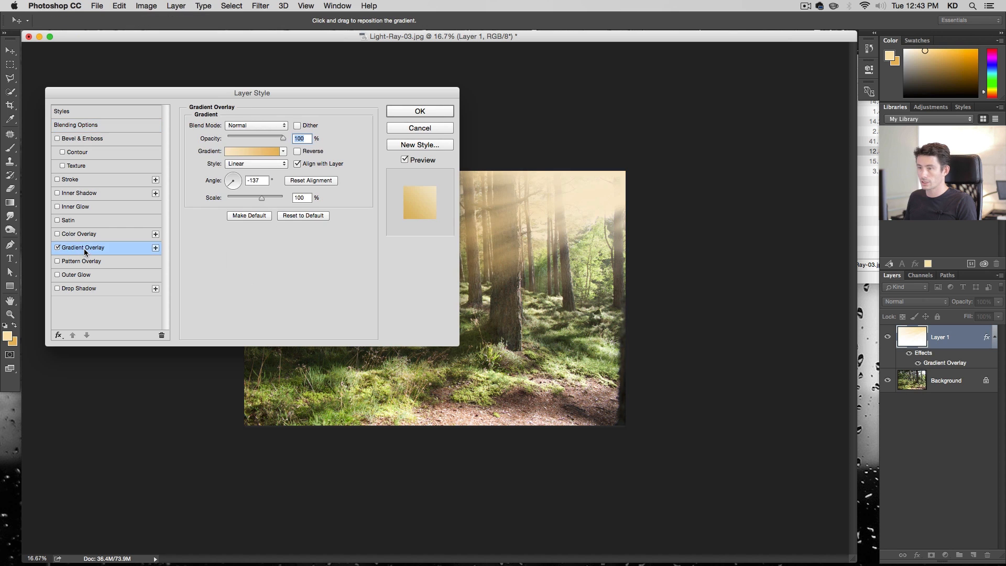
pyautogui.moveTo(283, 97); pyautogui.dragTo(806, 311)
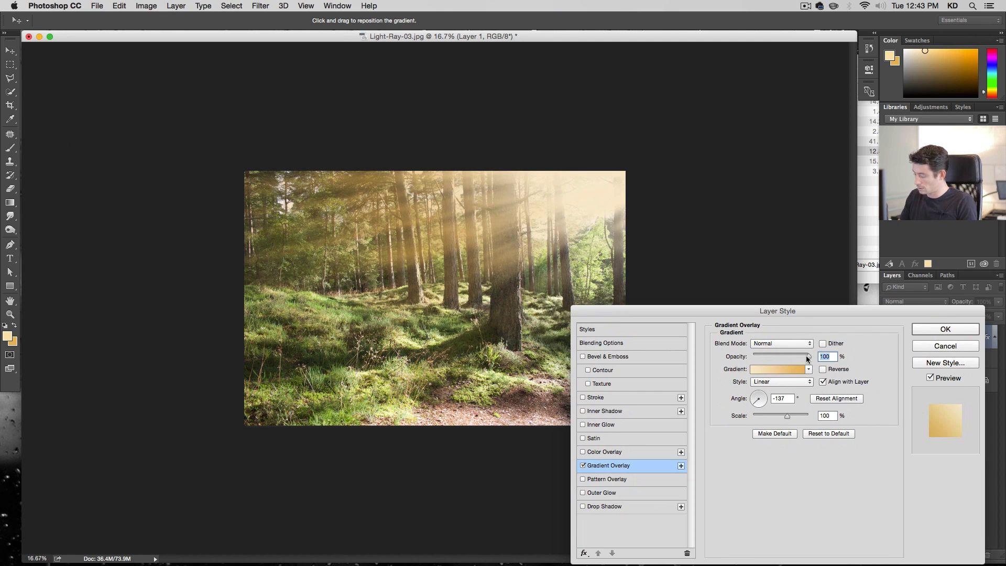
pyautogui.write('80')
pyautogui.click(785, 344)
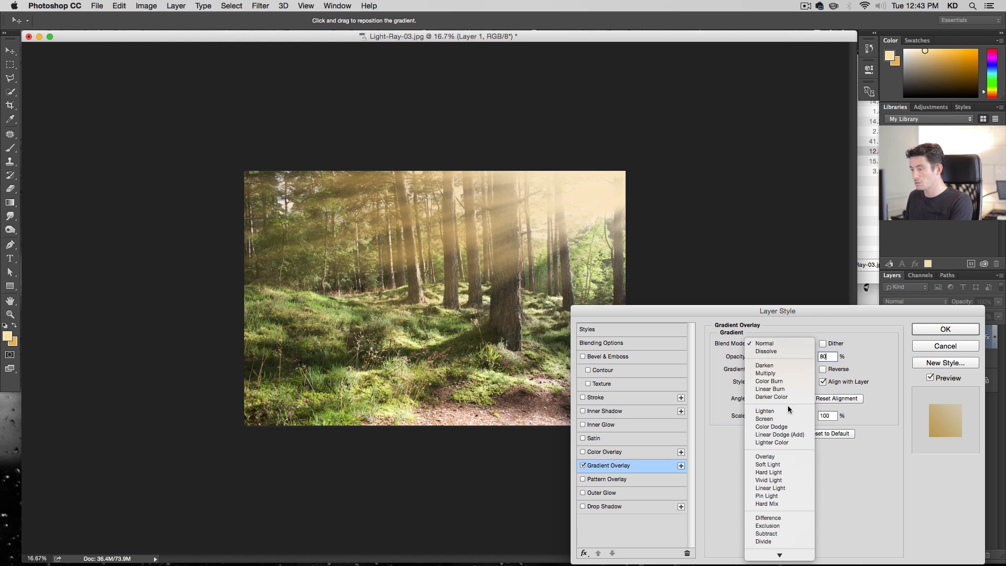
pyautogui.click(788, 419)
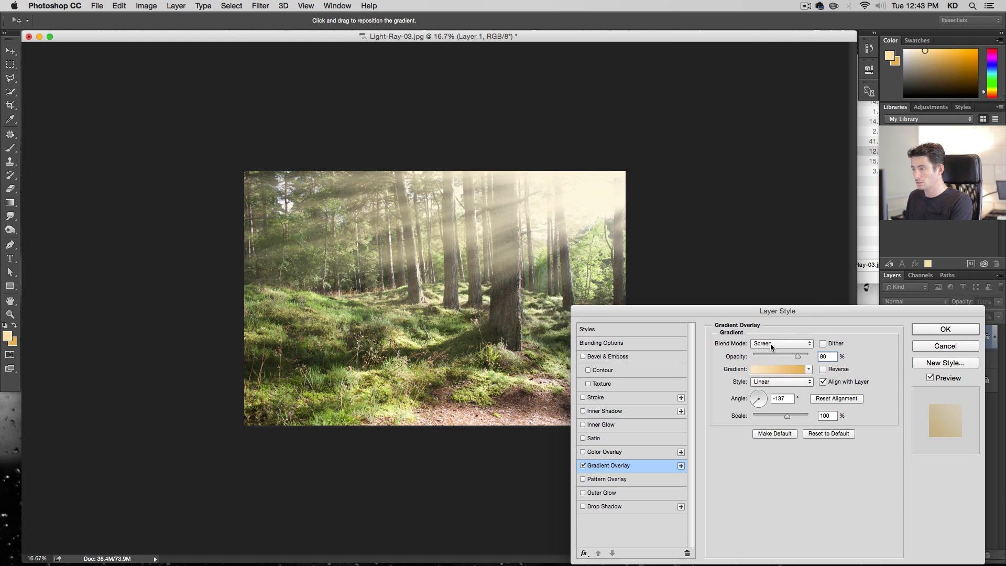
pyautogui.click(770, 344)
pyautogui.click(768, 372)
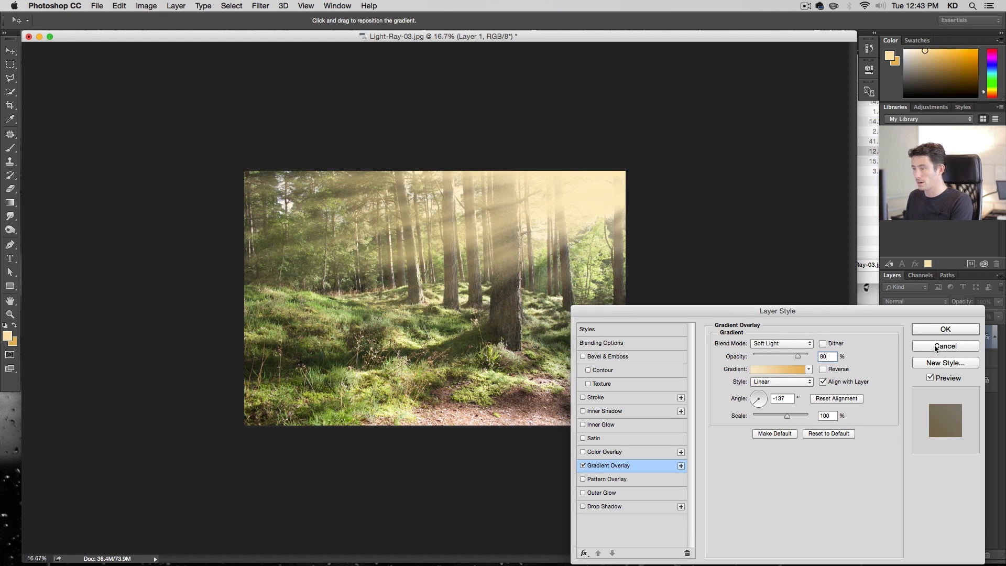
pyautogui.click(925, 332)
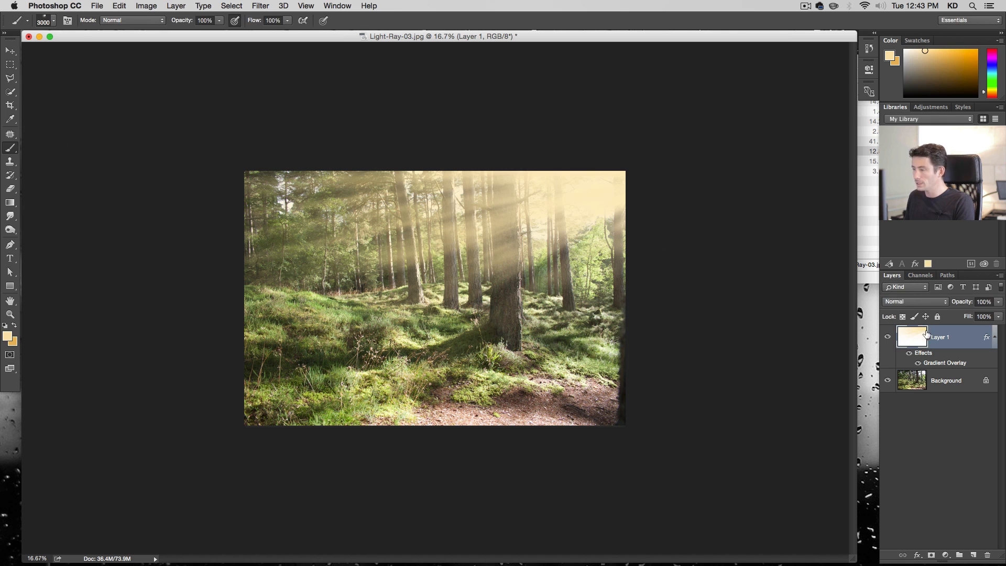
# Scale the ray layer to about 121% and shift it downward with Free Transform
pyautogui.hotkey('ctrl', 't')
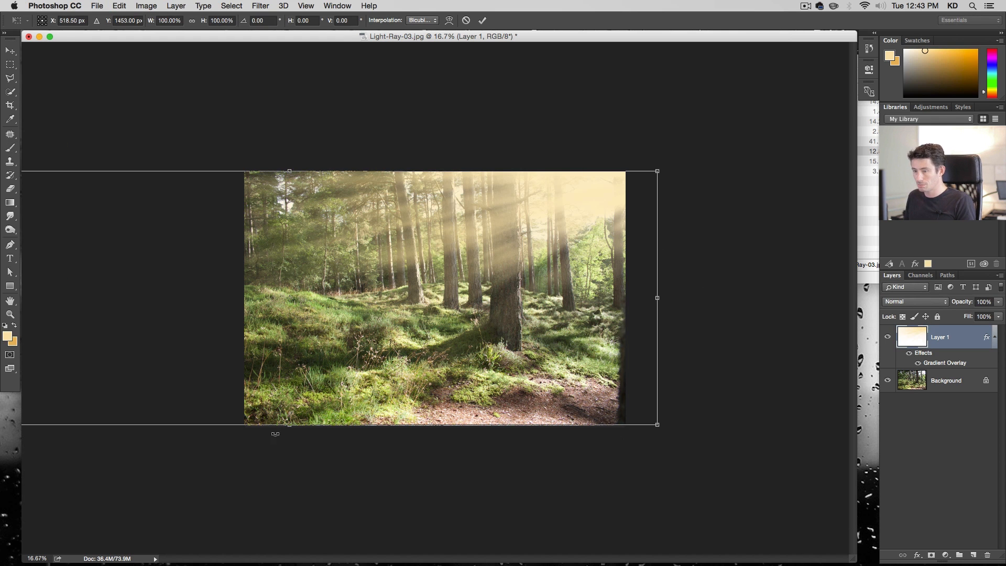
pyautogui.moveTo(289, 425)
pyautogui.mouseDown()
pyautogui.moveTo(287, 452)
pyautogui.moveTo(282, 443)
pyautogui.mouseUp()
pyautogui.hotkey('ctrl', 'z')
pyautogui.moveTo(656, 425); pyautogui.dragTo(732, 451)
pyautogui.moveTo(501, 329); pyautogui.dragTo(492, 358)
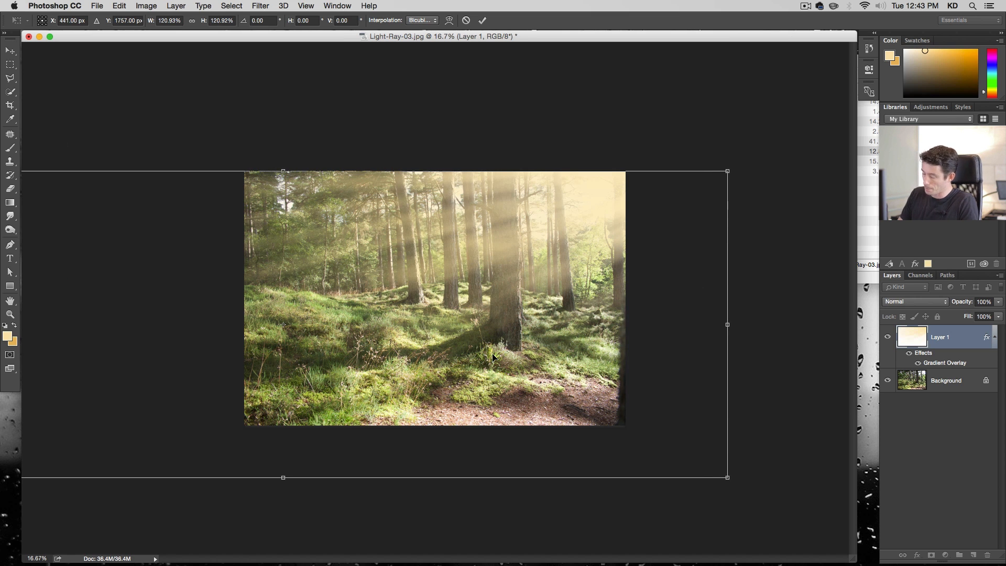
pyautogui.press('Return')
# Add a layer mask to the ray layer and choose a soft round brush sized 150 px
pyautogui.press('b')
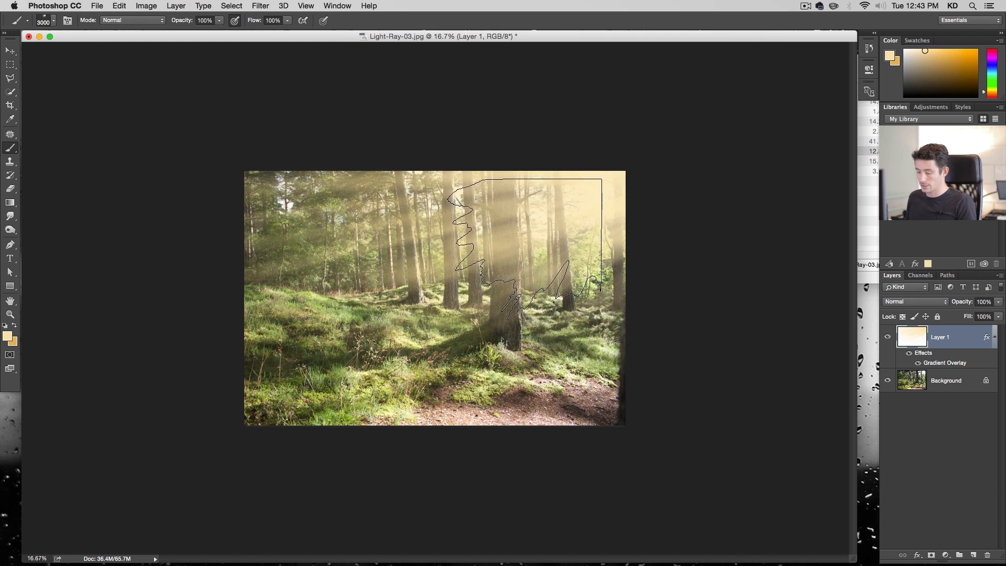
pyautogui.press('v')
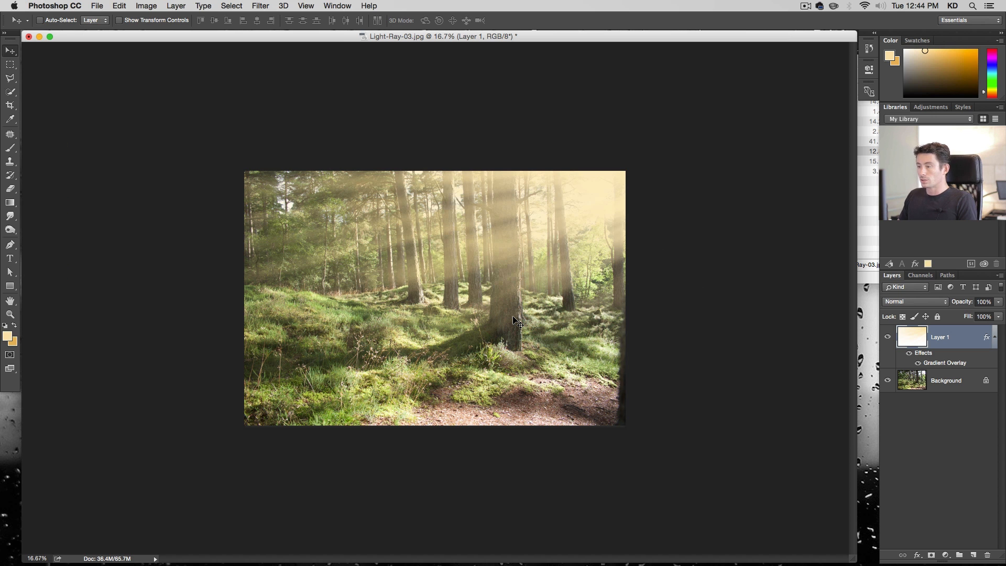
pyautogui.press('alt+super')
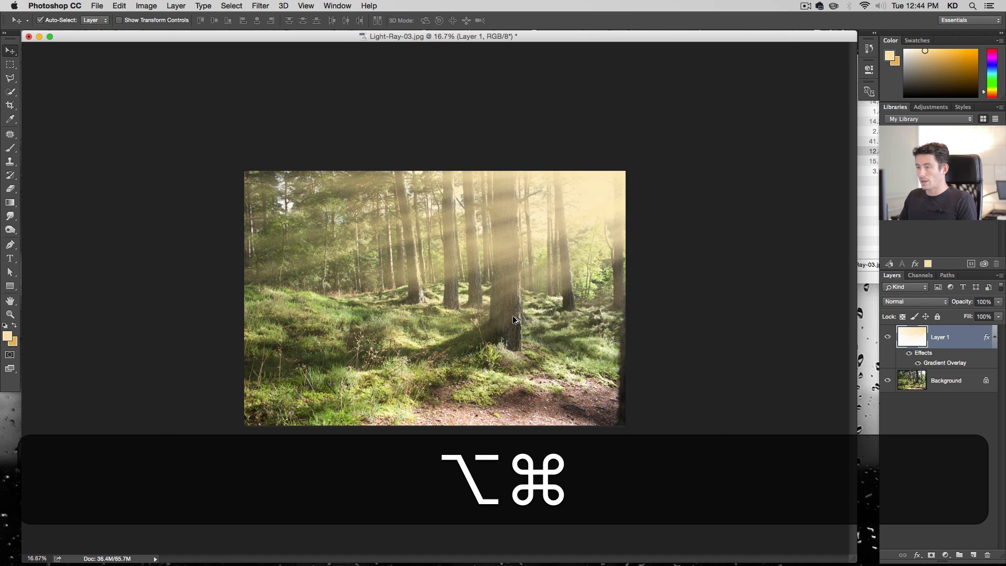
pyautogui.press('alt+super+plus')
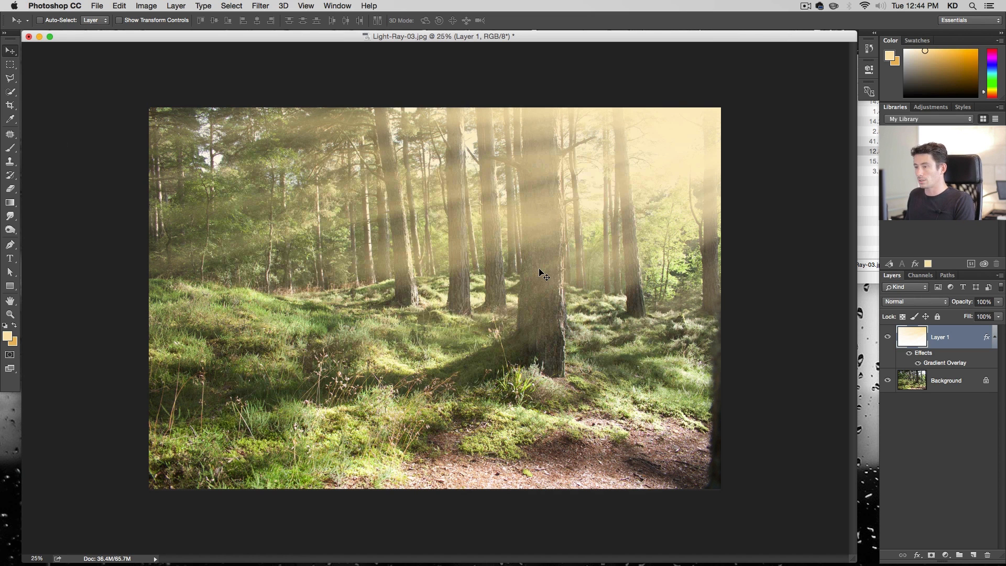
pyautogui.click(931, 555)
pyautogui.press('b')
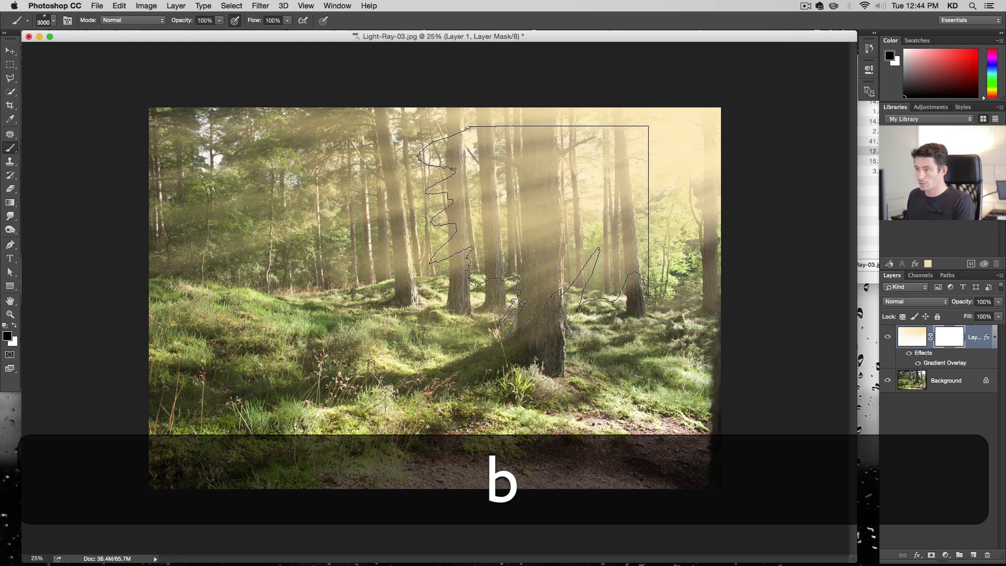
pyautogui.rightClick(458, 322)
pyautogui.scroll(5, 487, 430)
pyautogui.click(471, 415)
pyautogui.doubleClick(554, 335)
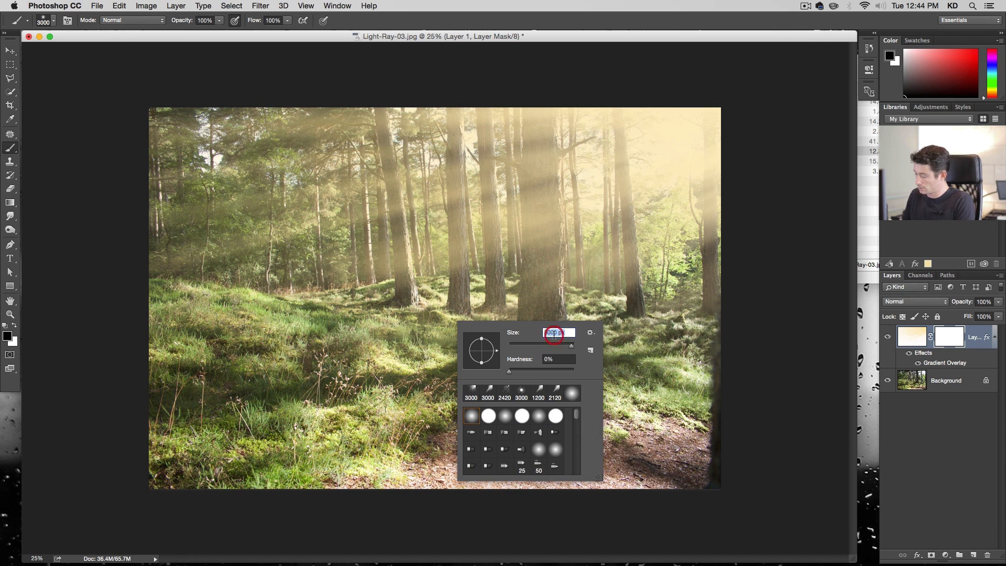
pyautogui.write('150')
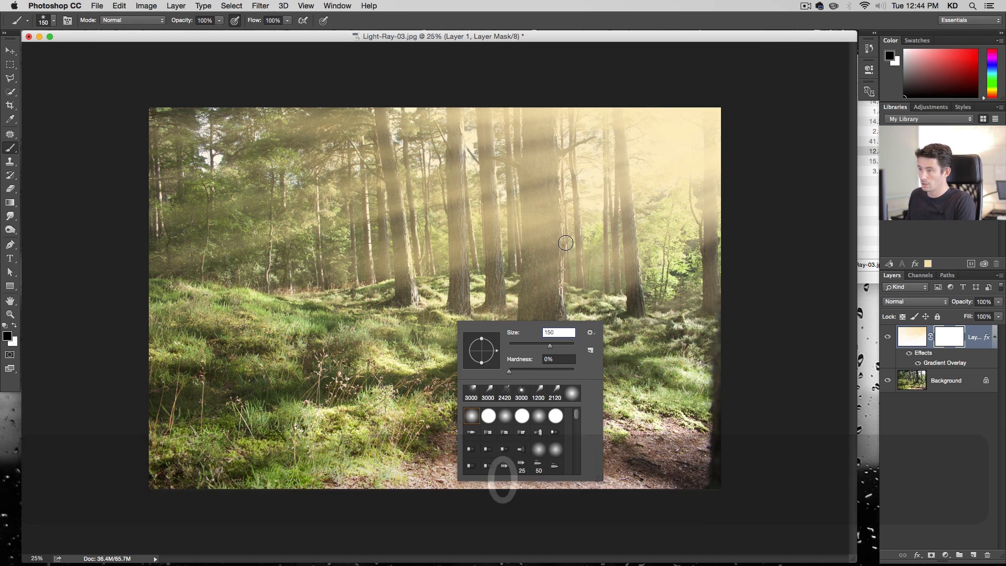
pyautogui.press('Return')
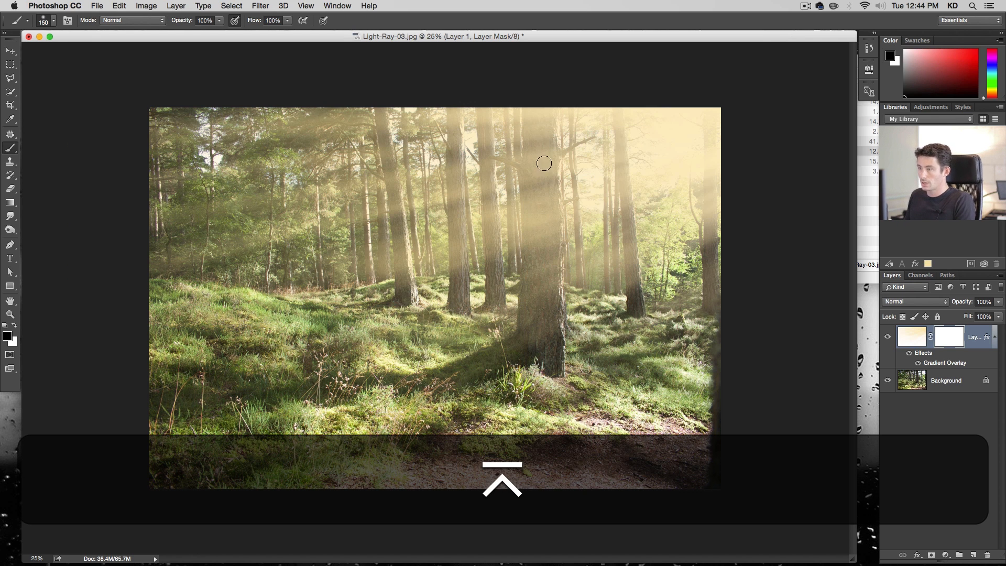
# Paint black on the mask along the central tree trunk to hide the rays over it
pyautogui.click(533, 107)
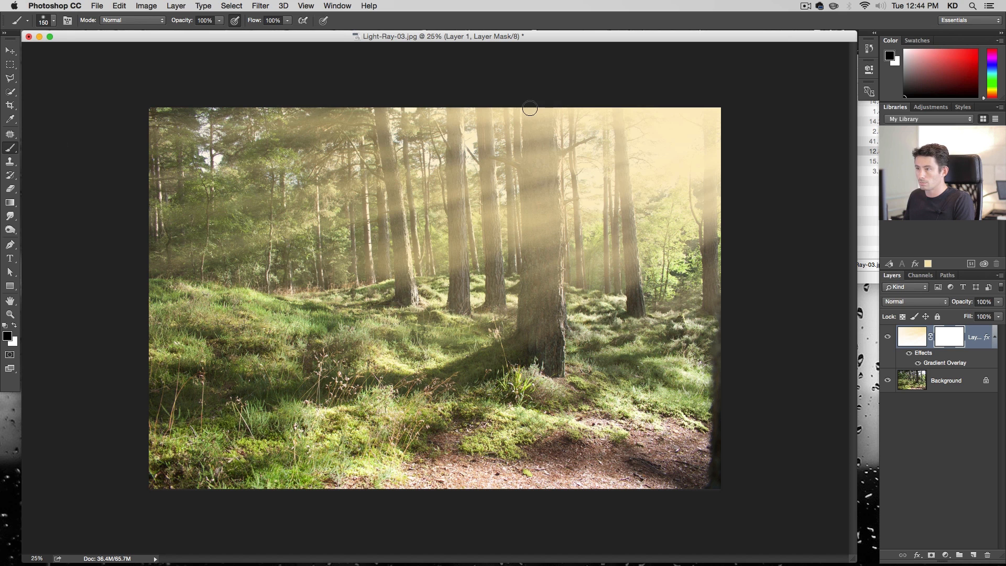
pyautogui.press('shift')
pyautogui.keyDown('shift'); pyautogui.click(527, 203); pyautogui.keyUp('shift')
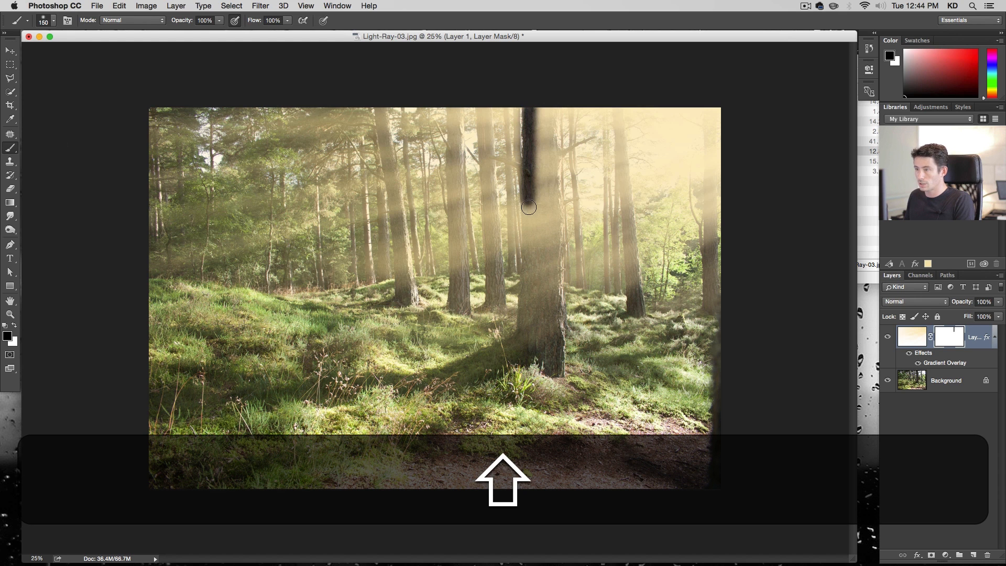
pyautogui.keyDown('shift'); pyautogui.click(530, 268); pyautogui.keyUp('shift')
pyautogui.keyDown('shift'); pyautogui.click(523, 336); pyautogui.keyUp('shift')
pyautogui.keyDown('shift'); pyautogui.click(518, 358); pyautogui.keyUp('shift')
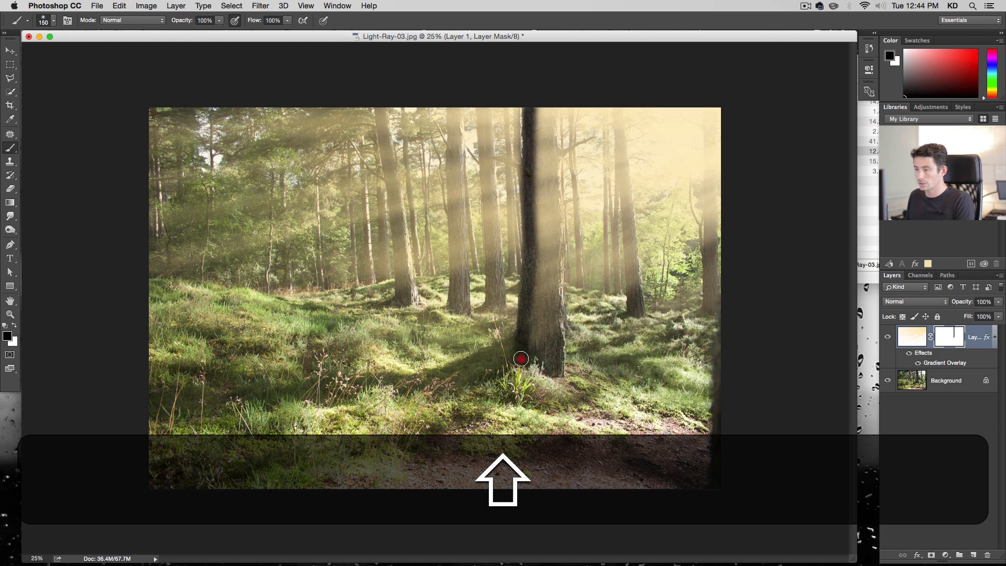
pyautogui.keyDown('shift'); pyautogui.click(556, 375); pyautogui.keyUp('shift')
pyautogui.keyDown('shift'); pyautogui.click(556, 215); pyautogui.keyUp('shift')
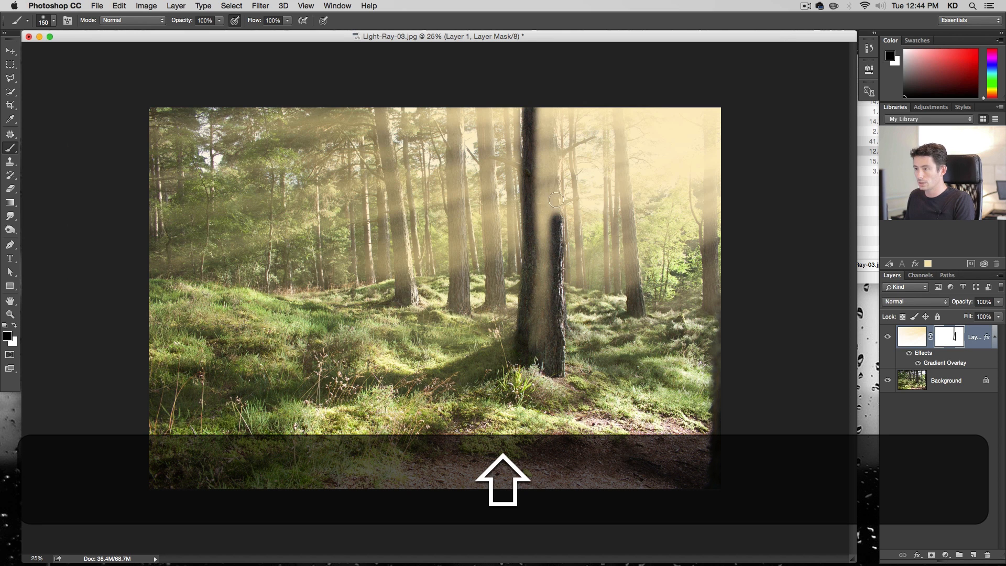
pyautogui.keyDown('shift'); pyautogui.click(555, 183); pyautogui.keyUp('shift')
pyautogui.keyDown('shift'); pyautogui.click(551, 153); pyautogui.keyUp('shift')
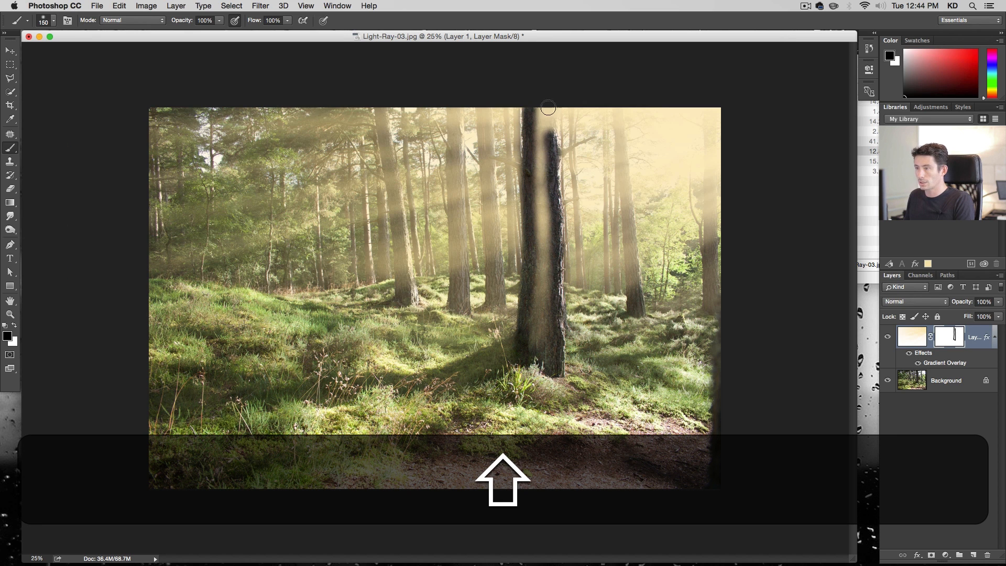
pyautogui.moveTo(545, 101)
pyautogui.mouseDown()
pyautogui.moveTo(539, 197)
pyautogui.moveTo(539, 101)
pyautogui.moveTo(539, 254)
pyautogui.moveTo(548, 207)
pyautogui.moveTo(536, 356)
pyautogui.moveTo(535, 300)
pyautogui.mouseUp()
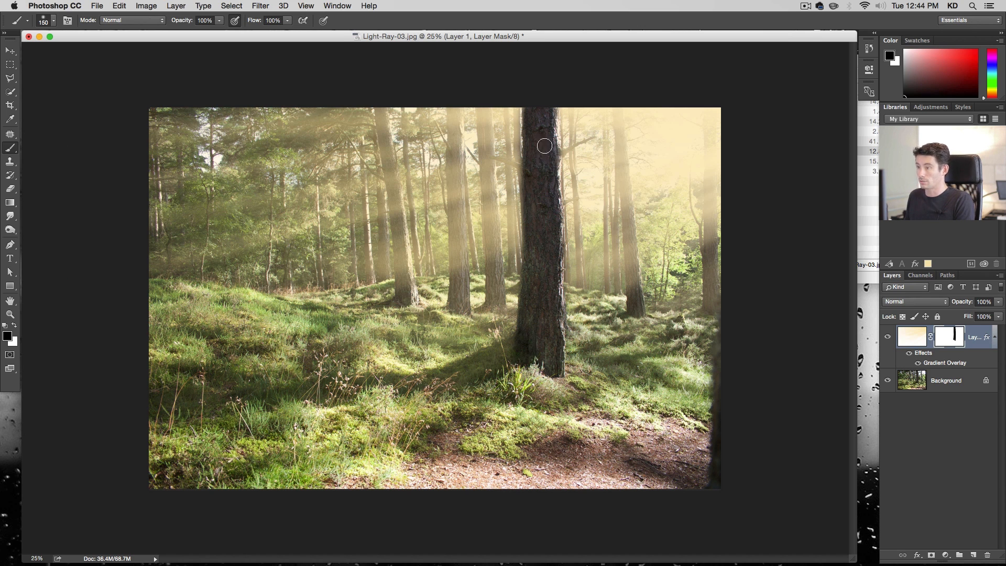
pyautogui.keyDown('shift'); pyautogui.click(532, 105); pyautogui.keyUp('shift')
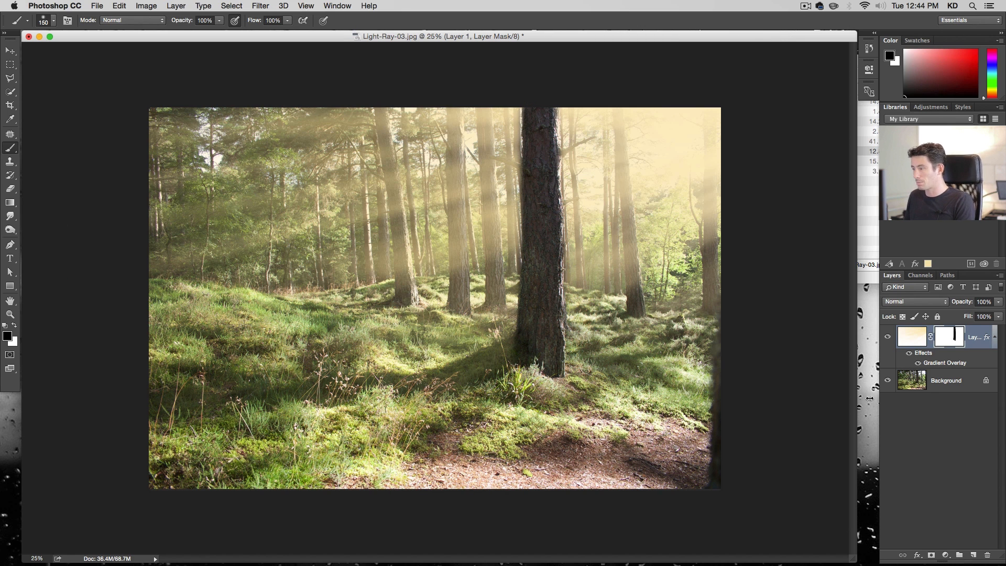
# Try moving the ray layer with the Move tool, undoing the move
pyautogui.click(916, 338)
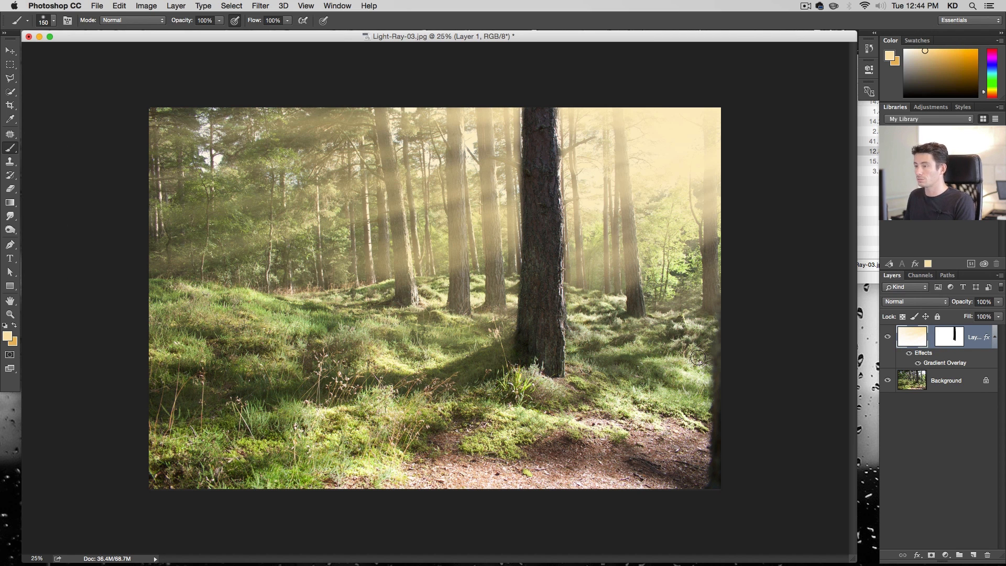
pyautogui.press('v')
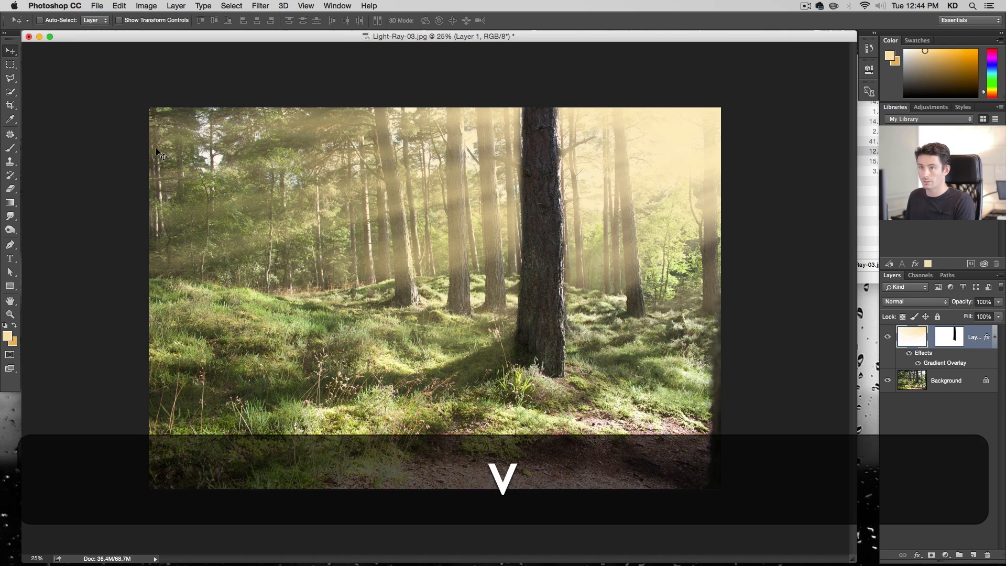
pyautogui.moveTo(516, 322); pyautogui.dragTo(464, 294)
pyautogui.press('super+z')
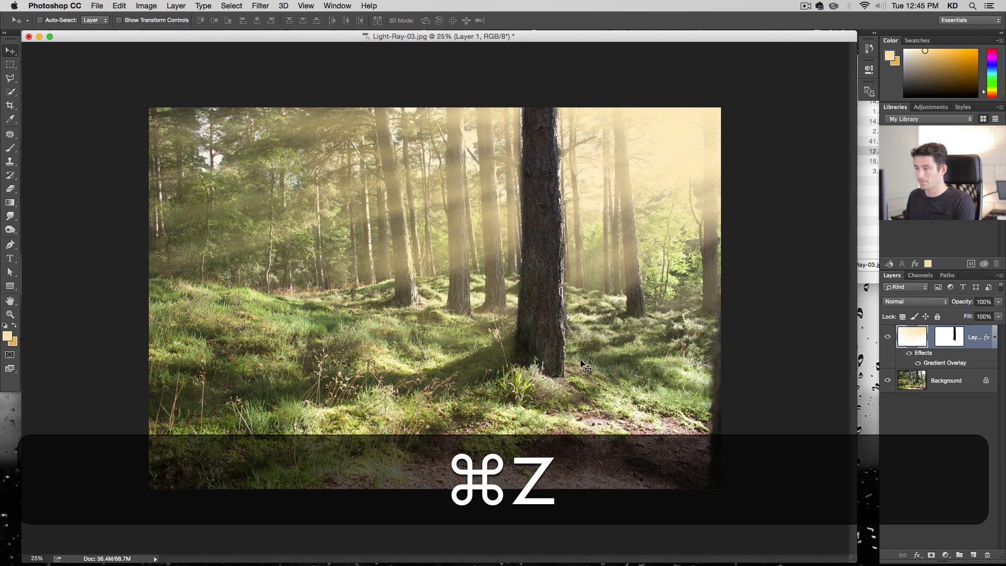
# Apply a Gaussian Blur of 9.5 pixels to the ray layer's mask to soften its edges
pyautogui.click(946, 340)
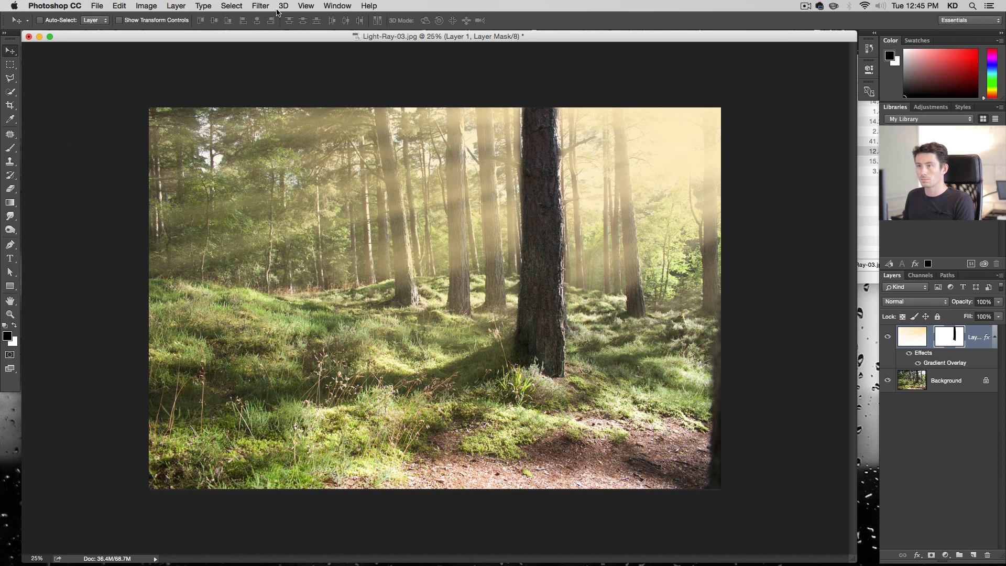
pyautogui.click(261, 6)
pyautogui.click(307, 150)
pyautogui.moveTo(270, 130)
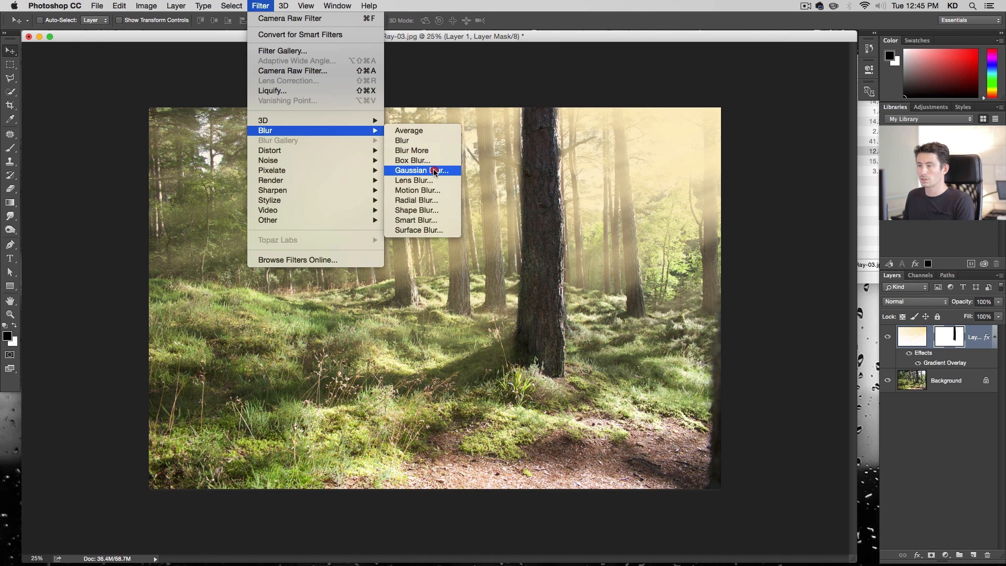
pyautogui.click(427, 169)
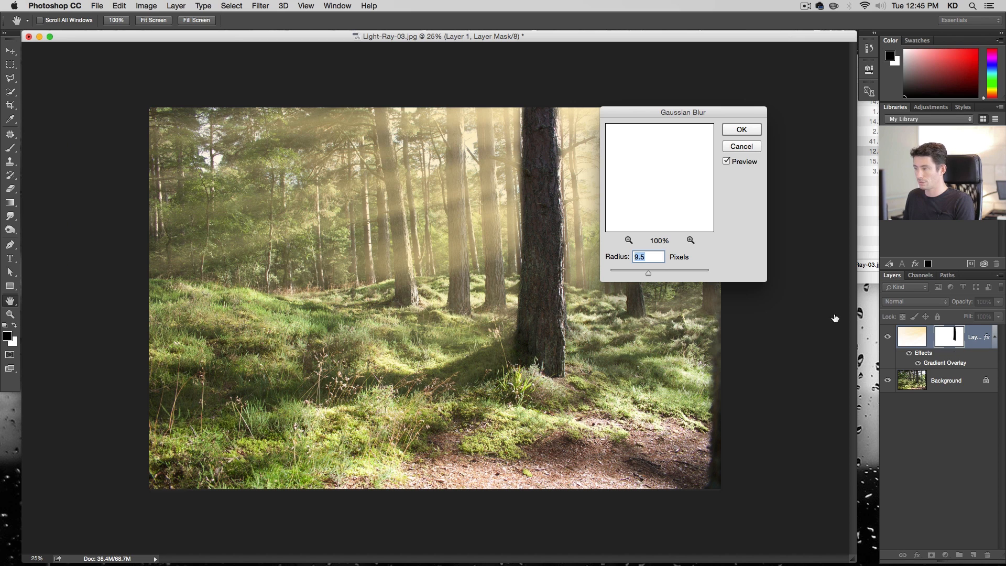
pyautogui.click(561, 198)
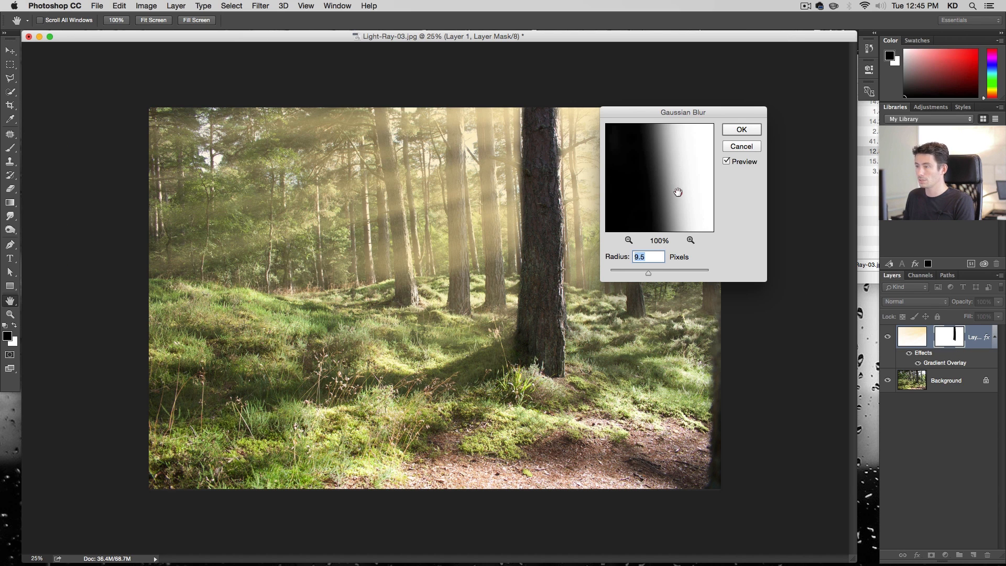
pyautogui.click(742, 129)
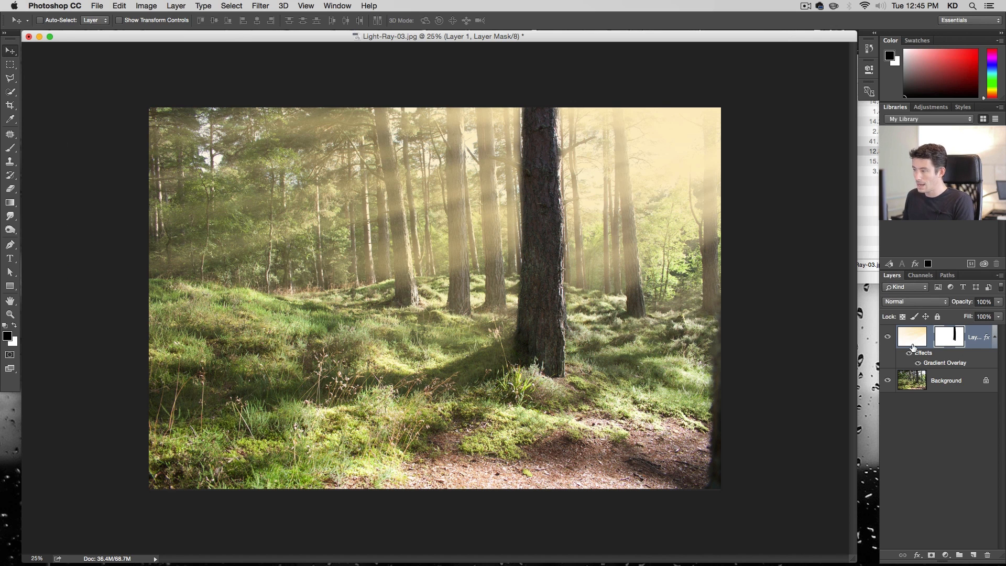
# Duplicate the ray layer and invert the duplicate's layer mask
pyautogui.moveTo(913, 342); pyautogui.dragTo(975, 558)
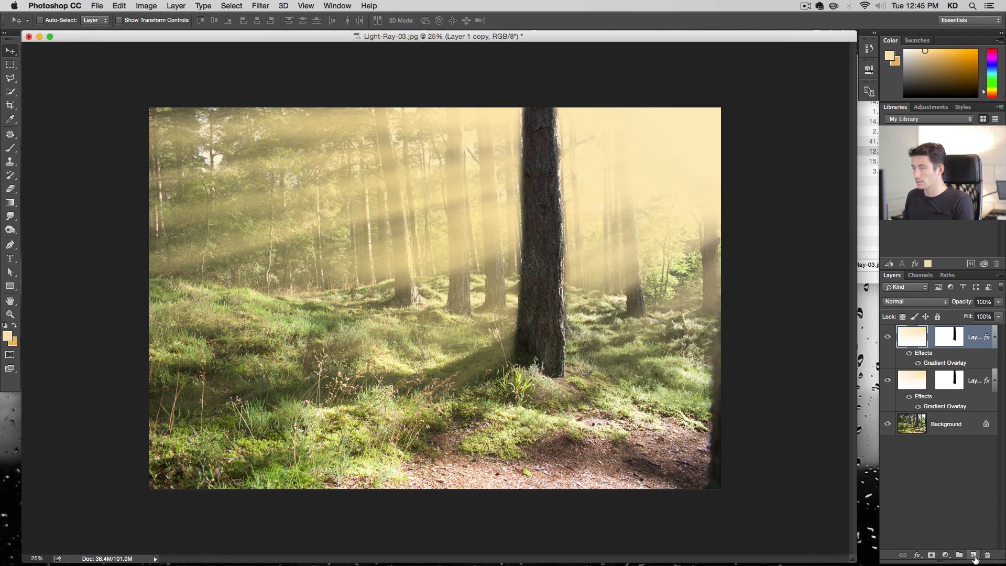
pyautogui.click(951, 340)
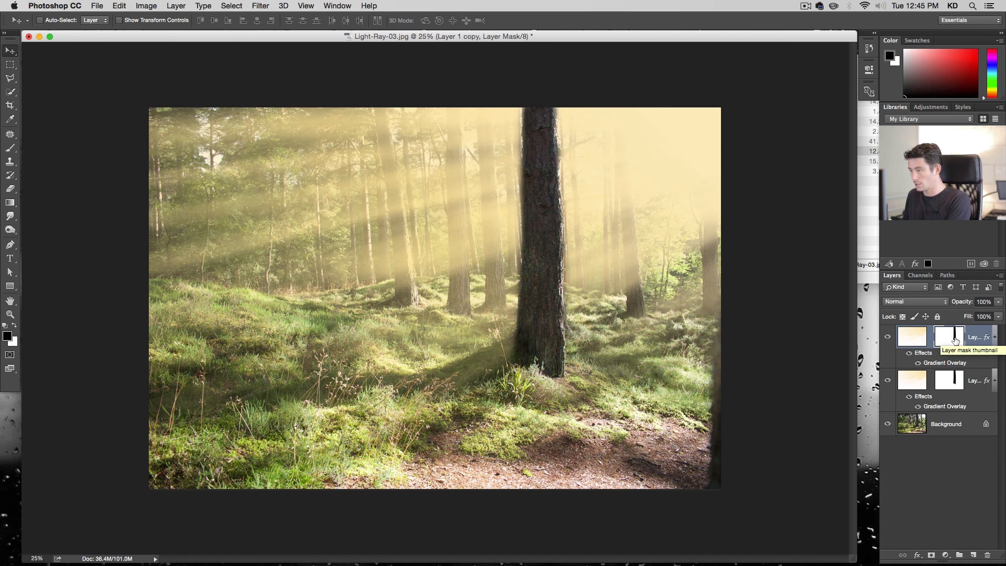
pyautogui.press('super+i')
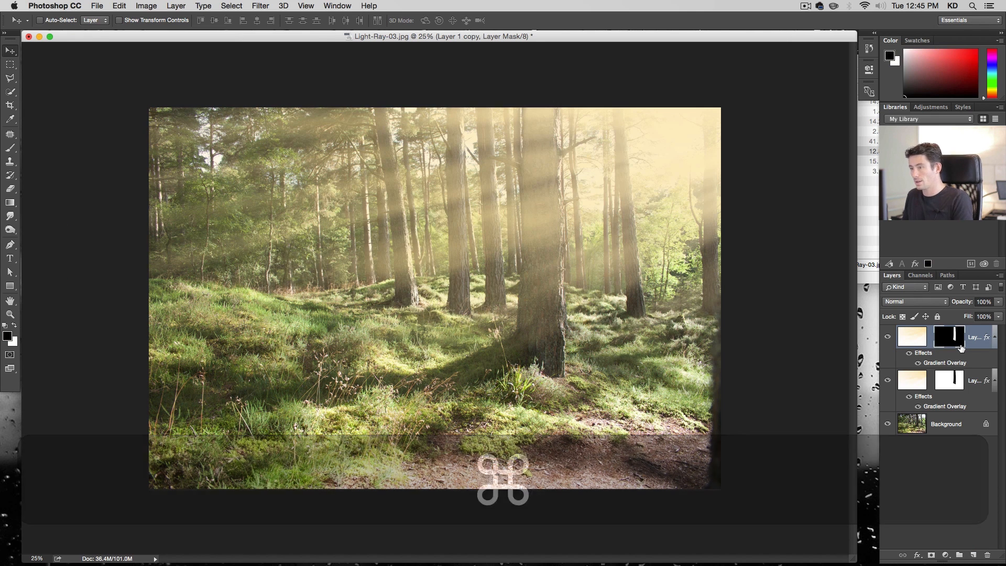
# Toggle the duplicate ray layer's visibility to compare, and set its opacity to 50%
pyautogui.click(887, 337)
pyautogui.click(887, 336)
pyautogui.click(887, 337)
pyautogui.click(887, 338)
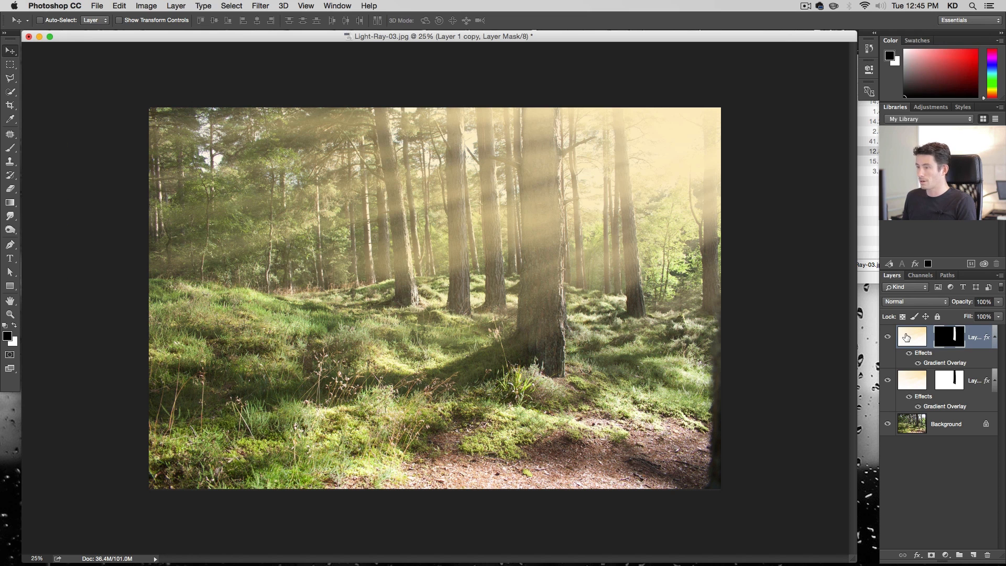
pyautogui.click(906, 337)
pyautogui.click(986, 302)
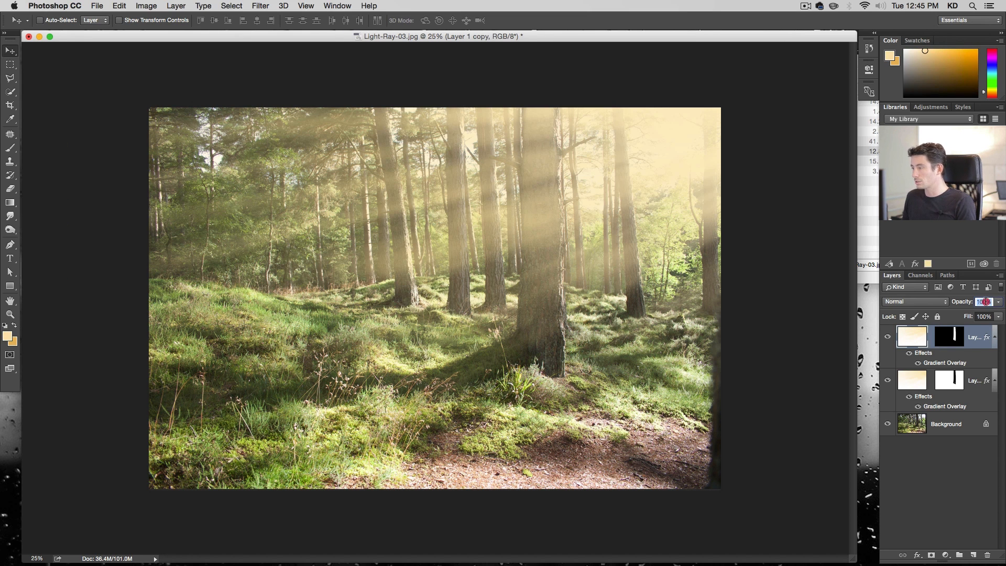
pyautogui.write('40')
pyautogui.press('Return')
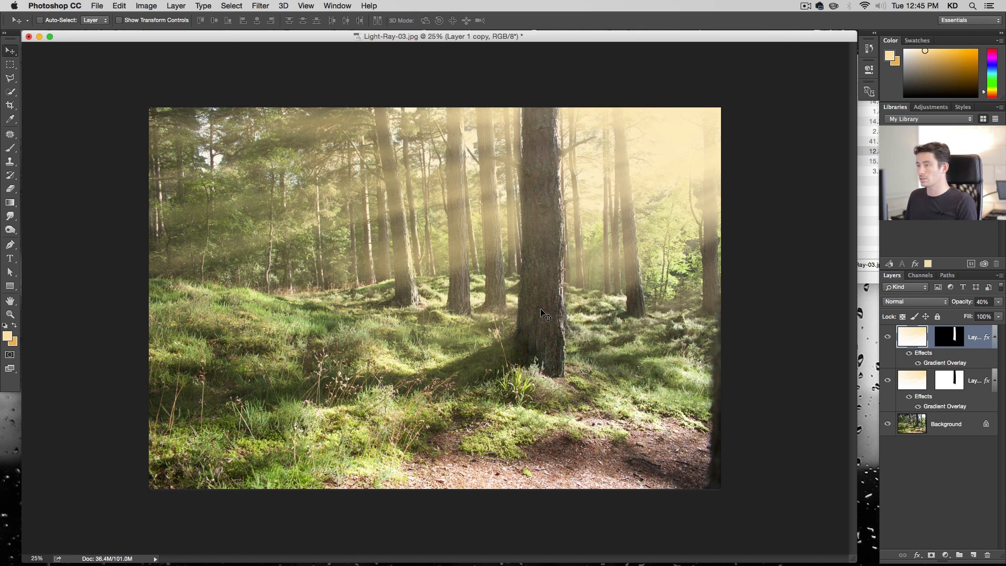
pyautogui.click(982, 302)
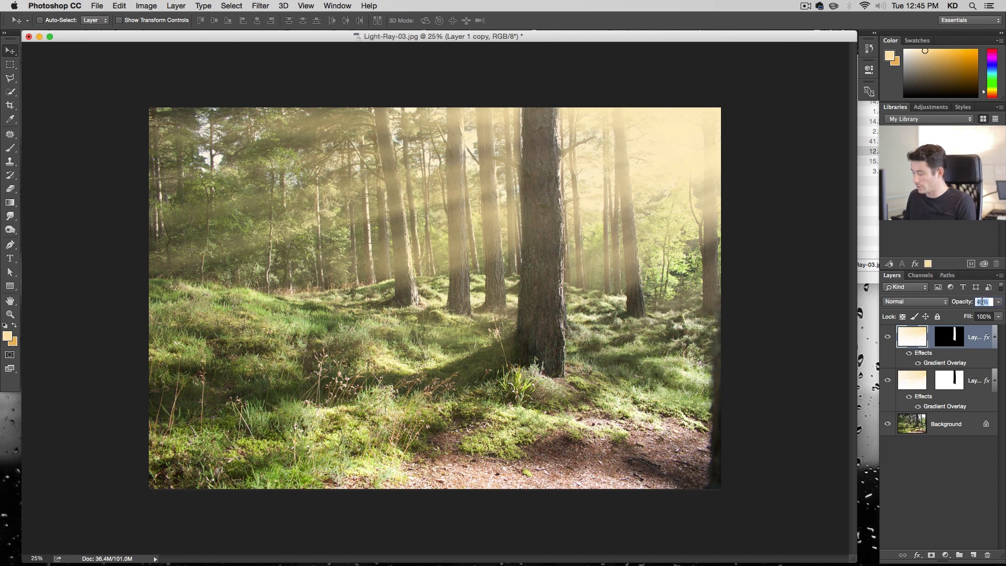
pyautogui.hotkey('shift', 'Up')
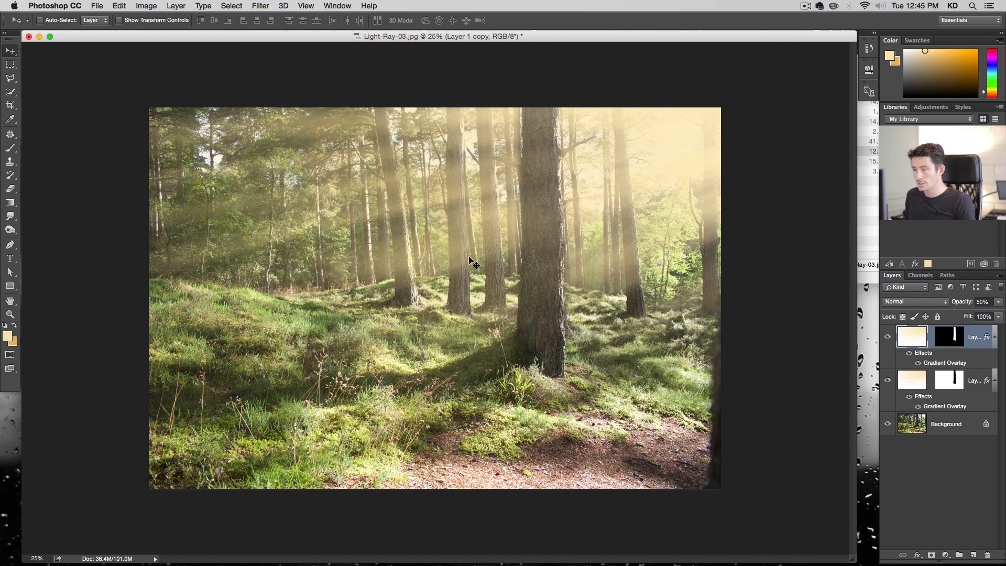
# Duplicate the original ray layer and paint black on the new copy's mask along several tree trunks
pyautogui.click(920, 388)
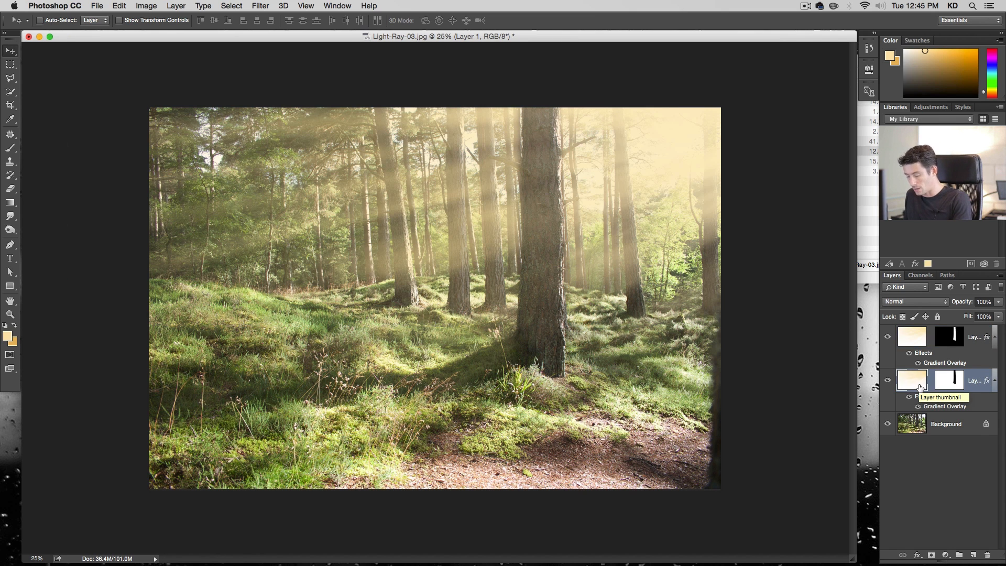
pyautogui.press('super+j')
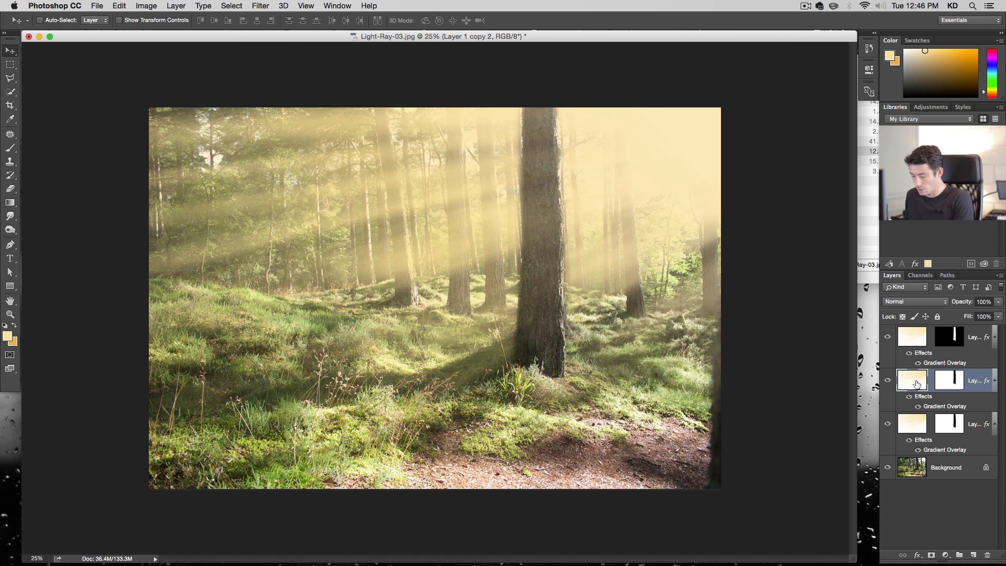
pyautogui.press('b')
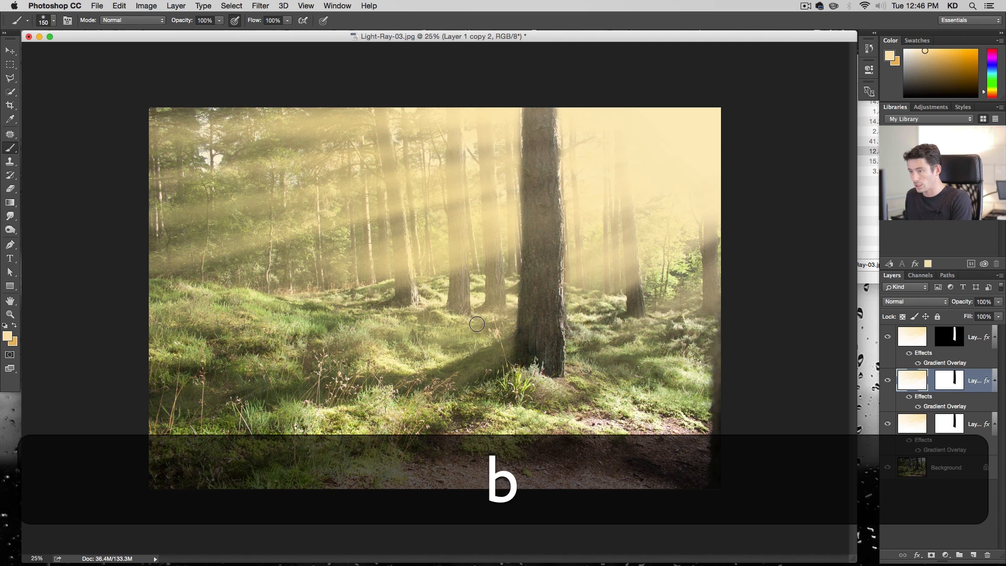
pyautogui.click(949, 384)
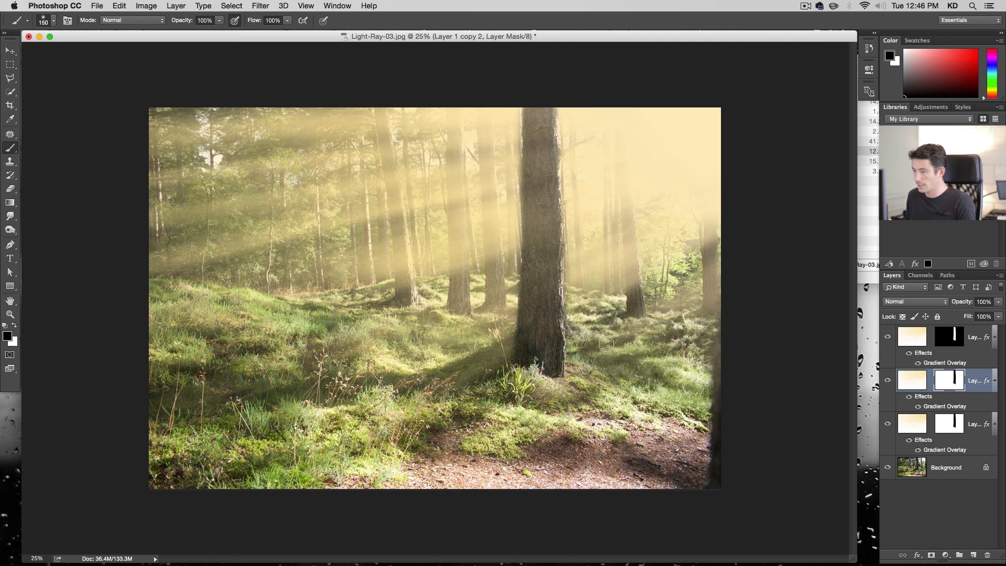
pyautogui.click(403, 300)
pyautogui.keyDown('shift'); pyautogui.click(394, 195); pyautogui.keyUp('shift')
pyautogui.keyDown('shift'); pyautogui.click(379, 107); pyautogui.keyUp('shift')
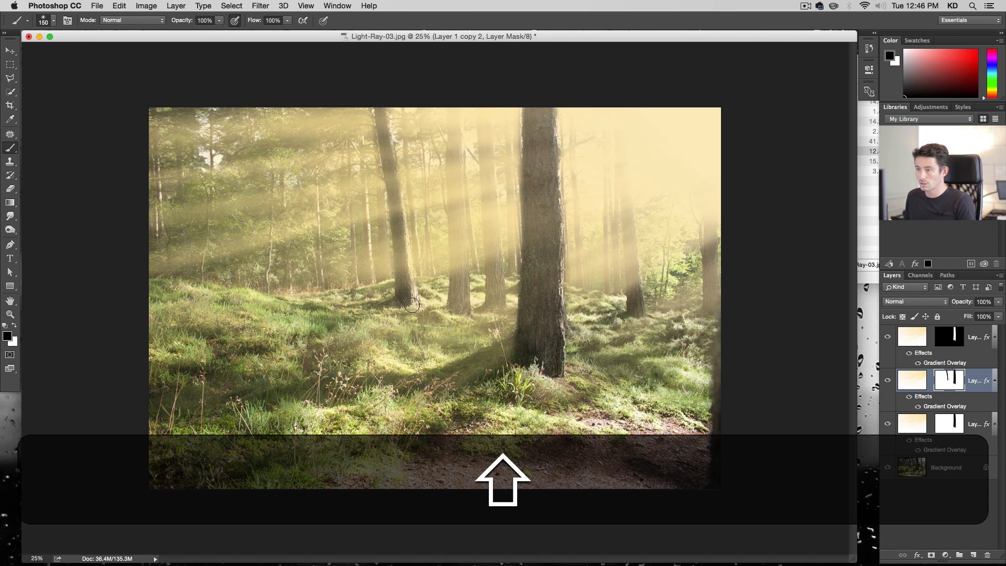
pyautogui.click(455, 313)
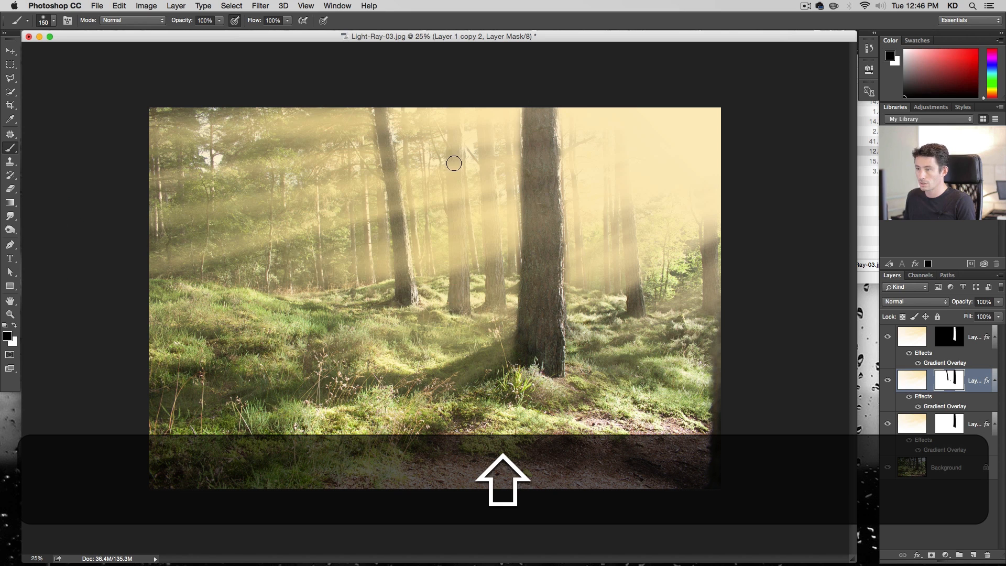
pyautogui.keyDown('shift'); pyautogui.click(451, 164); pyautogui.keyUp('shift')
pyautogui.keyDown('shift'); pyautogui.click(451, 113); pyautogui.keyUp('shift')
pyautogui.keyDown('shift'); pyautogui.click(460, 247); pyautogui.keyUp('shift')
pyautogui.keyDown('shift'); pyautogui.click(458, 315); pyautogui.keyUp('shift')
pyautogui.keyDown('shift'); pyautogui.click(459, 250); pyautogui.keyUp('shift')
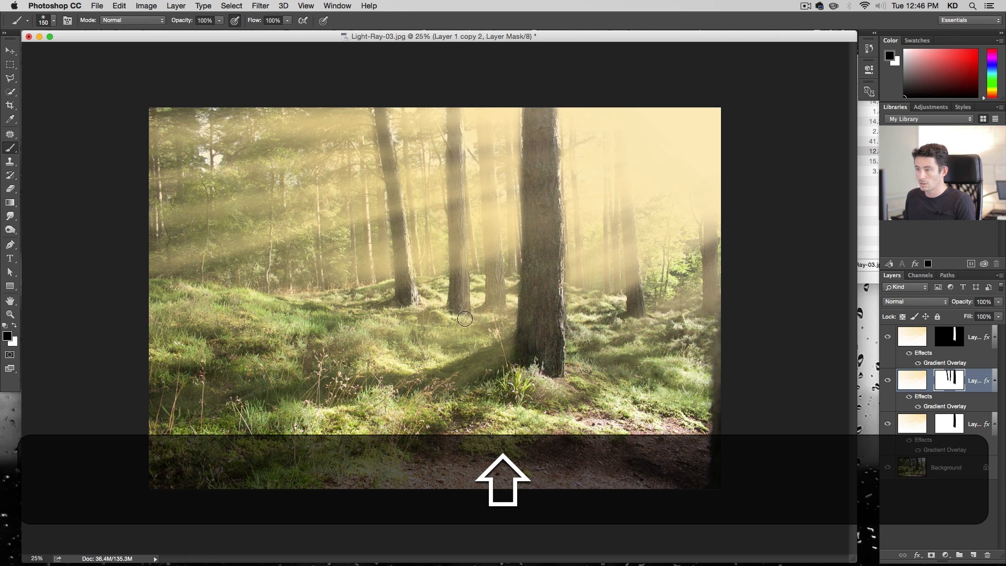
pyautogui.keyDown('shift'); pyautogui.click(464, 320); pyautogui.keyUp('shift')
pyautogui.click(488, 310)
pyautogui.keyDown('shift'); pyautogui.click(489, 199); pyautogui.keyUp('shift')
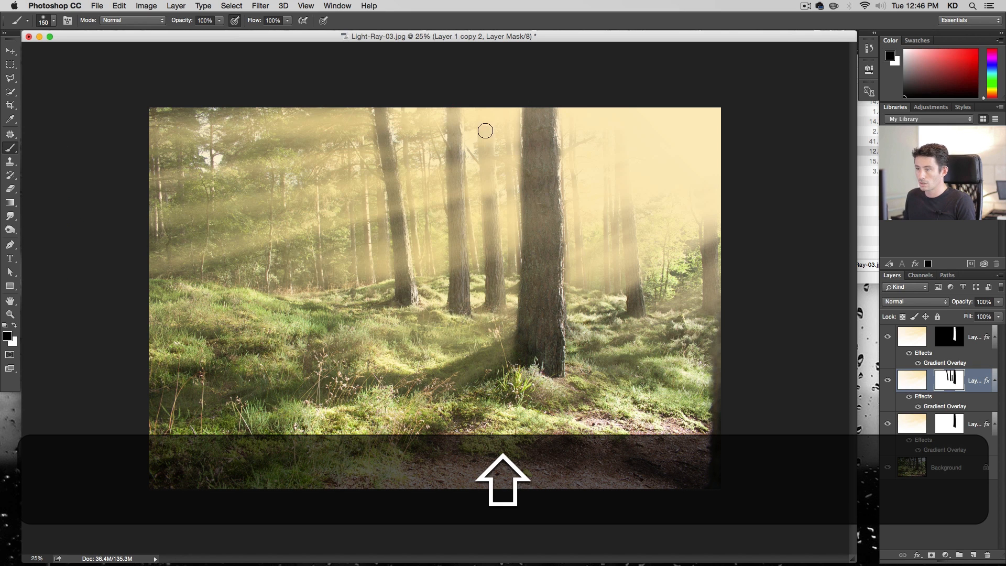
pyautogui.keyDown('shift'); pyautogui.click(480, 103); pyautogui.keyUp('shift')
pyautogui.keyDown('shift'); pyautogui.click(494, 273); pyautogui.keyUp('shift')
pyautogui.keyDown('shift'); pyautogui.click(496, 299); pyautogui.keyUp('shift')
pyautogui.keyDown('shift'); pyautogui.click(497, 319); pyautogui.keyUp('shift')
pyautogui.keyDown('shift'); pyautogui.click(492, 311); pyautogui.keyUp('shift')
pyautogui.click(635, 314)
pyautogui.keyDown('shift'); pyautogui.click(624, 184); pyautogui.keyUp('shift')
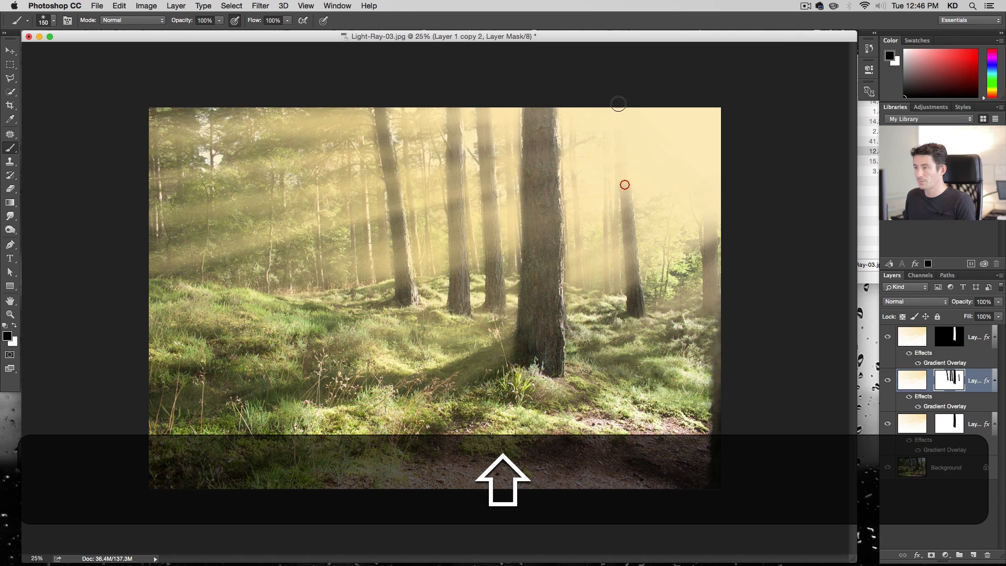
pyautogui.keyDown('shift'); pyautogui.click(618, 102); pyautogui.keyUp('shift')
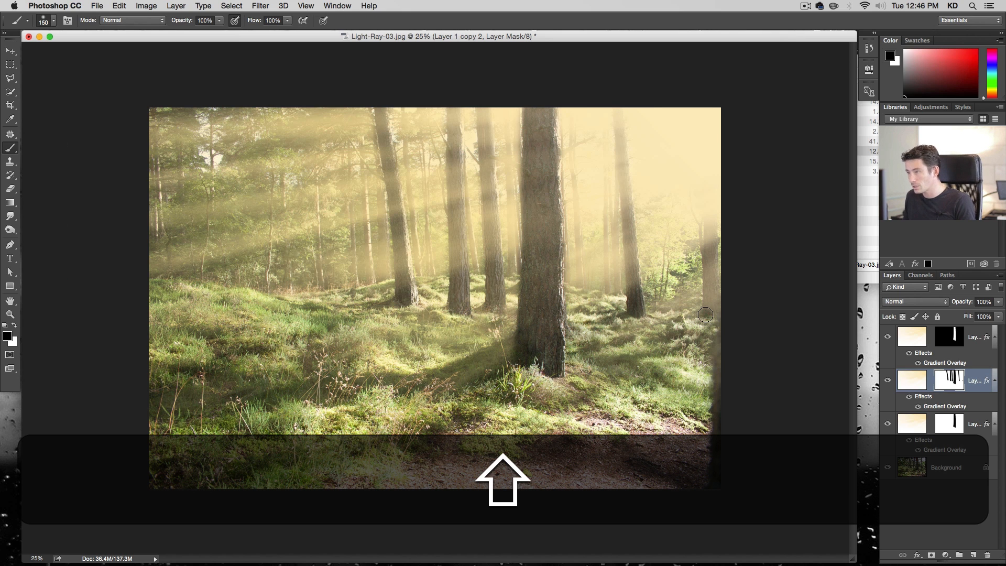
# With the other ray layers hidden, paint black over the right-edge trunk on the copy's mask, then show the original ray layer
pyautogui.click(887, 336)
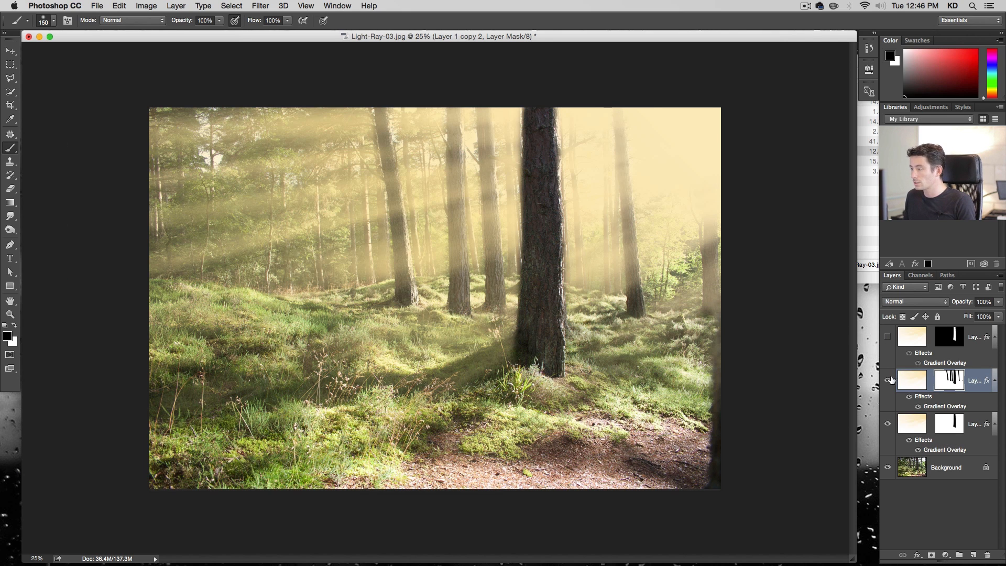
pyautogui.click(887, 425)
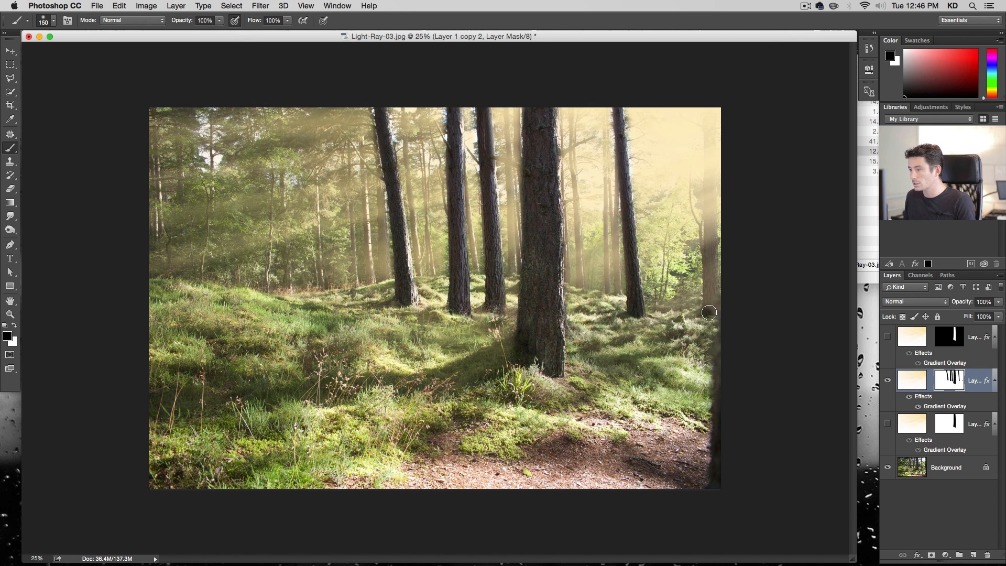
pyautogui.click(712, 310)
pyautogui.keyDown('shift'); pyautogui.click(712, 98); pyautogui.keyUp('shift')
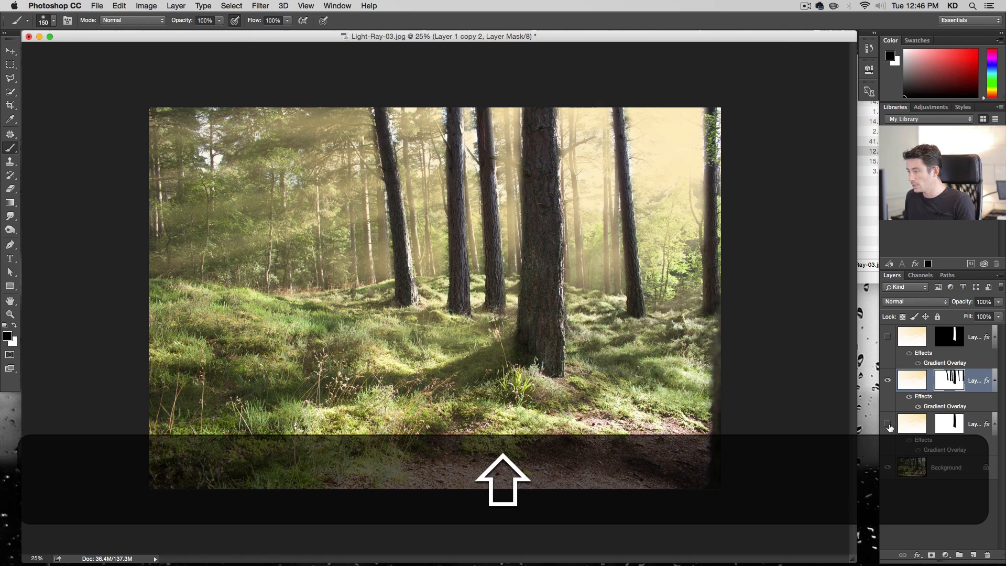
pyautogui.click(888, 425)
# Set the original ray layer's opacity to 70%
pyautogui.click(910, 425)
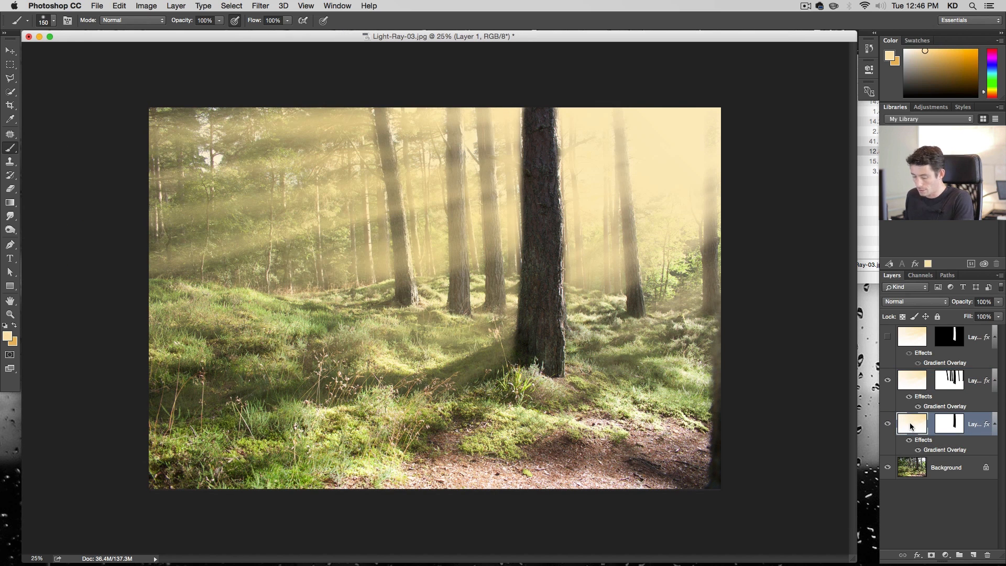
pyautogui.press('v')
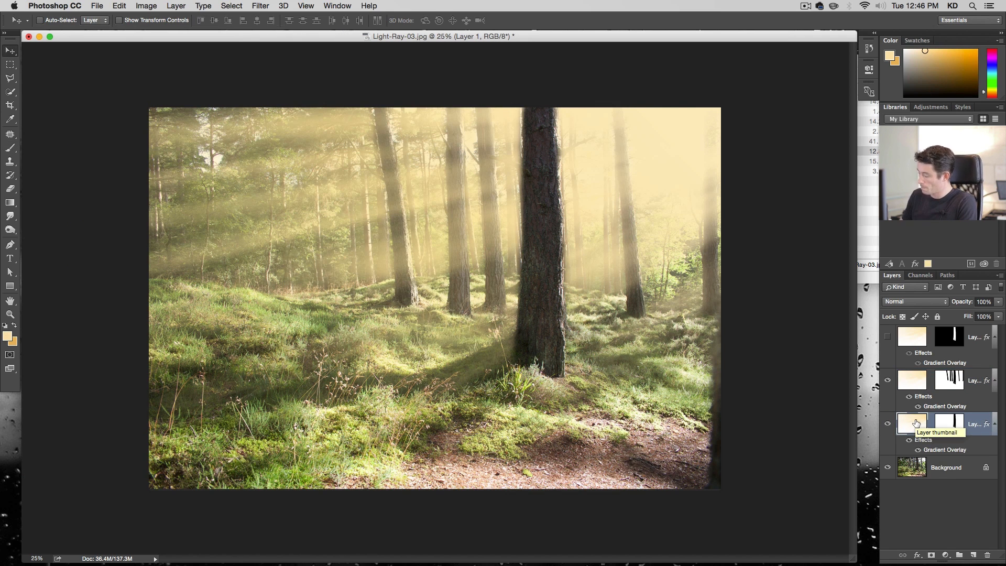
pyautogui.press('8')
pyautogui.press('0')
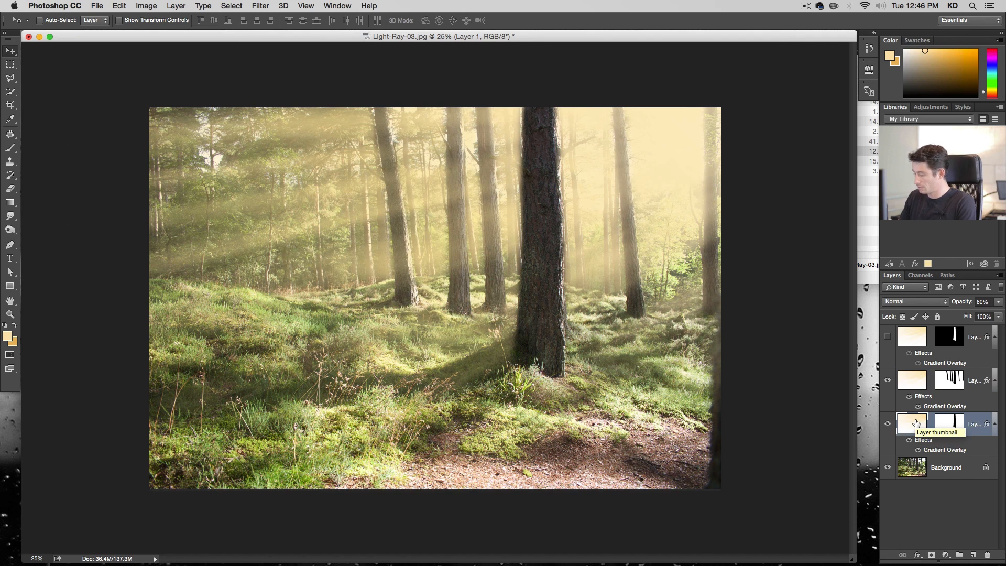
pyautogui.press('7')
pyautogui.press('0')
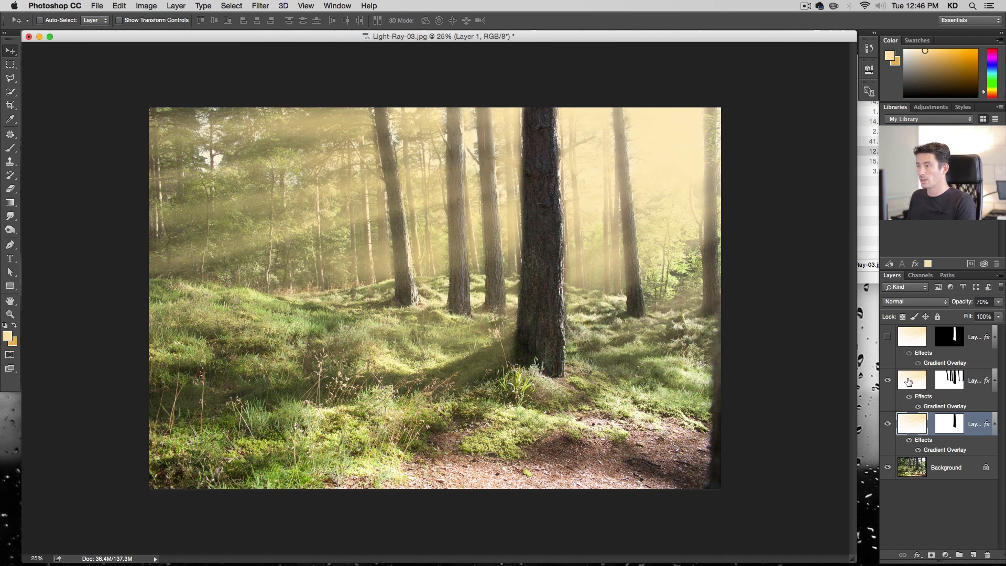
# Set the second ray copy's opacity to 50%
pyautogui.click(908, 381)
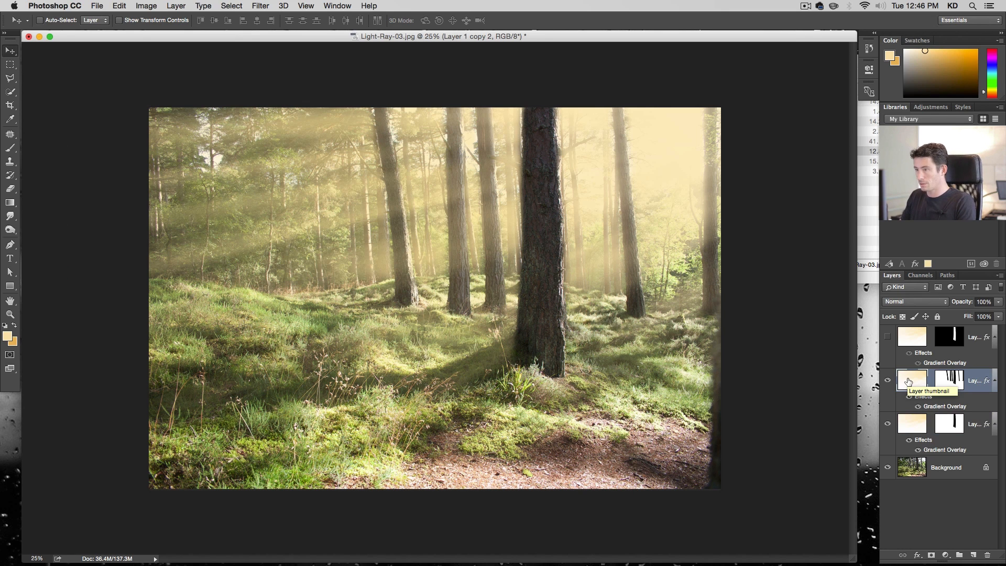
pyautogui.press('0')
pyautogui.press('0')
pyautogui.press('5')
pyautogui.press('0')
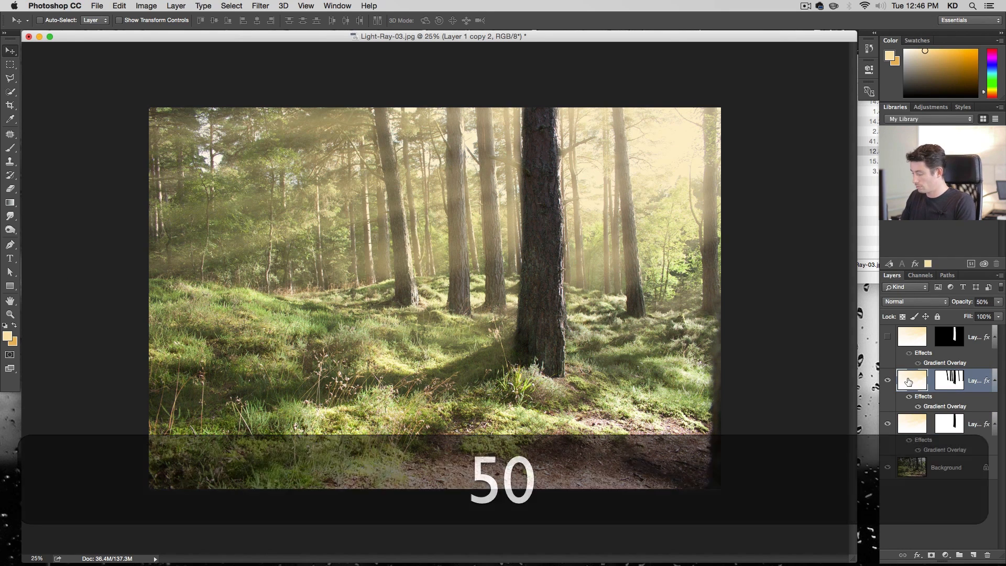
# Make the top ray layer visible again and reselect the second ray copy
pyautogui.click(914, 342)
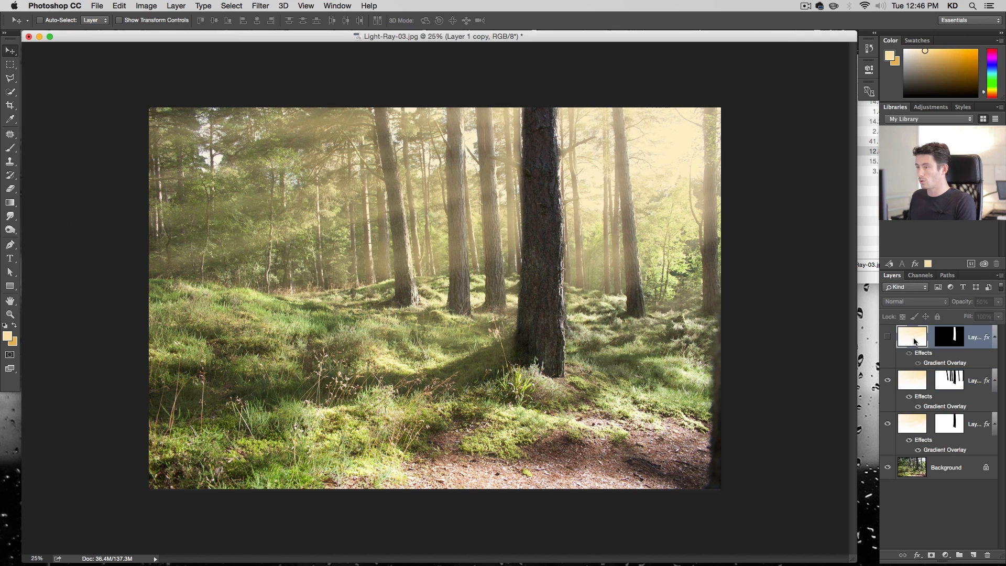
pyautogui.click(887, 337)
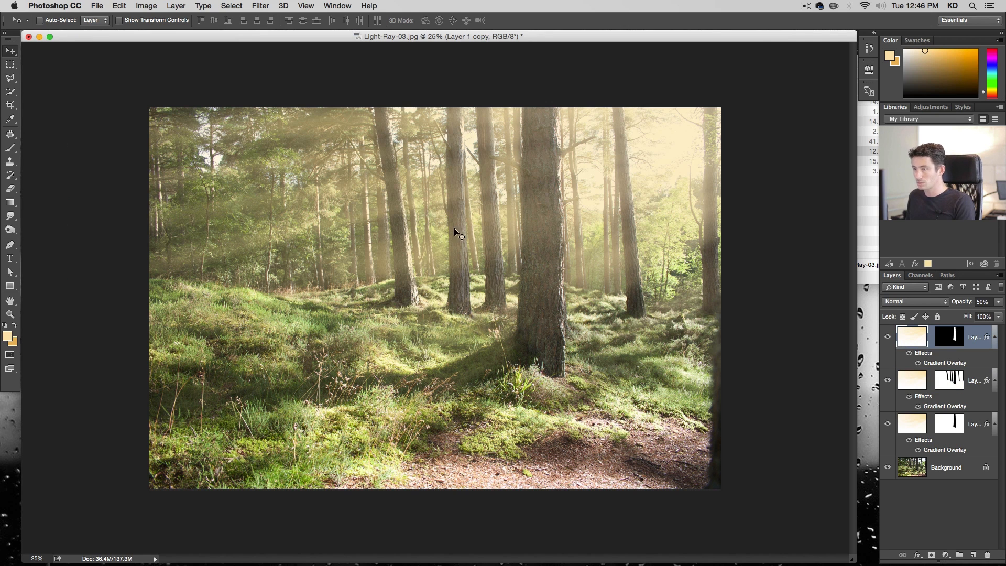
pyautogui.click(908, 375)
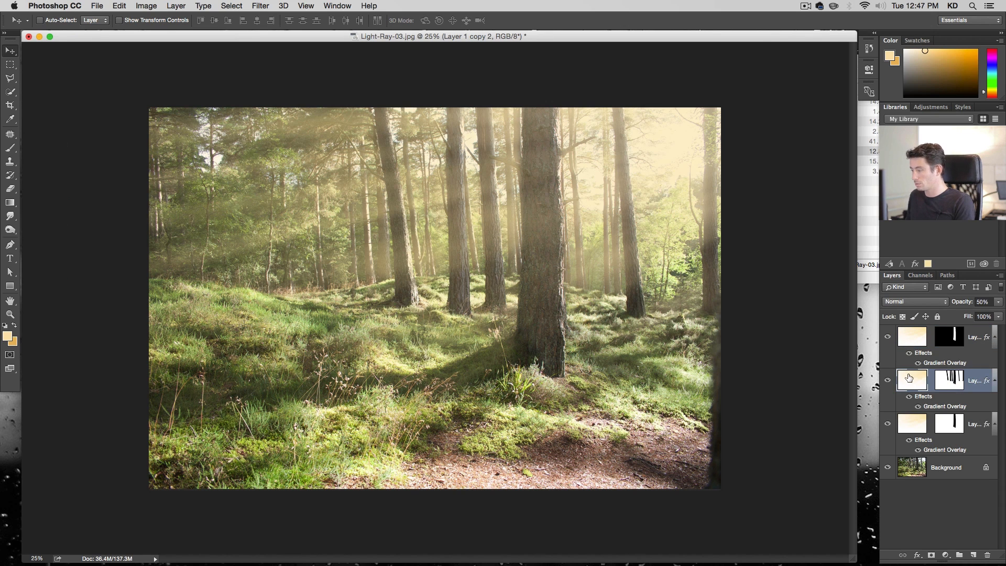
# Set the second ray copy's opacity to 70% and the original ray layer's opacity to 80%
pyautogui.press('0')
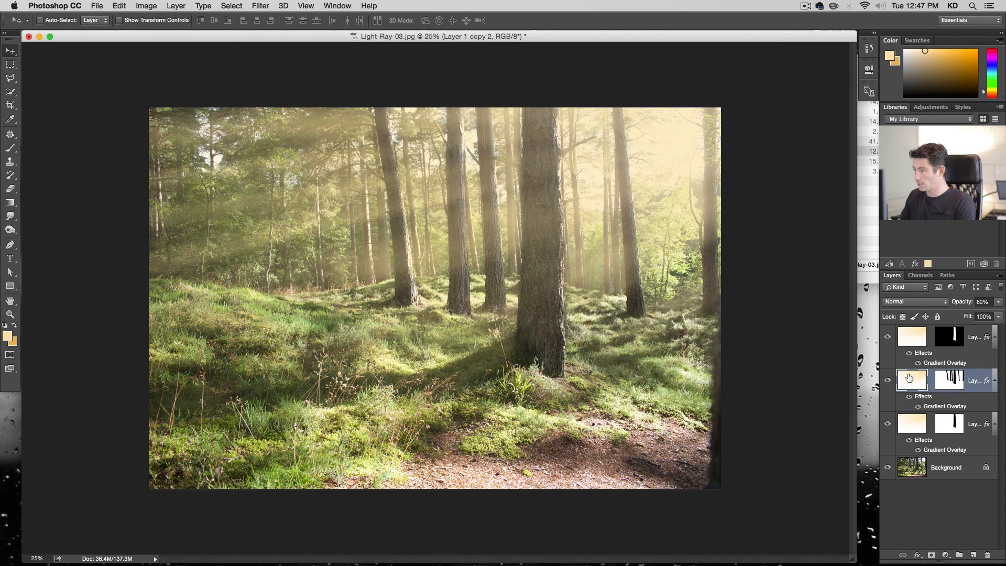
pyautogui.click(911, 424)
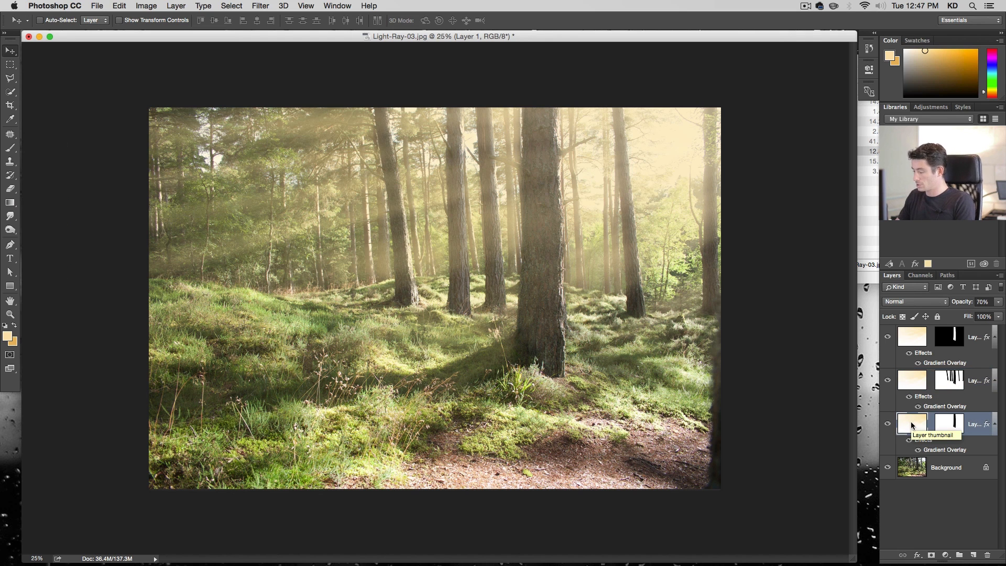
pyautogui.press('8')
pyautogui.press('0')
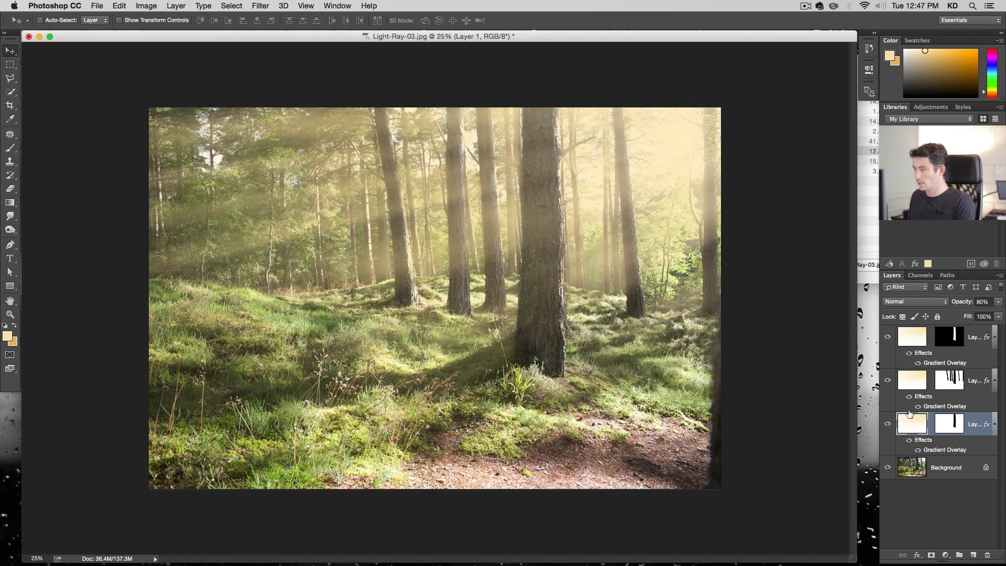
pyautogui.click(915, 378)
pyautogui.press('0')
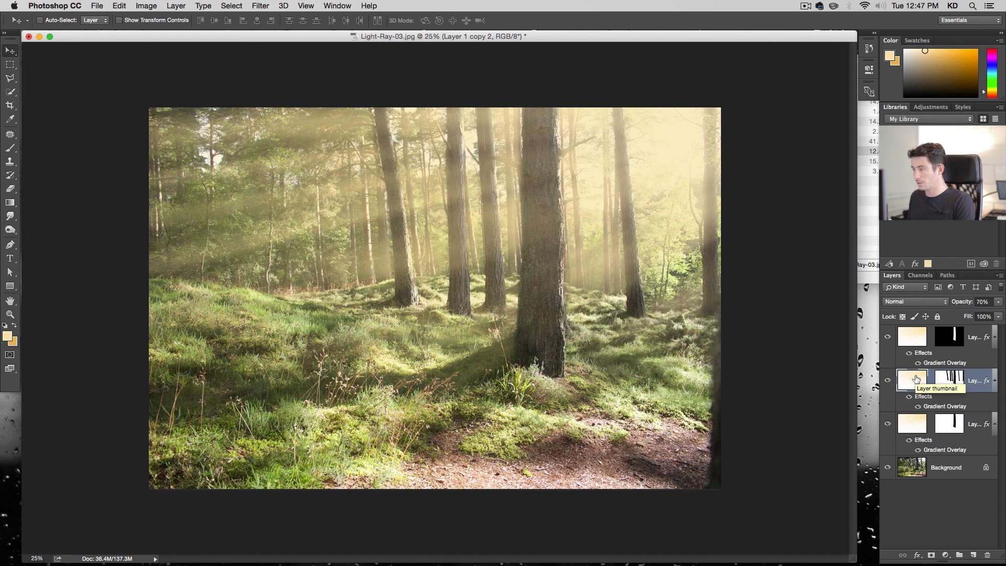
# Toggle the visibility of the ray copies to compare their contribution to the image
pyautogui.click(888, 382)
pyautogui.click(888, 382)
pyautogui.click(888, 338)
pyautogui.click(888, 338)
pyautogui.click(888, 339)
pyautogui.click(888, 338)
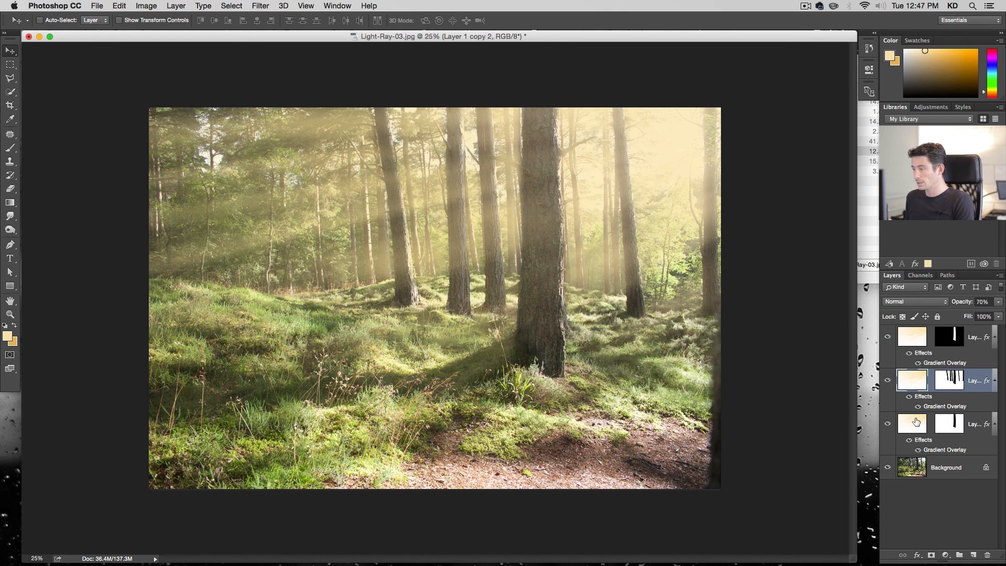
# Disable the original ray layer's mask and move that layer to the top of the layer stack
pyautogui.rightClick(943, 424)
pyautogui.press('Escape')
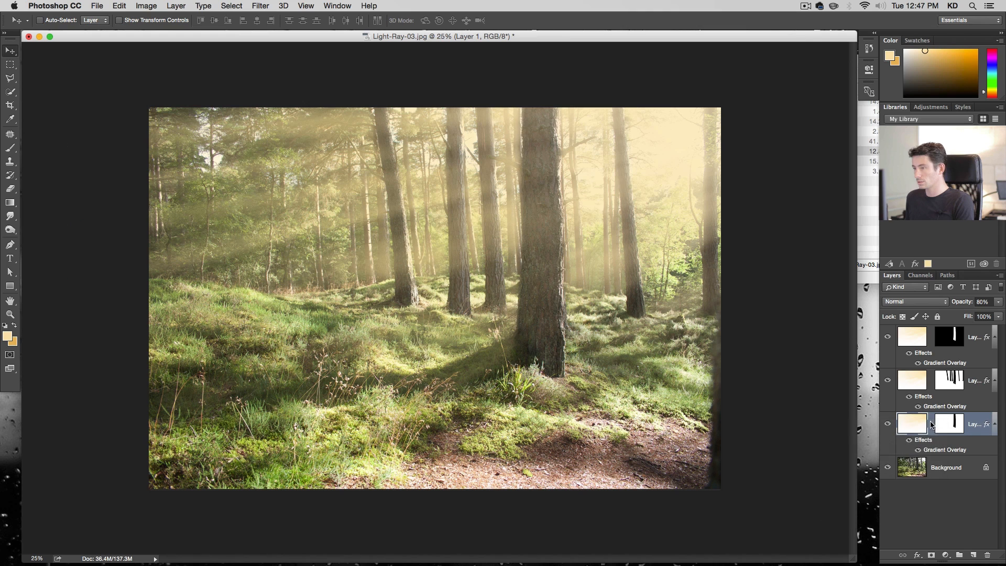
pyautogui.keyDown('shift'); pyautogui.click(943, 424); pyautogui.keyUp('shift')
pyautogui.moveTo(913, 427); pyautogui.dragTo(914, 337)
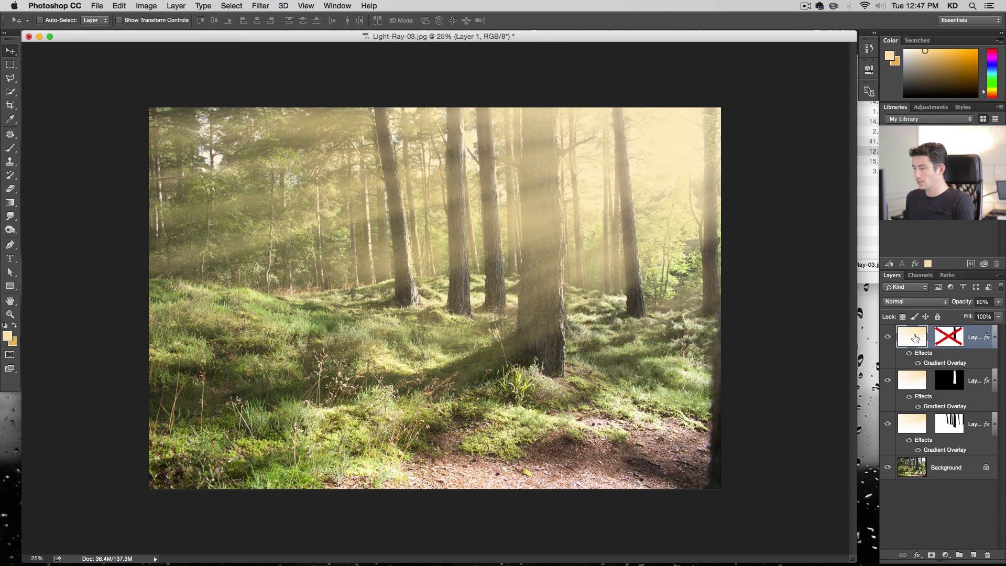
# Delete the original ray layer's mask and set its opacity to 70%
pyautogui.rightClick(949, 336)
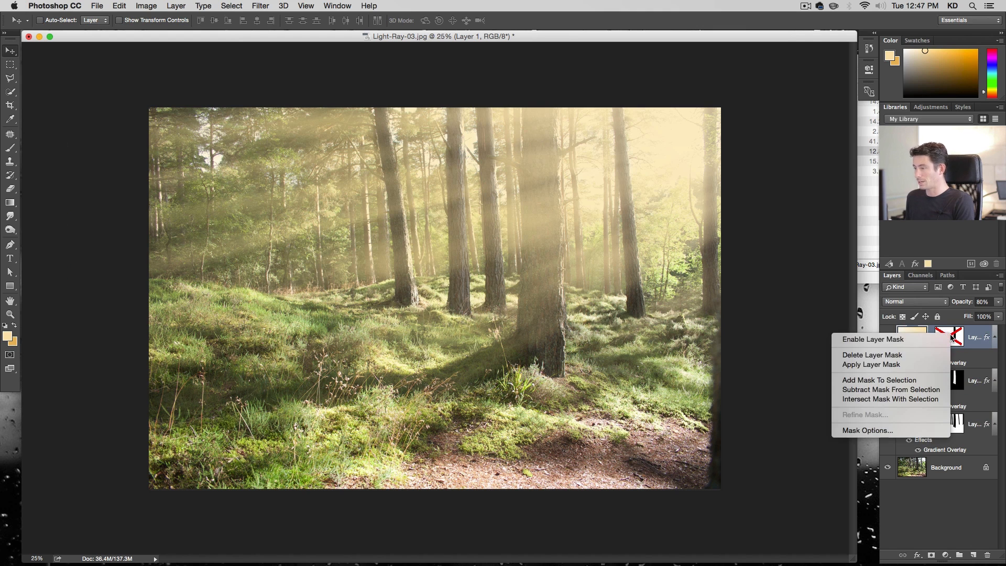
pyautogui.click(938, 356)
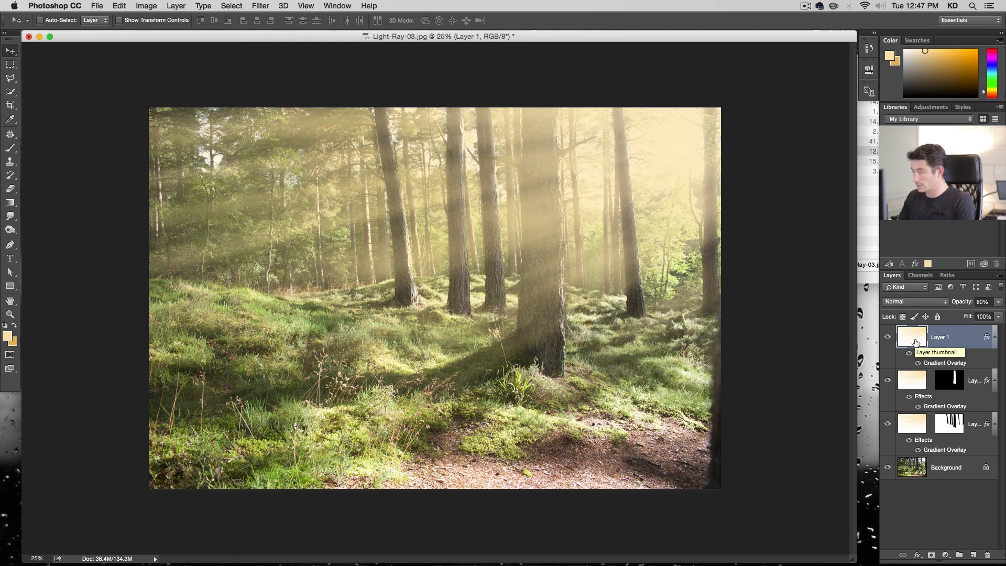
pyautogui.press('7')
pyautogui.press('0')
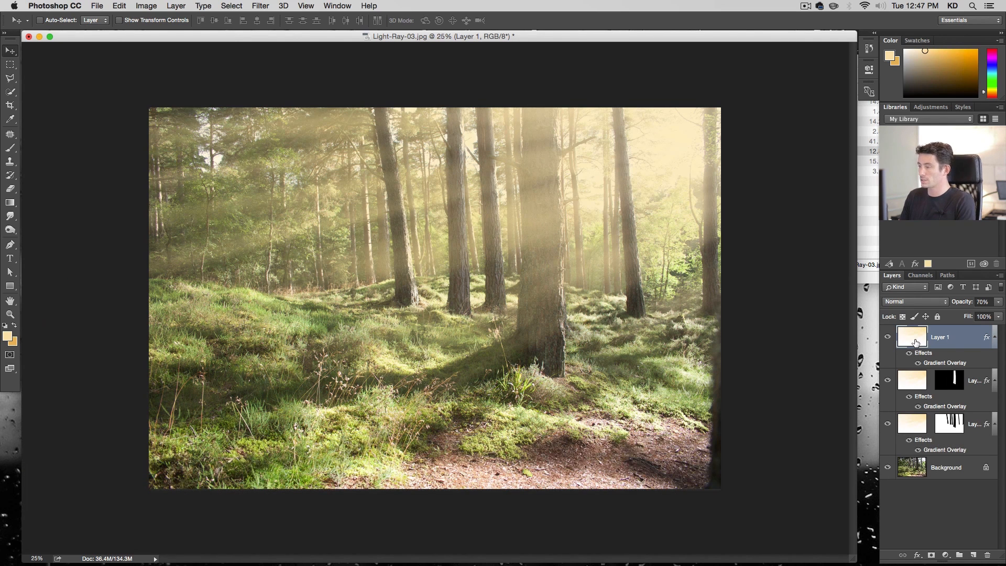
# Toggle the first ray copy's visibility to compare the image with and without it
pyautogui.click(887, 382)
pyautogui.click(887, 382)
pyautogui.click(887, 382)
pyautogui.click(887, 382)
pyautogui.click(887, 381)
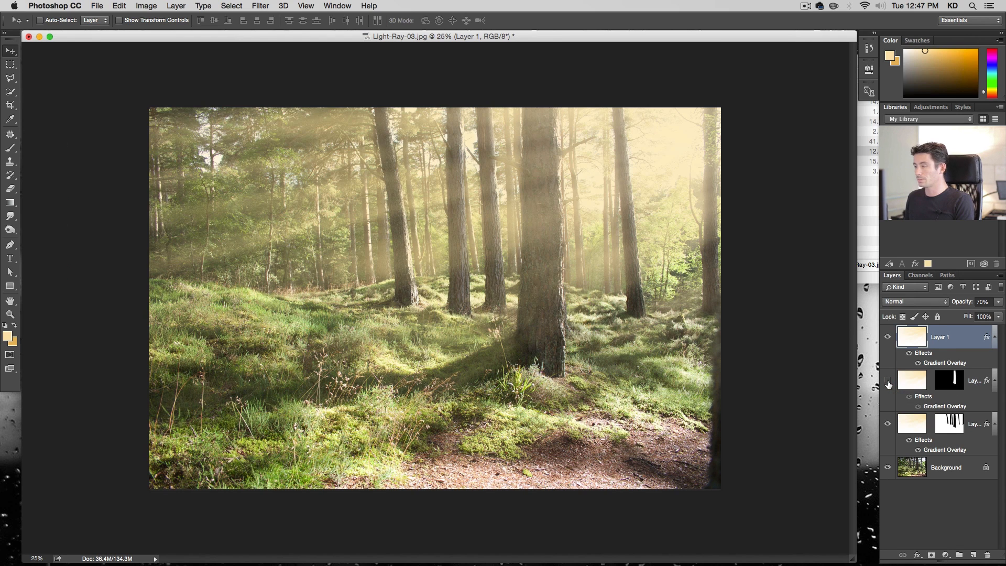
pyautogui.click(888, 382)
# Select the first ray copy and invert its layer mask
pyautogui.hotkey('alt', '[')
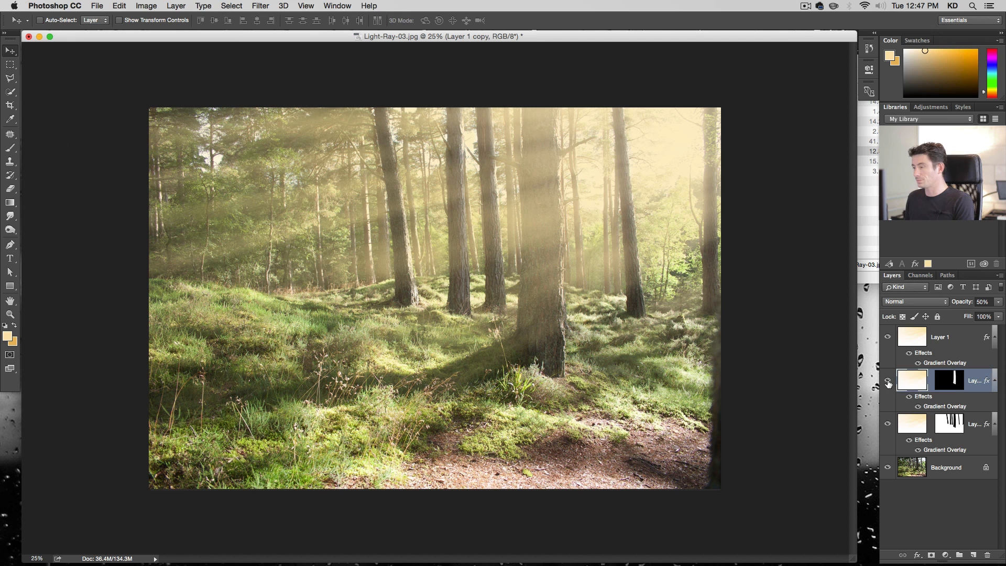
pyautogui.click(943, 380)
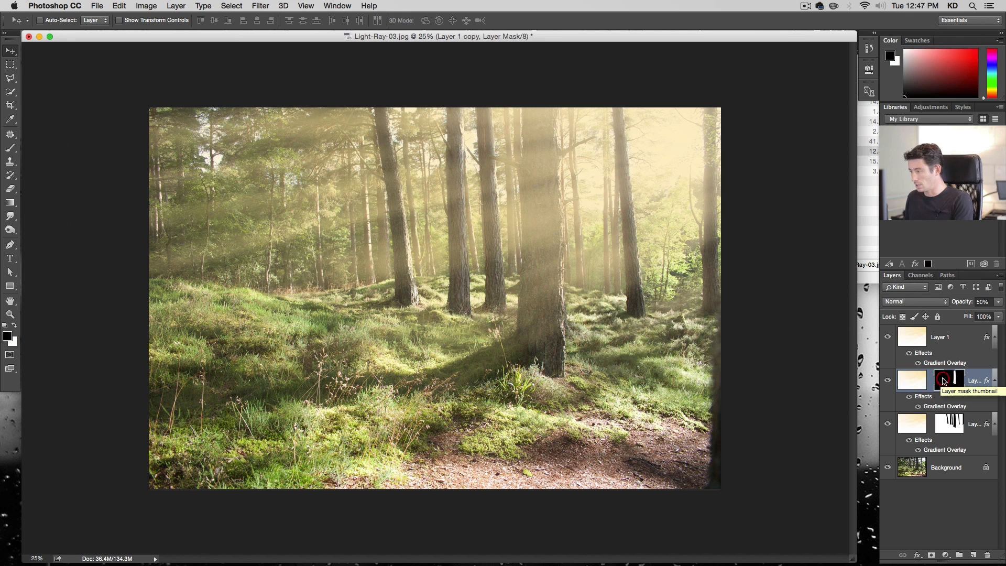
pyautogui.press('super+i')
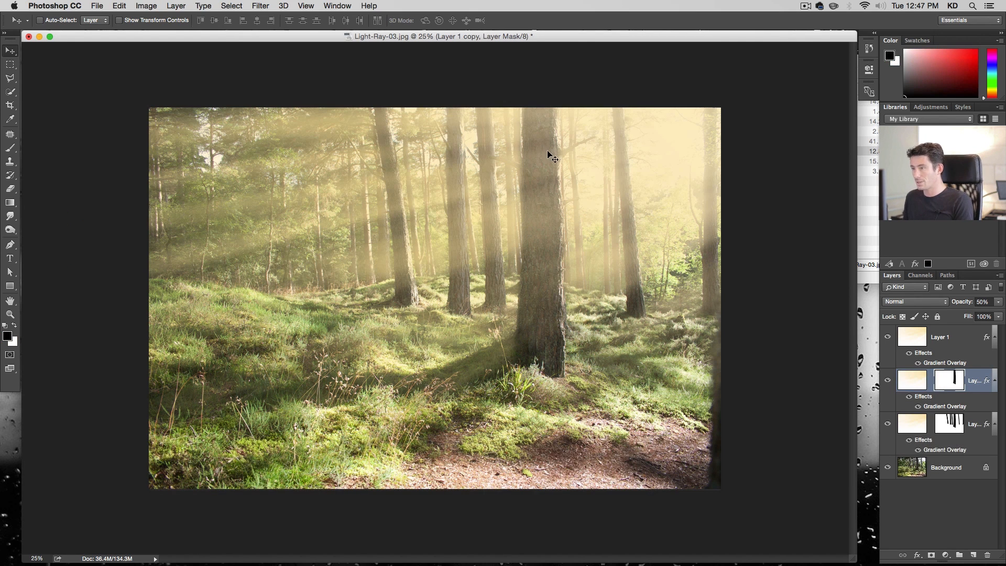
# Set the first ray copy's opacity to 20% and the second ray copy's opacity to 50%
pyautogui.click(917, 386)
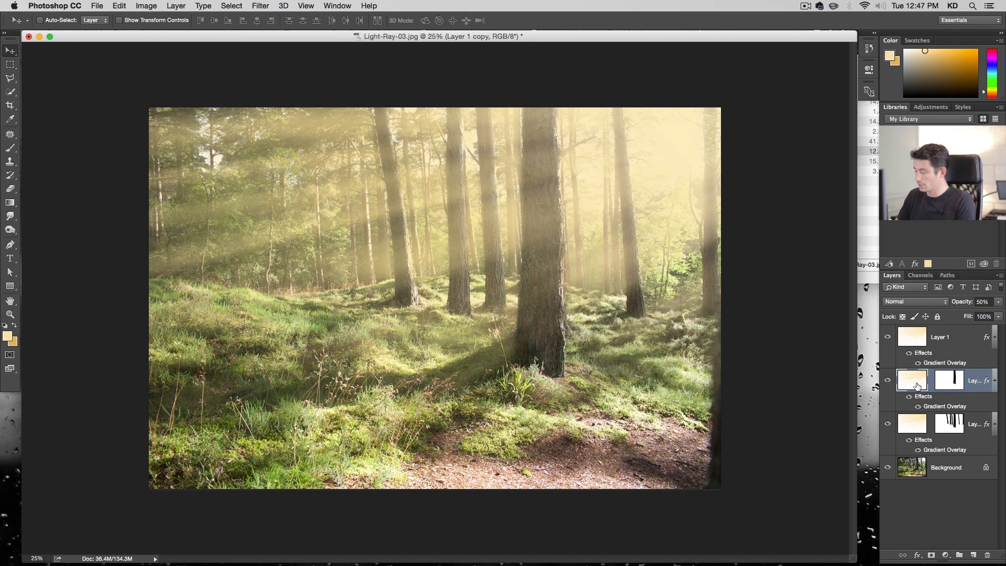
pyautogui.press('2')
pyautogui.press('0')
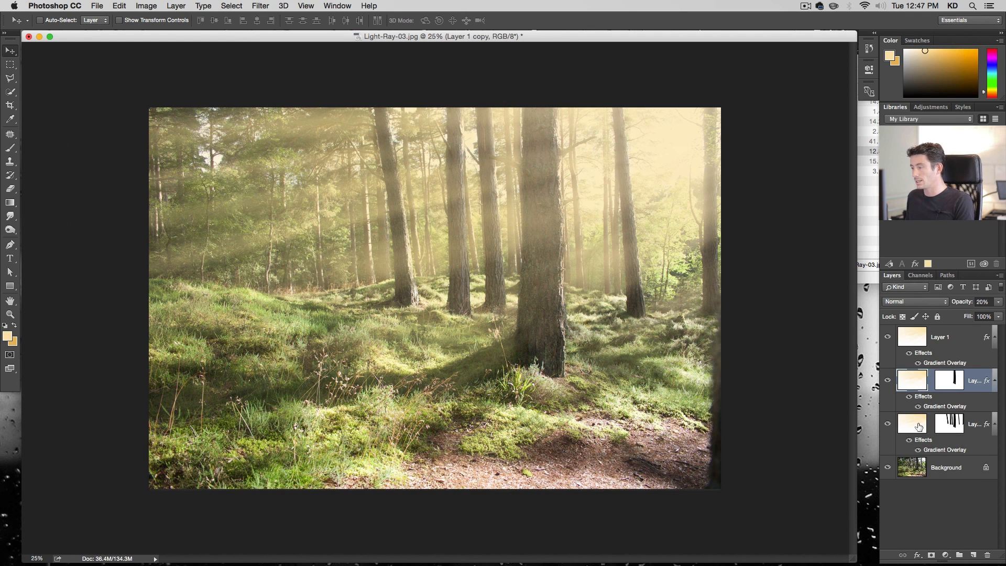
pyautogui.click(918, 427)
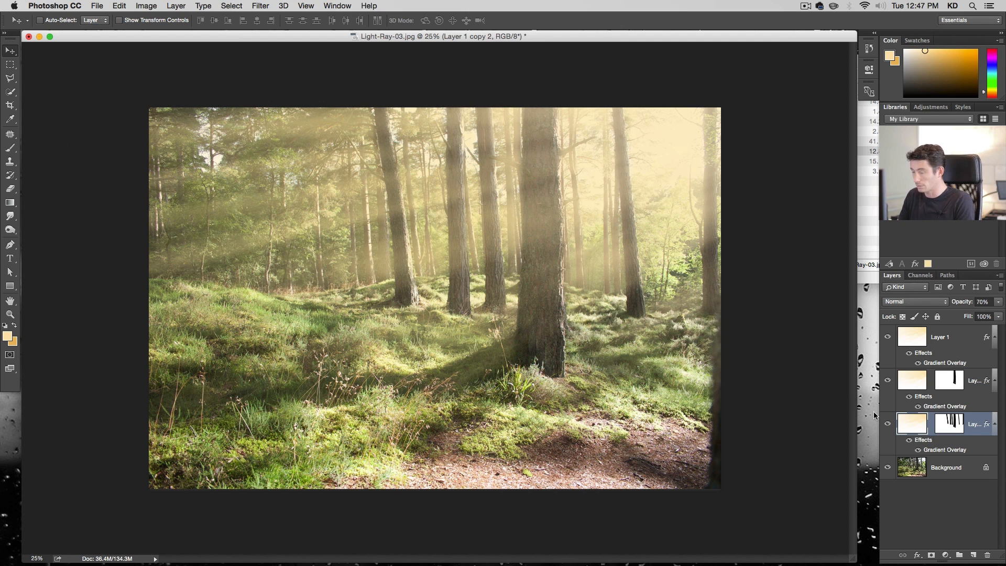
pyautogui.press('5')
pyautogui.press('0')
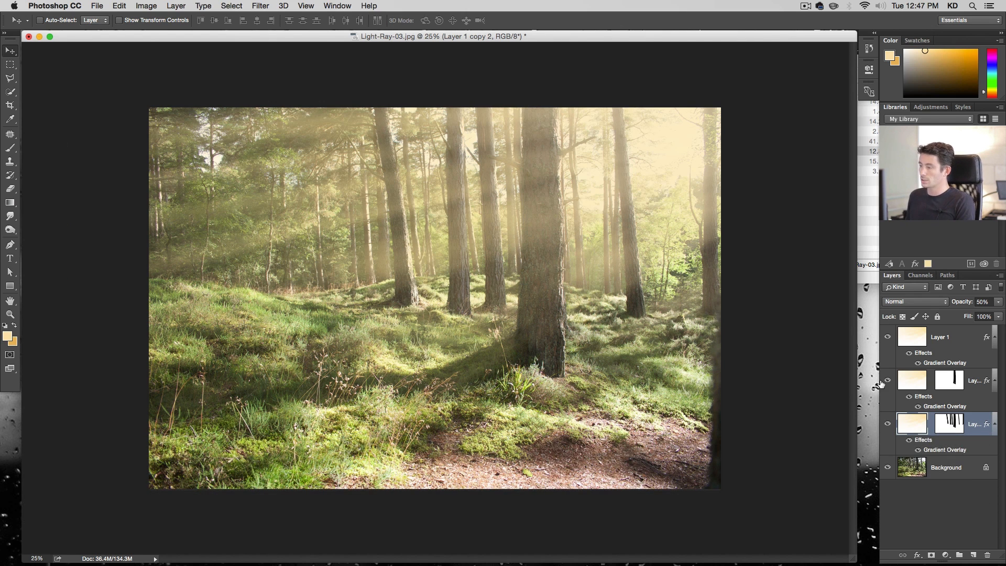
# Toggle the ray layers' visibility to compare the result before and after the rays
pyautogui.click(887, 338)
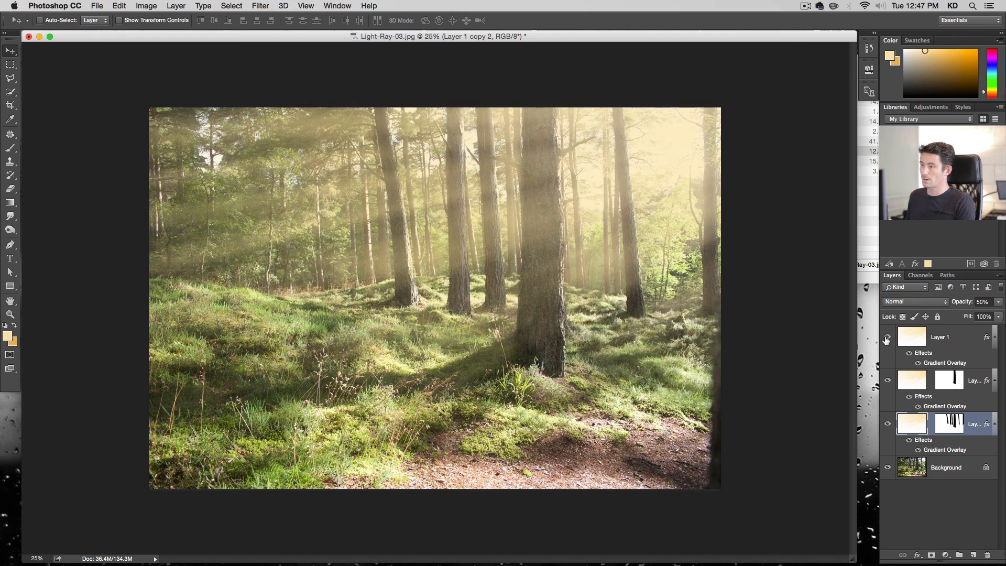
pyautogui.click(888, 382)
pyautogui.click(889, 382)
pyautogui.click(887, 425)
pyautogui.click(887, 425)
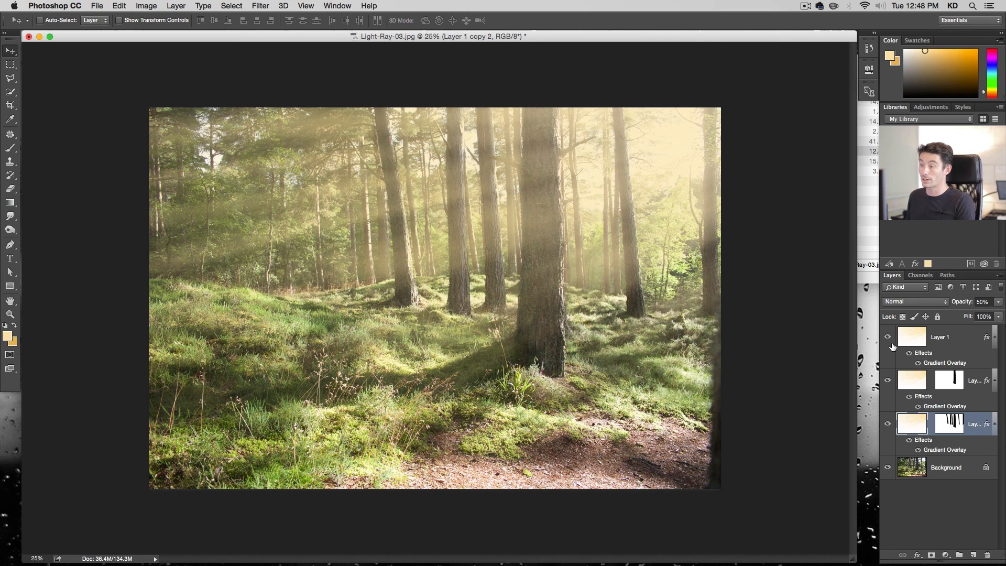
# Stamp all visible layers into a new merged layer at the top of the stack
pyautogui.click(953, 344)
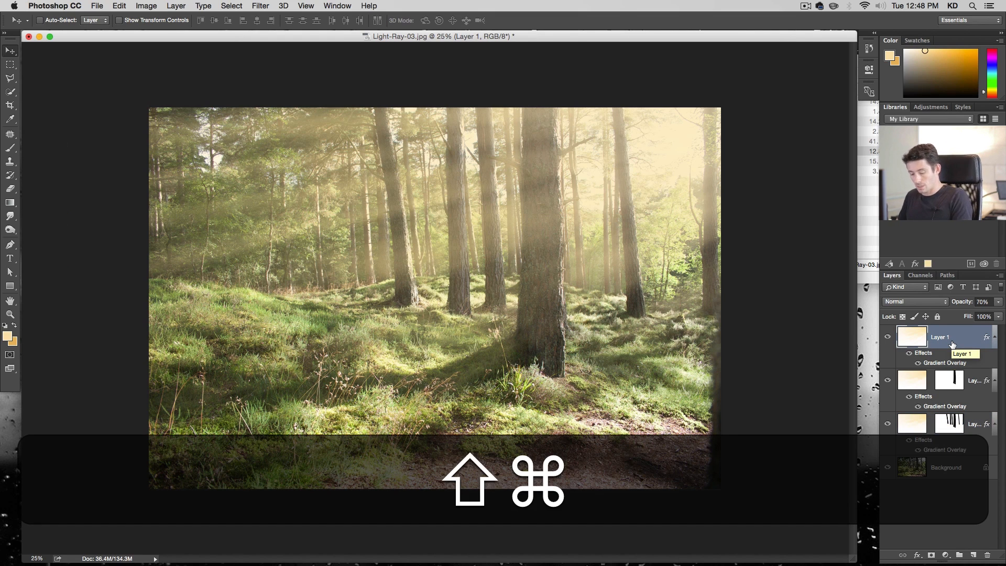
pyautogui.press('alt+shift+super+e')
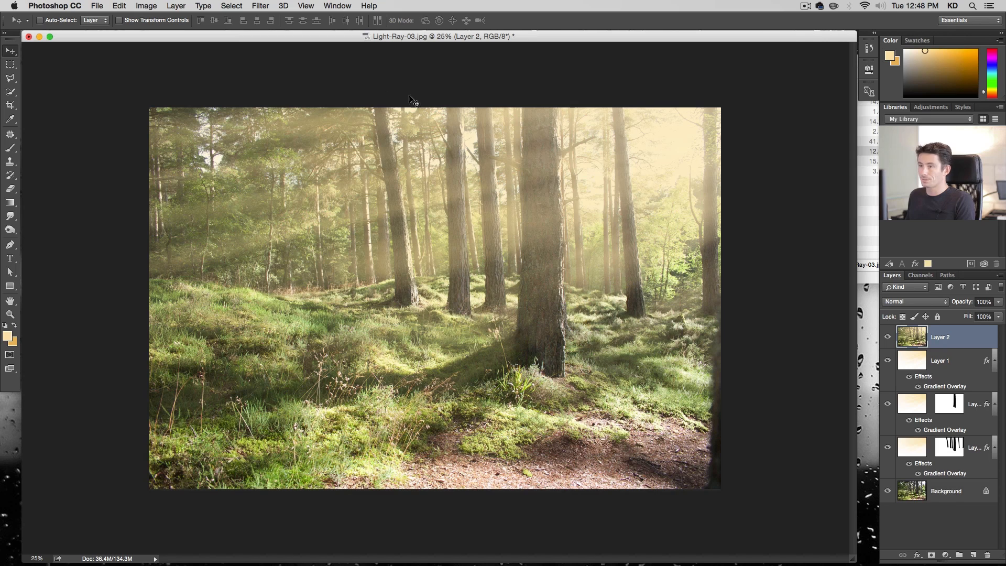
# Apply a Camera Raw Filter to the merged layer with Clarity -34, Contrast +24, Shadows +17 and Vibrance +6
pyautogui.click(261, 6)
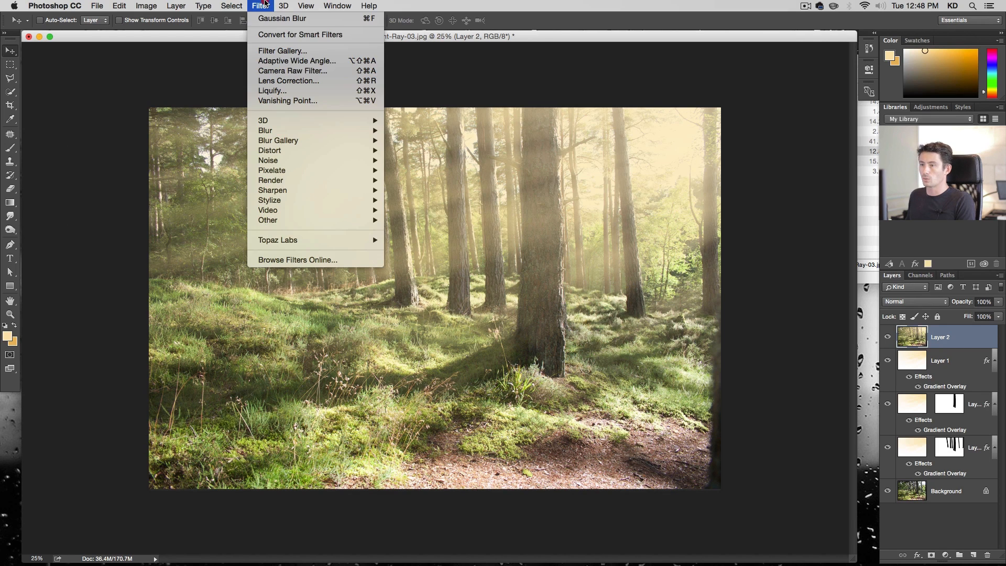
pyautogui.click(285, 70)
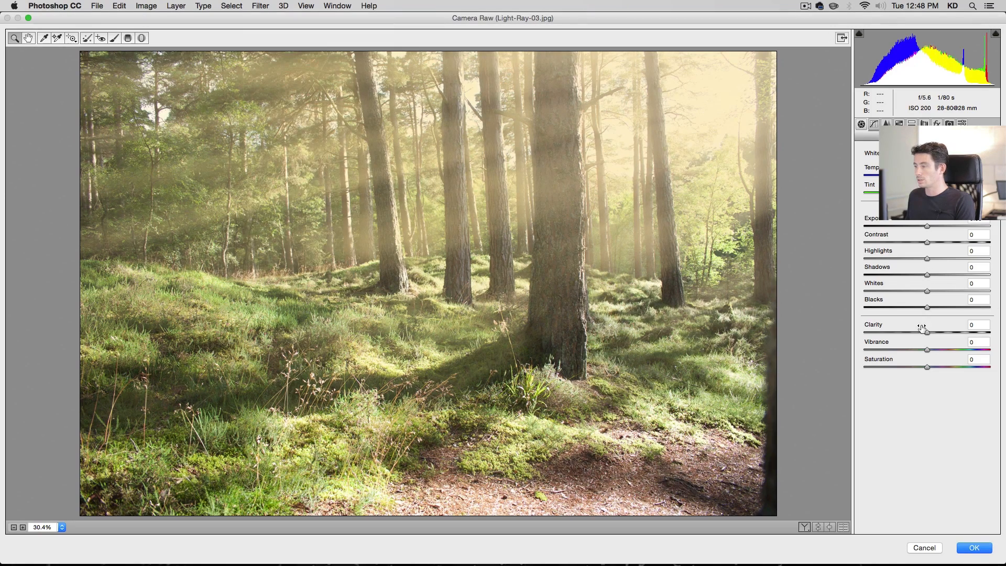
pyautogui.moveTo(913, 332); pyautogui.dragTo(943, 349)
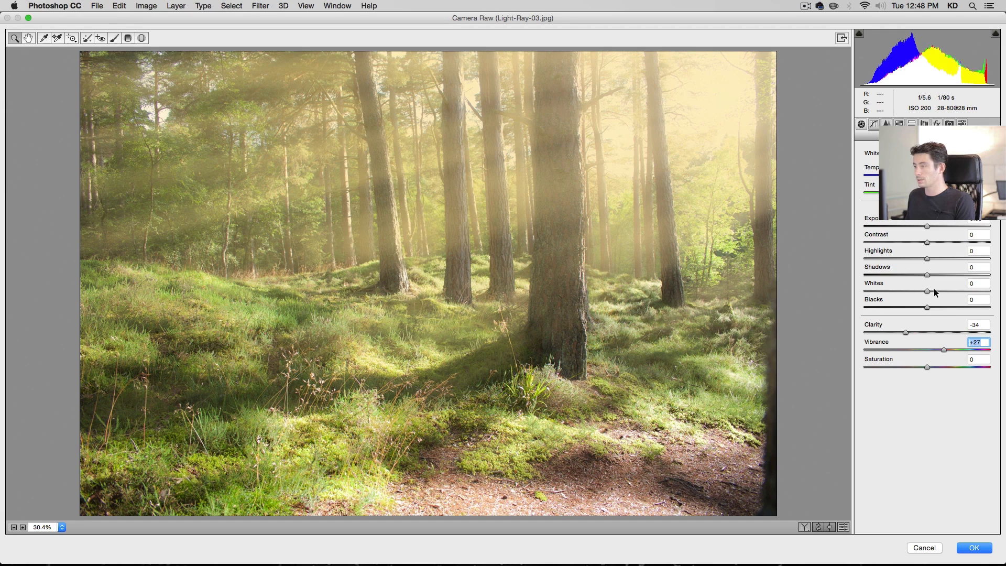
pyautogui.moveTo(937, 274); pyautogui.dragTo(944, 242)
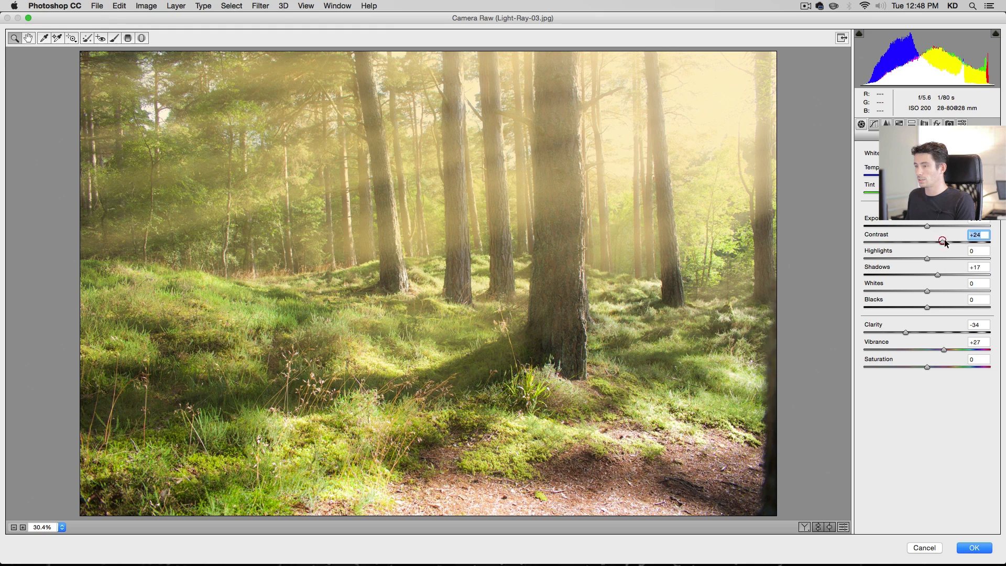
pyautogui.click(932, 350)
pyautogui.moveTo(931, 348); pyautogui.dragTo(929, 348)
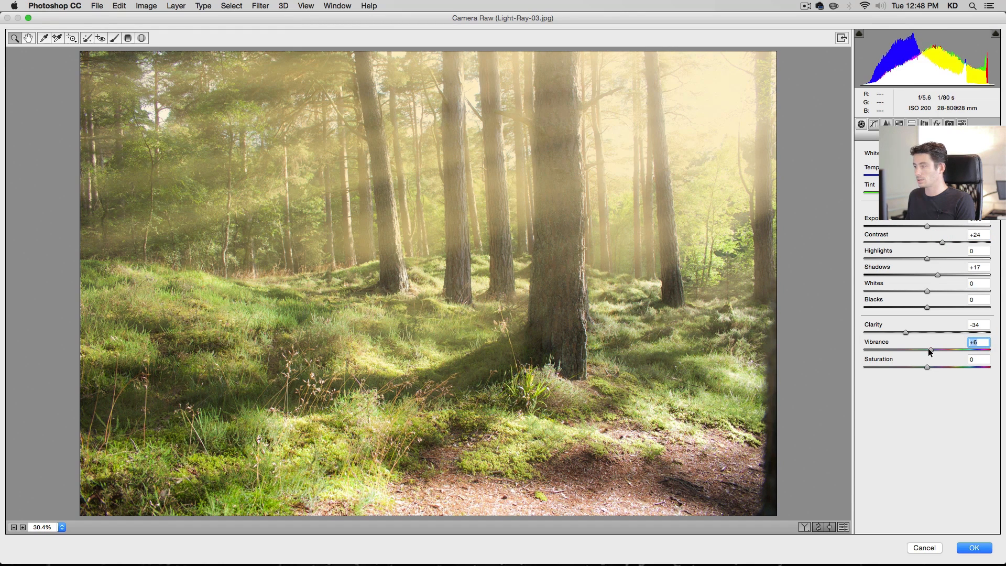
pyautogui.click(988, 548)
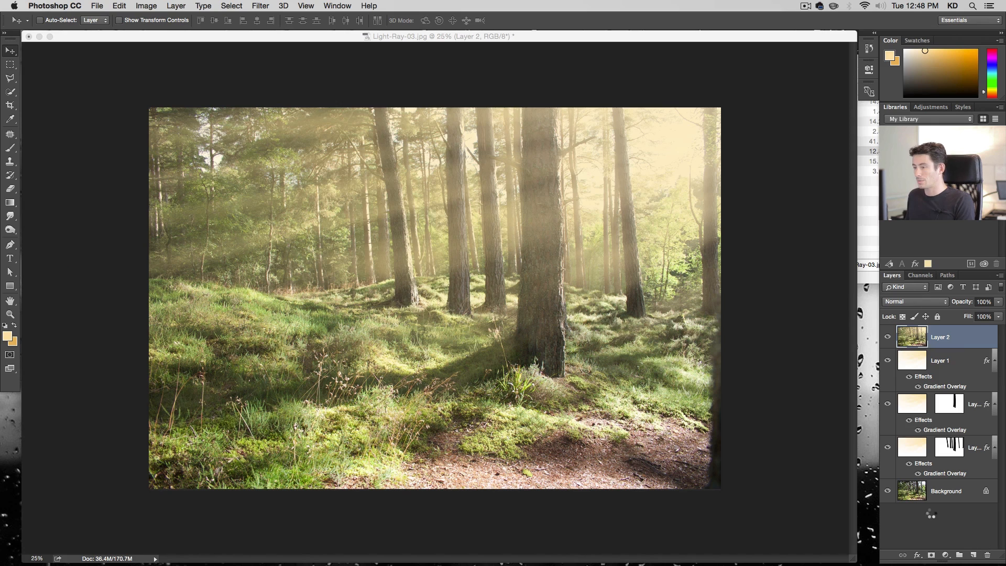
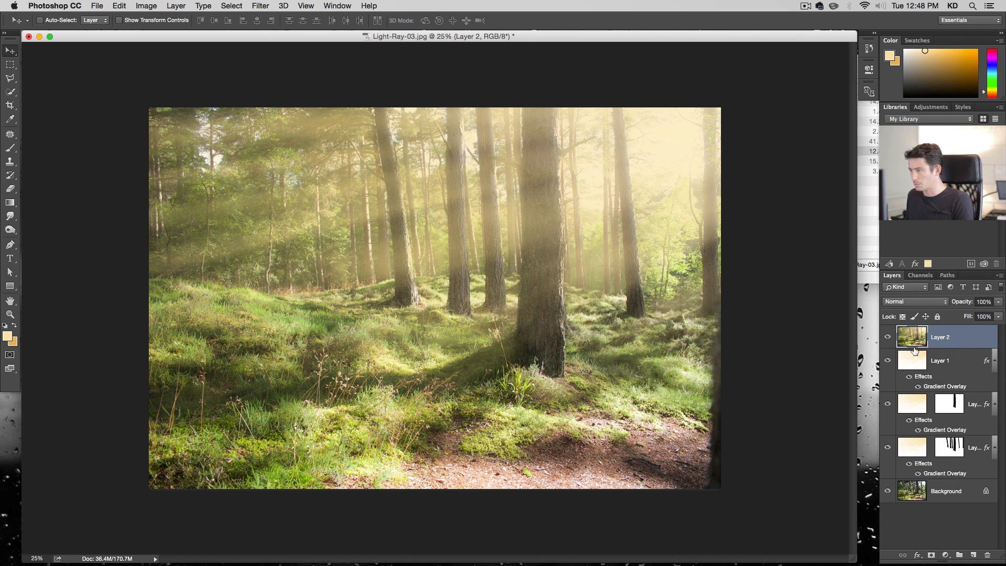
# Duplicate the Background layer and move the copy to the top of the layer stack
pyautogui.click(940, 496)
pyautogui.press('super')
pyautogui.press('super+j')
pyautogui.moveTo(948, 494); pyautogui.dragTo(943, 330)
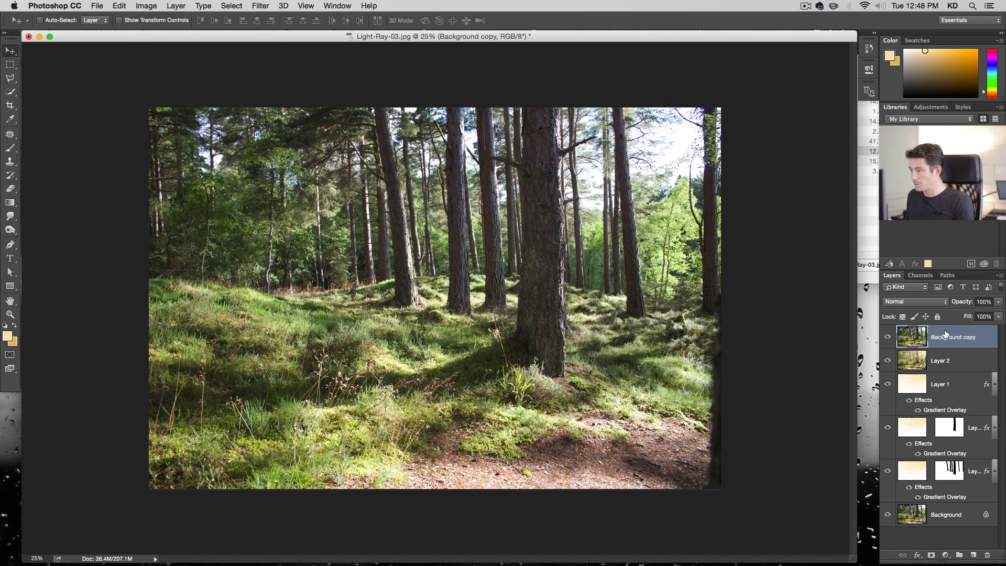
# Desaturate the background copy with Hue/Saturation, setting Saturation to -100
pyautogui.press('super+u')
pyautogui.moveTo(478, 232); pyautogui.dragTo(380, 229)
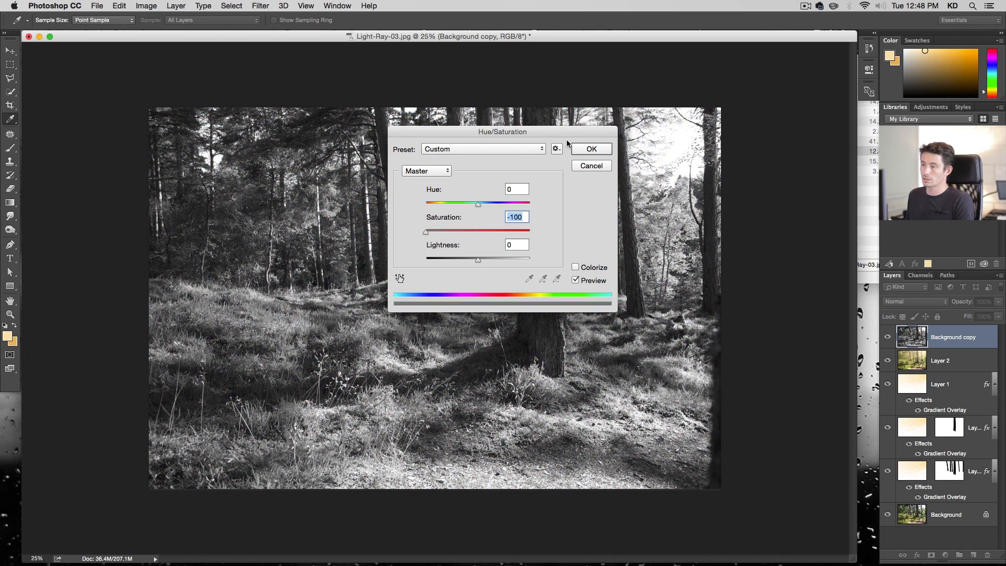
pyautogui.click(592, 149)
# Apply a Gaussian Blur with a 9.5 pixel radius to the desaturated copy
pyautogui.click(260, 6)
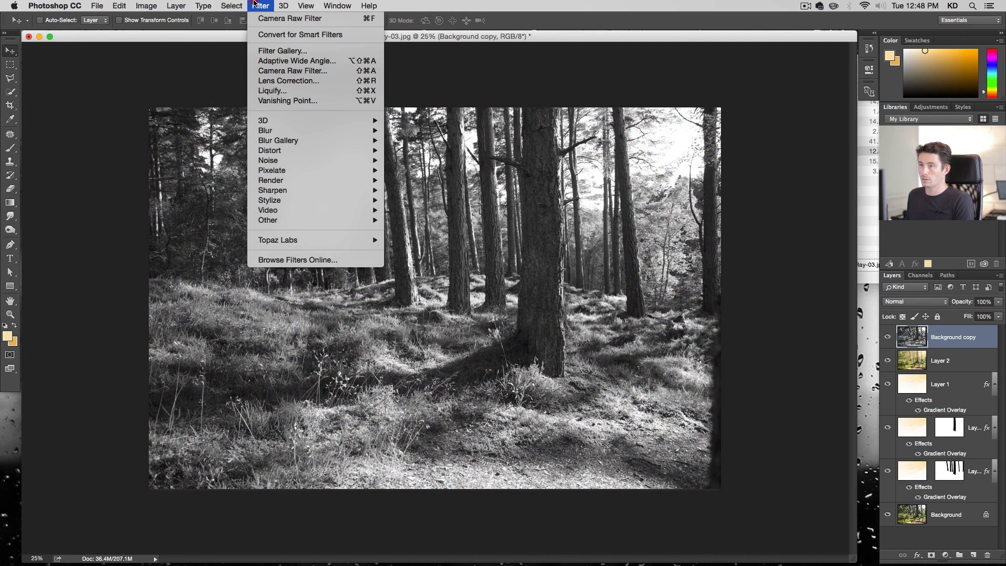
pyautogui.moveTo(305, 134)
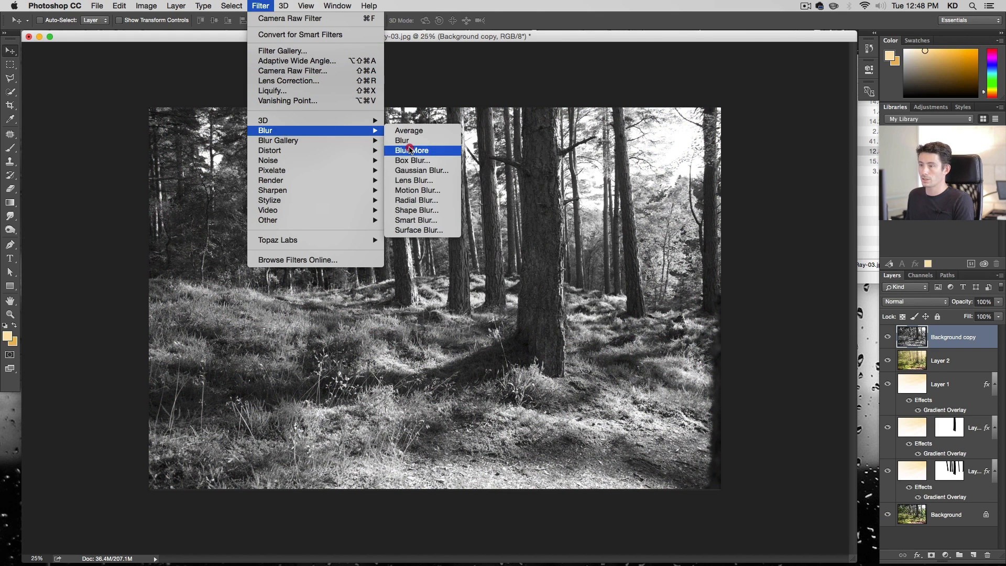
pyautogui.click(424, 171)
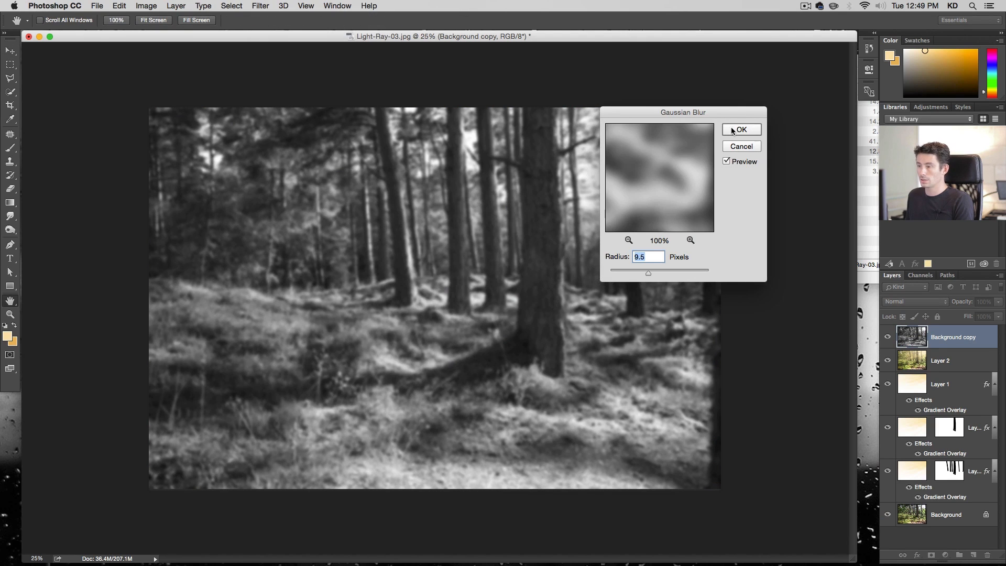
pyautogui.click(741, 130)
# Set the blurred copy's blend mode to Overlay and its opacity to 50%
pyautogui.click(916, 302)
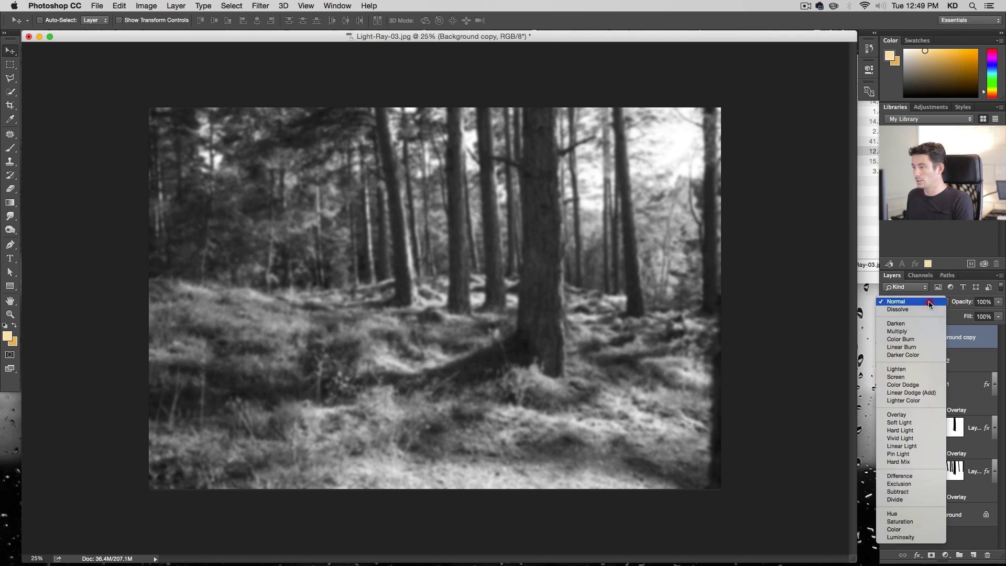
pyautogui.click(932, 414)
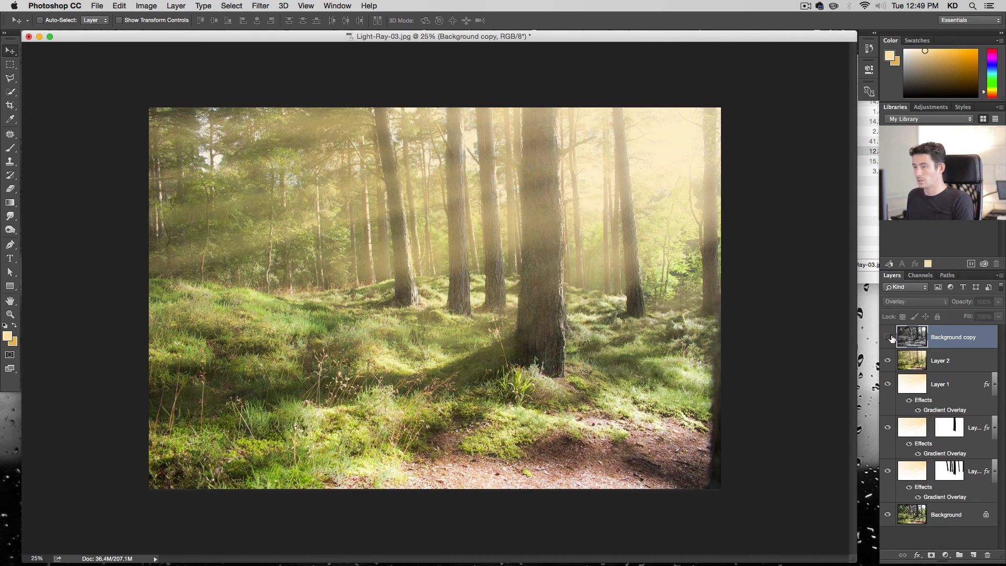
pyautogui.click(890, 337)
pyautogui.click(889, 337)
pyautogui.click(889, 338)
pyautogui.click(950, 336)
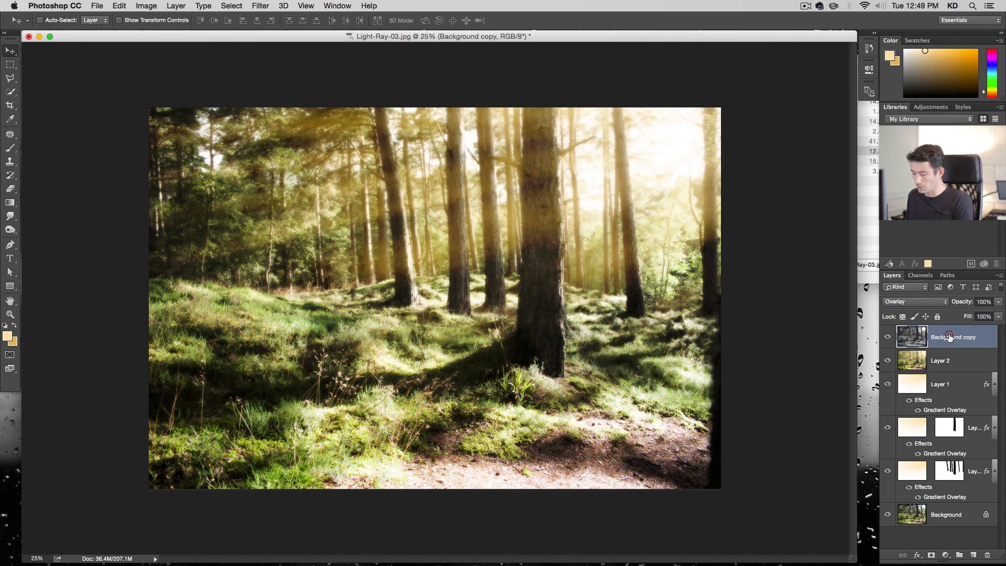
pyautogui.press('v')
pyautogui.press('5')
pyautogui.press('0')
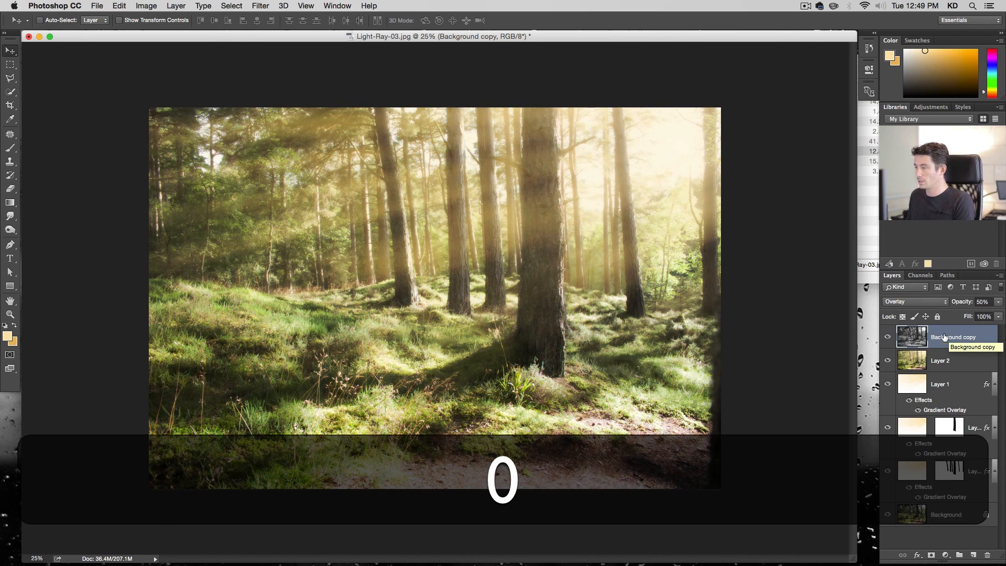
# Toggle the overlay layer's visibility to compare the image with and without it
pyautogui.click(887, 337)
pyautogui.click(887, 337)
pyautogui.click(888, 337)
pyautogui.click(888, 338)
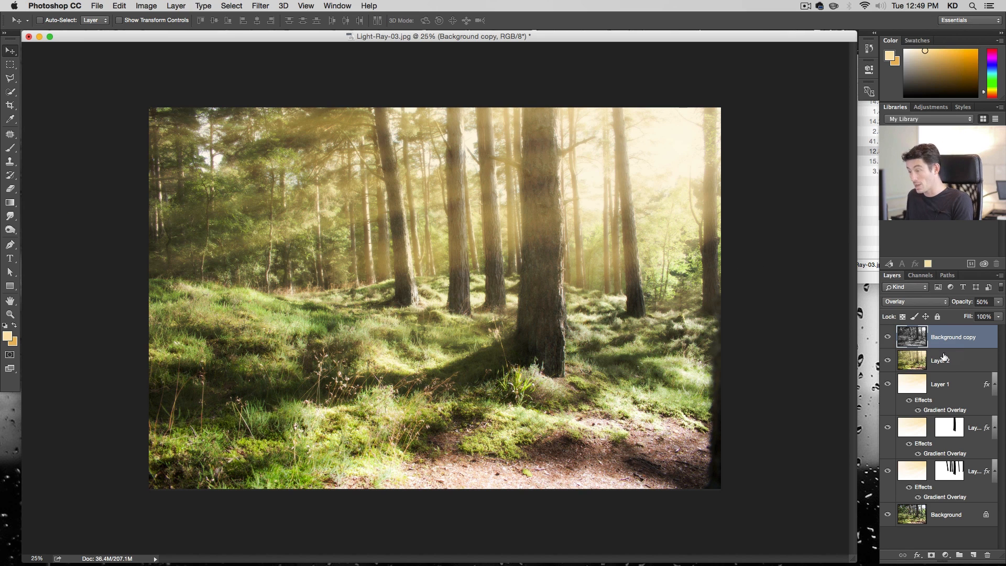
# Save the document as Light-Ray-03.psd in Photoshop format with layers
pyautogui.press('shift+super')
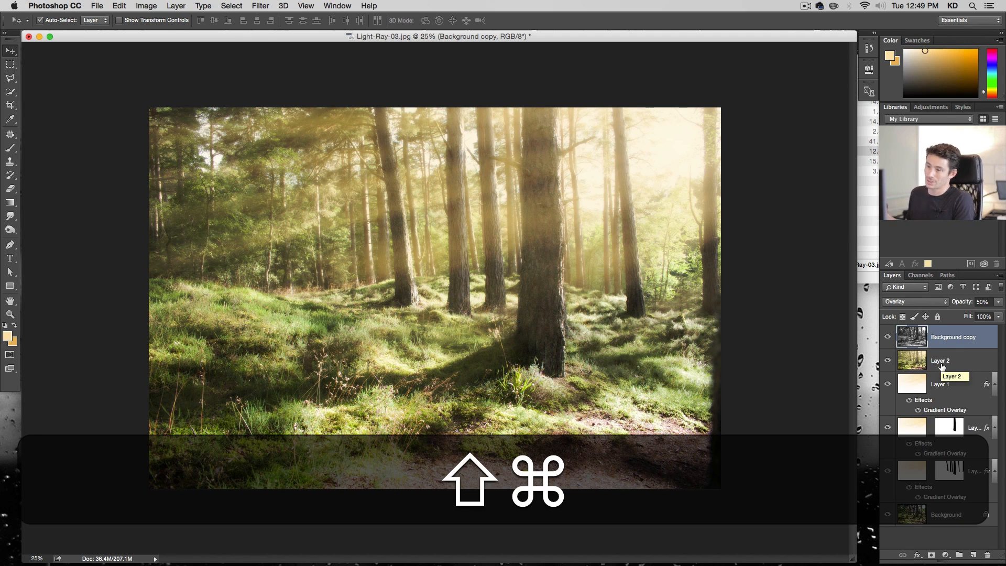
pyautogui.press('shift+super+s')
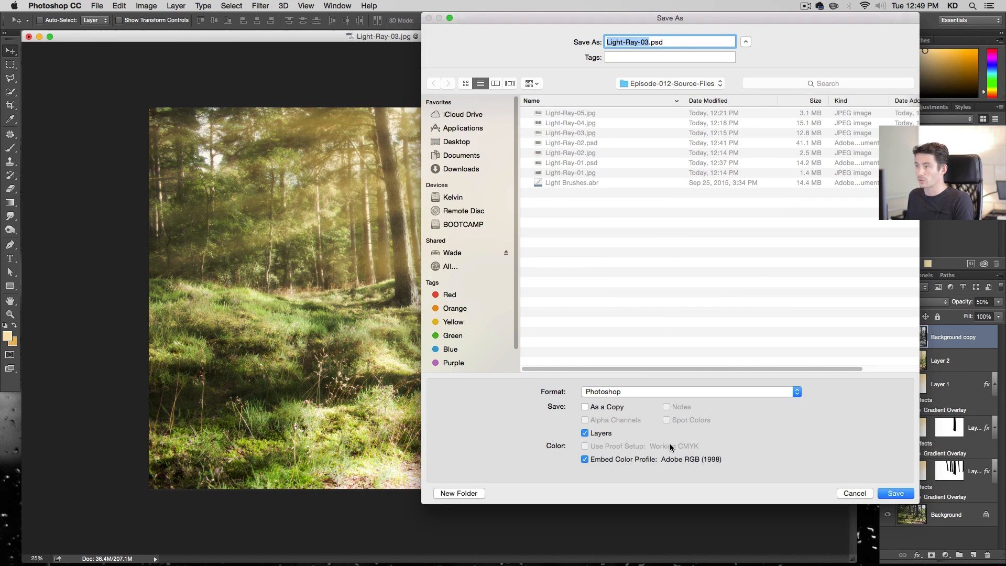
pyautogui.click(897, 493)
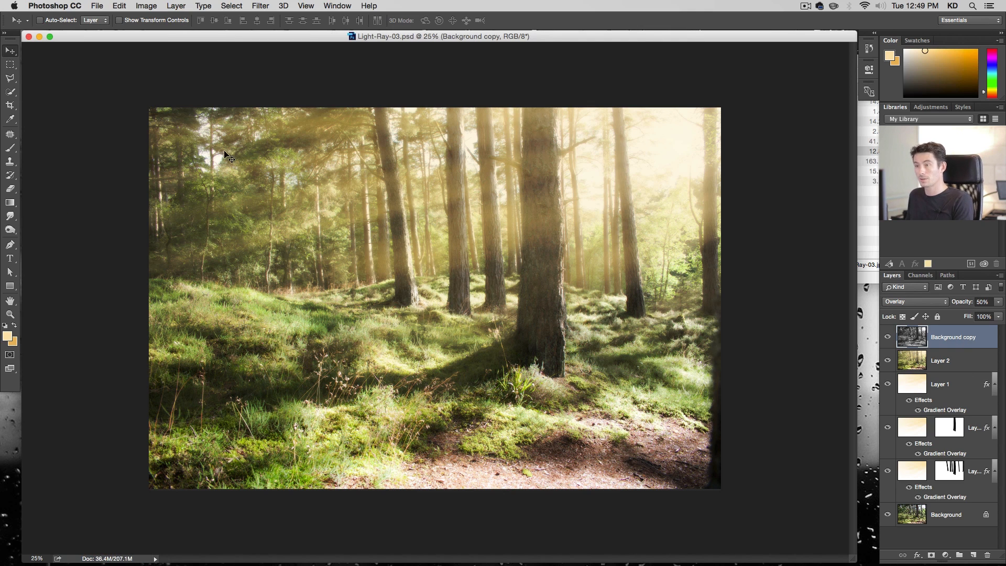
# Close the document and open Light-Ray-04.jpg from the source files folder
pyautogui.click(28, 36)
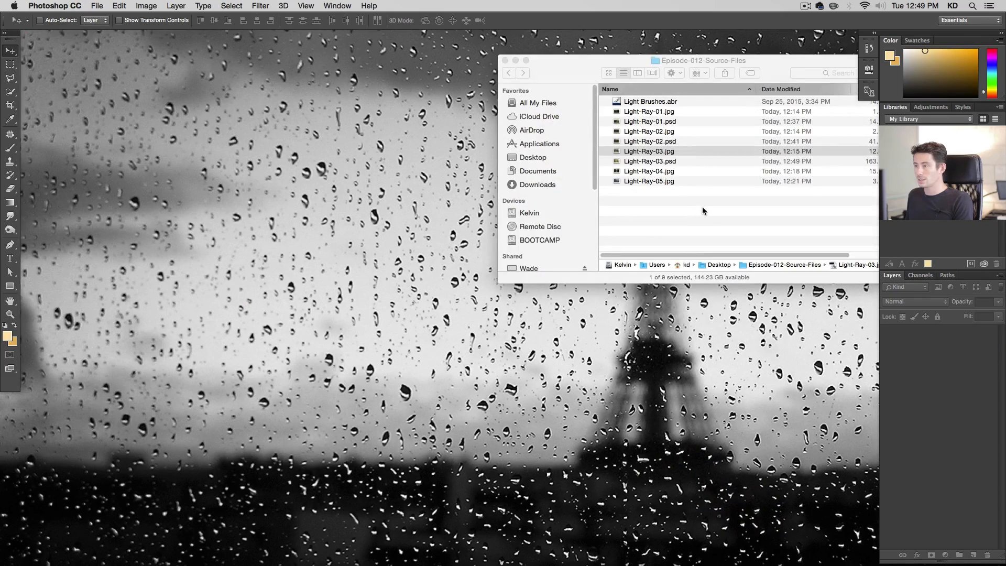
pyautogui.click(678, 187)
pyautogui.doubleClick(681, 171)
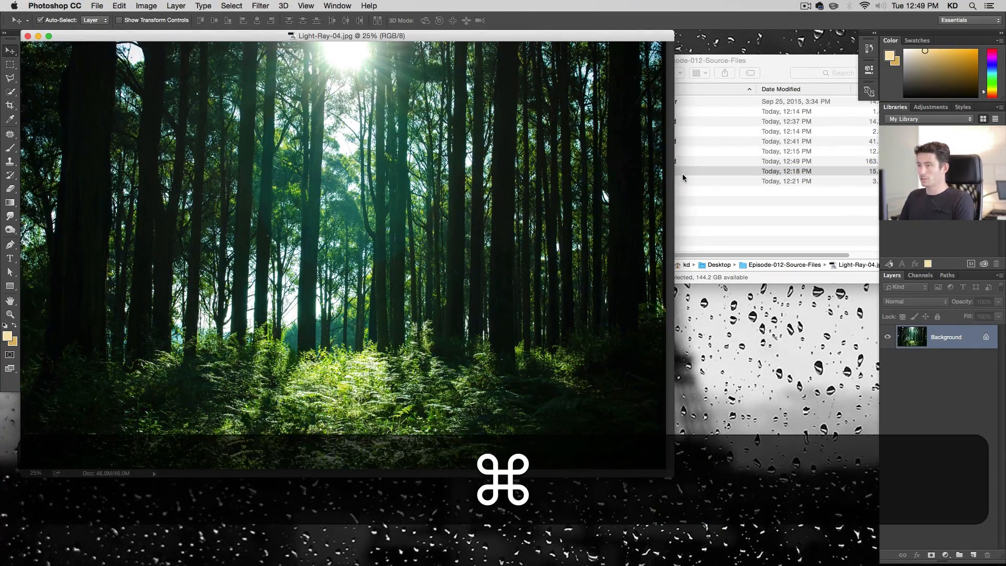
# Duplicate the Background layer of the forest photo
pyautogui.press('super+plus')
pyautogui.press('super+alt+plus')
pyautogui.press('super+alt+minus')
pyautogui.press('super+alt+minus')
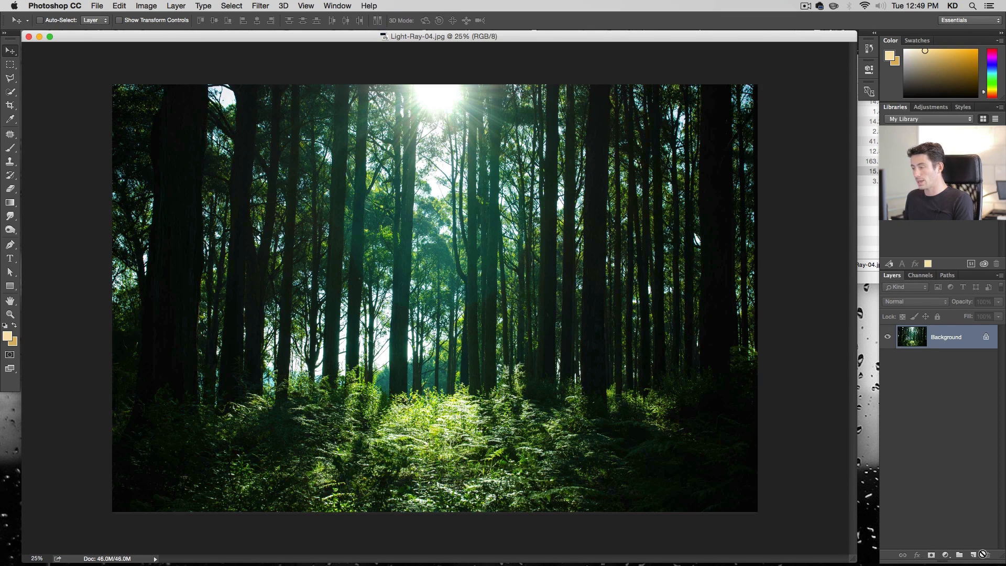
pyautogui.press('super+j')
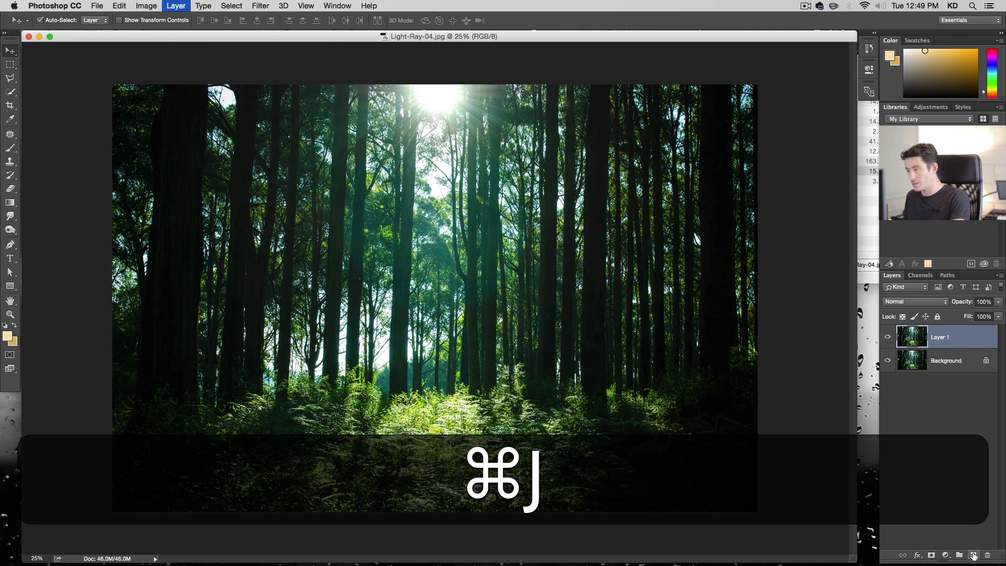
# Fully desaturate the duplicate layer with Hue/Saturation
pyautogui.click(264, 6)
pyautogui.click(263, 5)
pyautogui.press('super+u')
pyautogui.moveTo(478, 232); pyautogui.dragTo(425, 231)
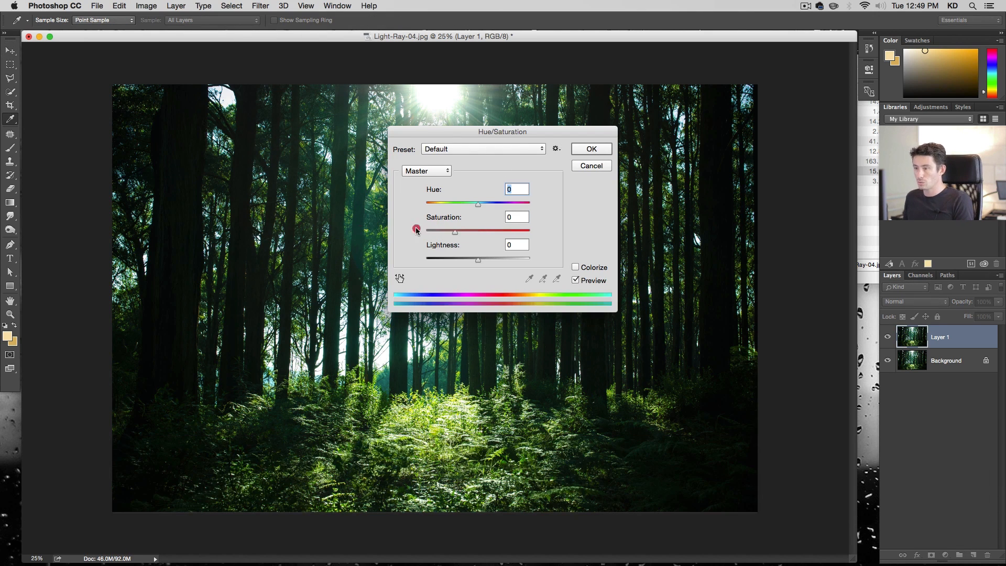
pyautogui.click(583, 151)
pyautogui.press('v')
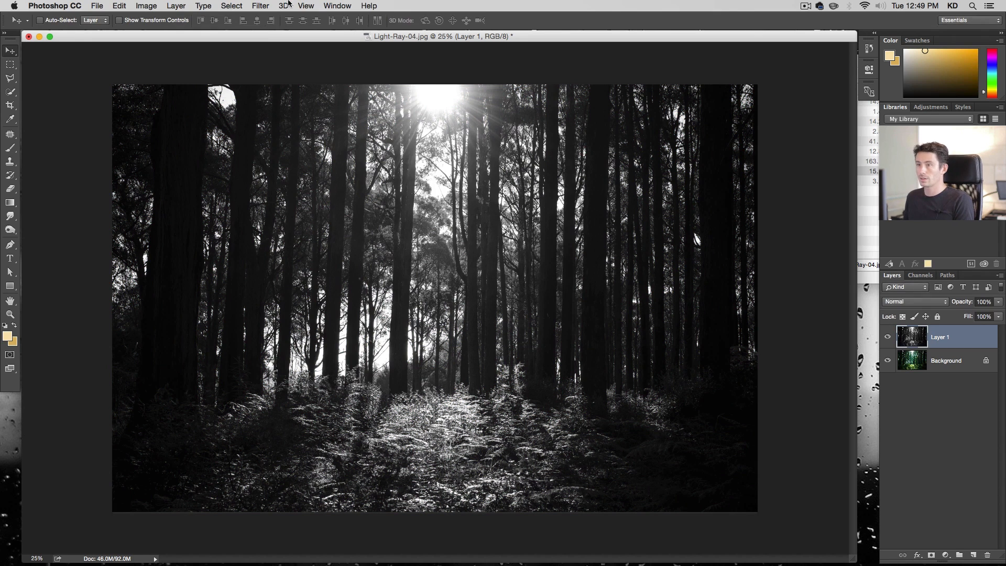
# Apply a Gaussian Blur with a 9.5 pixel radius to the desaturated layer
pyautogui.click(260, 6)
pyautogui.moveTo(287, 143)
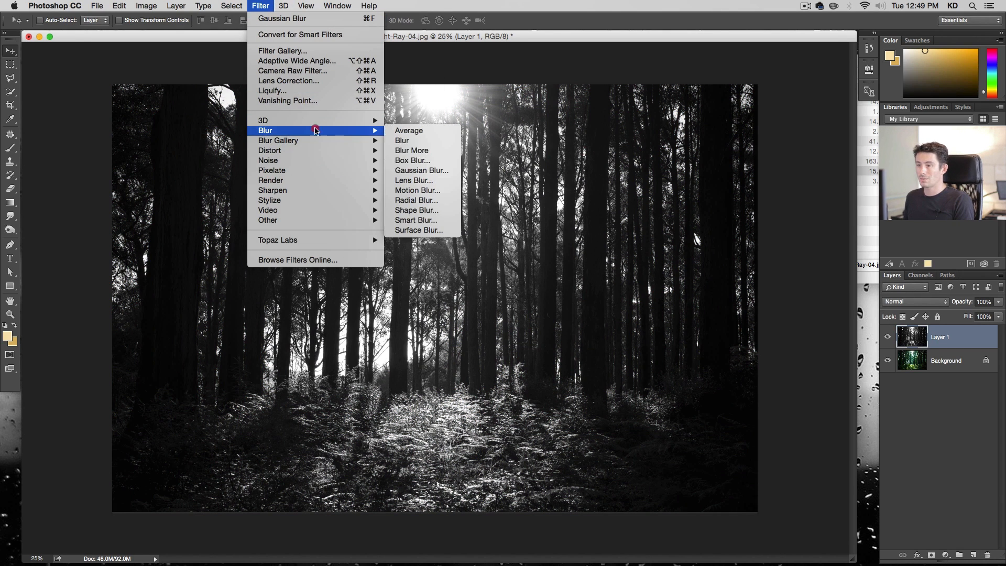
pyautogui.click(414, 170)
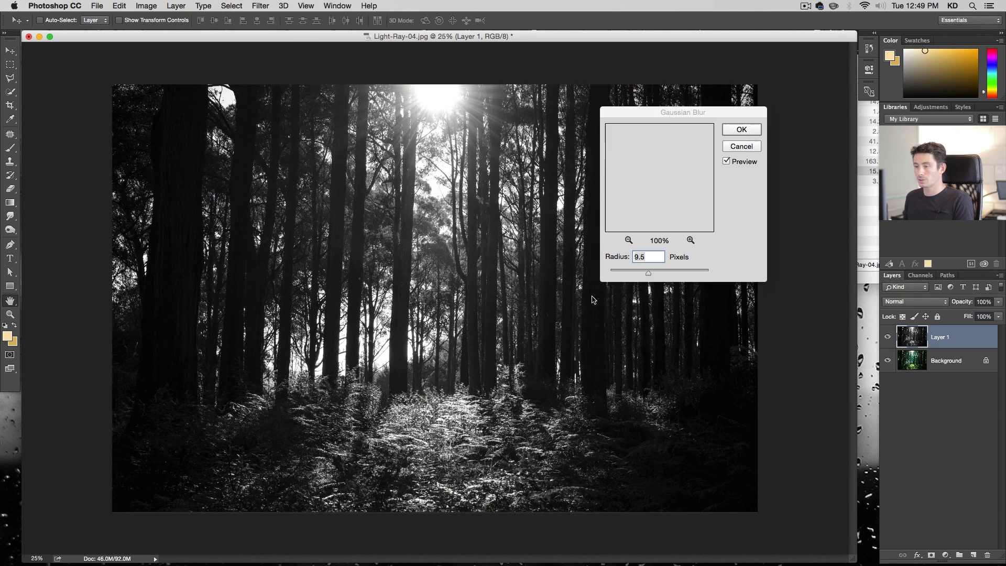
pyautogui.click(527, 244)
pyautogui.click(741, 129)
# Set the blurred layer to Overlay blend mode at 50% opacity and compare it on and off
pyautogui.click(925, 301)
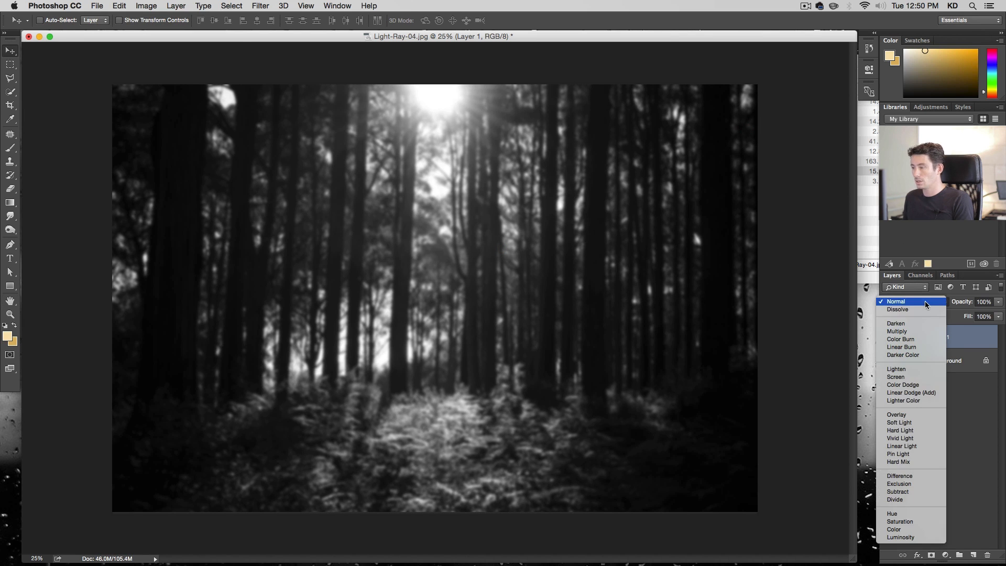
pyautogui.click(940, 414)
pyautogui.click(984, 302)
pyautogui.write('50')
pyautogui.press('Return')
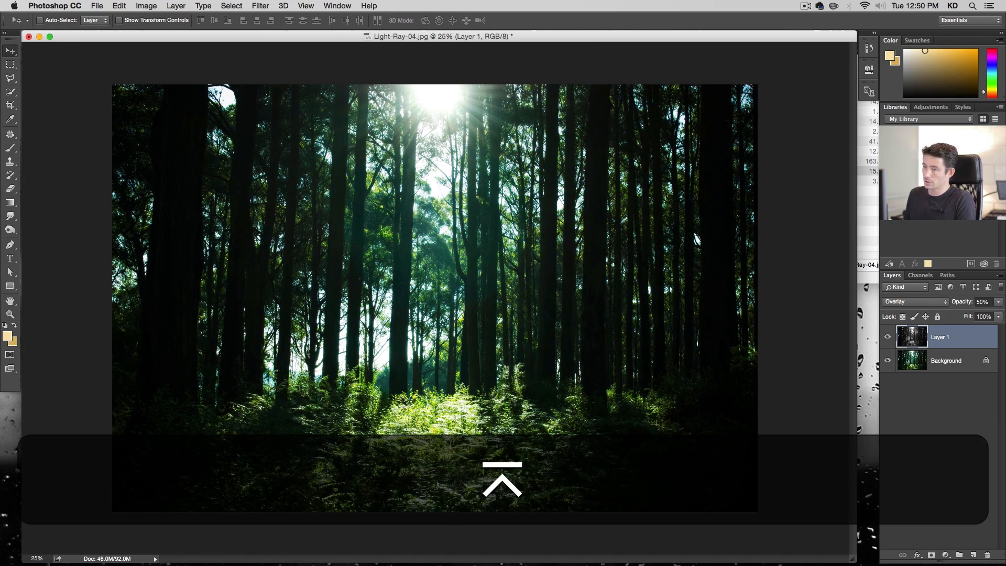
pyautogui.click(888, 338)
pyautogui.click(888, 338)
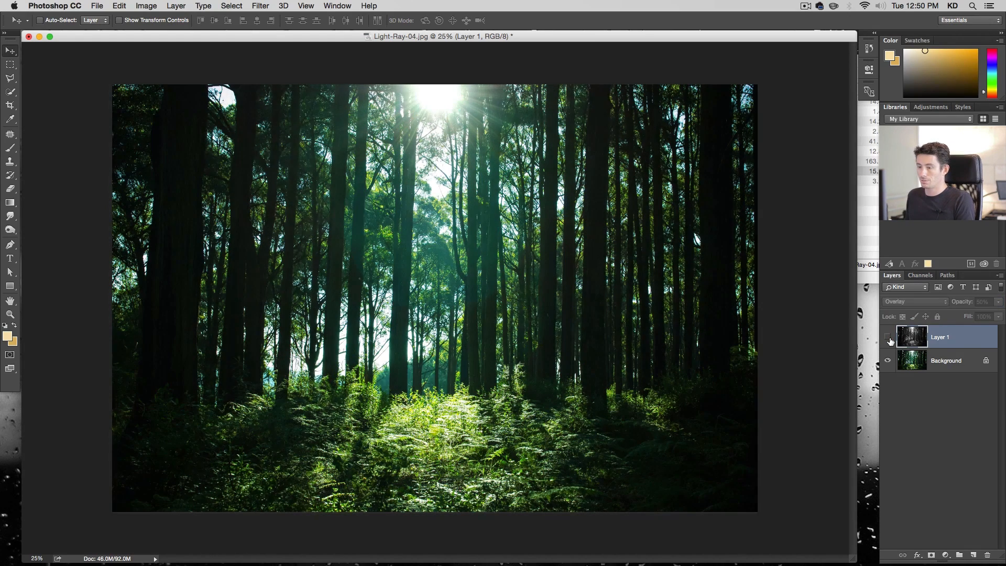
pyautogui.click(888, 337)
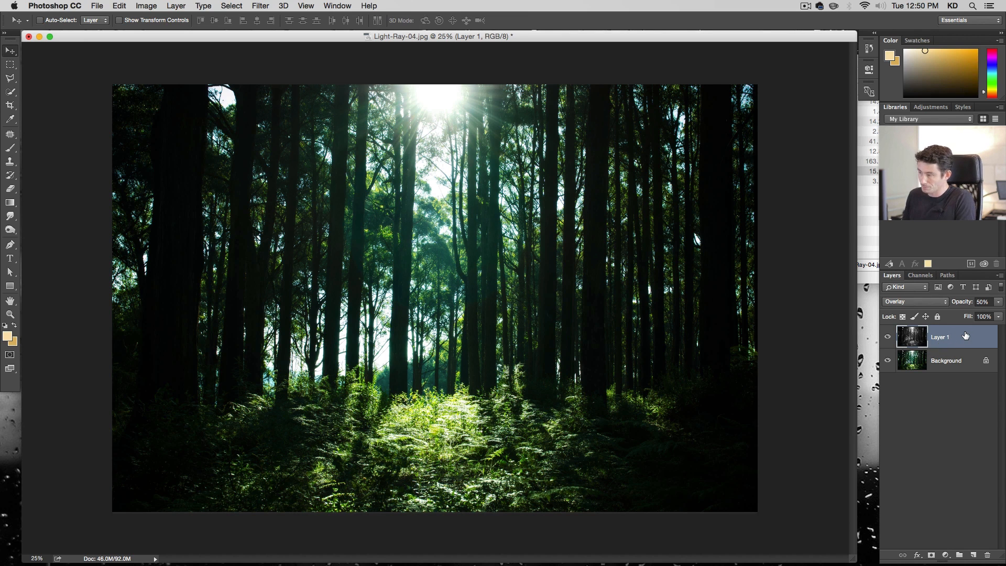
# Stamp visible layers into a merged layer and apply Camera Raw Filter with Clarity -27, Shadows +70 and slightly raised Exposure
pyautogui.press('alt+shift+super+e')
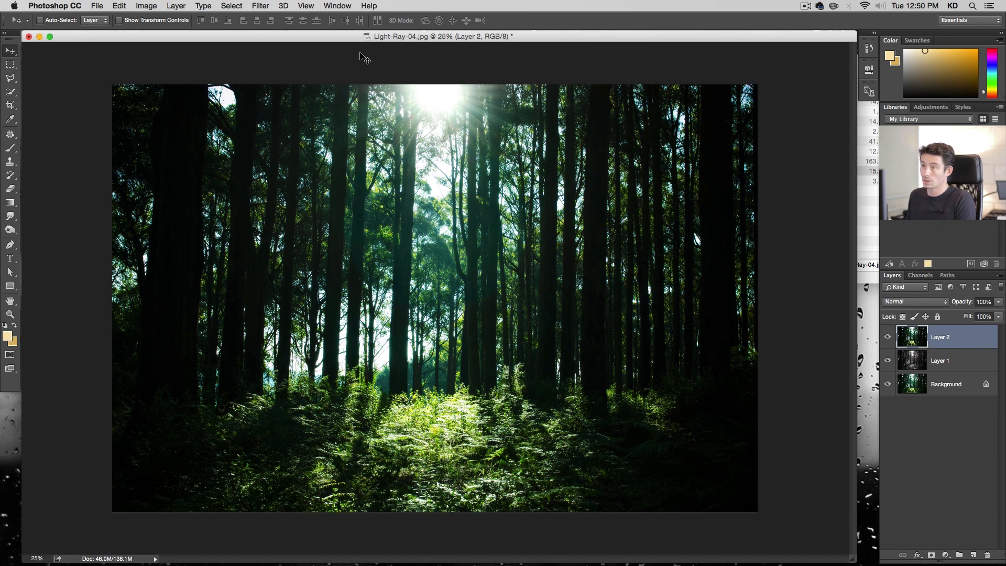
pyautogui.click(261, 6)
pyautogui.click(284, 72)
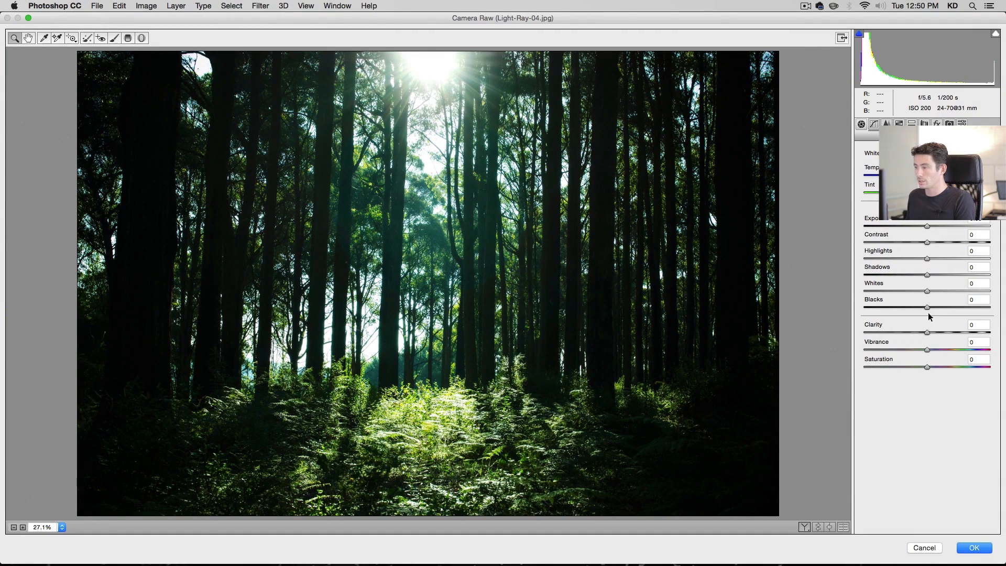
pyautogui.moveTo(917, 336); pyautogui.dragTo(910, 335)
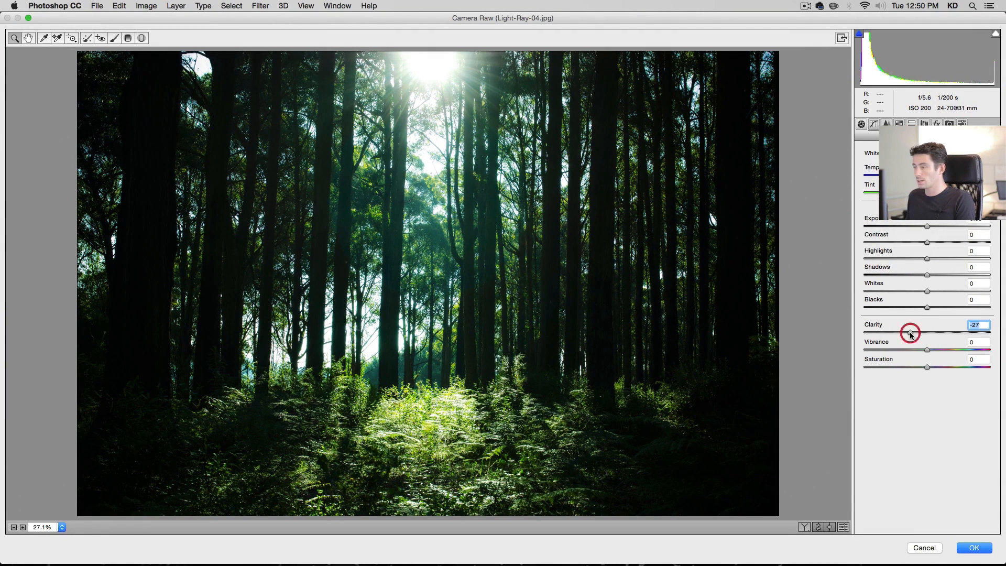
pyautogui.click(935, 227)
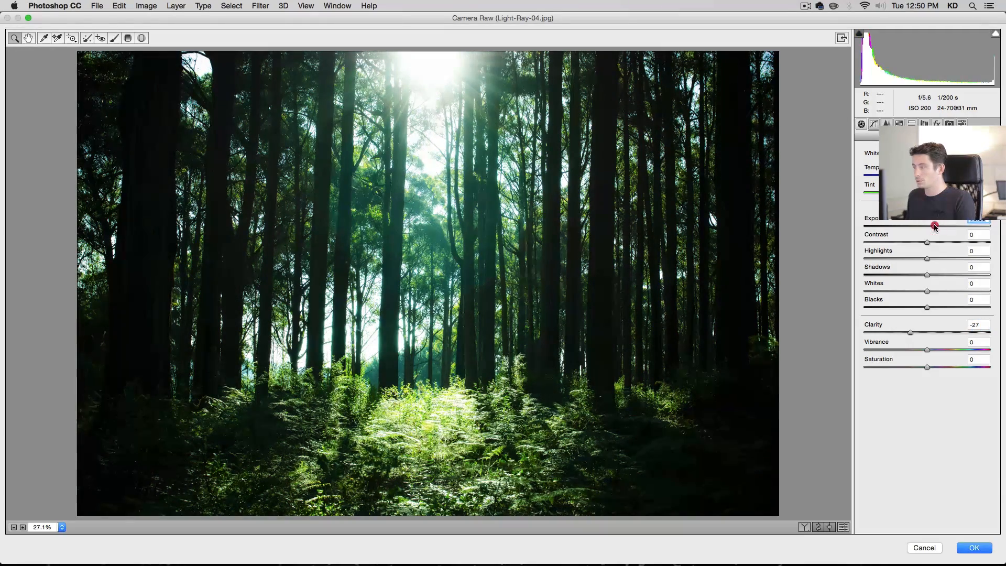
pyautogui.moveTo(948, 274); pyautogui.dragTo(971, 273)
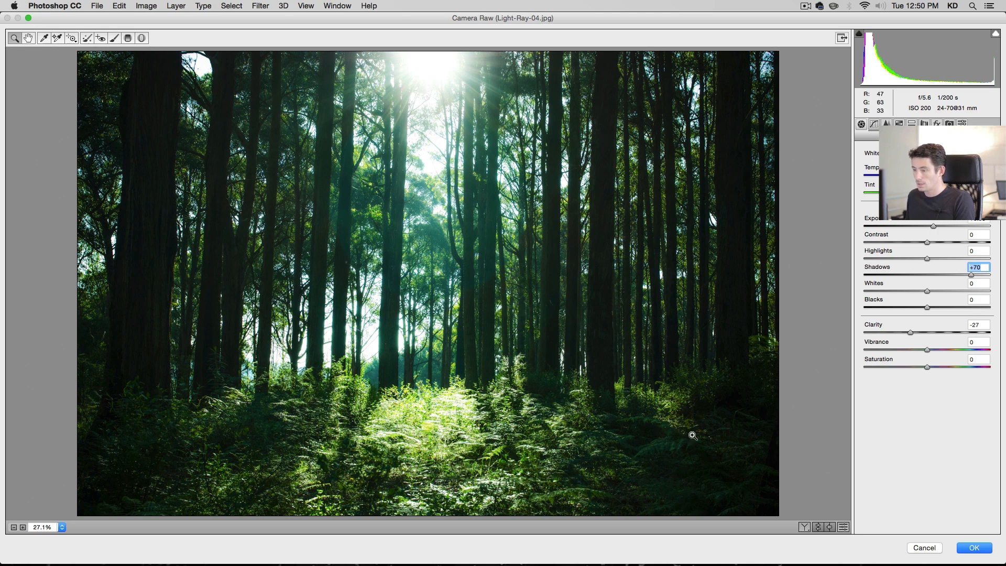
pyautogui.click(933, 226)
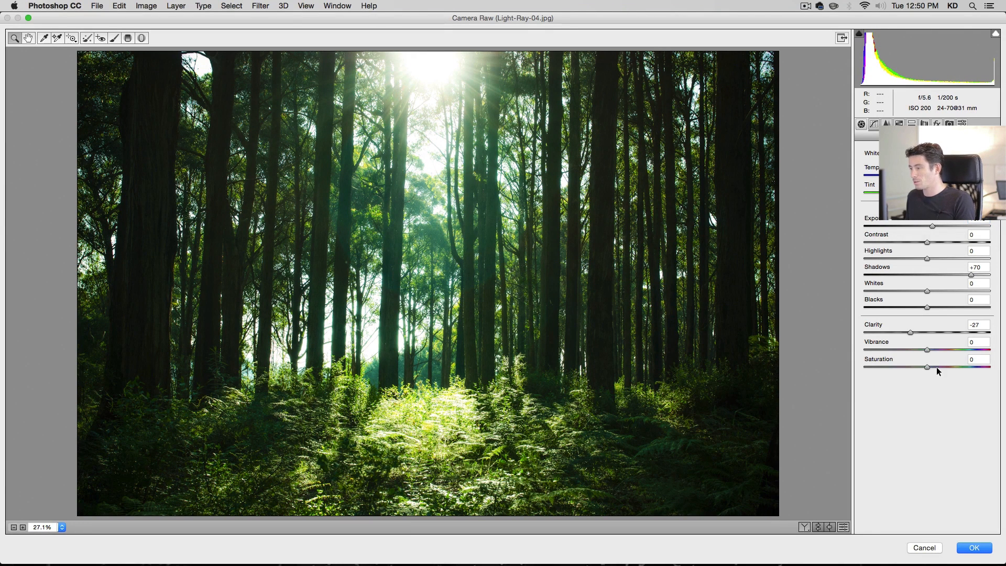
pyautogui.click(973, 548)
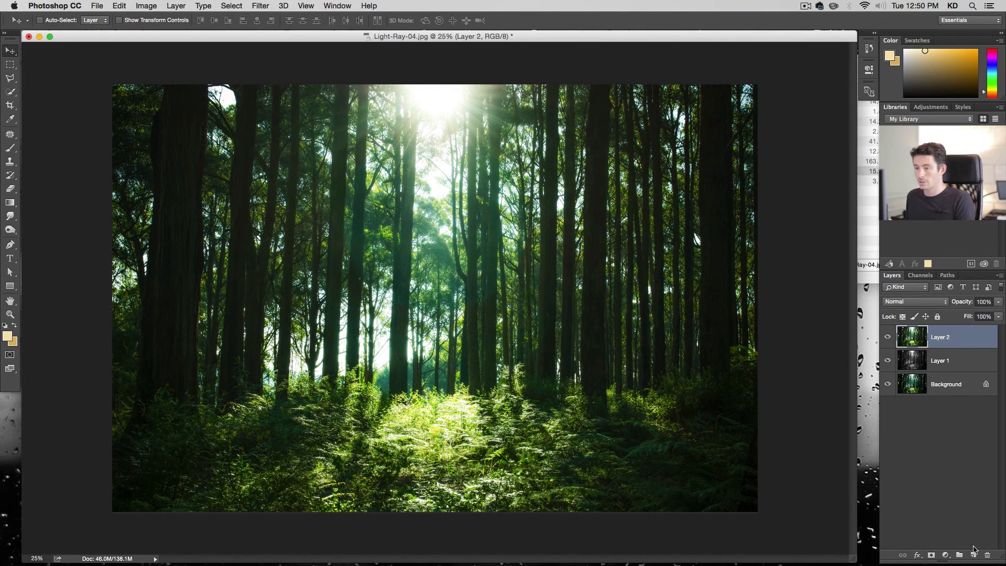
# Create a new layer and stamp a 3000 px light-ray brush near the top of the forest photo
pyautogui.click(973, 555)
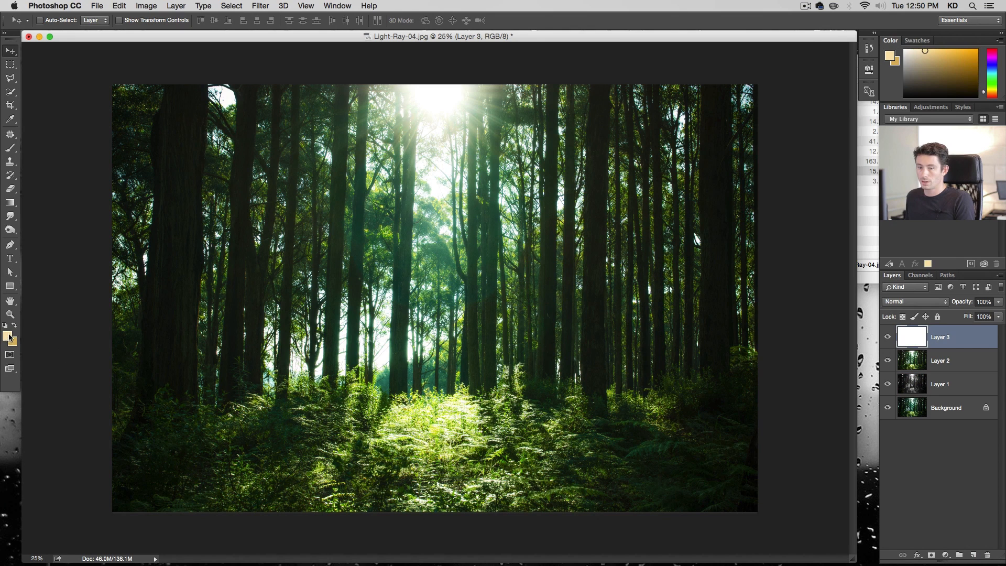
pyautogui.press('b')
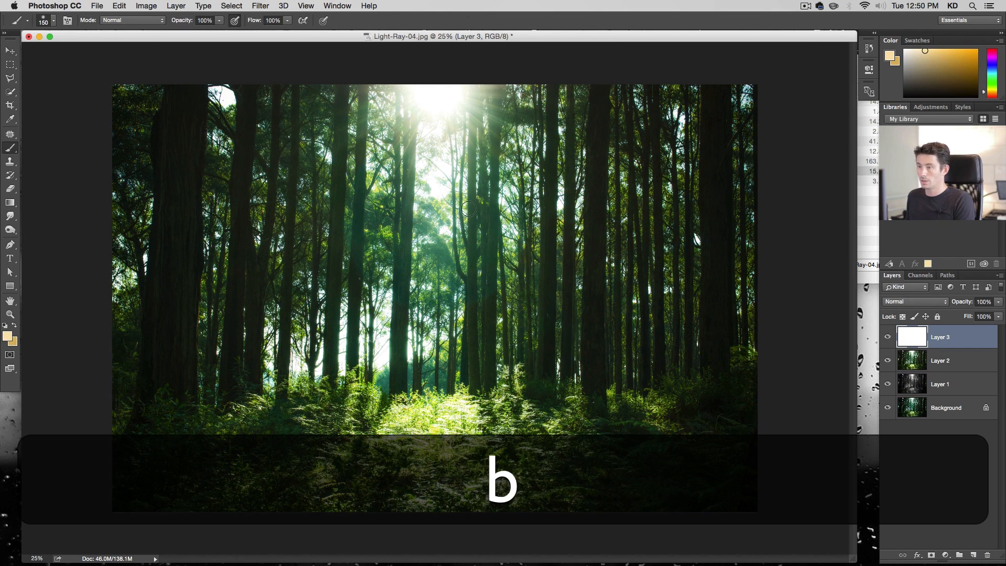
pyautogui.rightClick(461, 211)
pyautogui.scroll(-8, 537, 328)
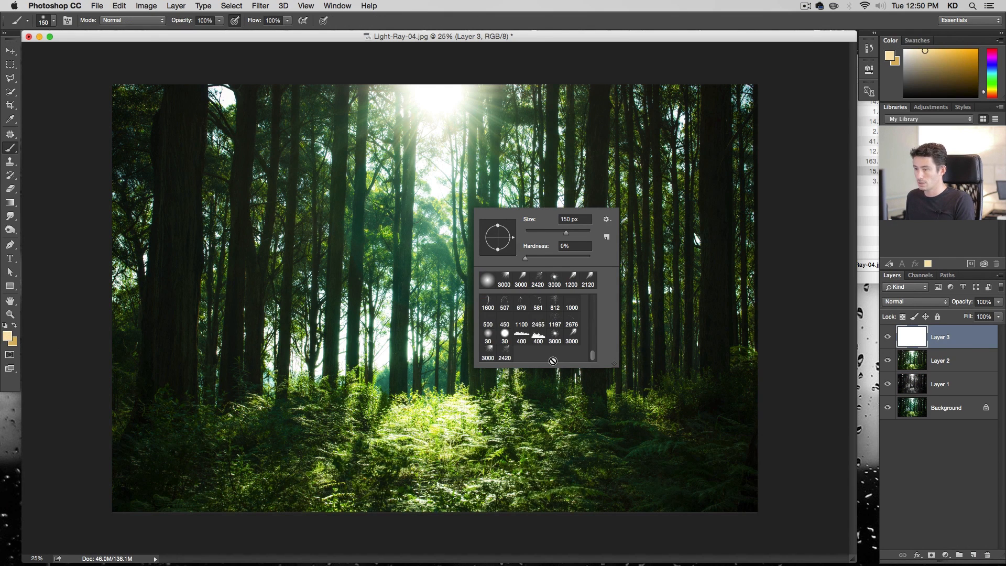
pyautogui.click(555, 336)
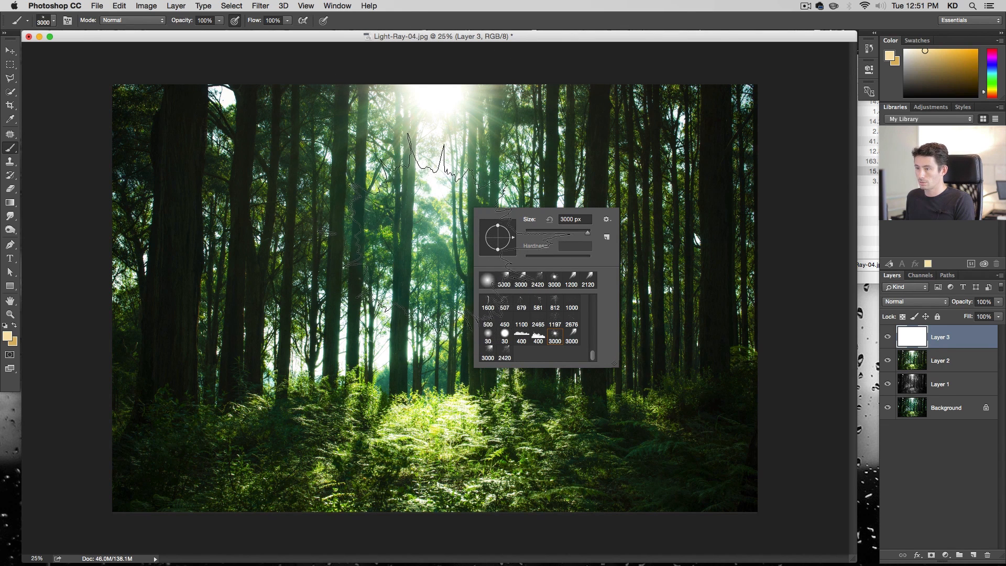
pyautogui.click(434, 232)
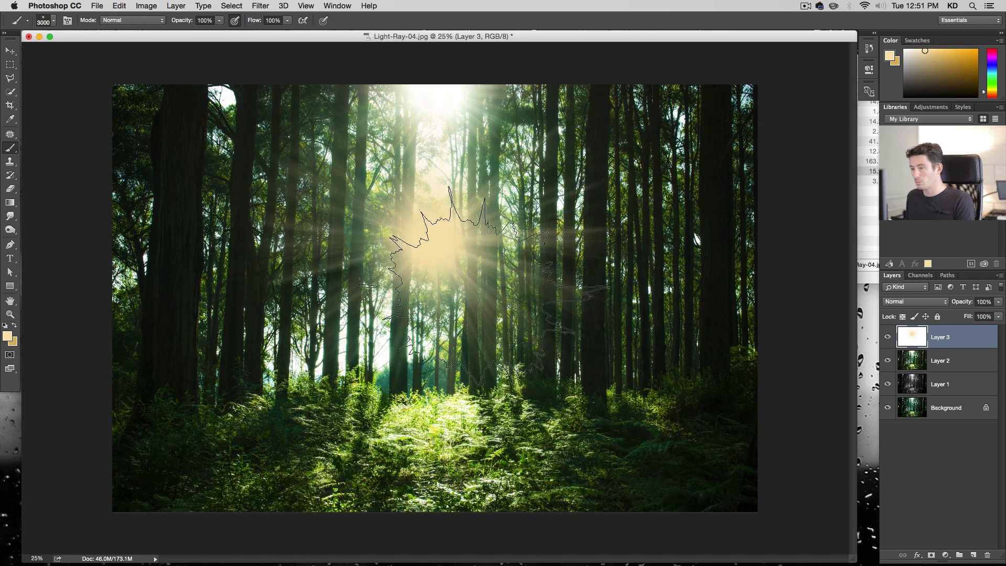
# Enlarge the light-ray stamp and move it upward with Free Transform
pyautogui.press('super+t')
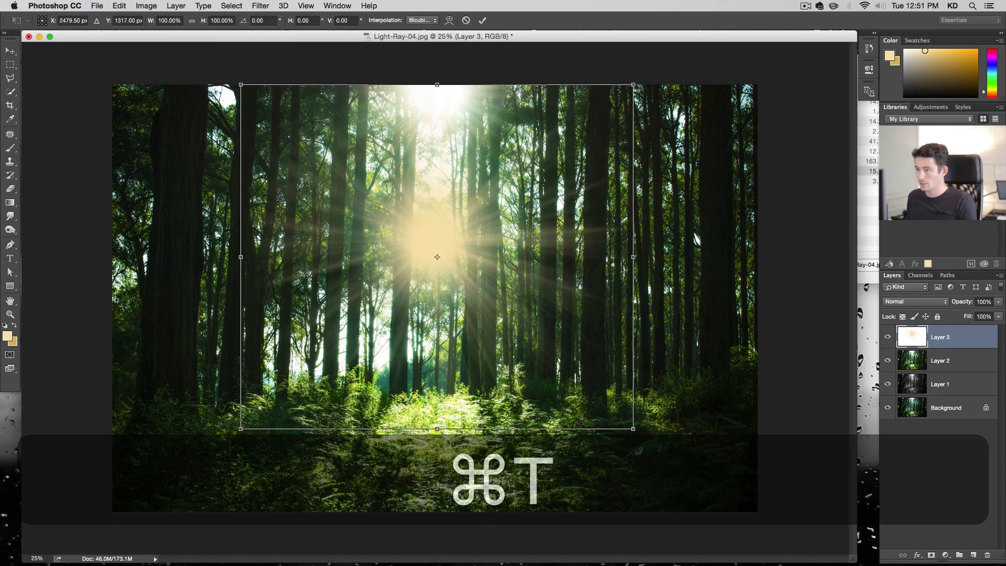
pyautogui.moveTo(633, 430); pyautogui.dragTo(840, 478)
pyautogui.moveTo(496, 354); pyautogui.dragTo(506, 248)
pyautogui.press('Return')
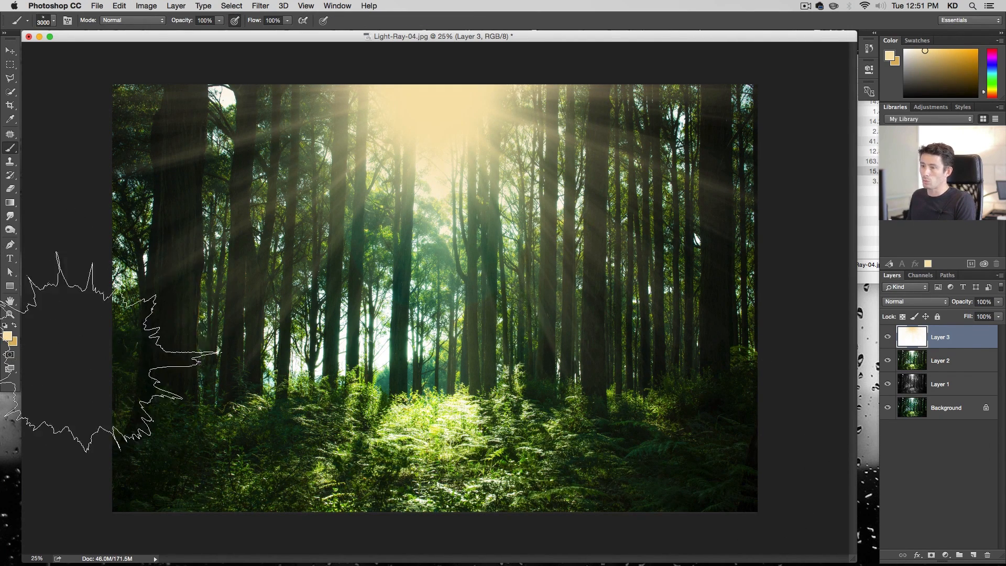
# Set the foreground colour to pale yellow #fff2cf
pyautogui.click(7, 336)
pyautogui.moveTo(395, 160); pyautogui.dragTo(388, 147)
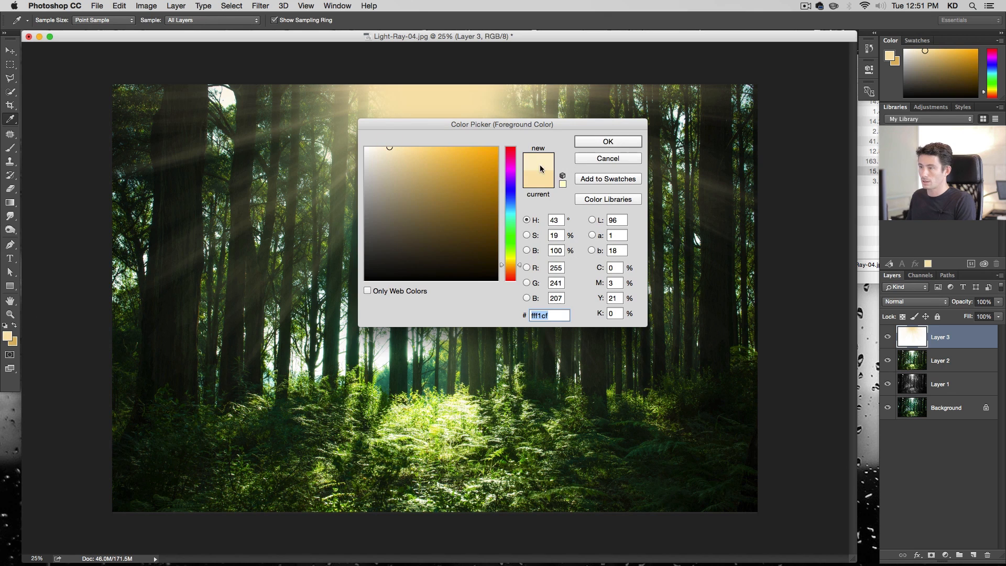
pyautogui.moveTo(520, 268); pyautogui.dragTo(520, 266)
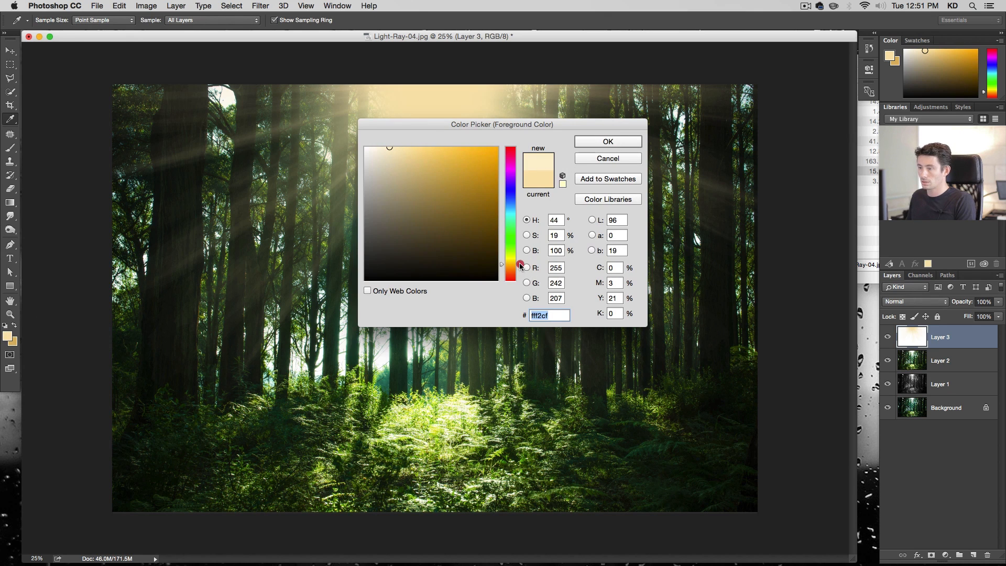
pyautogui.click(619, 143)
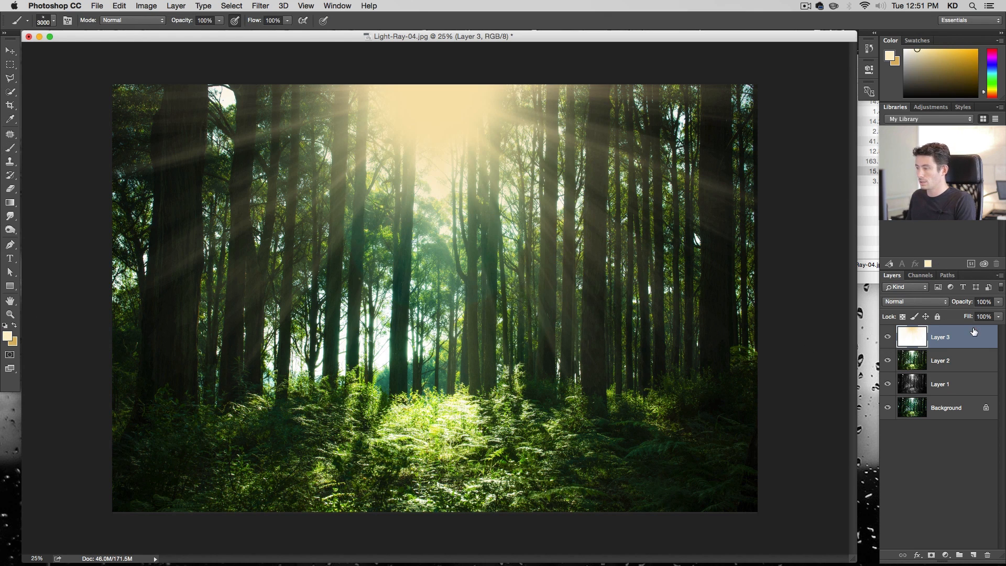
# Add a Gradient Overlay style to the ray layer, using Radial style with a -92° angle
pyautogui.doubleClick(973, 331)
pyautogui.click(316, 261)
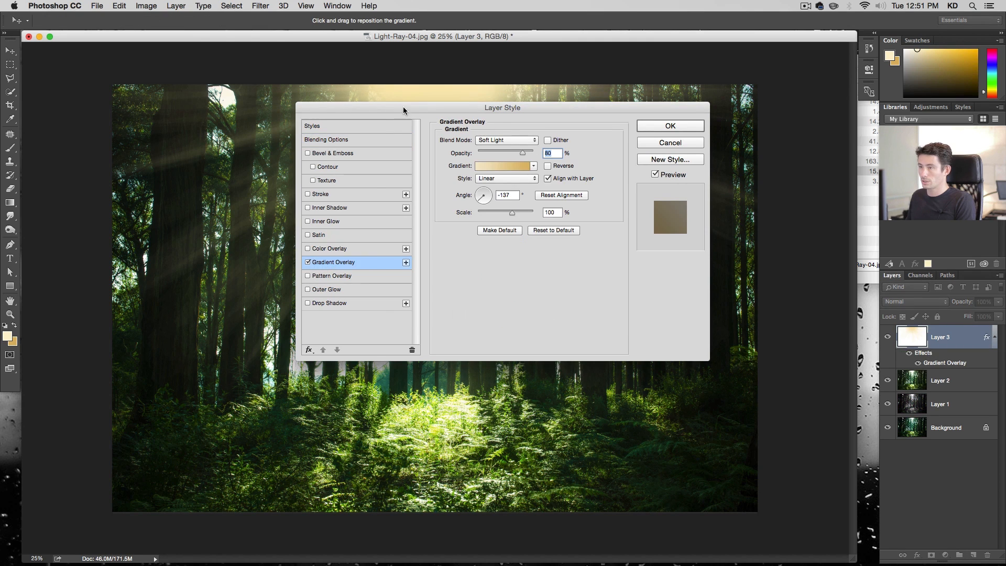
pyautogui.moveTo(403, 108); pyautogui.dragTo(669, 181)
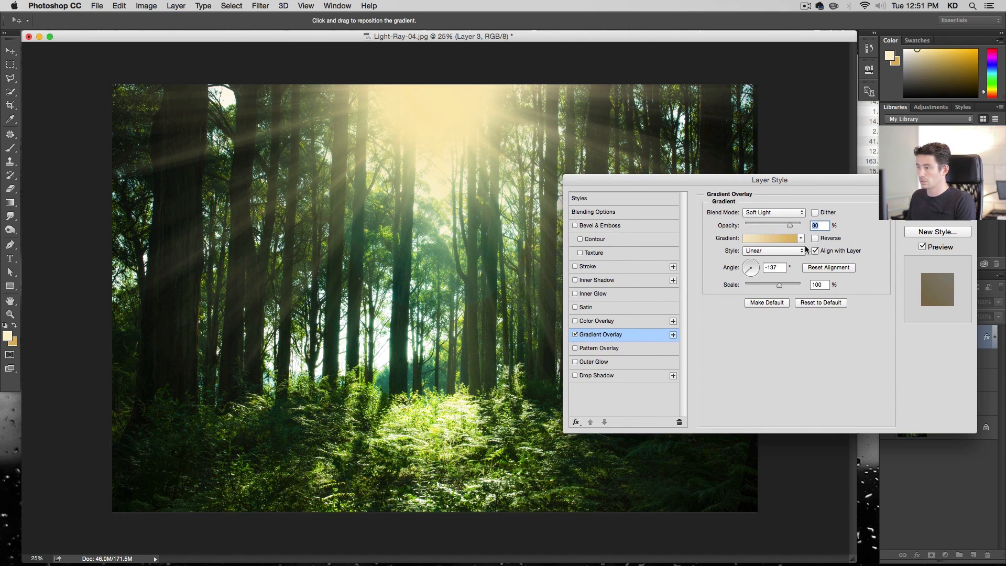
pyautogui.click(774, 212)
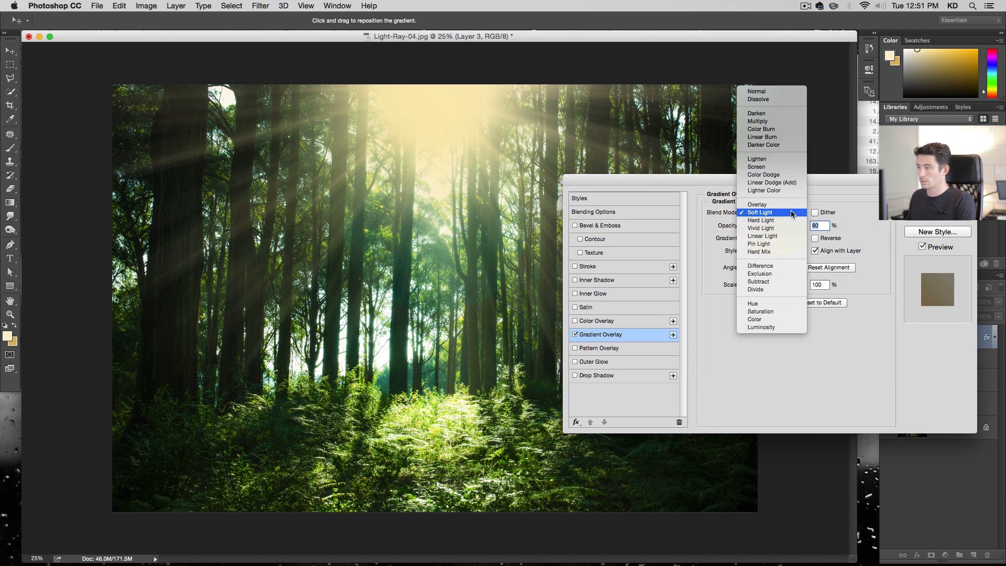
pyautogui.click(781, 92)
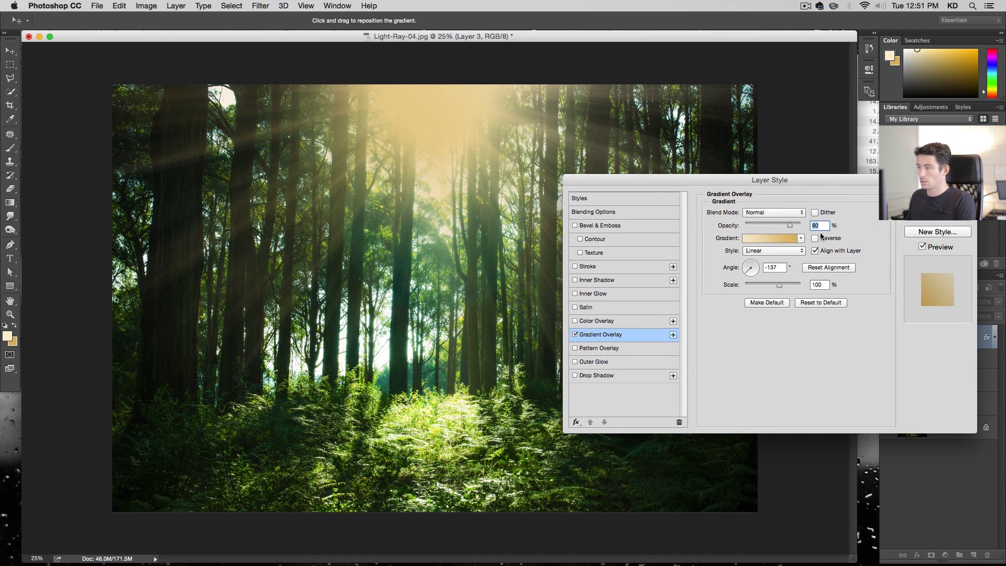
pyautogui.moveTo(748, 271)
pyautogui.mouseDown()
pyautogui.moveTo(750, 256)
pyautogui.moveTo(751, 288)
pyautogui.mouseUp()
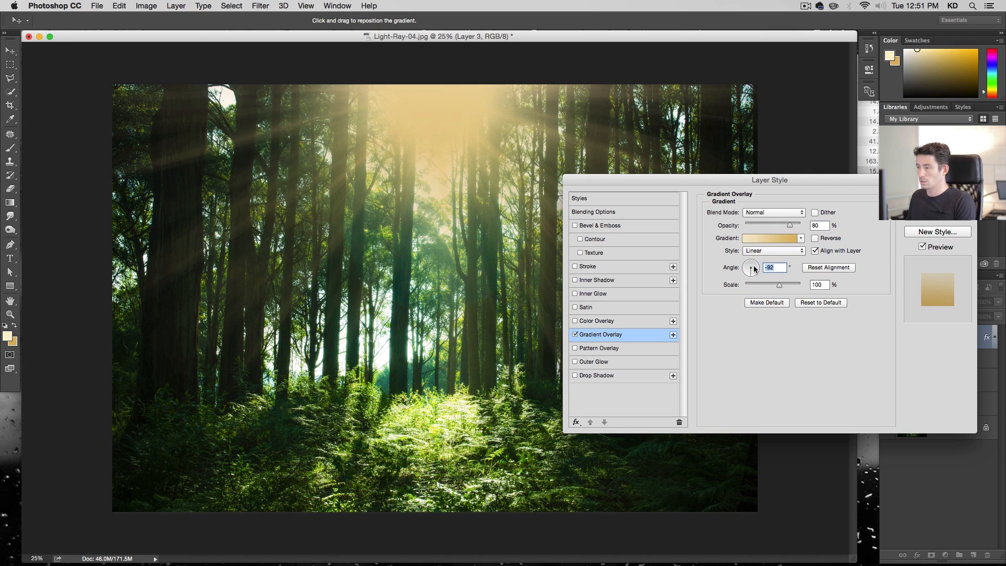
pyautogui.click(758, 251)
pyautogui.click(767, 259)
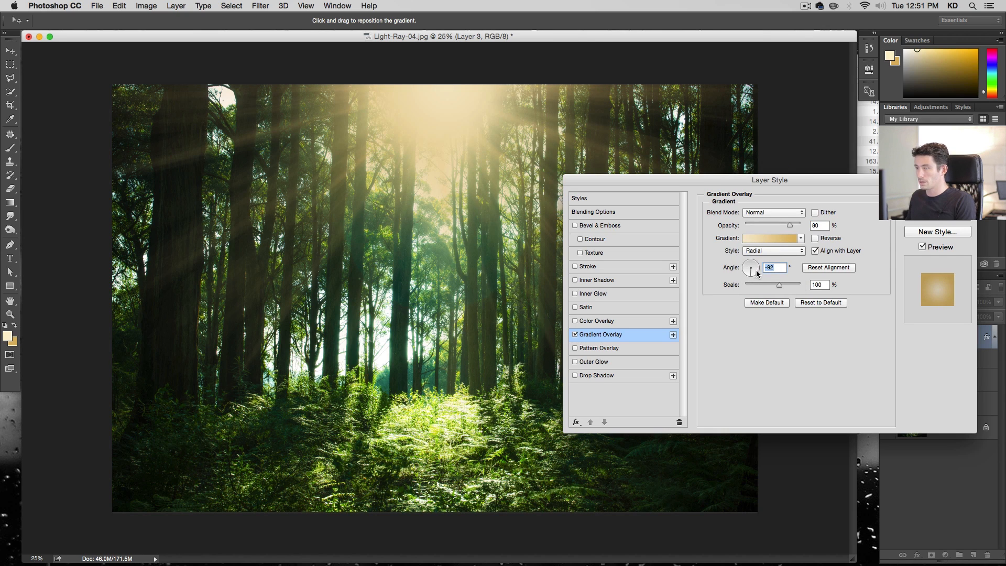
# Set the gradient overlay's scale to 138%, opacity to 100% and blend mode to Soft Light, then confirm
pyautogui.click(815, 239)
pyautogui.click(815, 238)
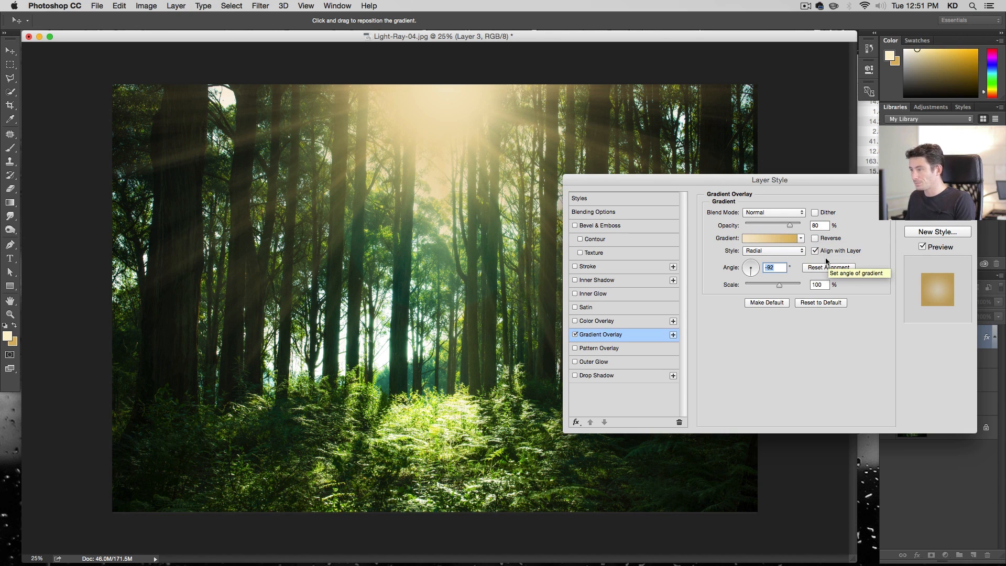
pyautogui.moveTo(781, 284); pyautogui.dragTo(796, 288)
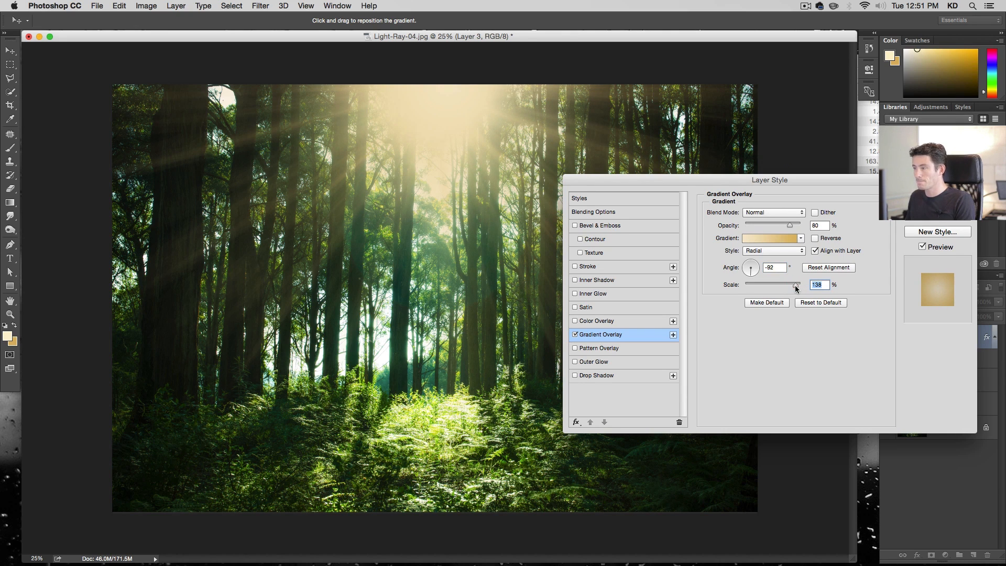
pyautogui.click(813, 225)
pyautogui.moveTo(790, 225); pyautogui.dragTo(817, 226)
pyautogui.click(795, 214)
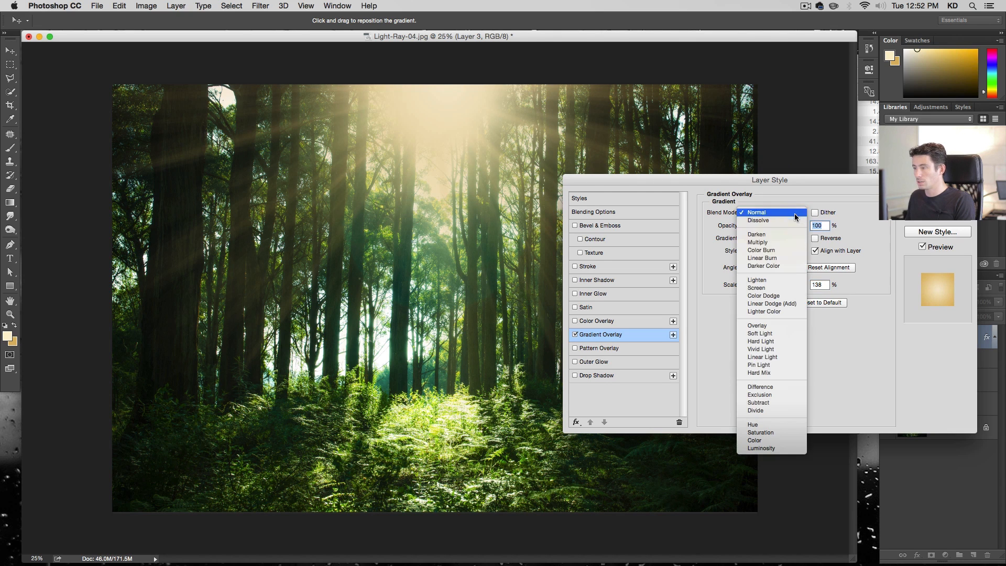
pyautogui.click(794, 339)
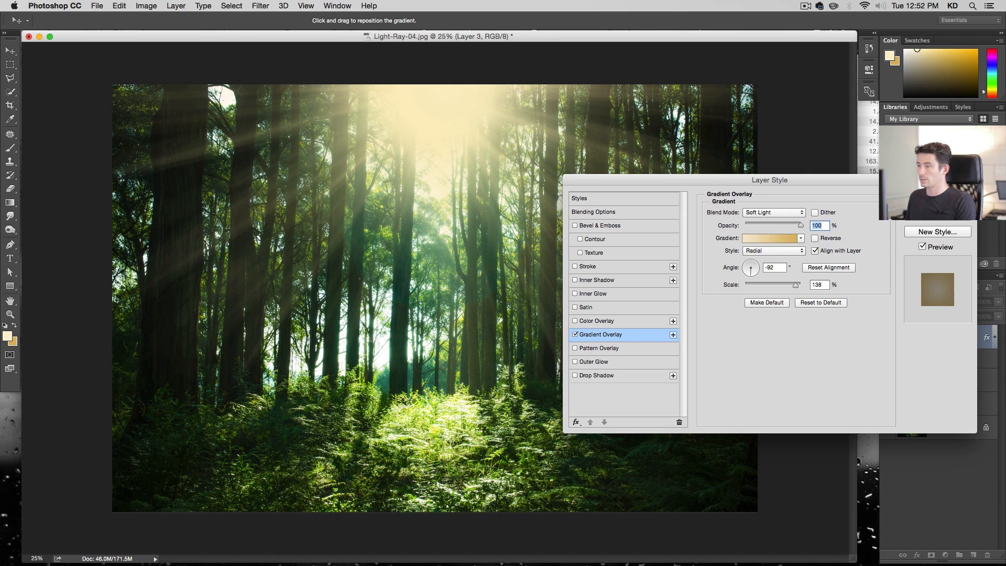
pyautogui.press('Return')
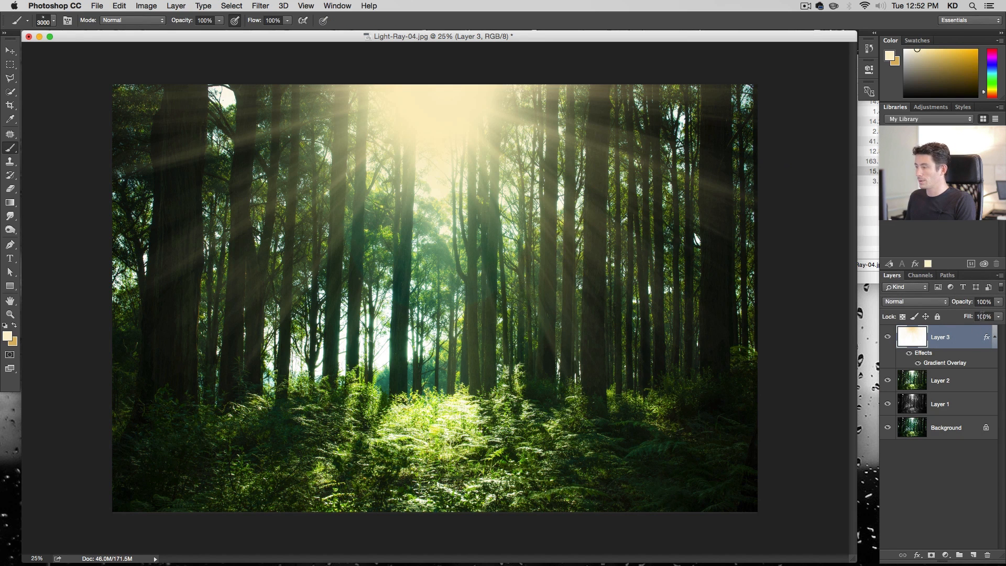
# Lower the ray layer's opacity to 95% and scale it up about 125% with Free Transform
pyautogui.click(997, 303)
pyautogui.moveTo(998, 315); pyautogui.dragTo(994, 315)
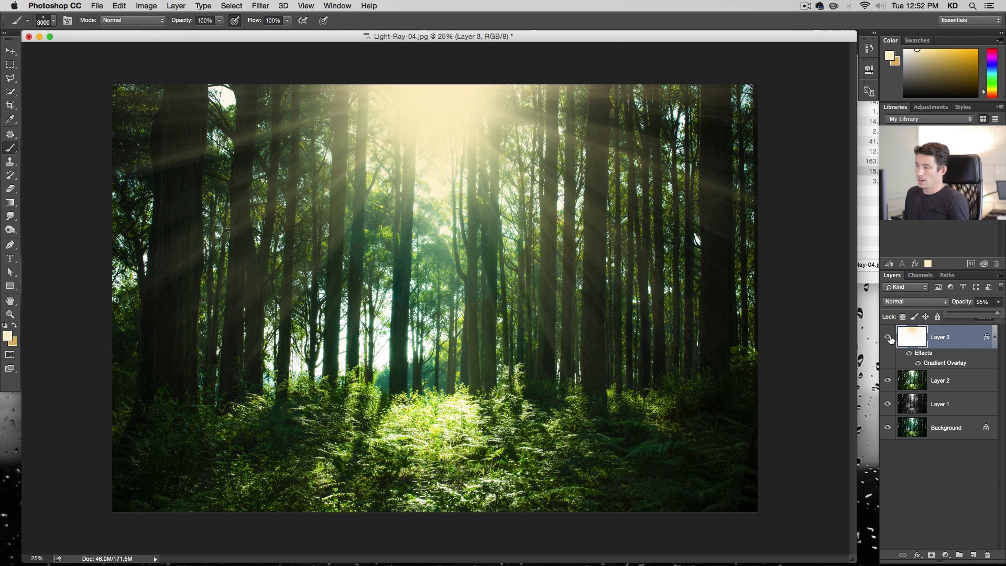
pyautogui.press('super+t')
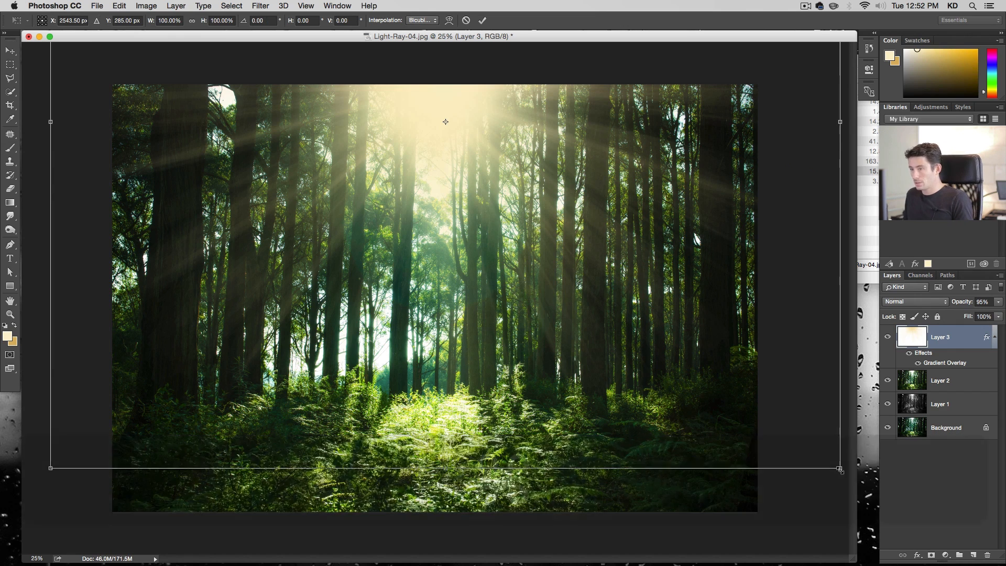
pyautogui.moveTo(841, 470); pyautogui.dragTo(965, 530)
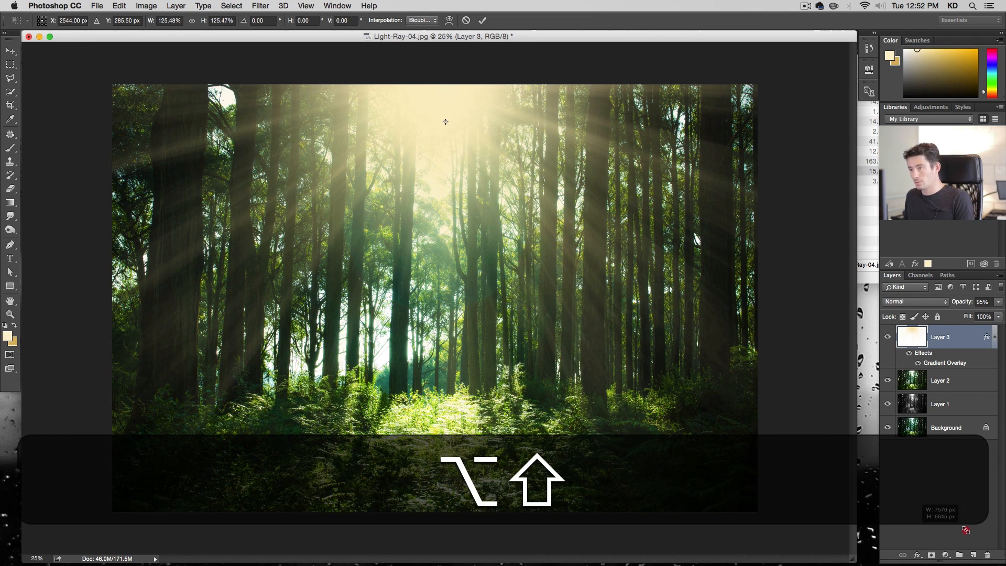
pyautogui.press('Return')
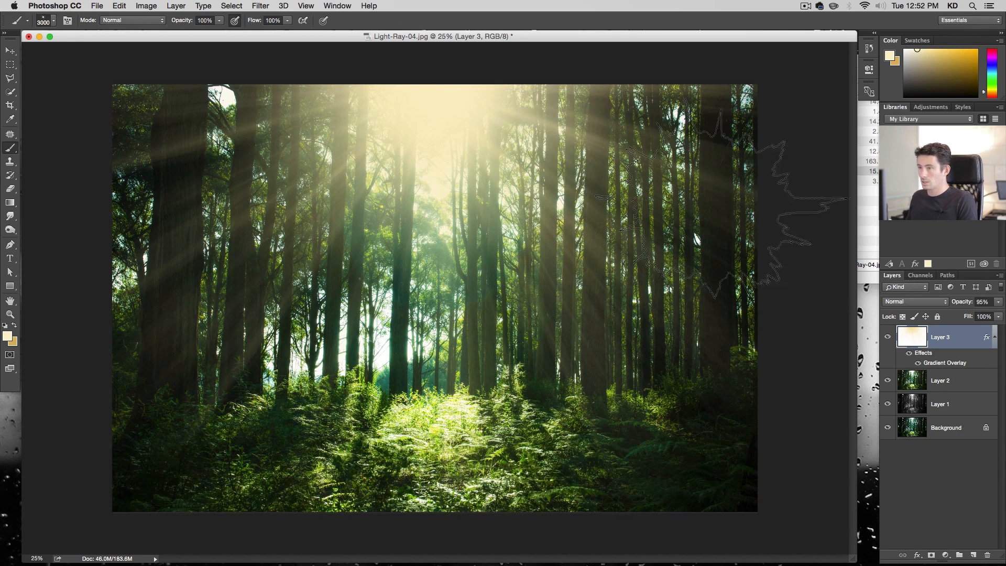
# Toggle the ray layer off and on to compare the effect
pyautogui.click(887, 338)
pyautogui.click(887, 337)
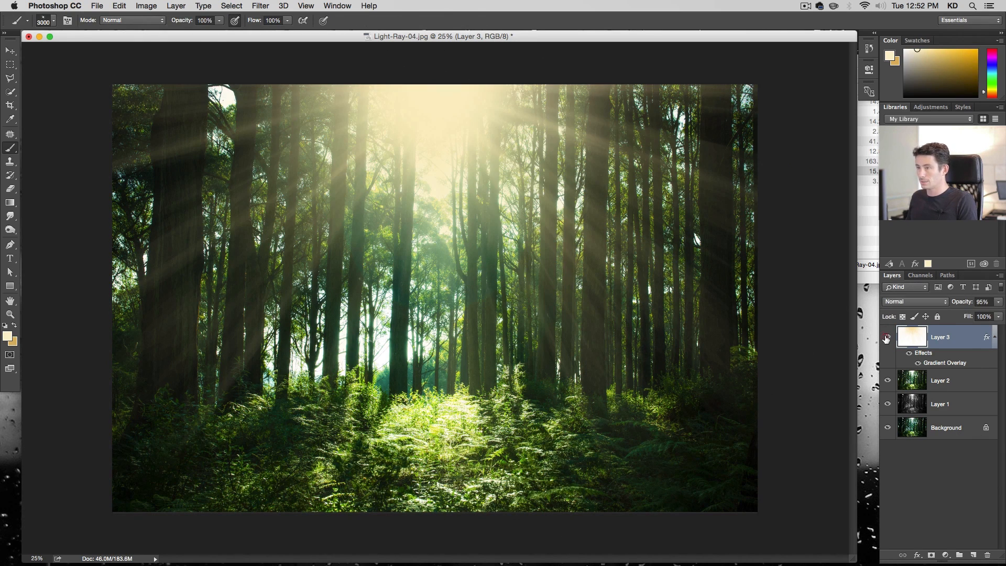
# Add a layer mask to the ray layer, paint over the sun glow with a soft round brush at 20% opacity, and compare
pyautogui.click(931, 555)
pyautogui.rightClick(583, 257)
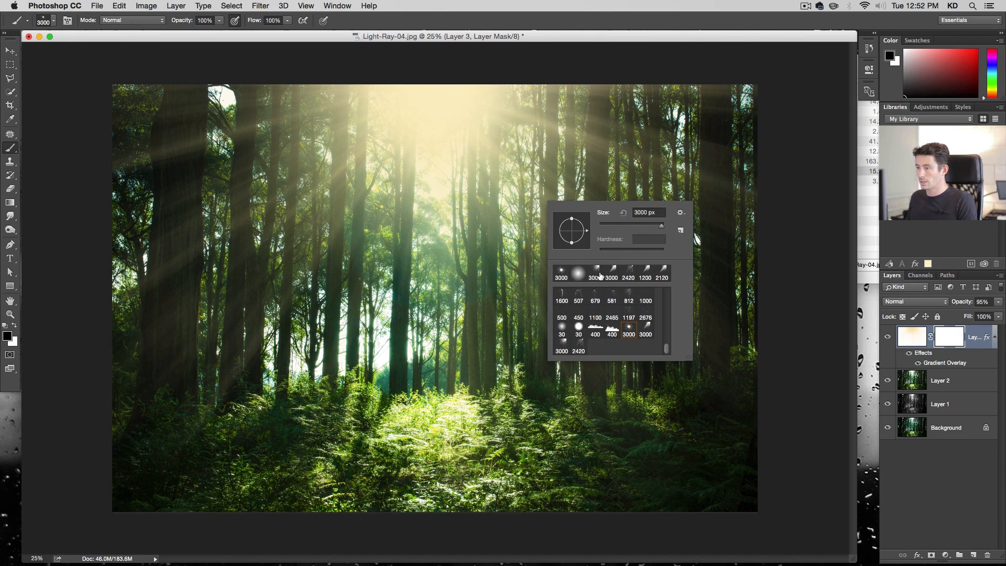
pyautogui.scroll(10, 611, 319)
pyautogui.click(561, 296)
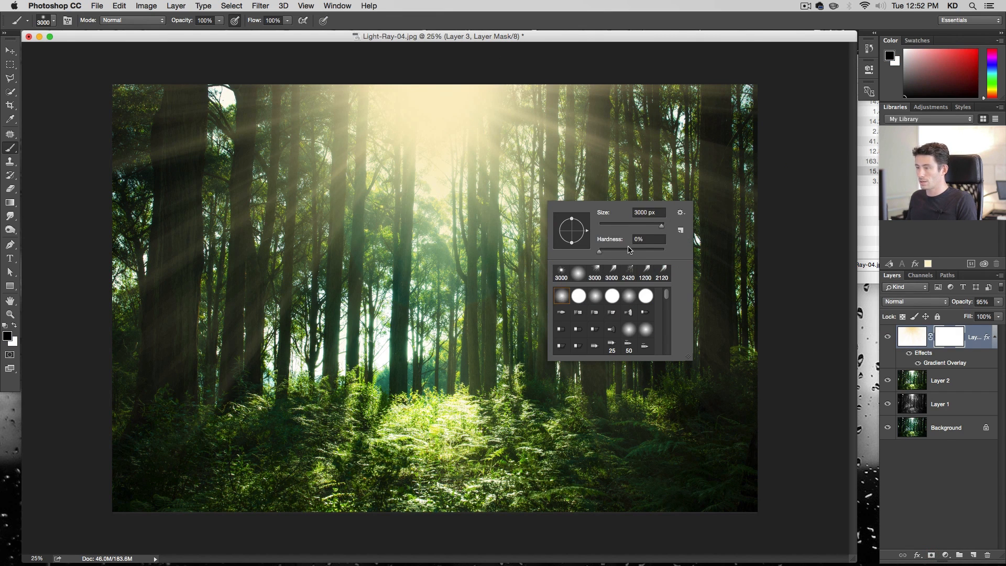
pyautogui.press('Return')
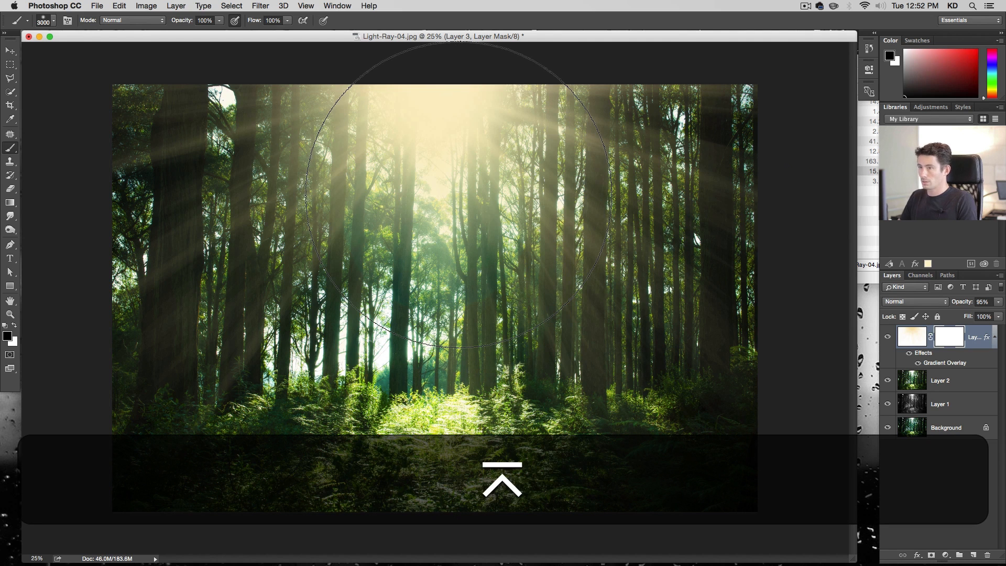
pyautogui.press('2')
pyautogui.press('0')
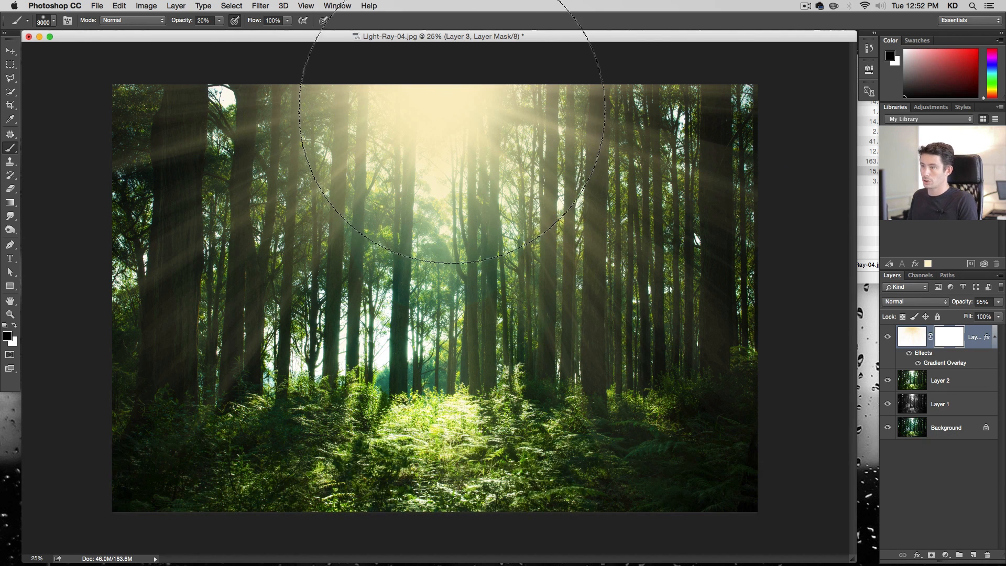
pyautogui.click(450, 112)
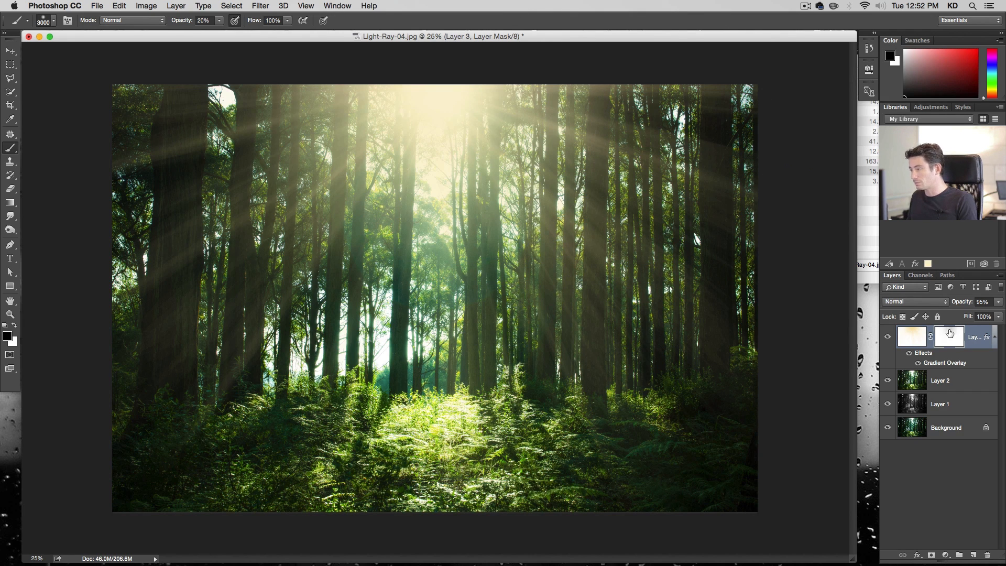
pyautogui.click(888, 337)
pyautogui.click(888, 337)
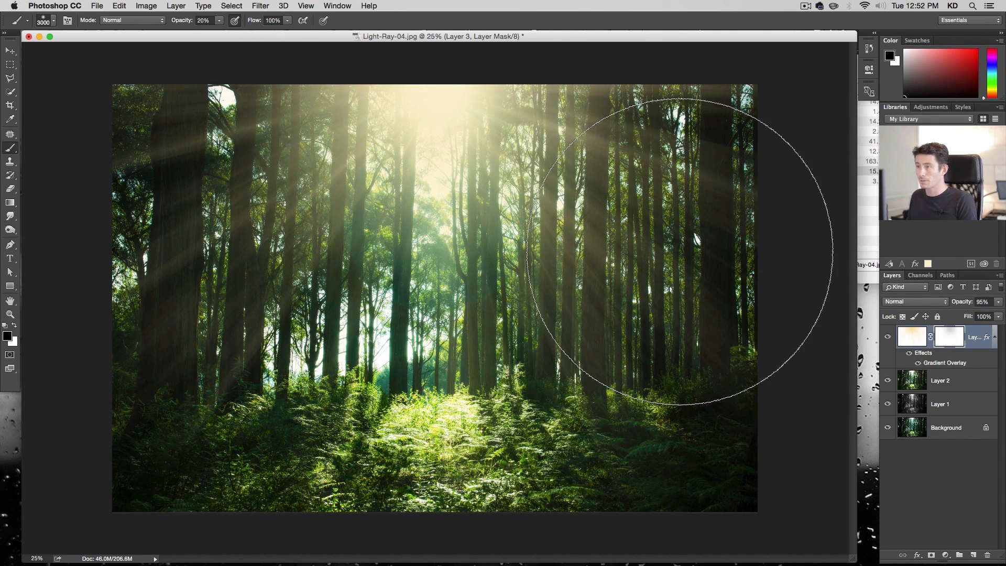
# Save the document as Light-Ray-04.psd in Photoshop format and close it
pyautogui.press('shift+super+s')
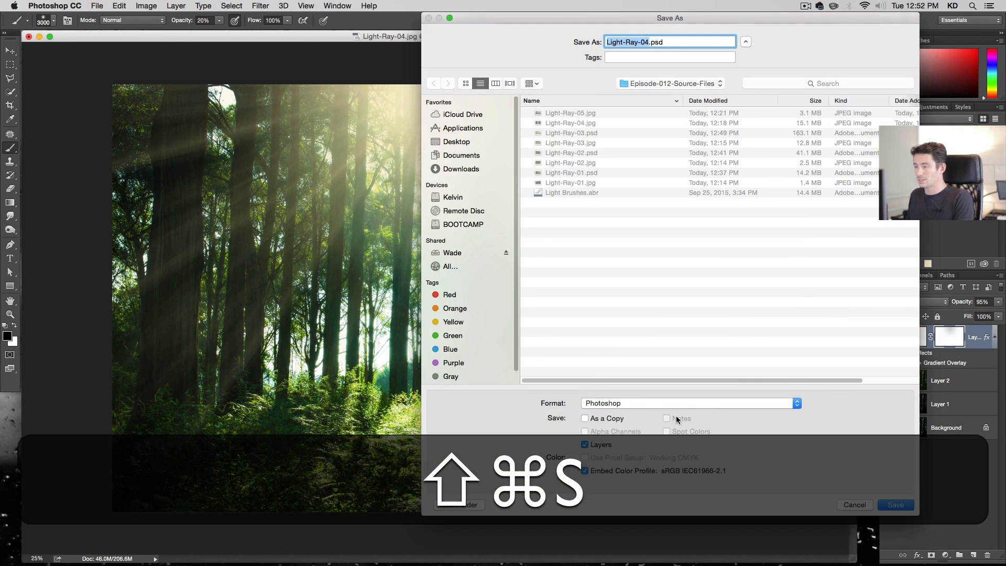
pyautogui.click(896, 505)
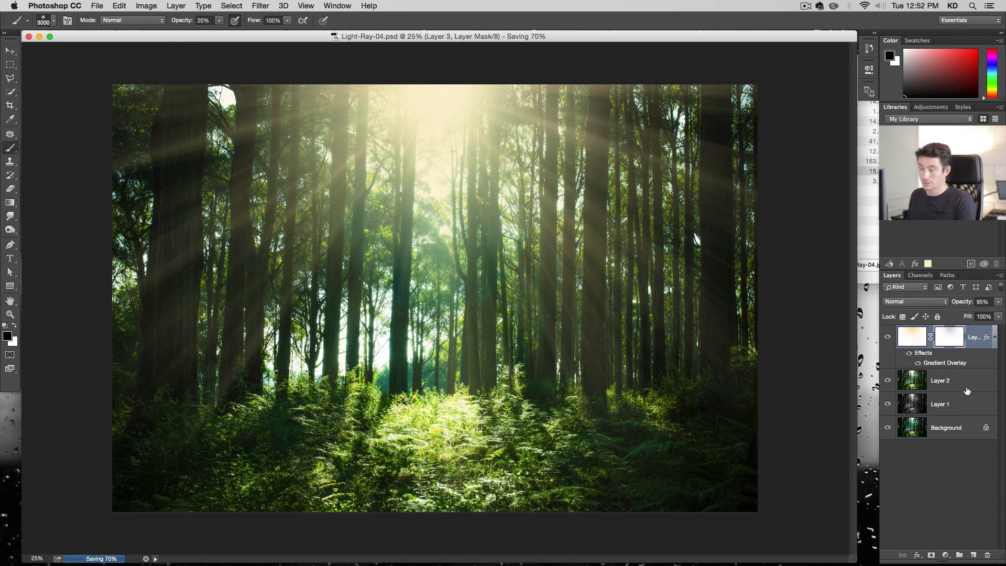
pyautogui.press('super+w')
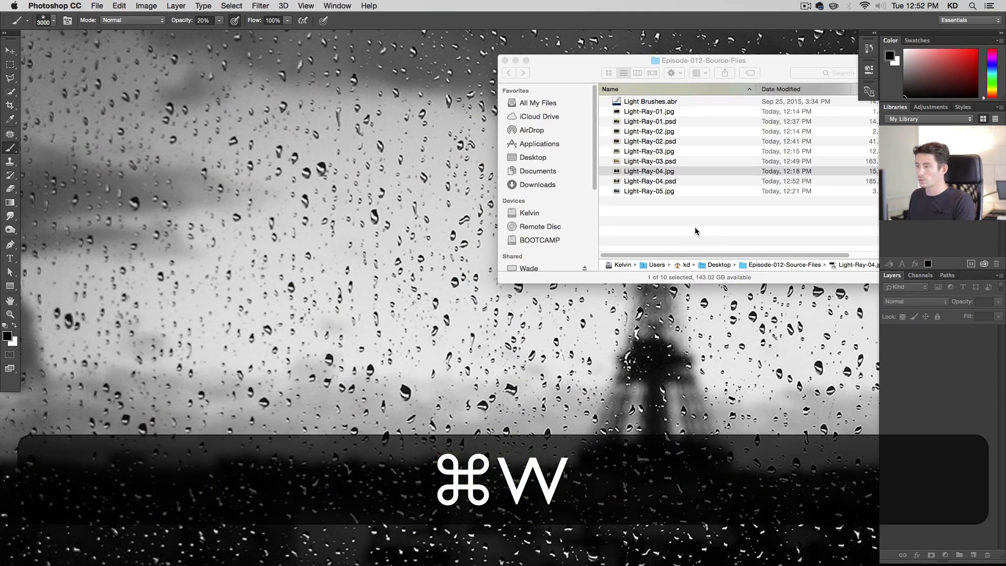
# Open Light-Ray-05.jpg, fit the forest photo in the window, and add a new empty layer
pyautogui.doubleClick(666, 190)
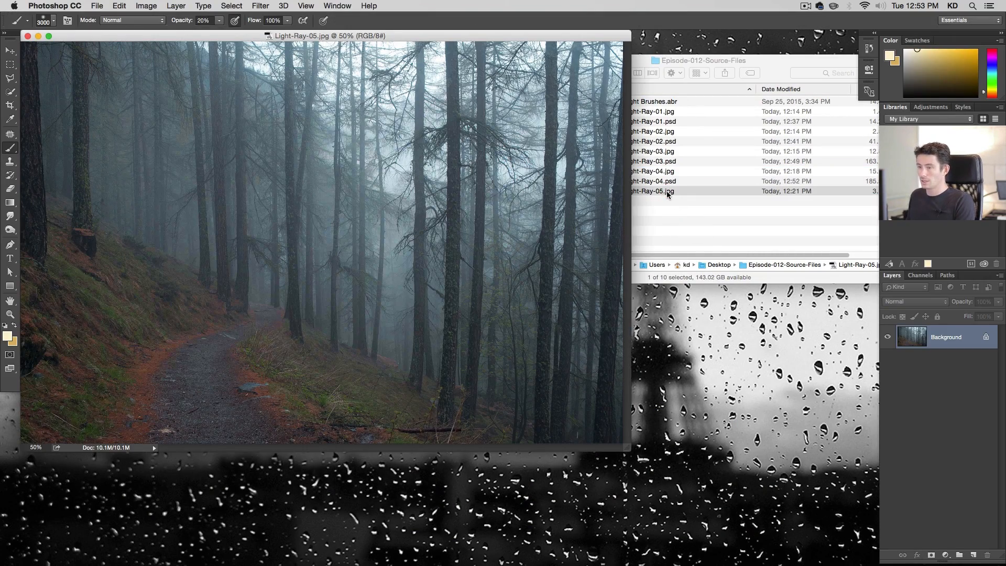
pyautogui.press('super+plus')
pyautogui.press('alt+super+plus')
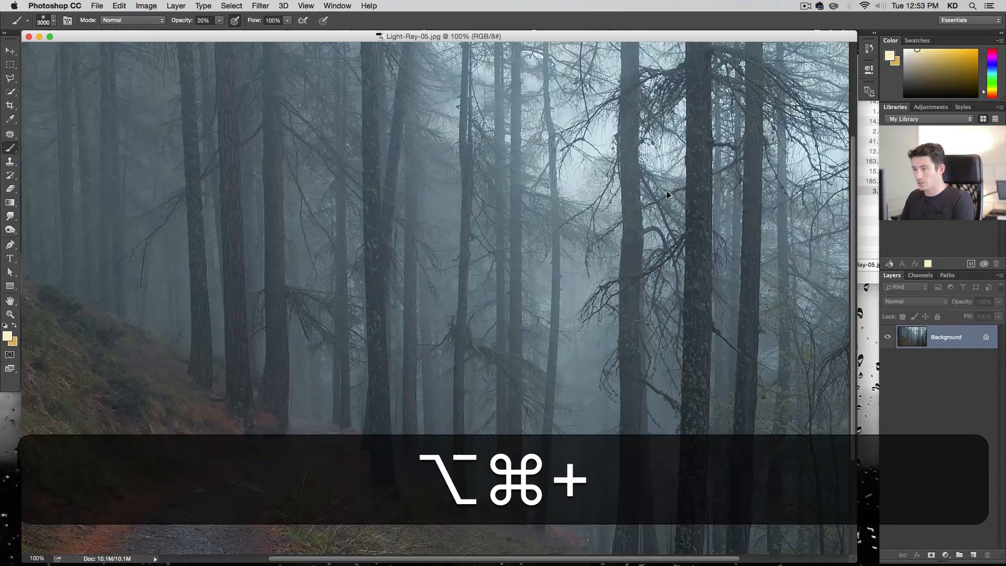
pyautogui.press('alt+super+minus')
pyautogui.press('alt+super+minus')
pyautogui.press('alt+super+minus')
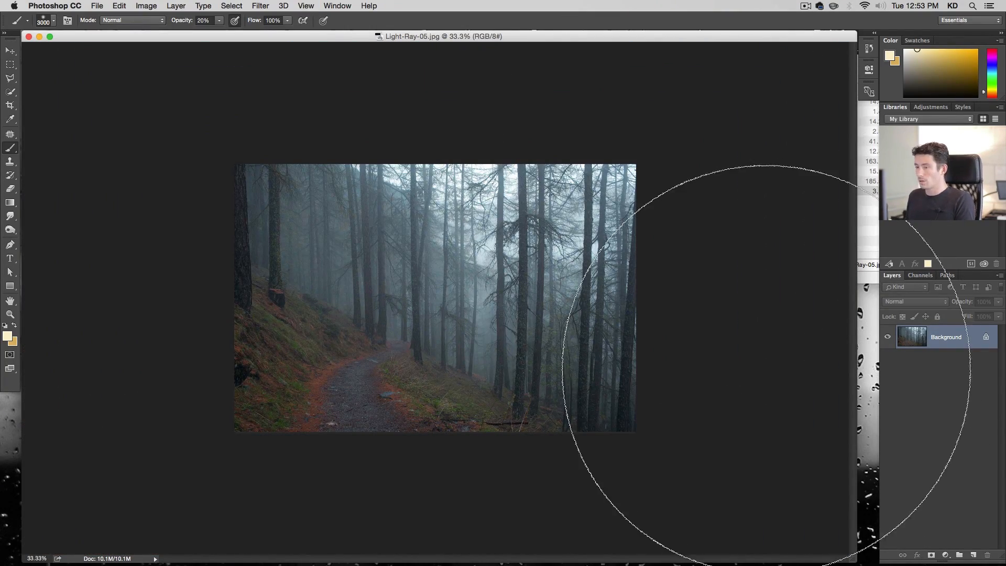
pyautogui.click(973, 555)
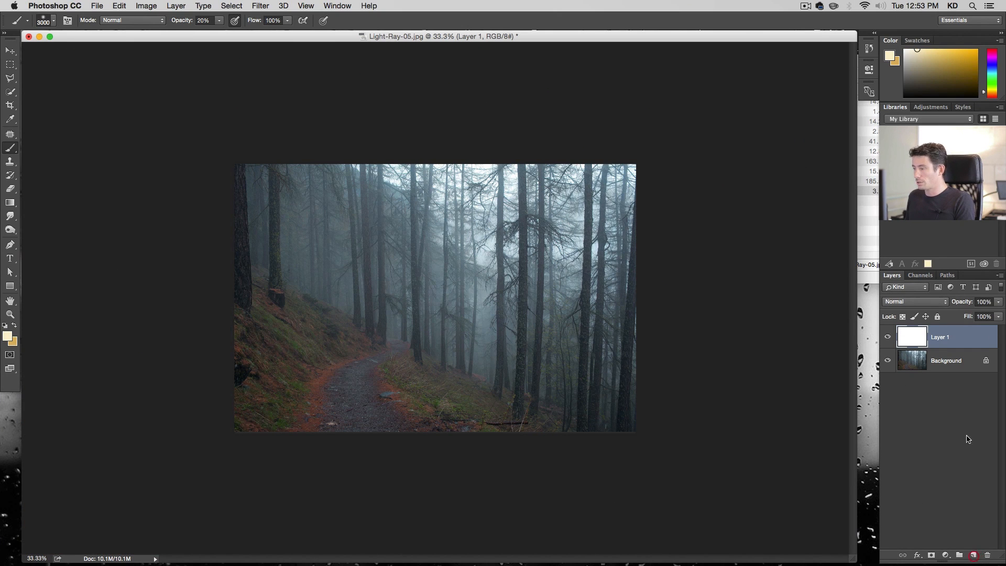
# Try stamping a 3000 px light-ray brush onto the new layer
pyautogui.press('b')
pyautogui.rightClick(474, 257)
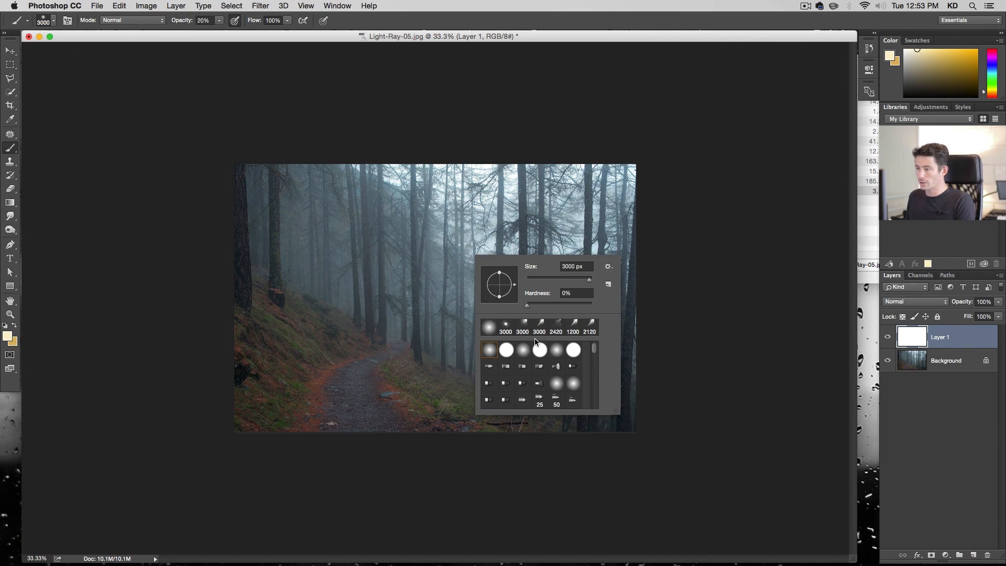
pyautogui.scroll(-5, 545, 349)
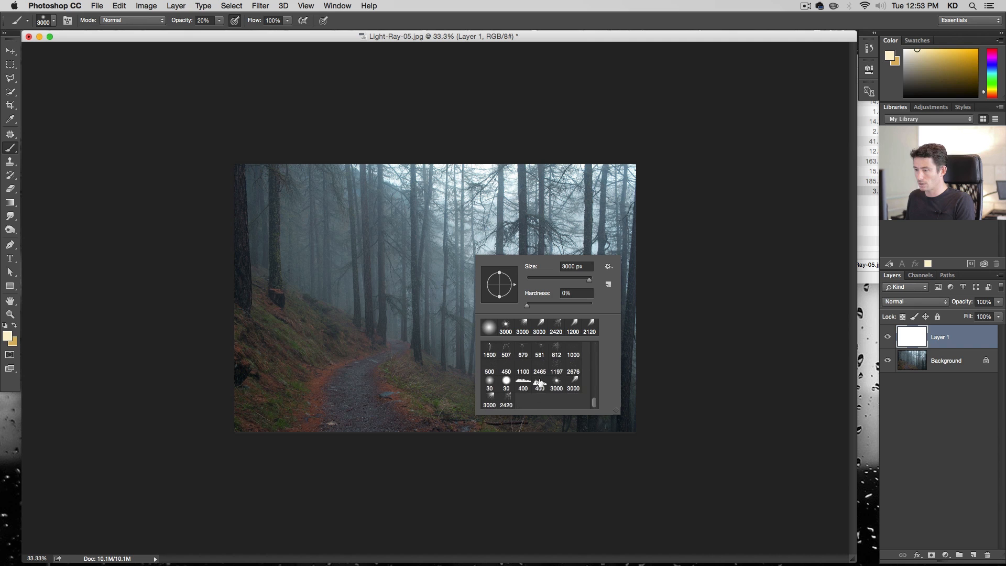
pyautogui.click(490, 402)
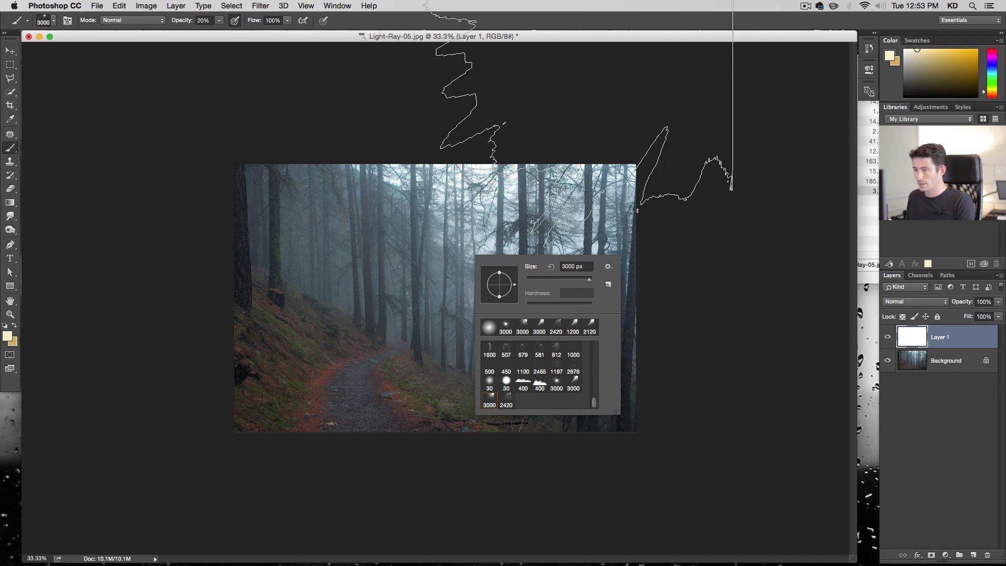
pyautogui.click(443, 234)
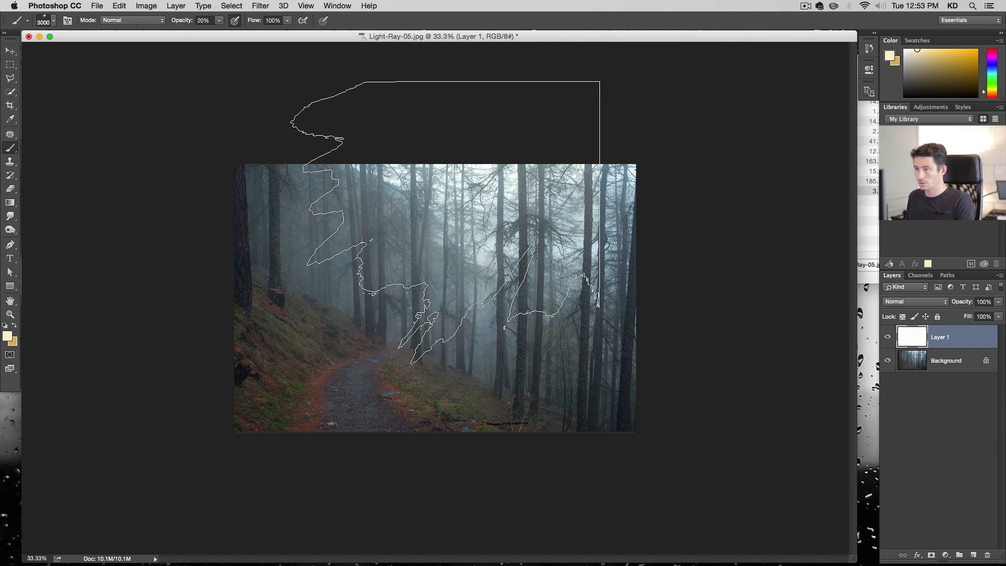
pyautogui.press('super+z')
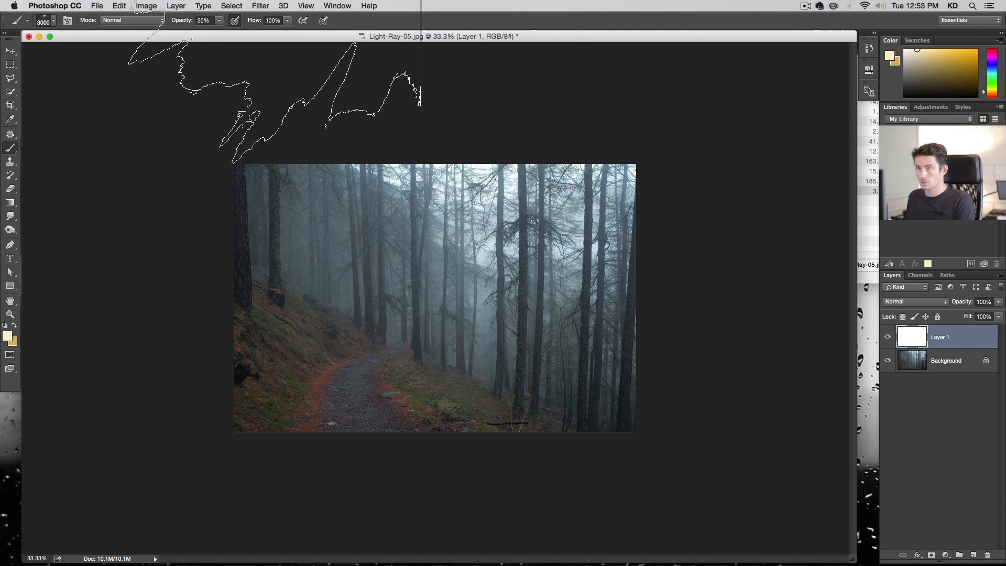
# Set the brush opacity to 100% and try a ray stamp near the upper right of the photo
pyautogui.press('v')
pyautogui.press('b')
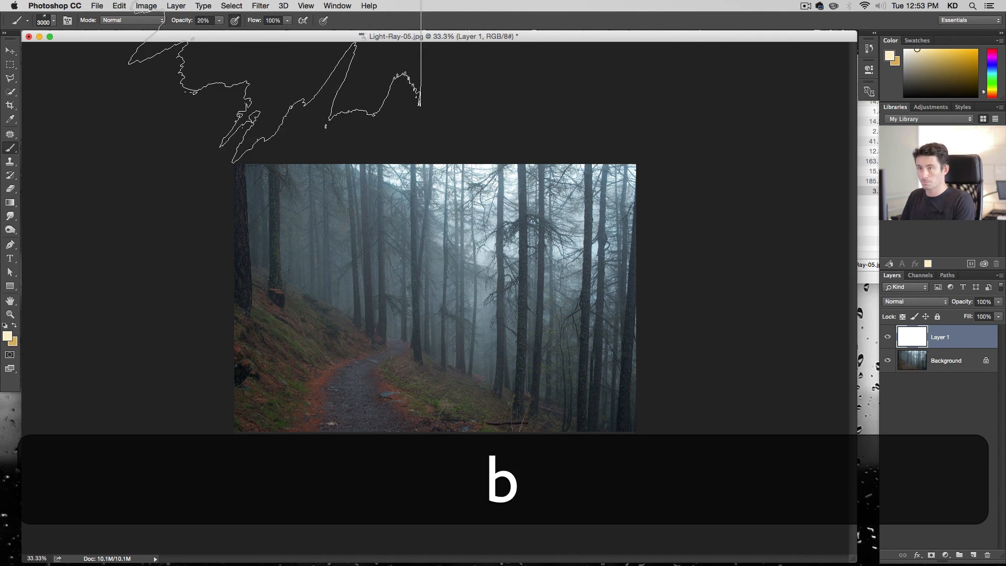
pyautogui.press('0')
pyautogui.rightClick(160, 142)
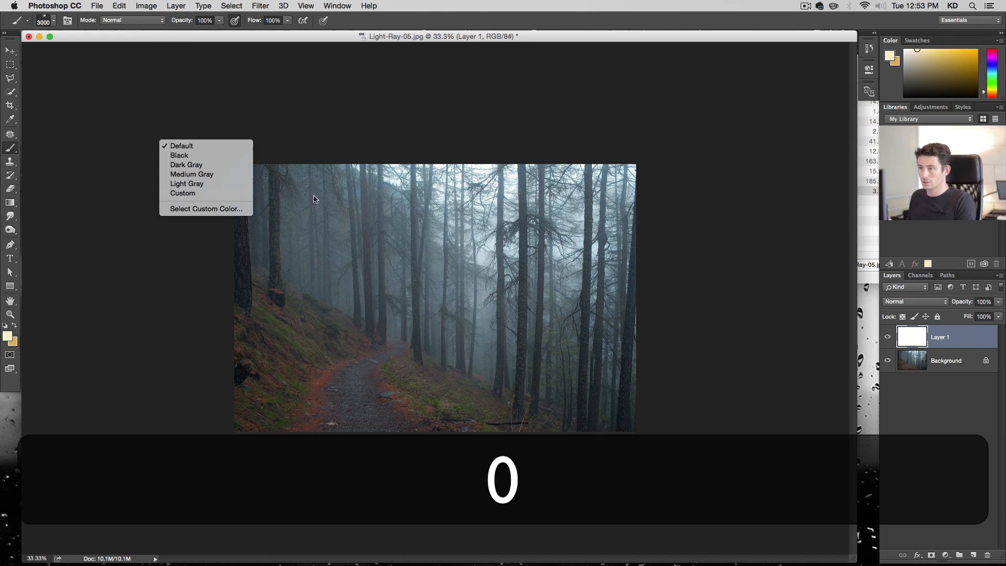
pyautogui.click(503, 213)
pyautogui.click(563, 166)
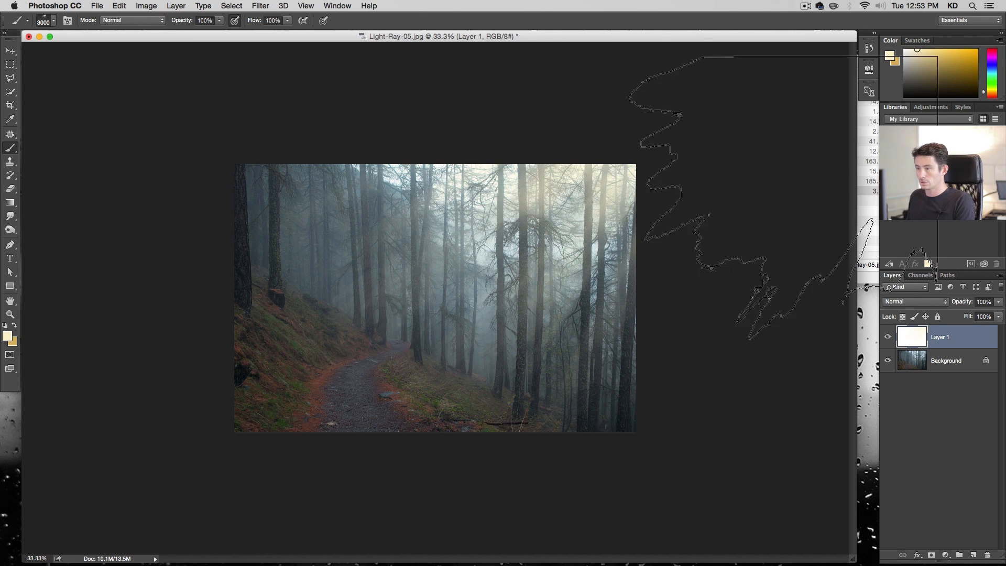
pyautogui.hotkey('ctrl', 'z')
# Try the ray brush at 1500 px with a stamp in the upper right of the photo
pyautogui.rightClick(404, 322)
pyautogui.click(500, 336)
pyautogui.write('0')
pyautogui.press('Return')
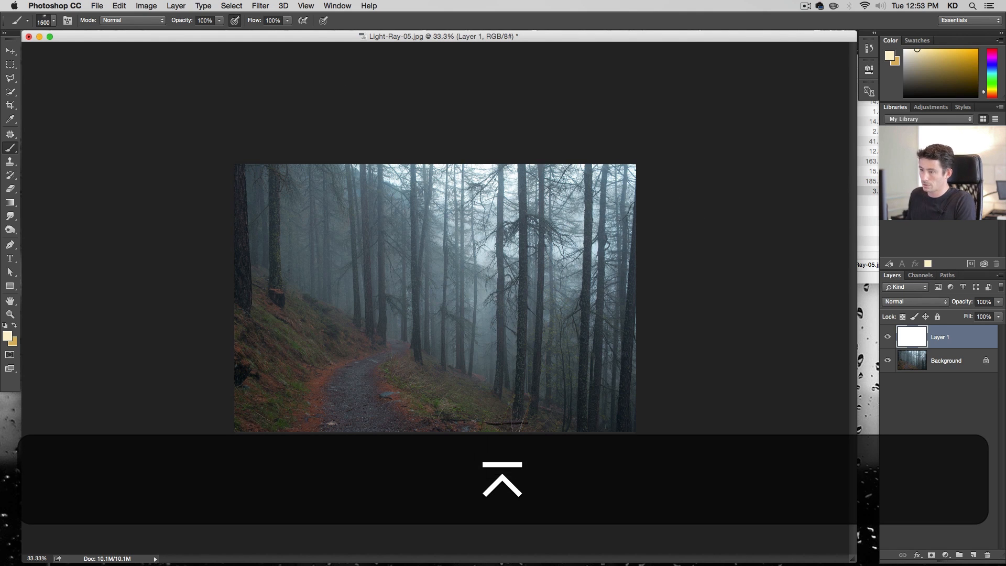
pyautogui.click(524, 256)
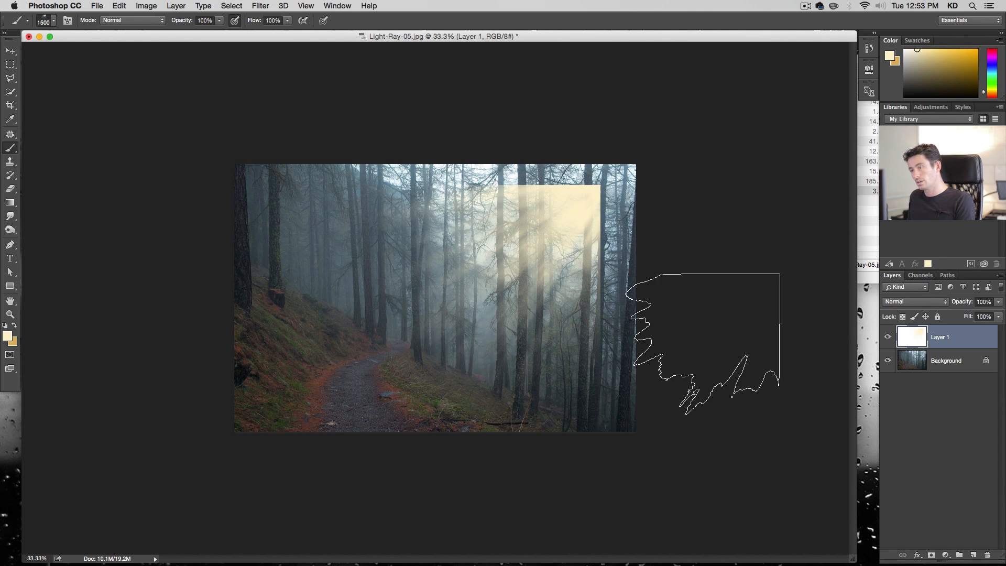
pyautogui.press('super+z')
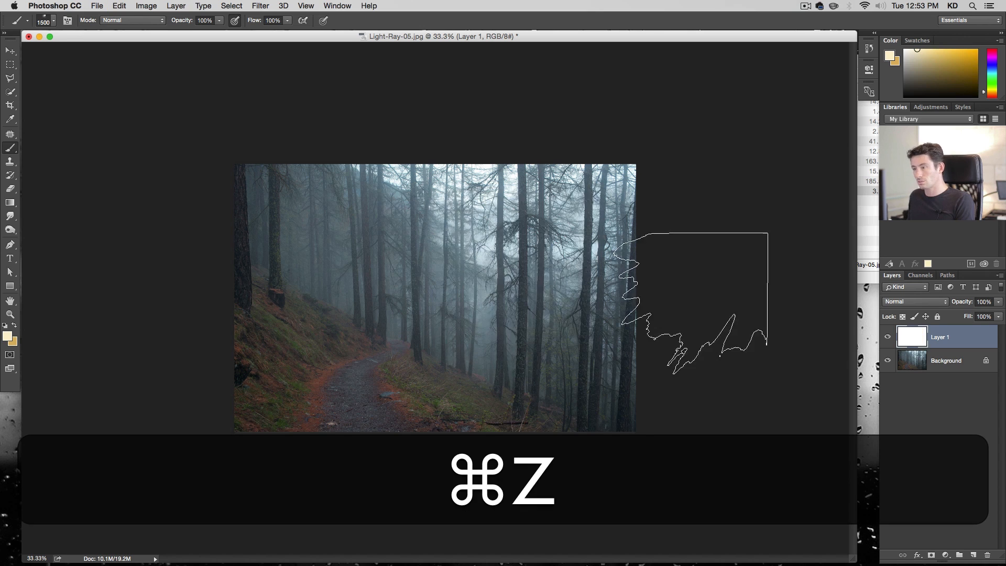
# Pick a different 3000 px light-ray brush and stamp rays spreading from the photo's right edge
pyautogui.rightClick(450, 312)
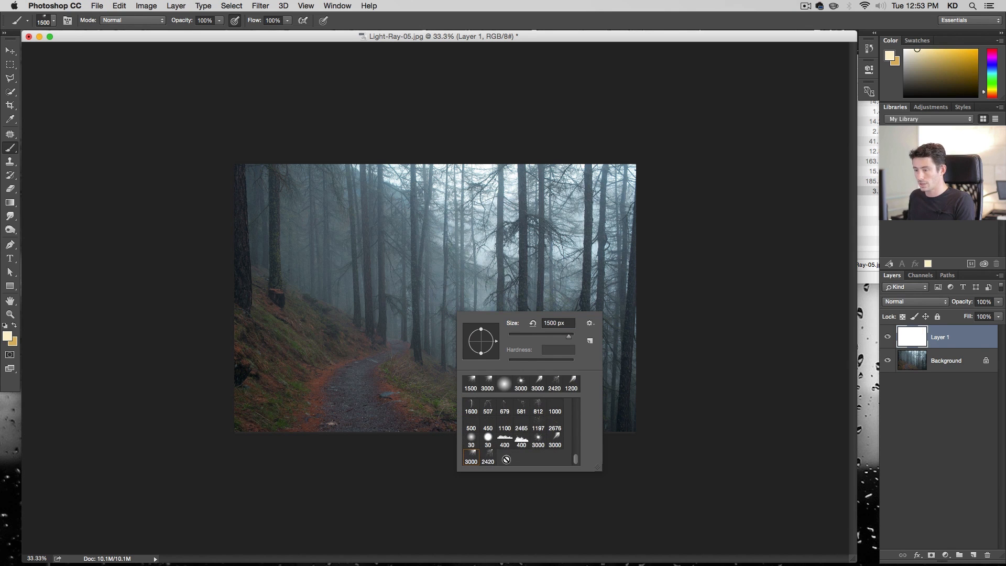
pyautogui.click(539, 442)
pyautogui.click(668, 181)
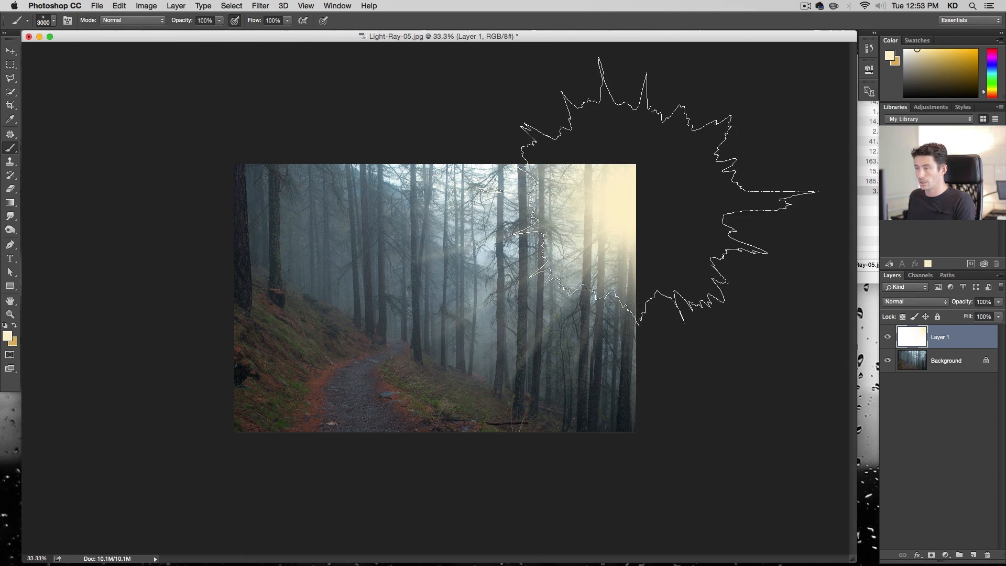
pyautogui.press('super+z')
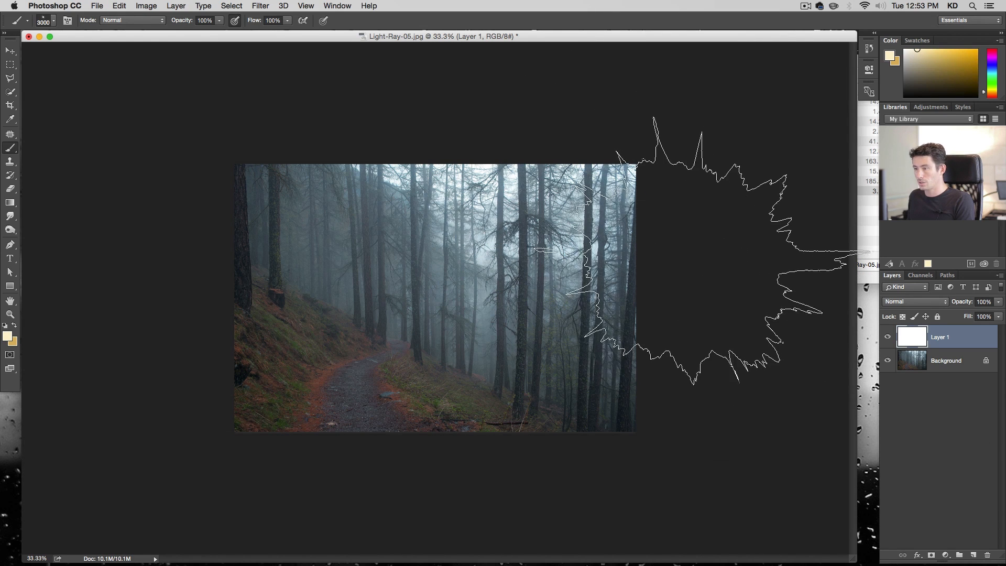
pyautogui.click(719, 244)
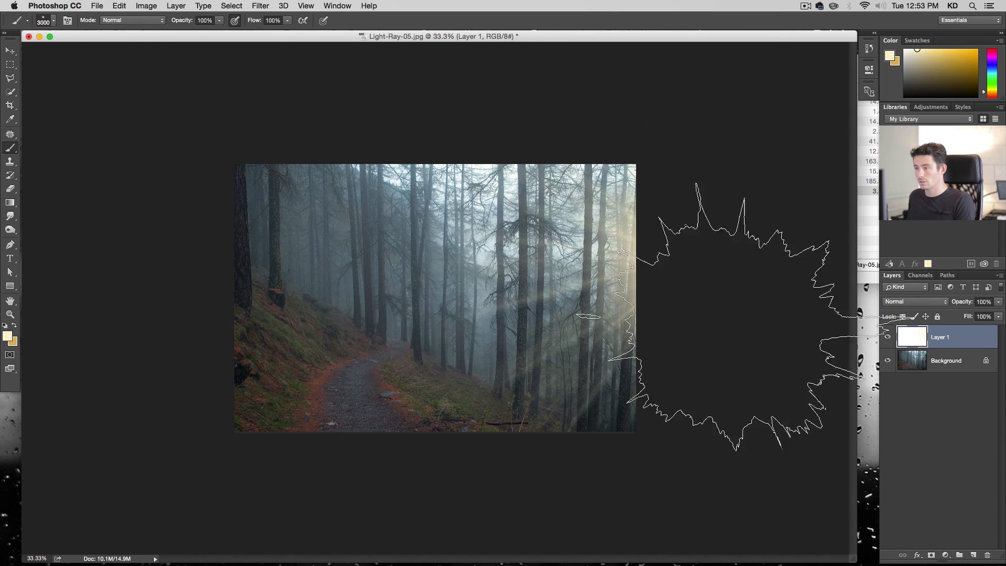
pyautogui.press('super+z')
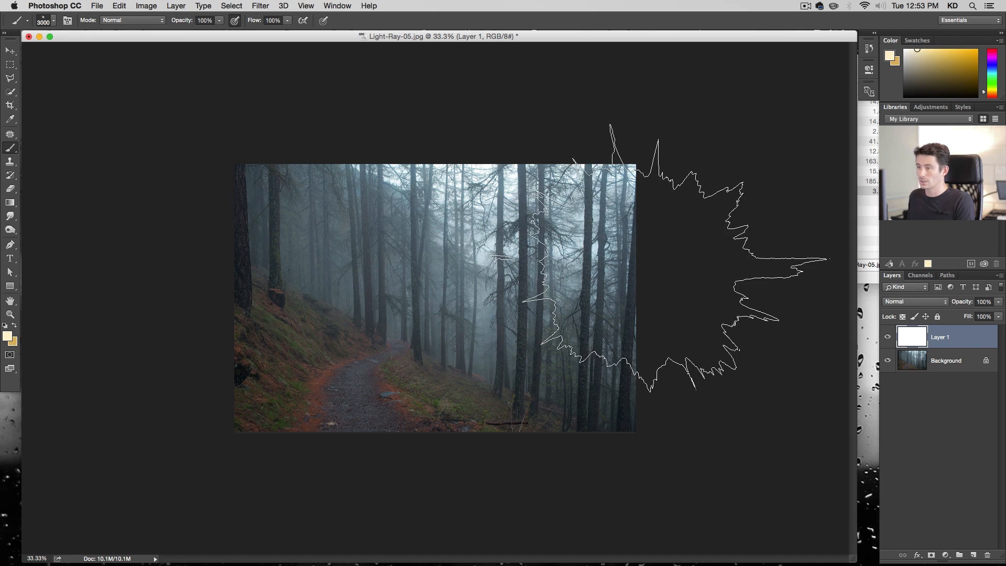
pyautogui.click(671, 259)
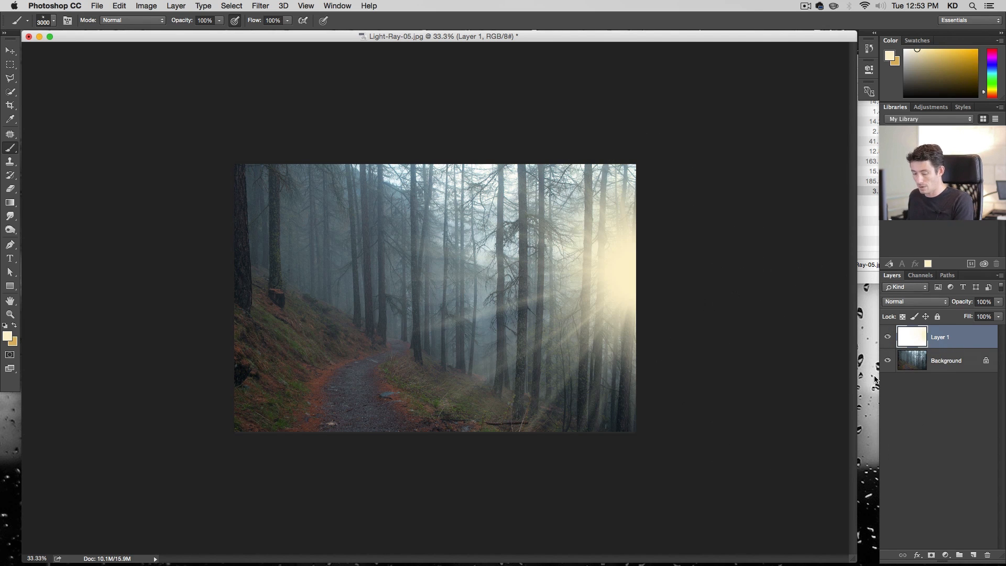
# Free-transform the ray layer, stretching it to about 206% width and 122% height over the forest
pyautogui.press('super+t')
pyautogui.moveTo(382, 165); pyautogui.dragTo(262, 117)
pyautogui.moveTo(522, 269); pyautogui.dragTo(528, 307)
pyautogui.moveTo(306, 115); pyautogui.dragTo(225, 81)
pyautogui.moveTo(526, 257); pyautogui.dragTo(649, 245)
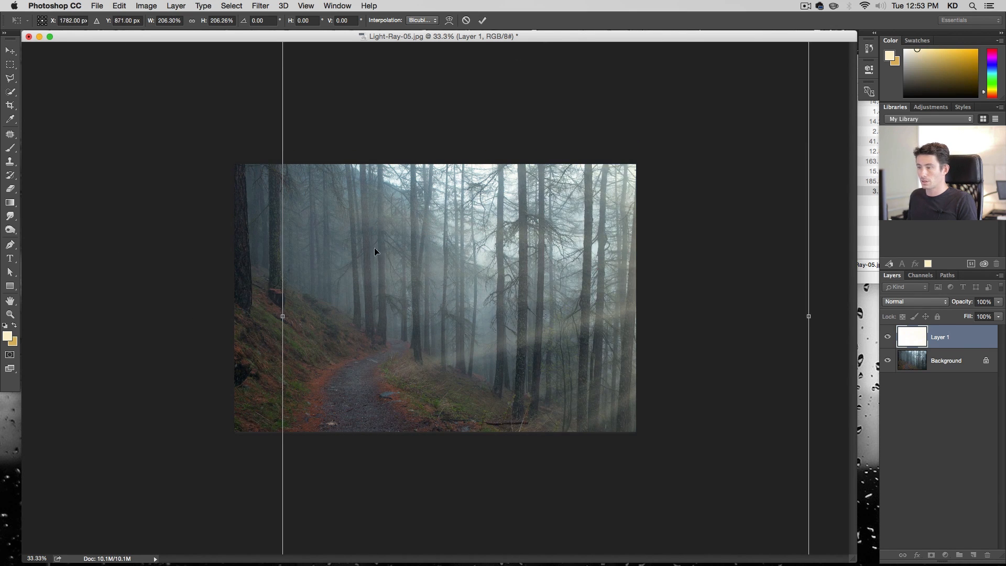
pyautogui.moveTo(480, 189); pyautogui.dragTo(428, 327)
pyautogui.moveTo(502, 178); pyautogui.dragTo(519, 303)
pyautogui.moveTo(556, 374); pyautogui.dragTo(556, 227)
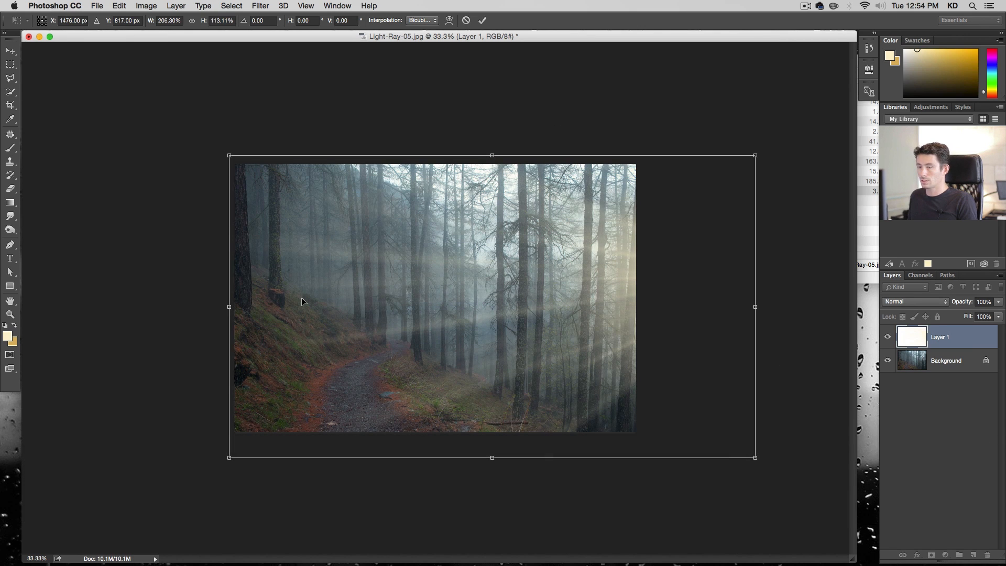
pyautogui.moveTo(481, 260); pyautogui.dragTo(481, 269)
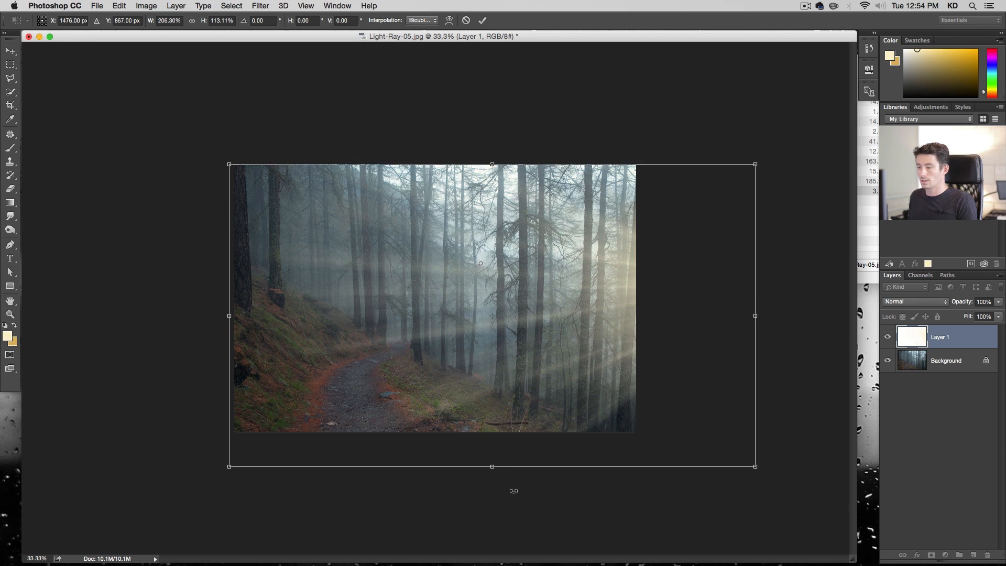
pyautogui.moveTo(491, 466); pyautogui.dragTo(492, 490)
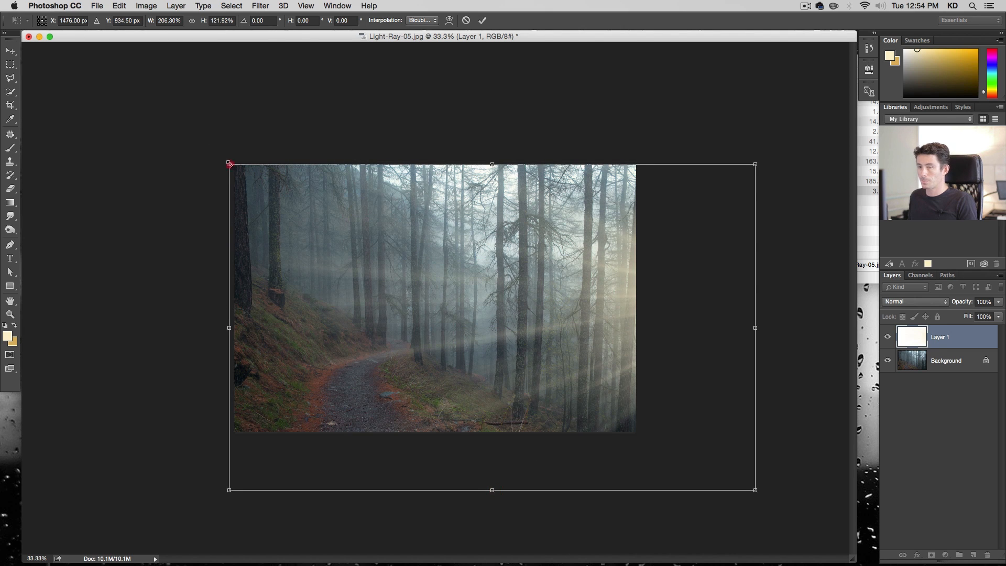
pyautogui.moveTo(229, 164); pyautogui.dragTo(128, 124)
pyautogui.press('Return')
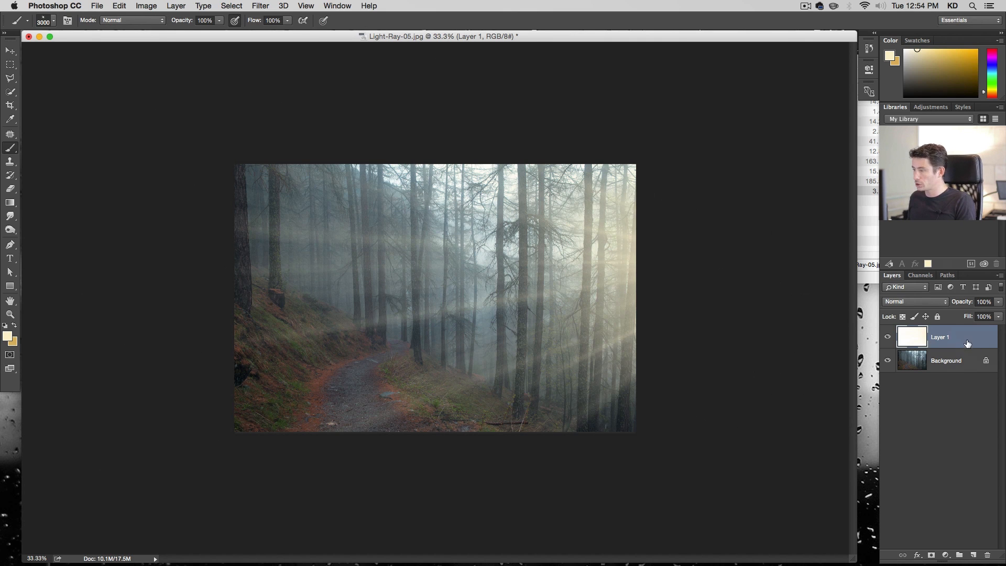
# Set the foreground colour to a pale cyan, #cffcff, and return to the Brush tool
pyautogui.doubleClick(974, 338)
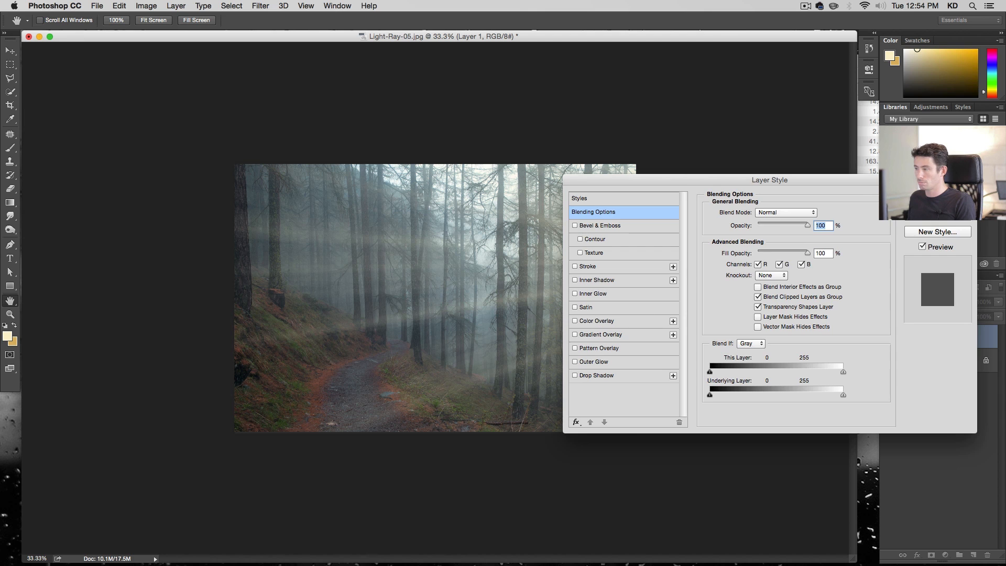
pyautogui.press('Escape')
pyautogui.click(7, 337)
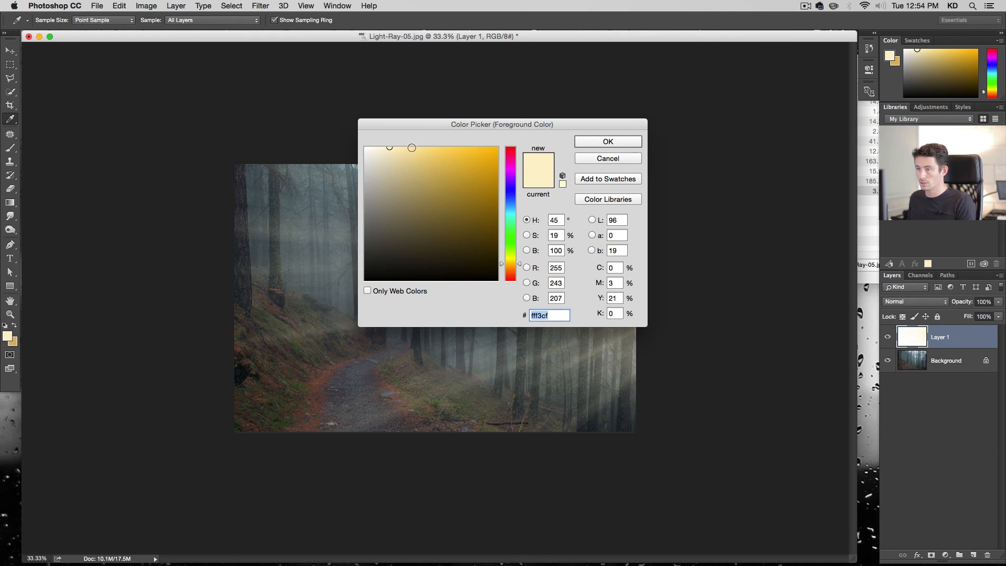
pyautogui.moveTo(420, 123); pyautogui.dragTo(558, 121)
pyautogui.click(649, 210)
pyautogui.moveTo(648, 209); pyautogui.dragTo(649, 210)
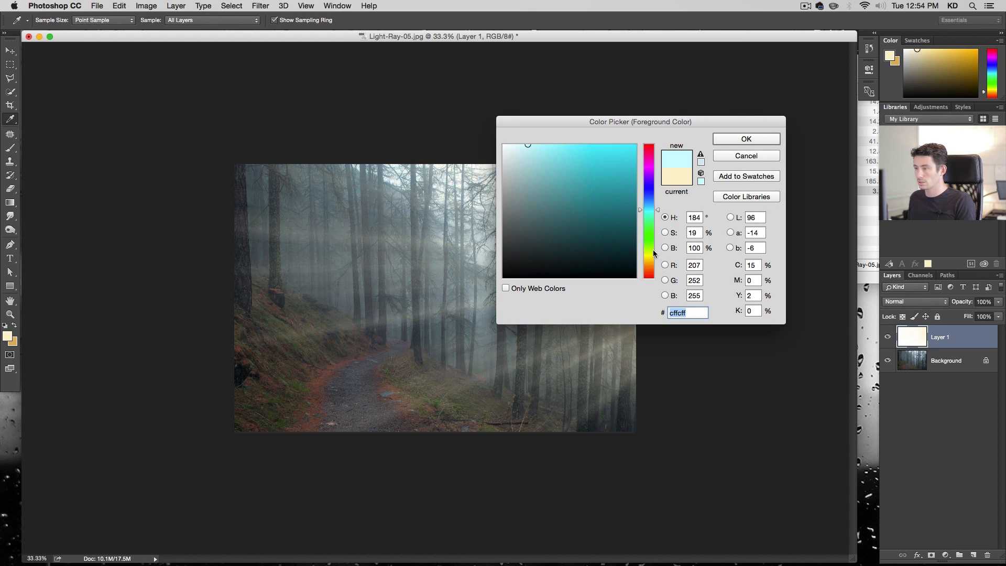
pyautogui.press('Return')
pyautogui.press('b')
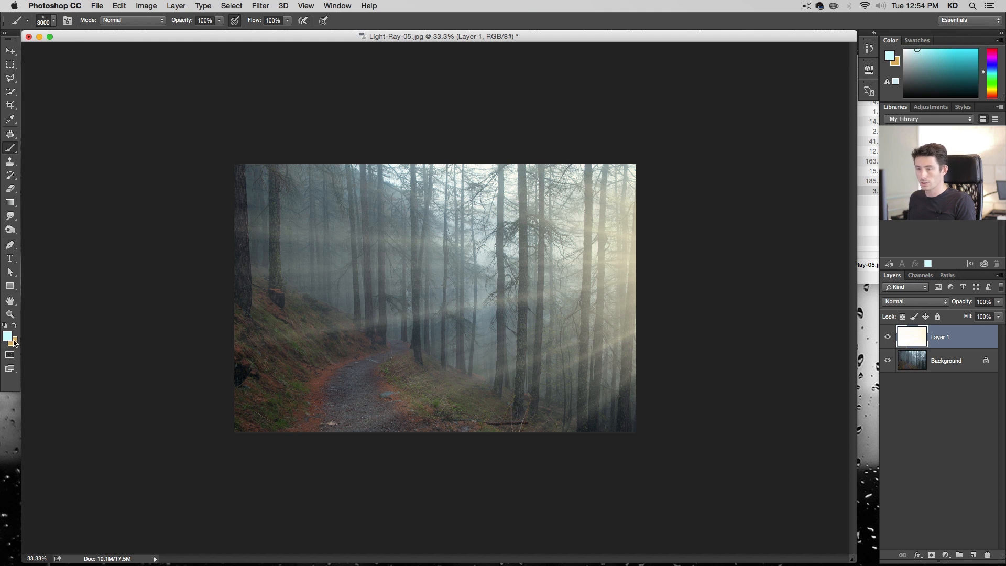
# Add a Color Overlay layer style to the ray layer, using a very pale blue around #e7f1ff
pyautogui.doubleClick(969, 340)
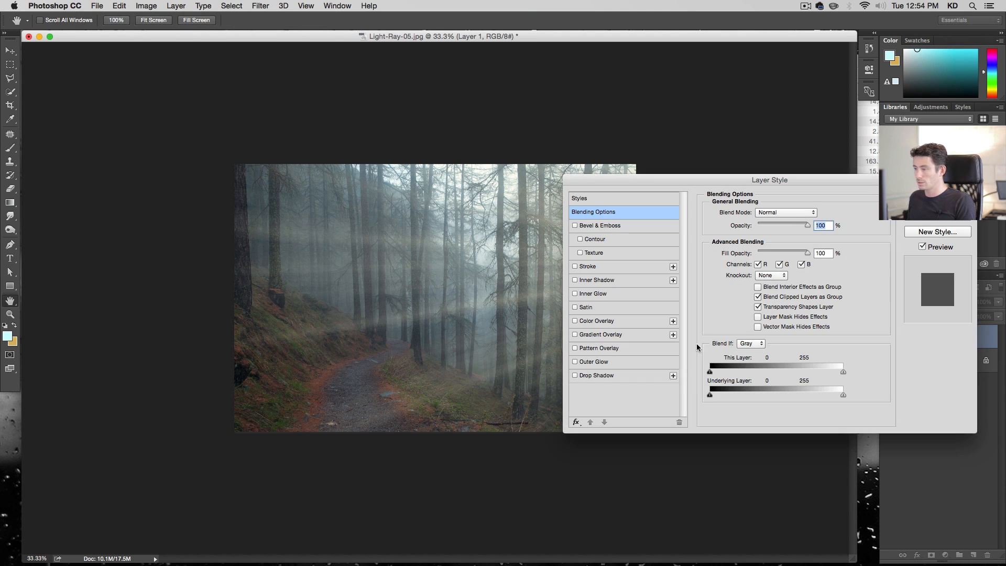
pyautogui.click(606, 324)
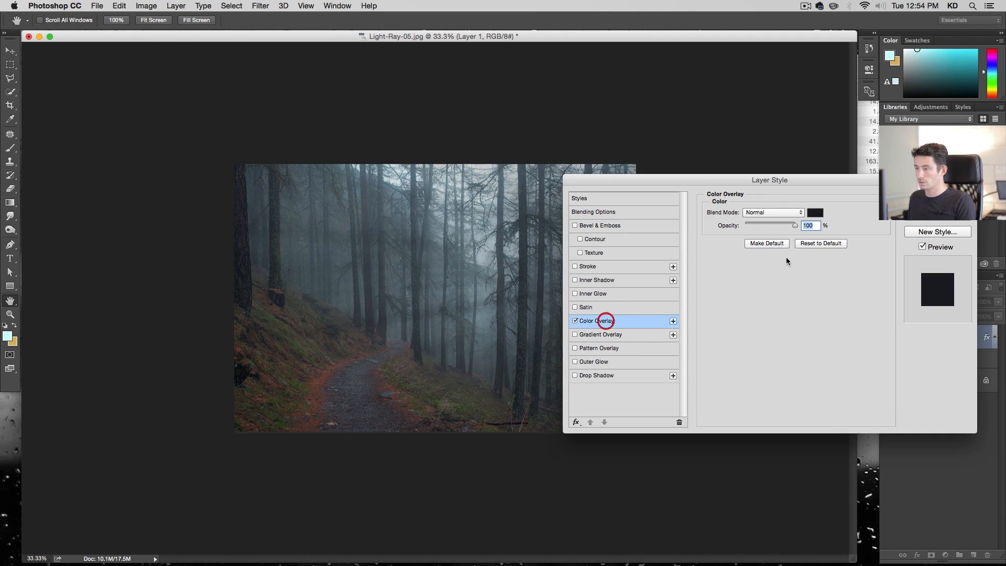
pyautogui.click(814, 213)
pyautogui.click(527, 144)
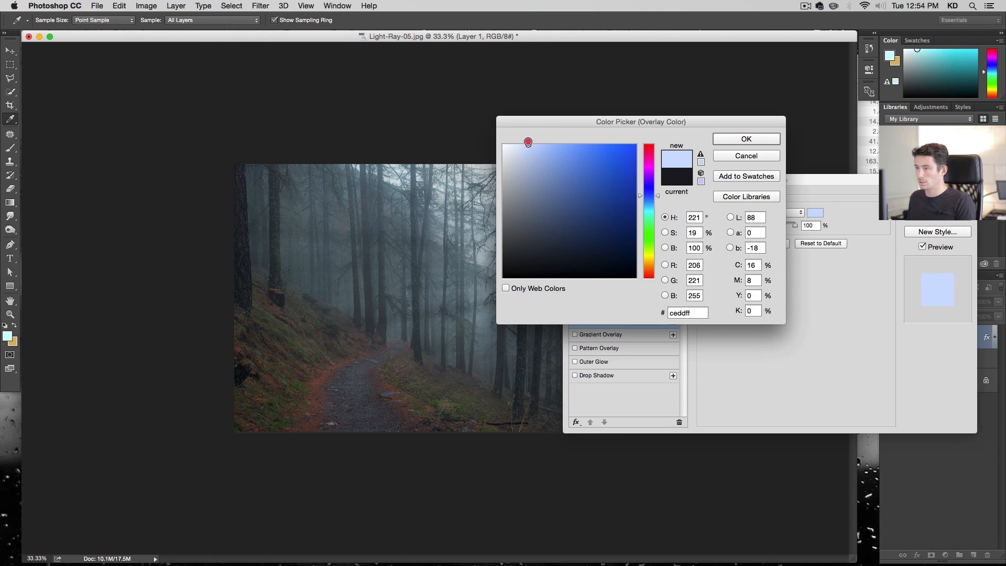
pyautogui.moveTo(555, 128); pyautogui.dragTo(706, 326)
pyautogui.click(666, 349)
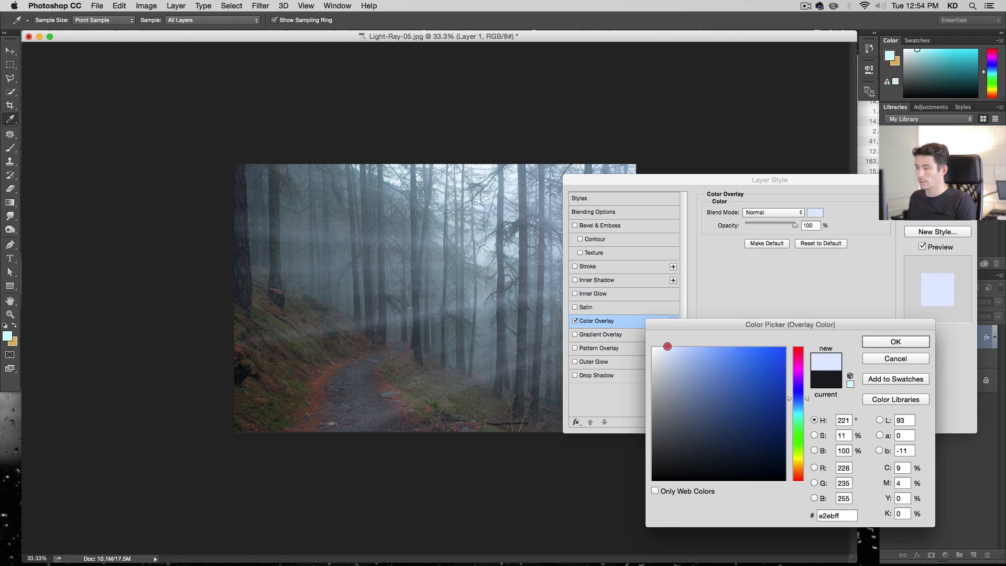
pyautogui.moveTo(666, 348); pyautogui.dragTo(665, 344)
pyautogui.moveTo(806, 397); pyautogui.dragTo(805, 400)
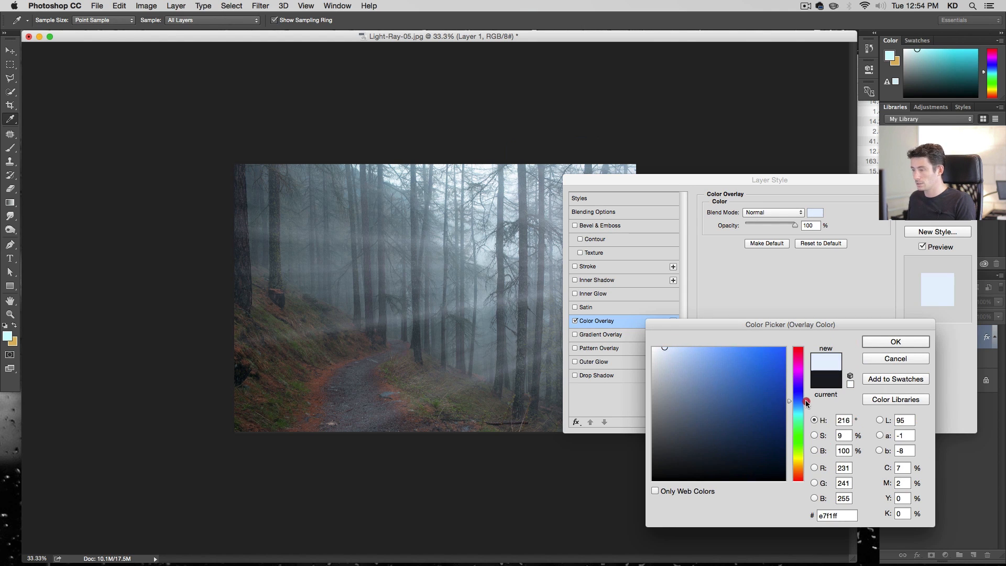
pyautogui.moveTo(806, 401); pyautogui.dragTo(806, 402)
pyautogui.click(892, 342)
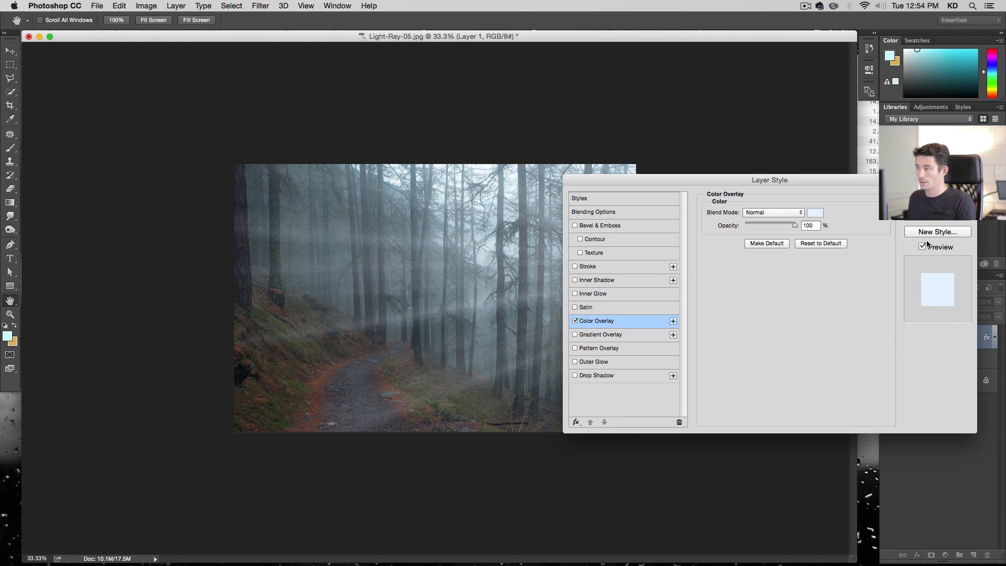
pyautogui.click(936, 198)
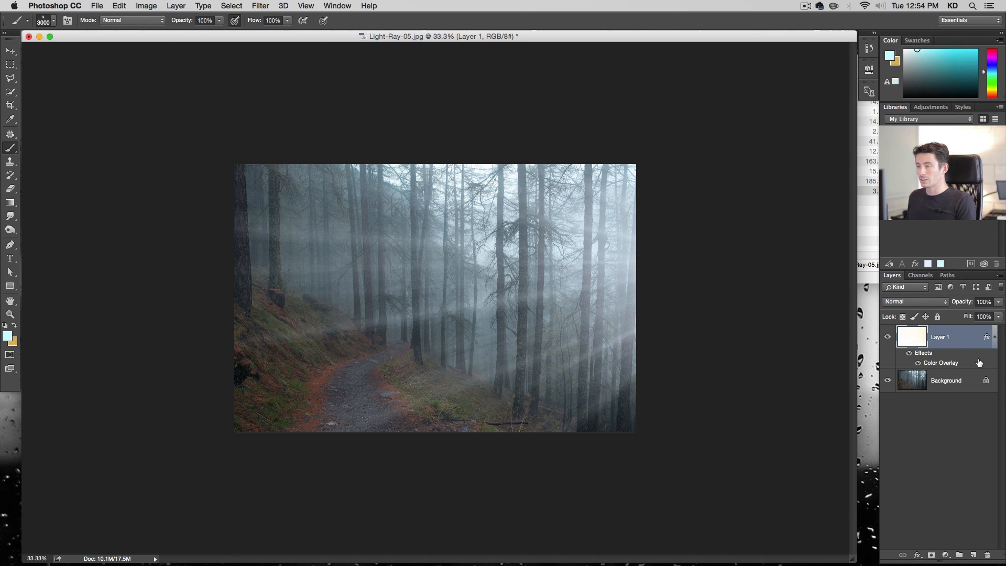
# Nudge the ray layer slightly downward with the Move tool
pyautogui.press('v')
pyautogui.moveTo(618, 282); pyautogui.dragTo(619, 292)
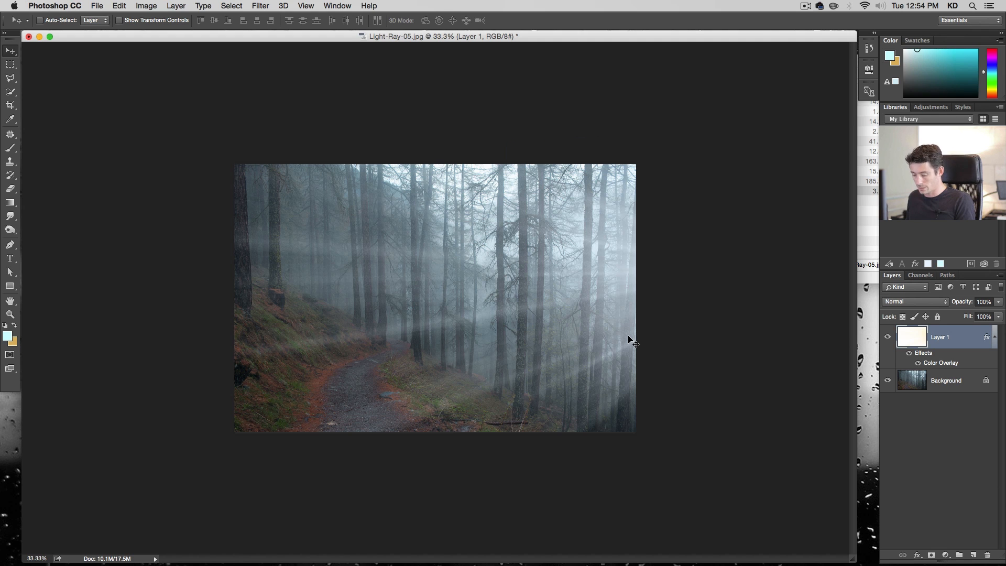
# Duplicate the ray layer, shift the copy up and to the right, and set its opacity to 50%
pyautogui.press('cmd+j')
pyautogui.moveTo(692, 358); pyautogui.dragTo(809, 293)
pyautogui.press('v')
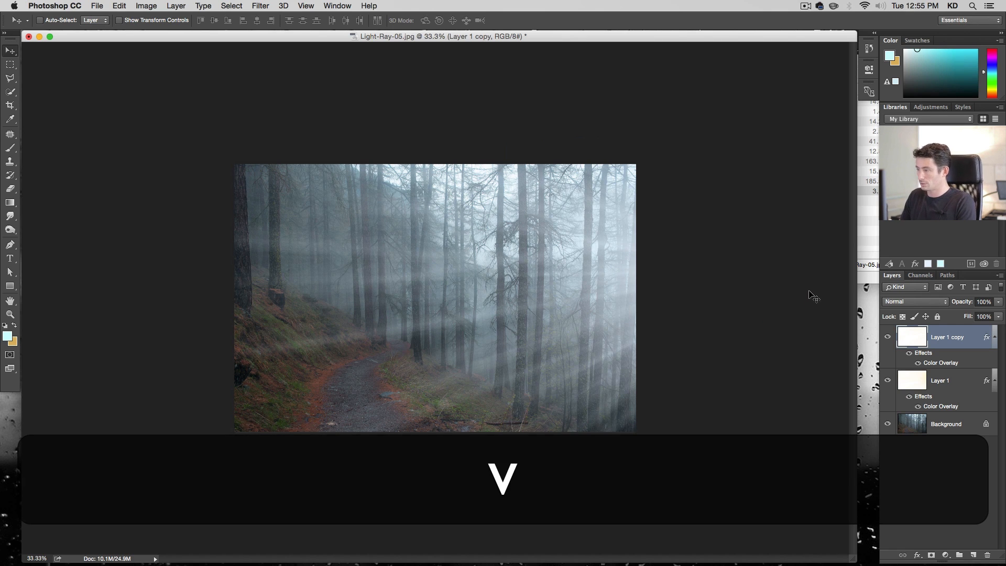
pyautogui.press('5')
pyautogui.press('0')
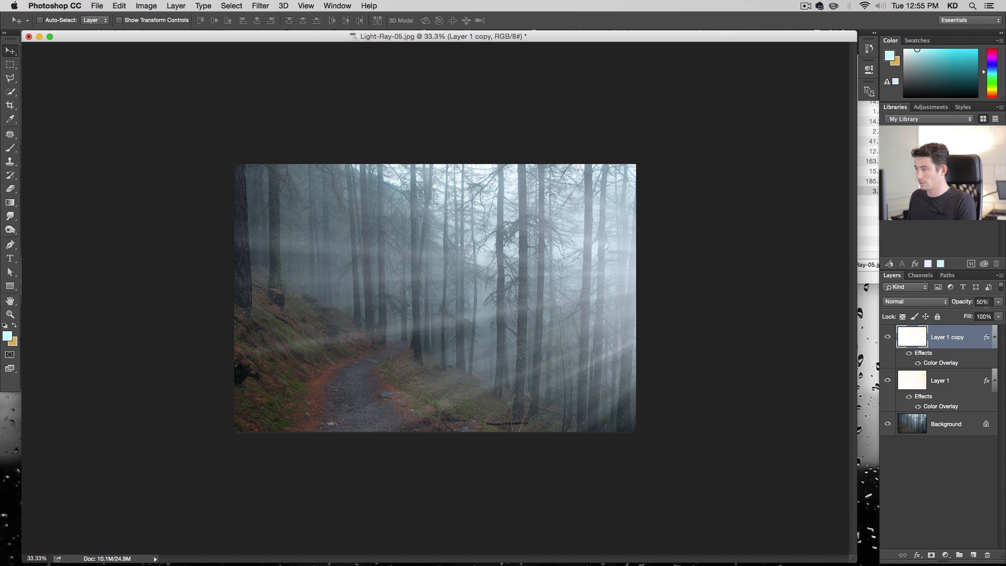
pyautogui.click(888, 339)
pyautogui.click(888, 339)
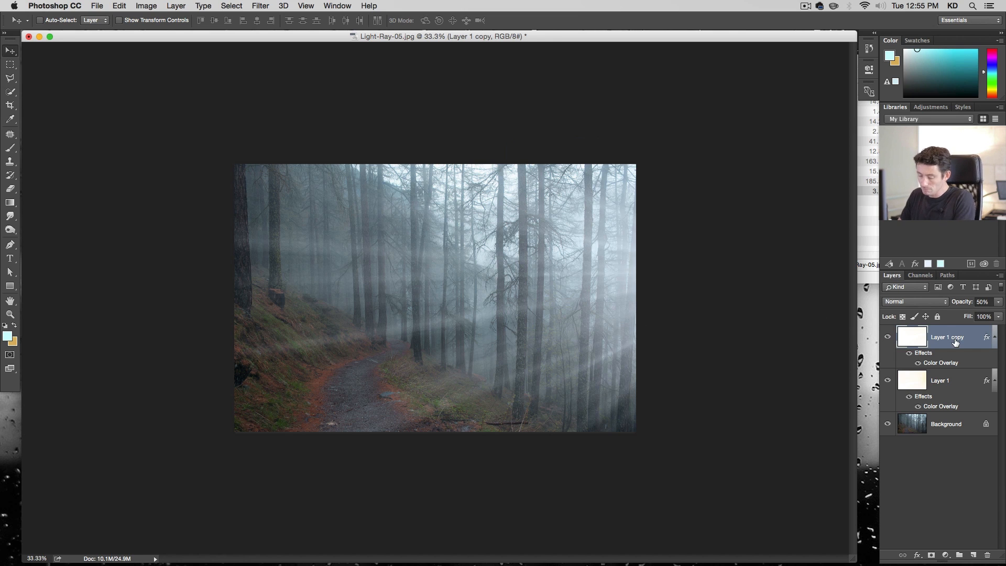
# Stamp all visible layers into a new merged layer and open the Camera Raw Filter on it
pyautogui.press('alt+shift+super+e')
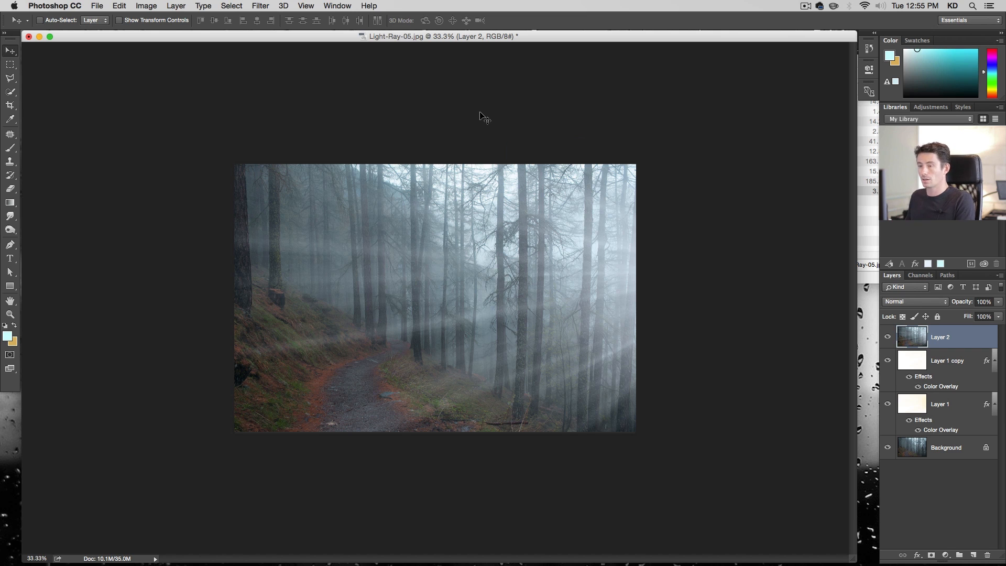
pyautogui.click(288, 6)
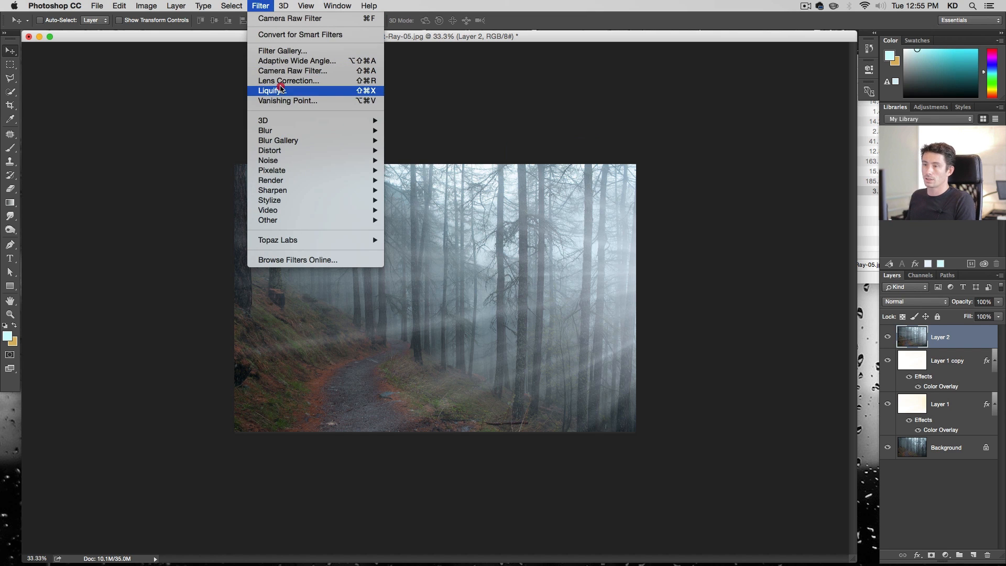
pyautogui.click(286, 70)
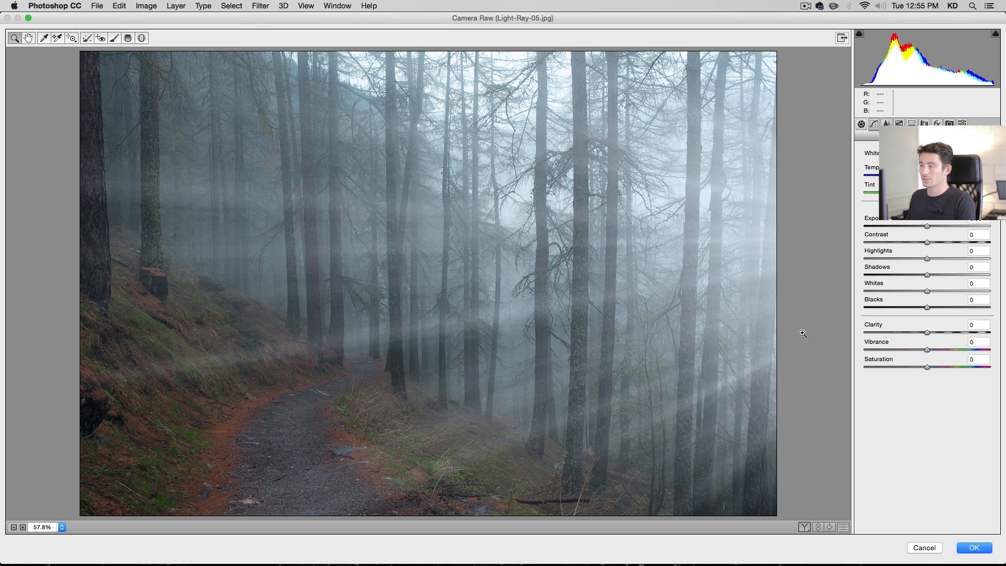
# Cool the white balance temperature and set Clarity to -13, Vibrance to -26 and Saturation to -9
pyautogui.moveTo(921, 334); pyautogui.dragTo(919, 332)
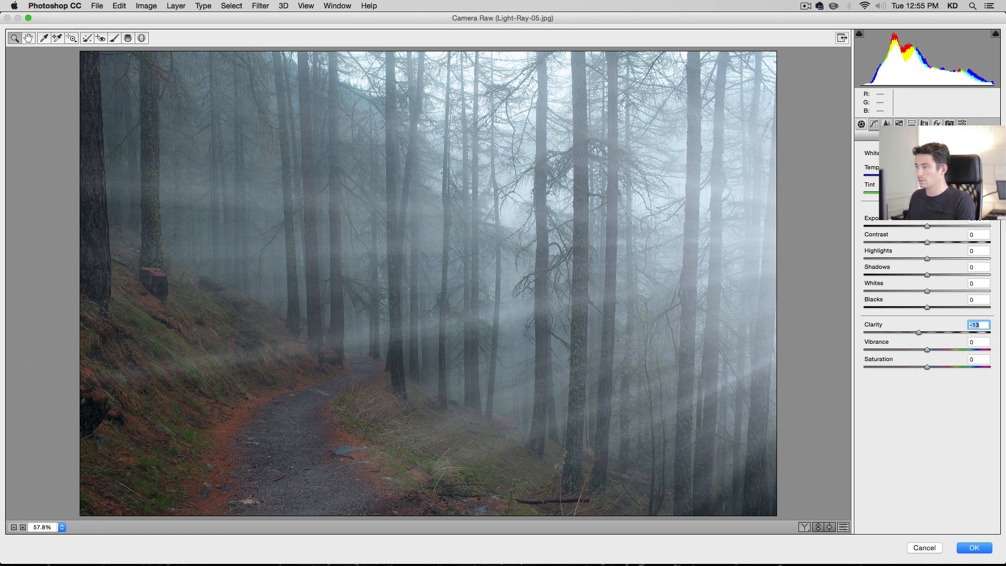
pyautogui.moveTo(926, 177)
pyautogui.mouseDown()
pyautogui.moveTo(914, 176)
pyautogui.moveTo(932, 194)
pyautogui.mouseUp()
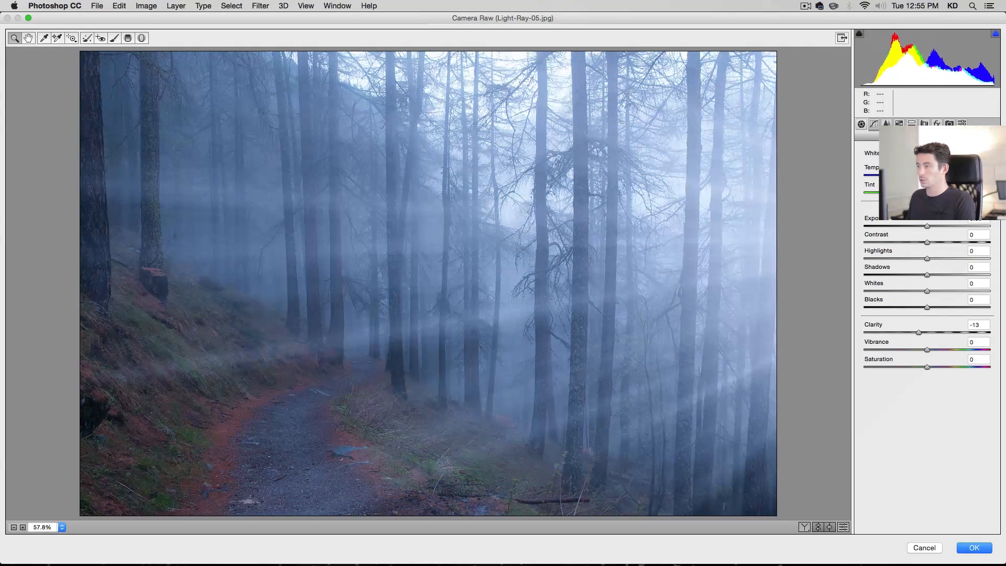
pyautogui.moveTo(915, 176); pyautogui.dragTo(912, 176)
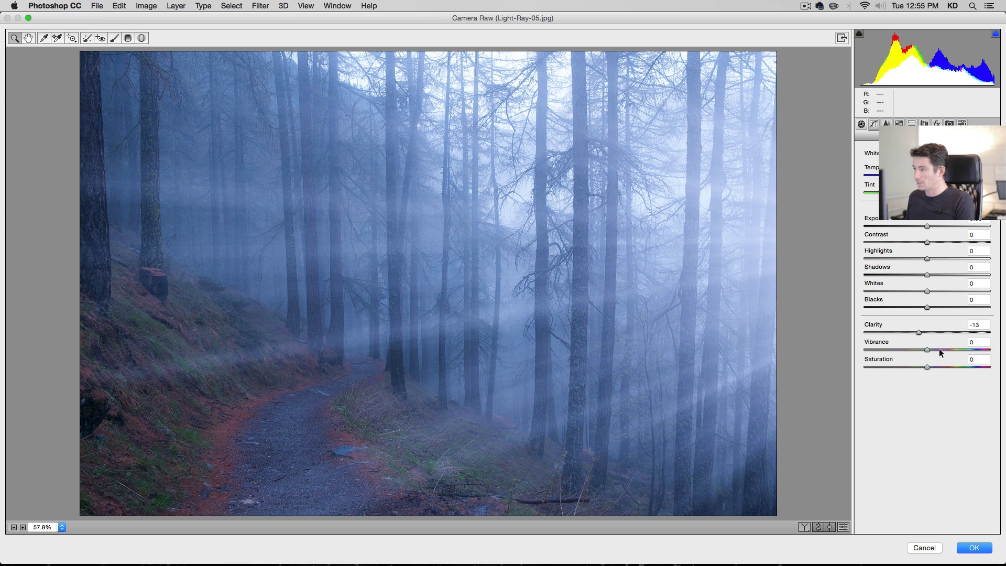
pyautogui.moveTo(919, 347); pyautogui.dragTo(910, 348)
pyautogui.click(921, 367)
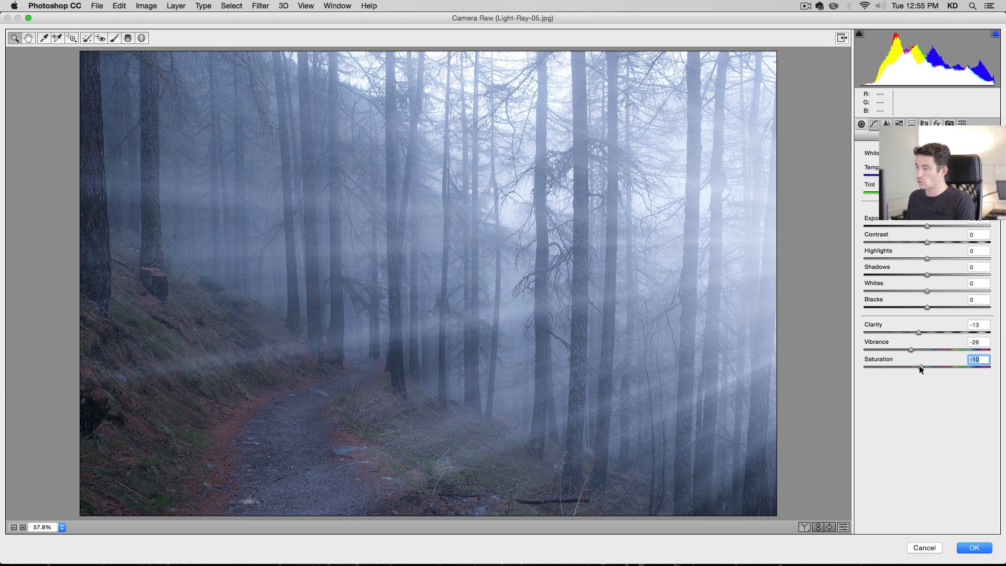
pyautogui.press('Up')
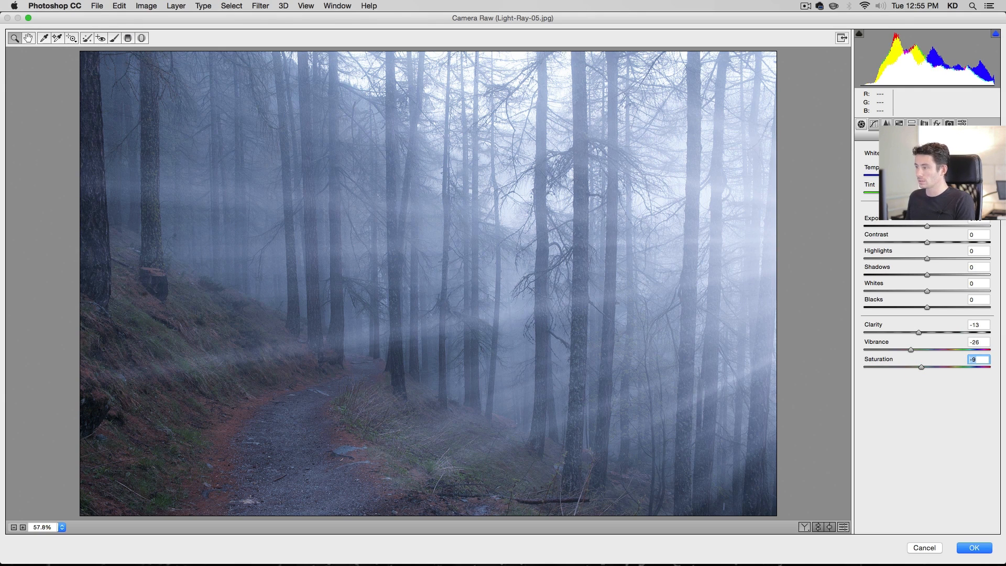
# Fine-tune temperature, set Highlights to -50, Shadows to +16 and Clarity to -18, and apply the filter
pyautogui.moveTo(927, 178); pyautogui.dragTo(923, 177)
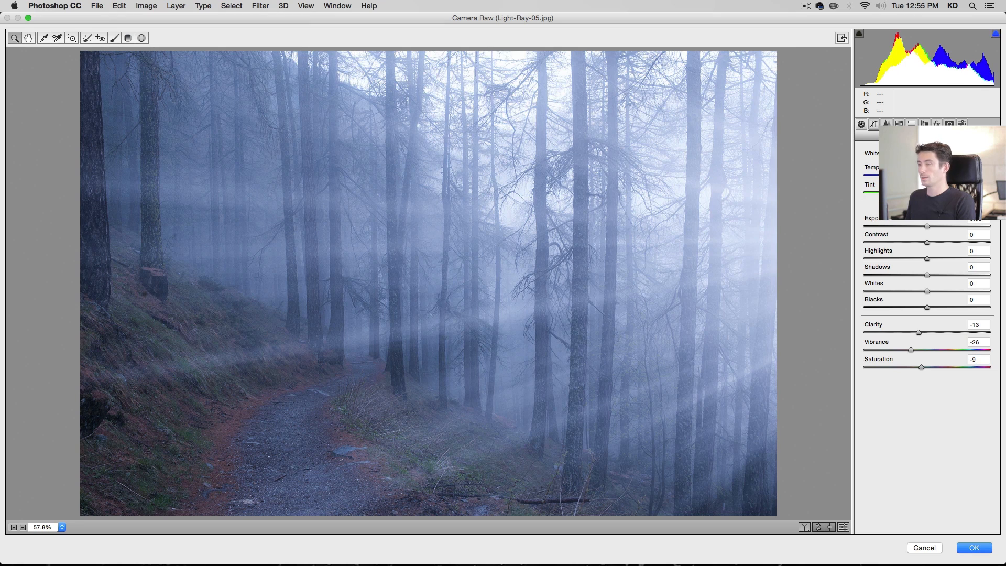
pyautogui.moveTo(929, 274); pyautogui.dragTo(895, 259)
pyautogui.click(911, 260)
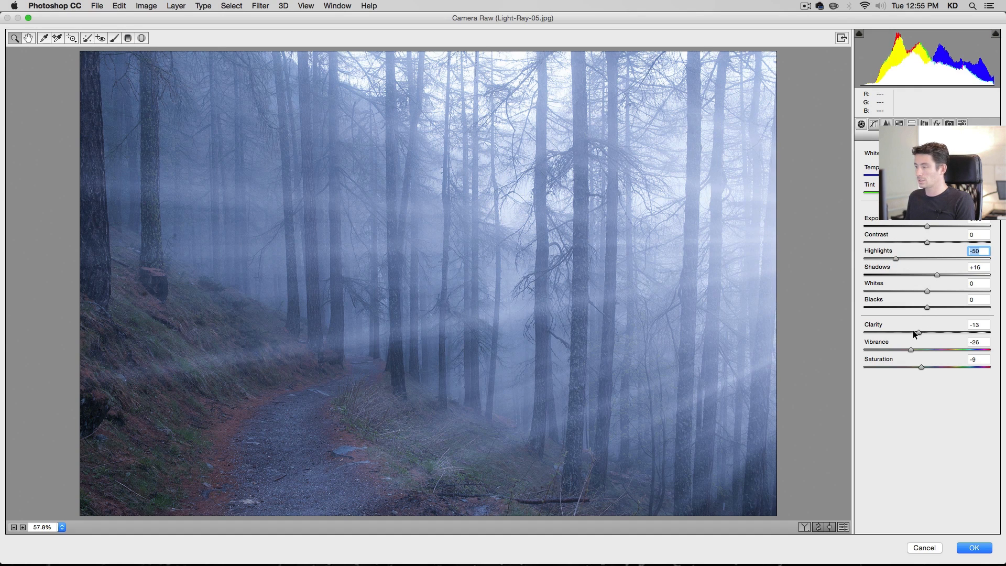
pyautogui.moveTo(913, 331); pyautogui.dragTo(915, 331)
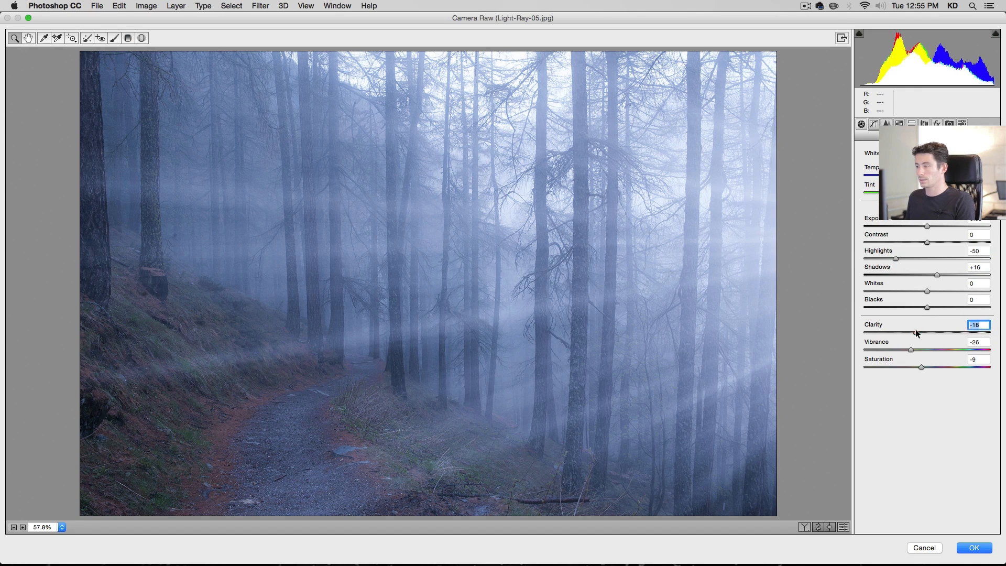
pyautogui.click(976, 549)
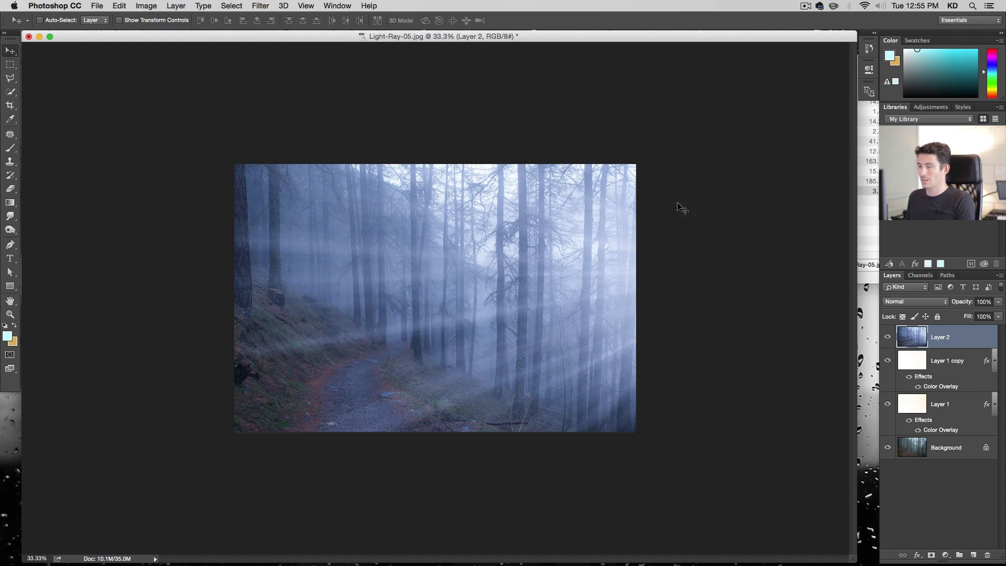
# Duplicate the original Background layer and place the copy at the top of the layer stack
pyautogui.click(952, 448)
pyautogui.press('super+j')
pyautogui.moveTo(941, 336); pyautogui.dragTo(937, 337)
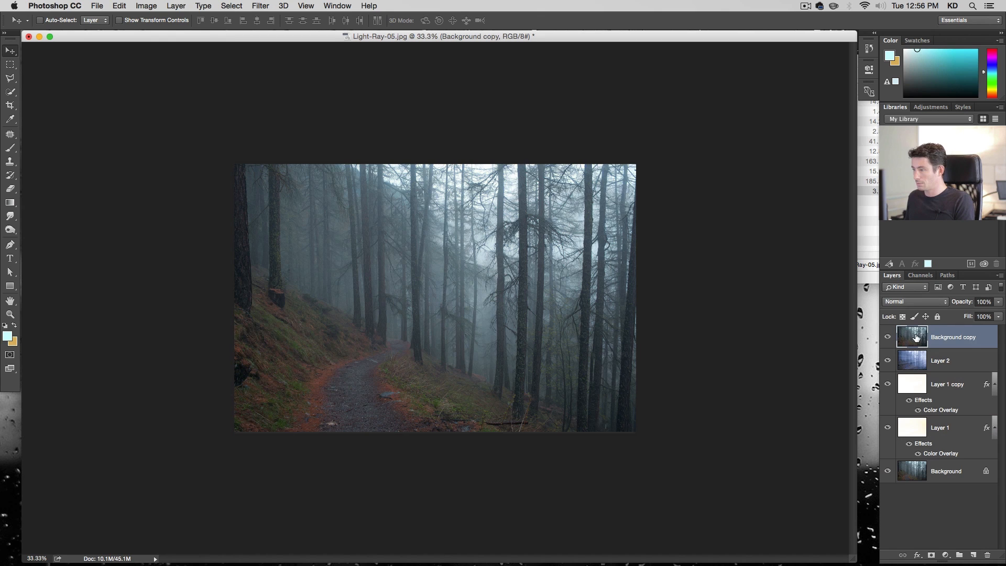
# Compare the background copy shown and hidden, then set its opacity to 30%
pyautogui.click(888, 337)
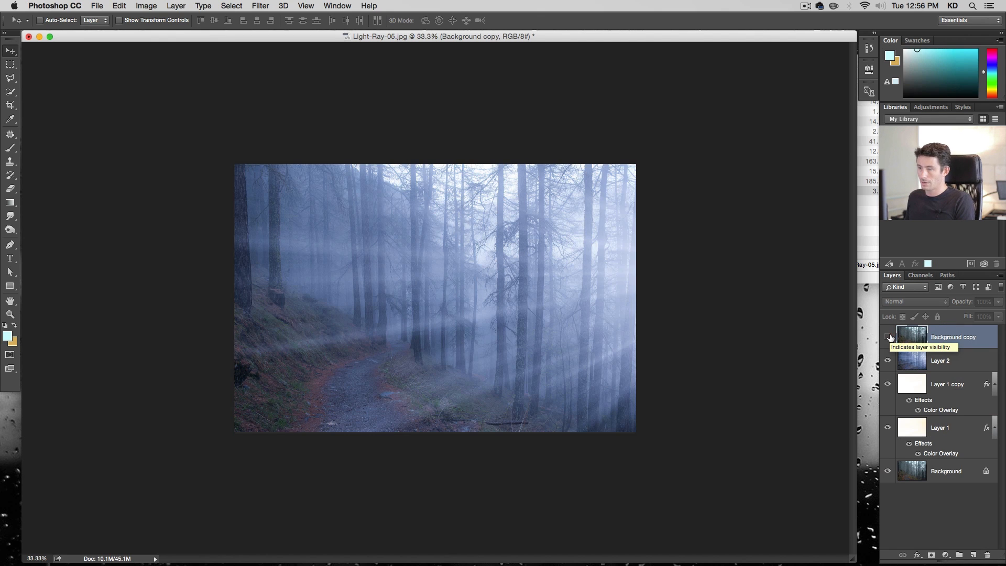
pyautogui.click(889, 337)
pyautogui.click(889, 336)
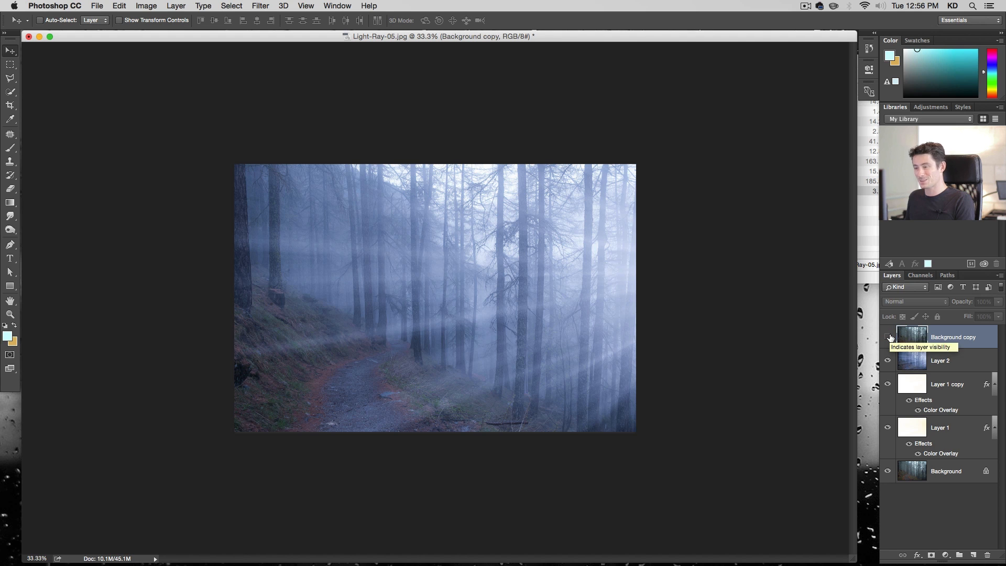
pyautogui.click(889, 336)
pyautogui.click(889, 337)
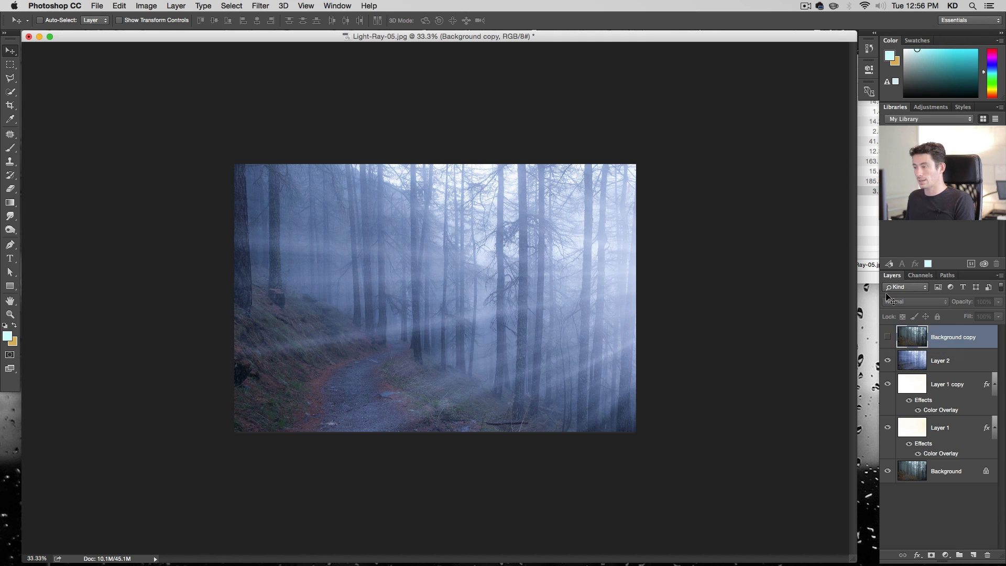
pyautogui.click(889, 339)
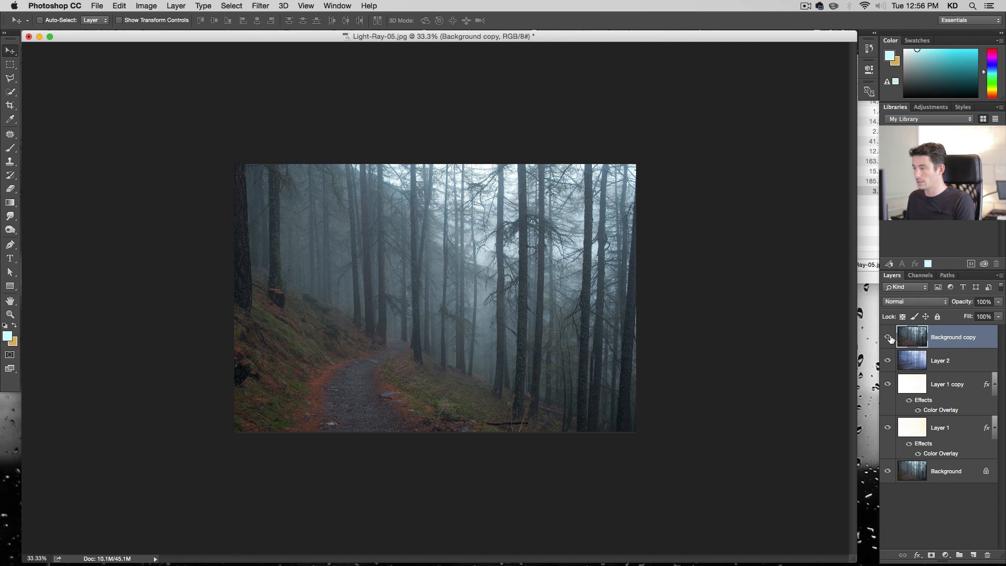
pyautogui.click(981, 301)
pyautogui.write('30')
pyautogui.press('Return')
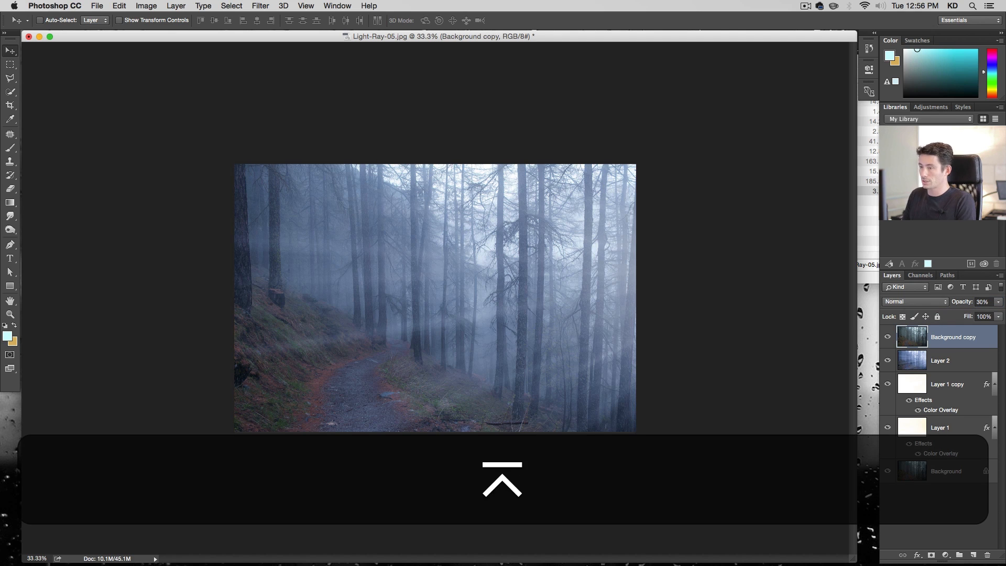
# Add a layer mask to the background copy and draw a black-to-white gradient from the photo's bottom to its top
pyautogui.click(931, 556)
pyautogui.press('g')
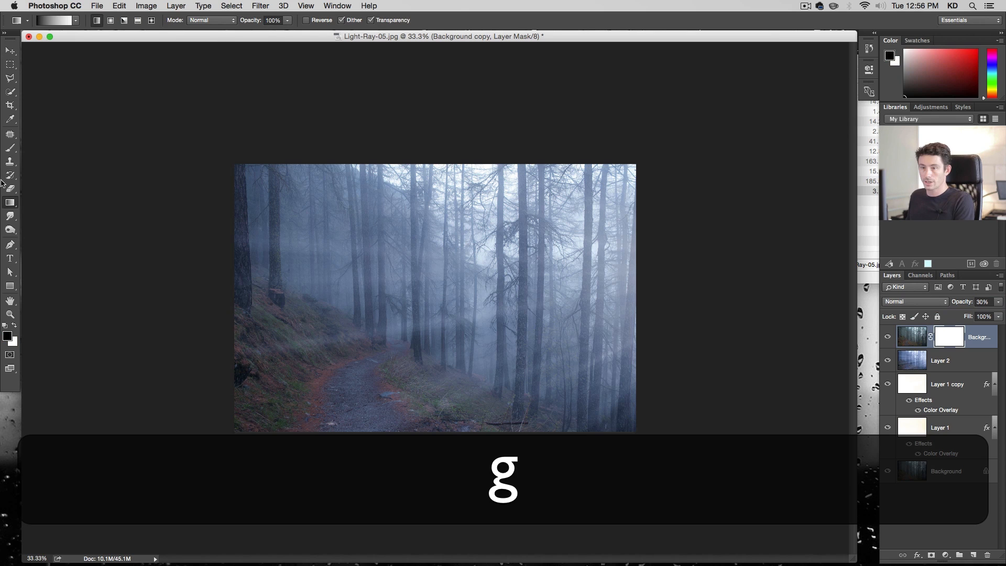
pyautogui.click(76, 21)
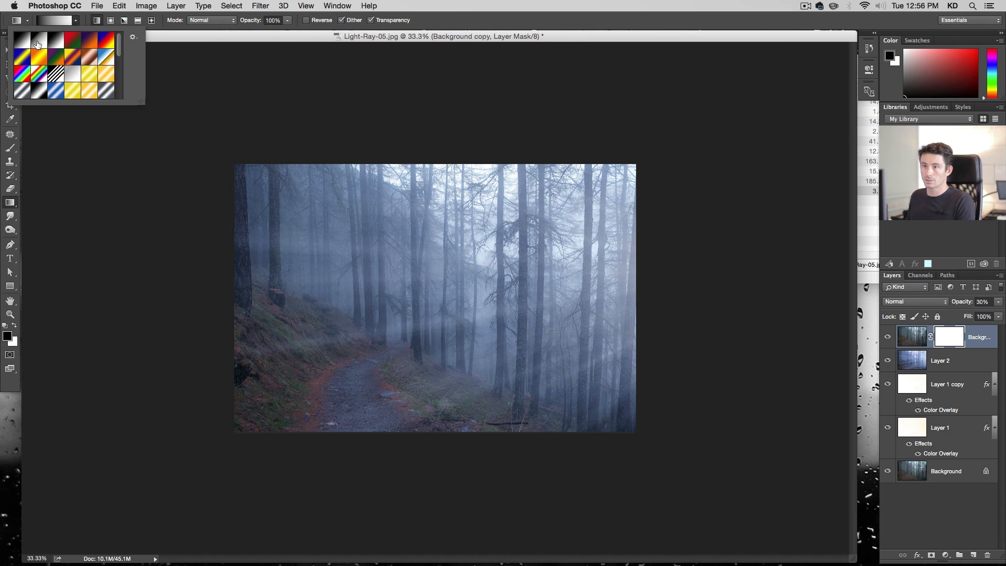
pyautogui.click(41, 43)
pyautogui.click(76, 21)
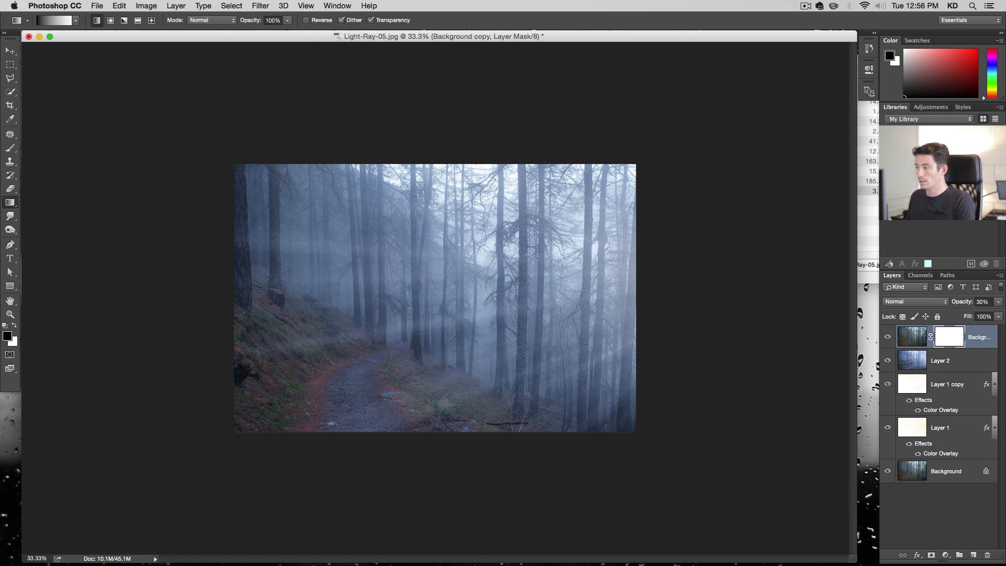
pyautogui.moveTo(444, 435); pyautogui.dragTo(429, 166)
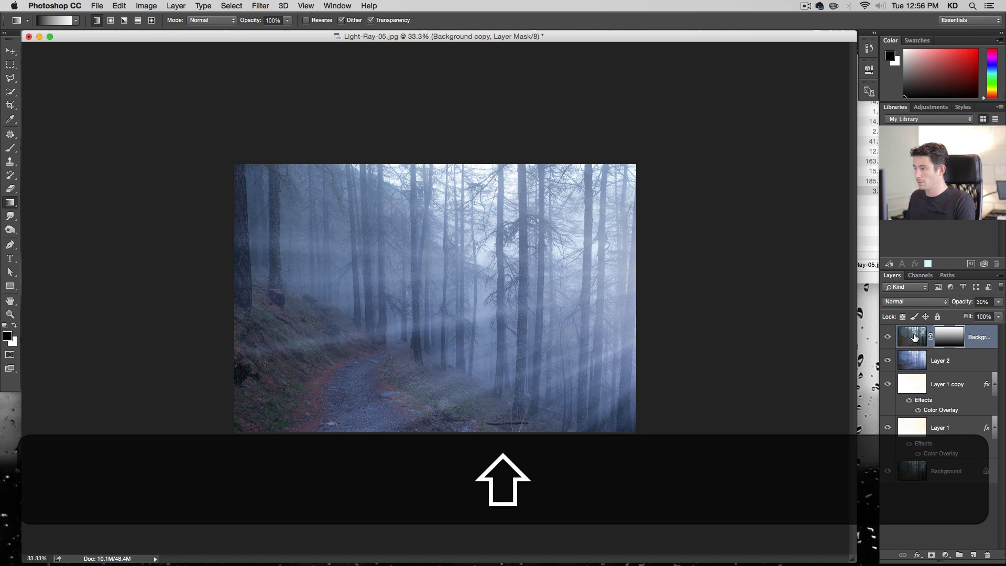
# Raise the background copy's opacity to 100% and redraw the mask gradient from the photo's top downward
pyautogui.moveTo(1002, 305); pyautogui.dragTo(1004, 312)
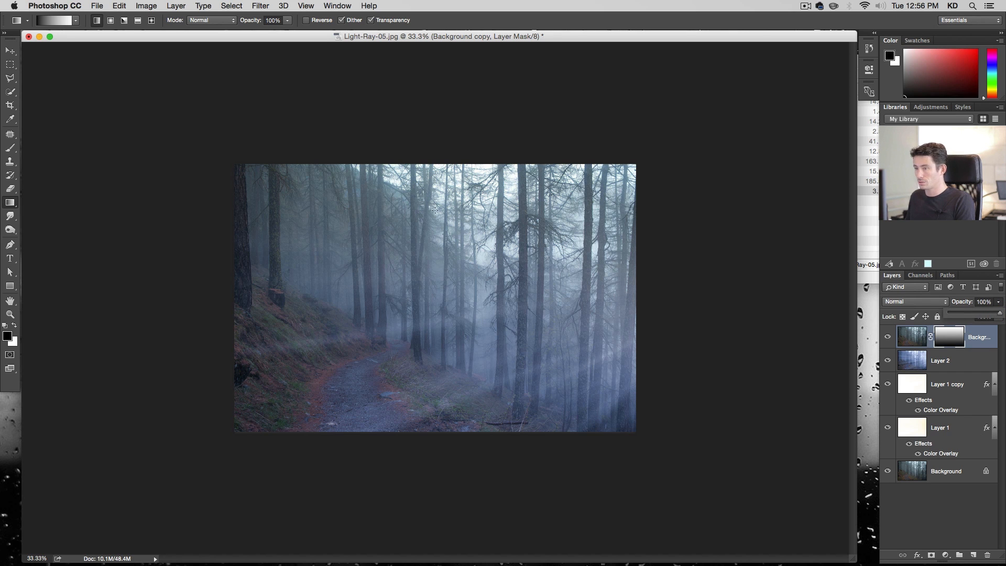
pyautogui.moveTo(442, 171); pyautogui.dragTo(445, 492)
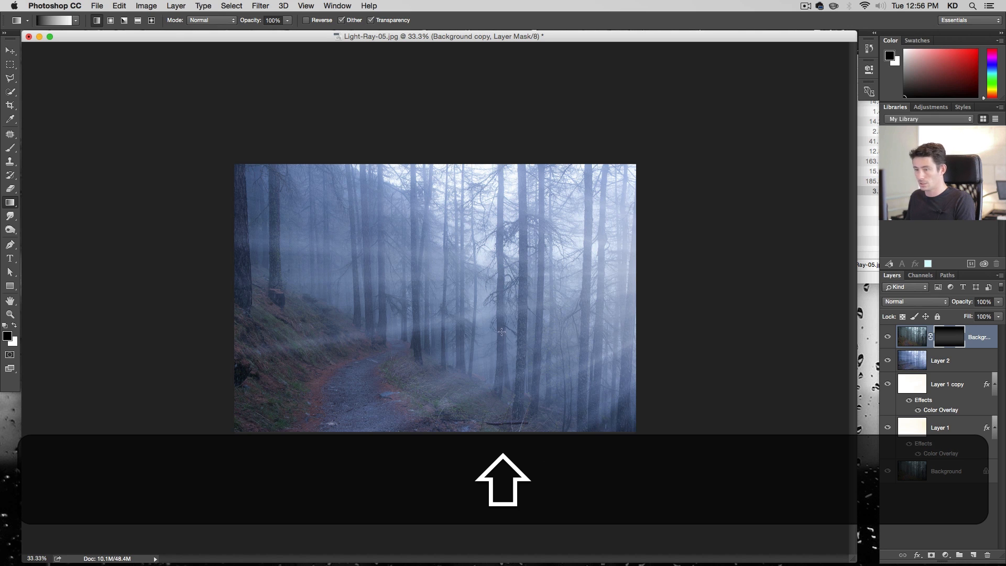
# Swap the colours and redraw the background copy's mask gradient, finishing with a stroke from the photo's top edge to its bottom
pyautogui.press('x')
pyautogui.moveTo(482, 451); pyautogui.dragTo(470, 281)
pyautogui.moveTo(613, 528); pyautogui.dragTo(498, 178)
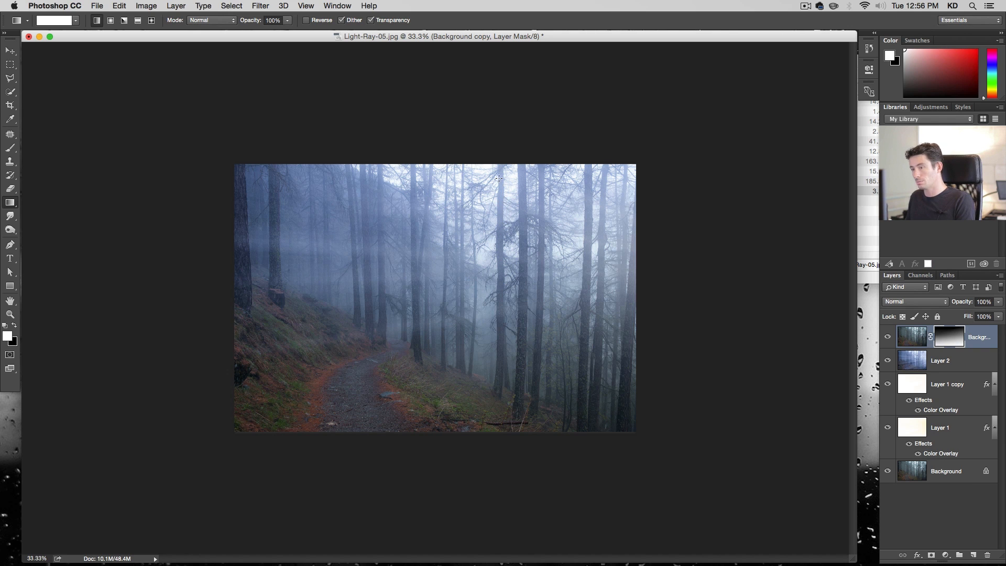
pyautogui.press('x')
pyautogui.moveTo(348, 100); pyautogui.dragTo(451, 516)
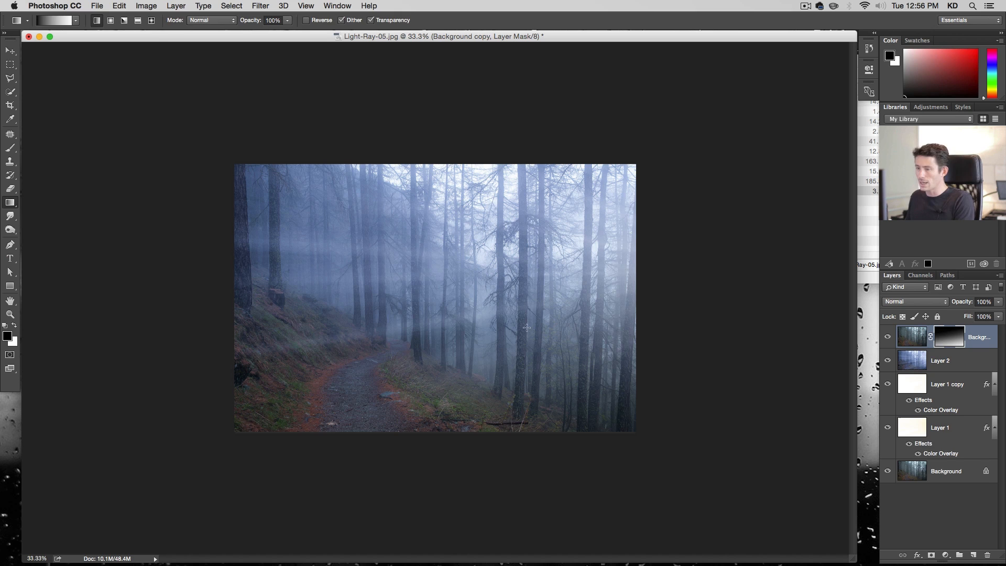
# Paint white on the mask with a soft round brush of 1040 px, 0% hardness and 20% opacity over the path and left hillside
pyautogui.press('b')
pyautogui.rightClick(537, 324)
pyautogui.scroll(10, 602, 434)
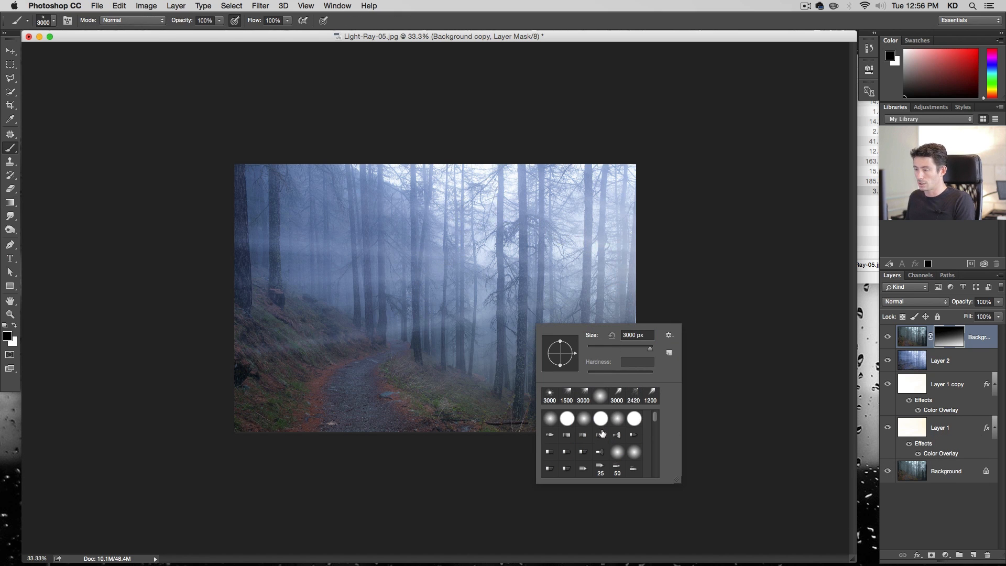
pyautogui.click(550, 418)
pyautogui.moveTo(640, 350); pyautogui.dragTo(647, 348)
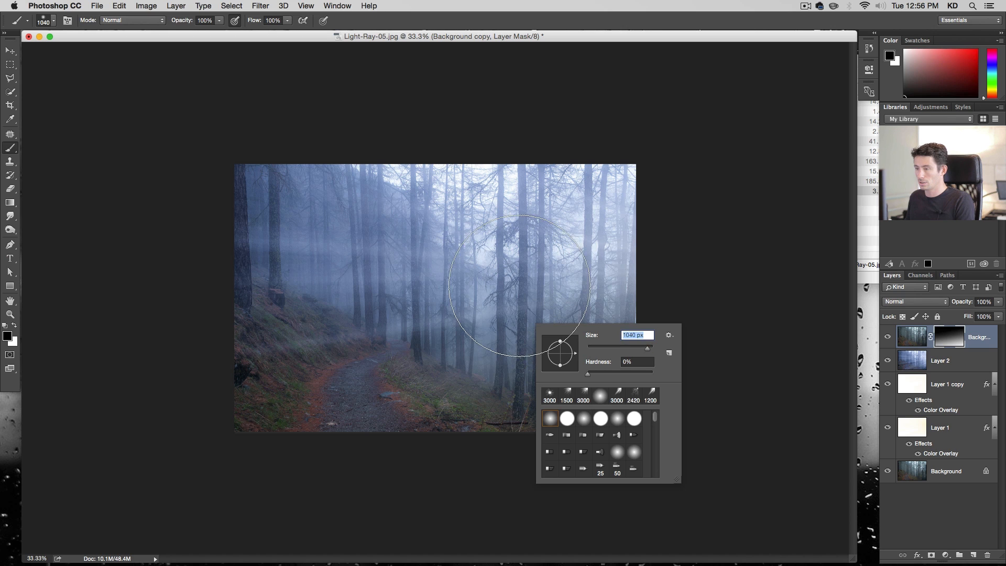
pyautogui.press('Return')
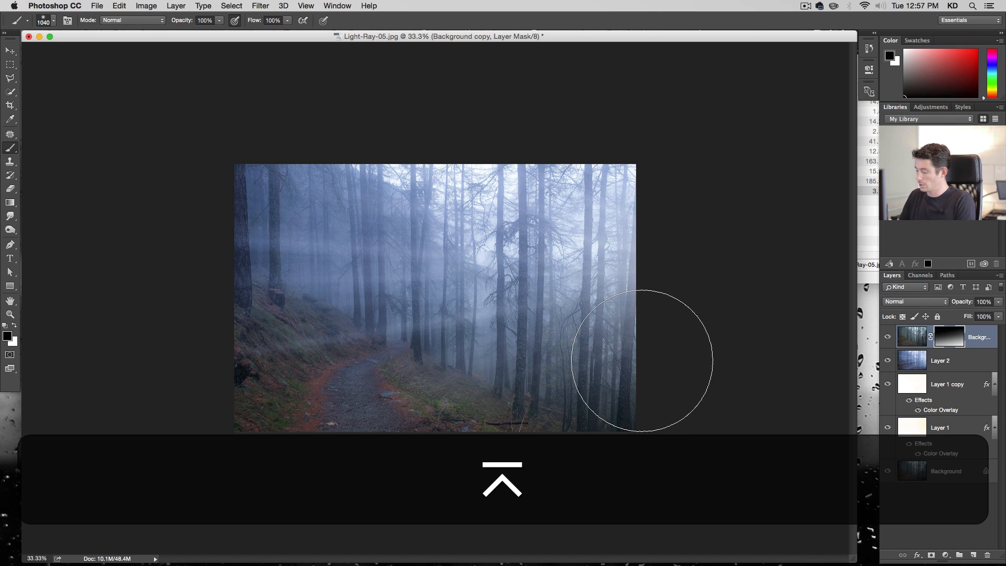
pyautogui.press('2')
pyautogui.press('0')
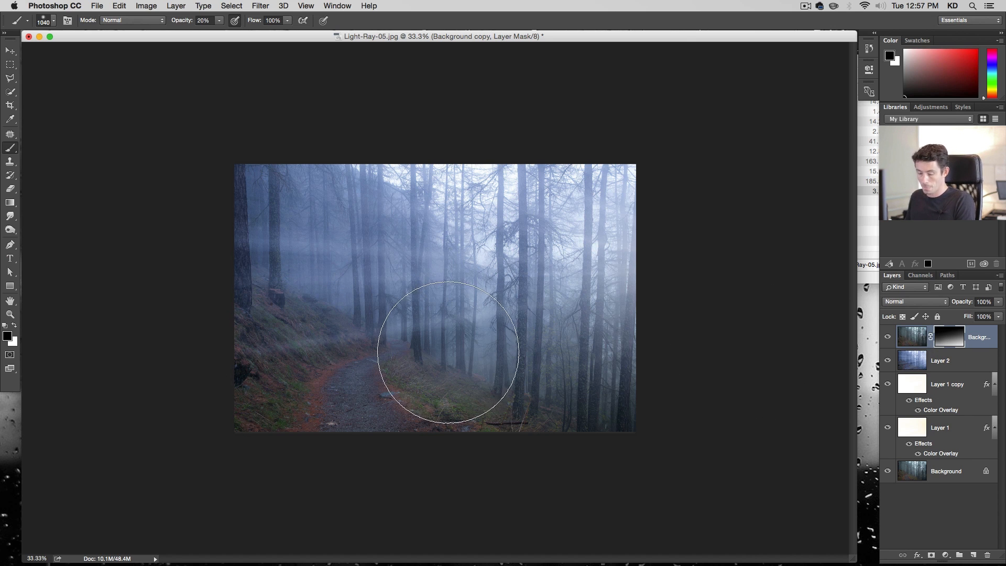
pyautogui.press('x')
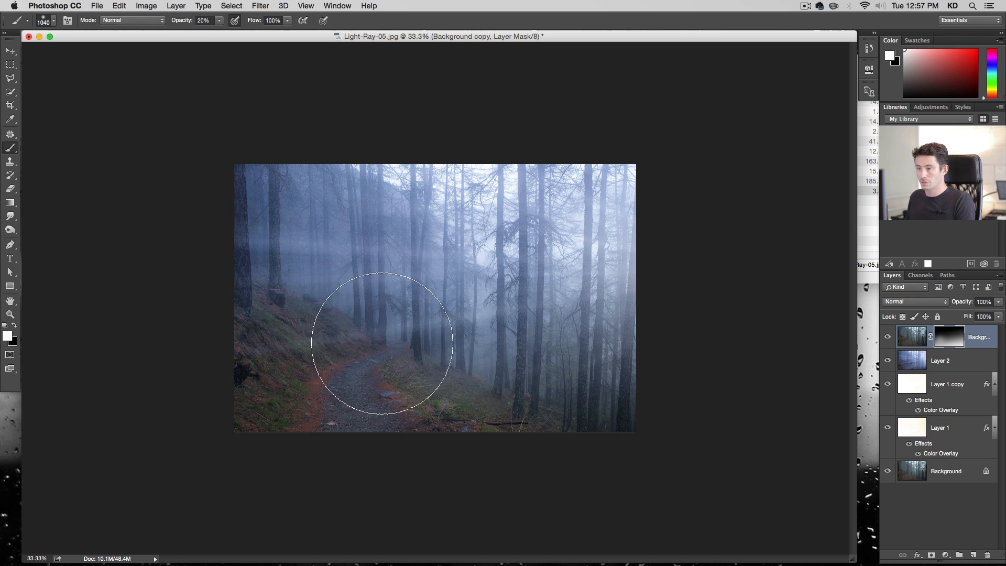
pyautogui.click(318, 252)
pyautogui.click(269, 263)
pyautogui.click(474, 345)
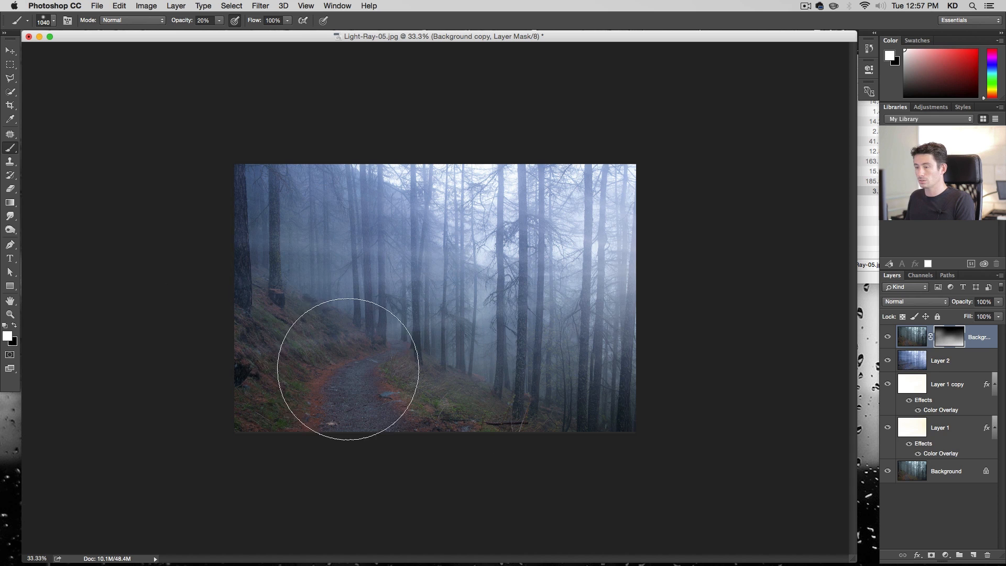
pyautogui.click(338, 341)
pyautogui.click(265, 364)
pyautogui.click(250, 261)
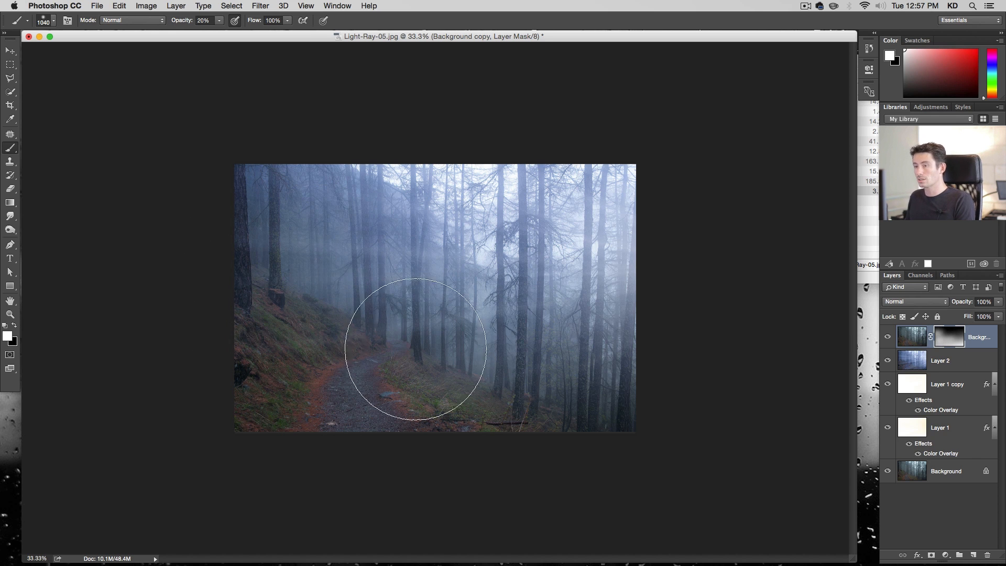
# Toggle the background copy's visibility to compare the effect, then select the Background layer
pyautogui.click(888, 337)
pyautogui.click(887, 337)
pyautogui.click(952, 471)
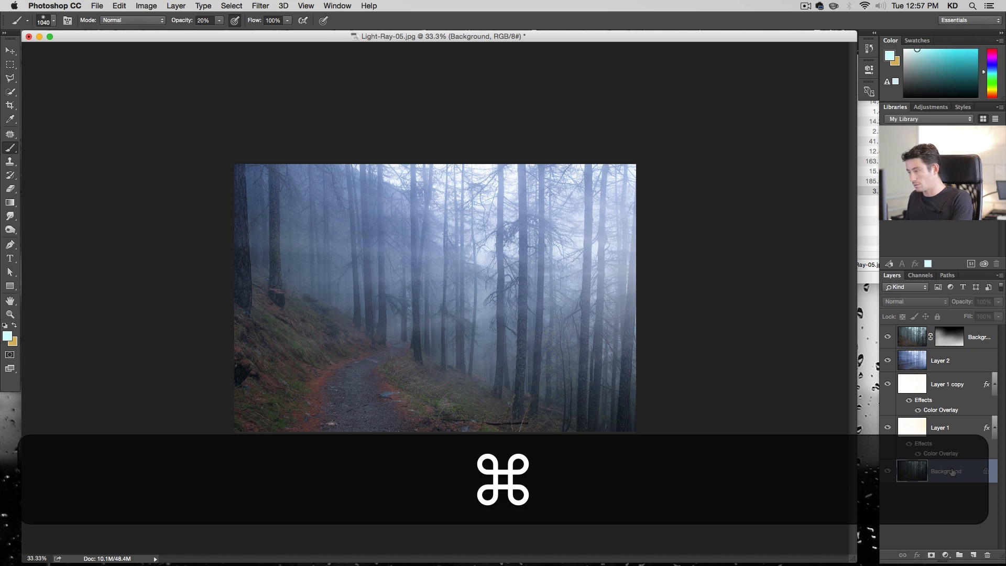
pyautogui.moveTo(888, 429)
pyautogui.mouseDown()
pyautogui.moveTo(891, 343)
pyautogui.moveTo(893, 430)
pyautogui.mouseUp()
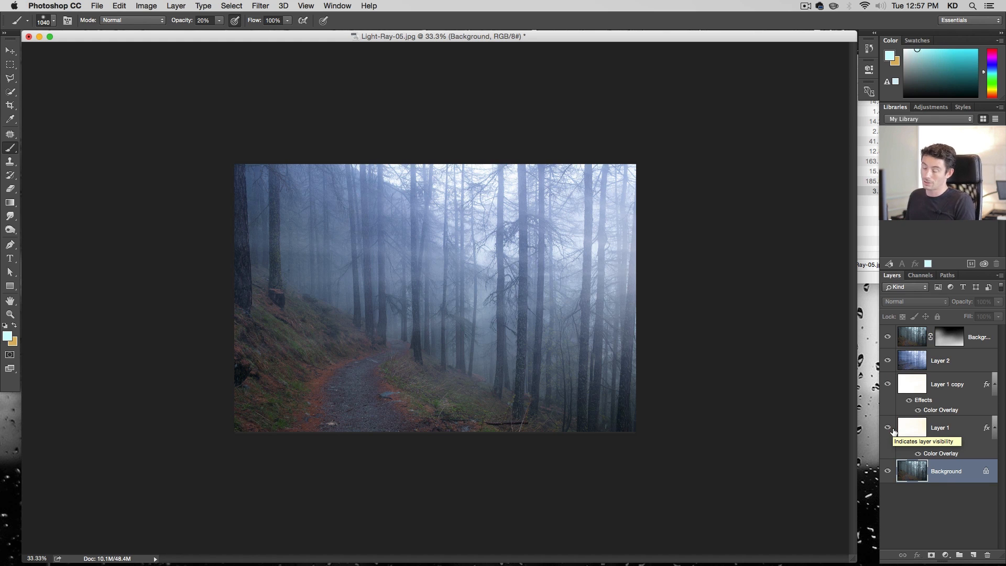
# Save the document as Light-Ray-05.psd in Photoshop format and close it
pyautogui.press('shift+super+s')
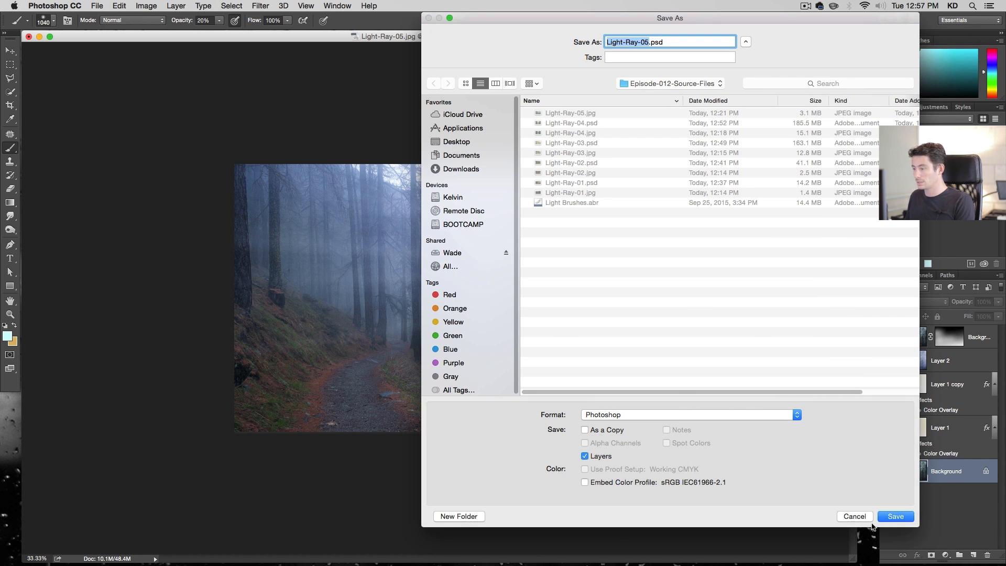
pyautogui.click(891, 517)
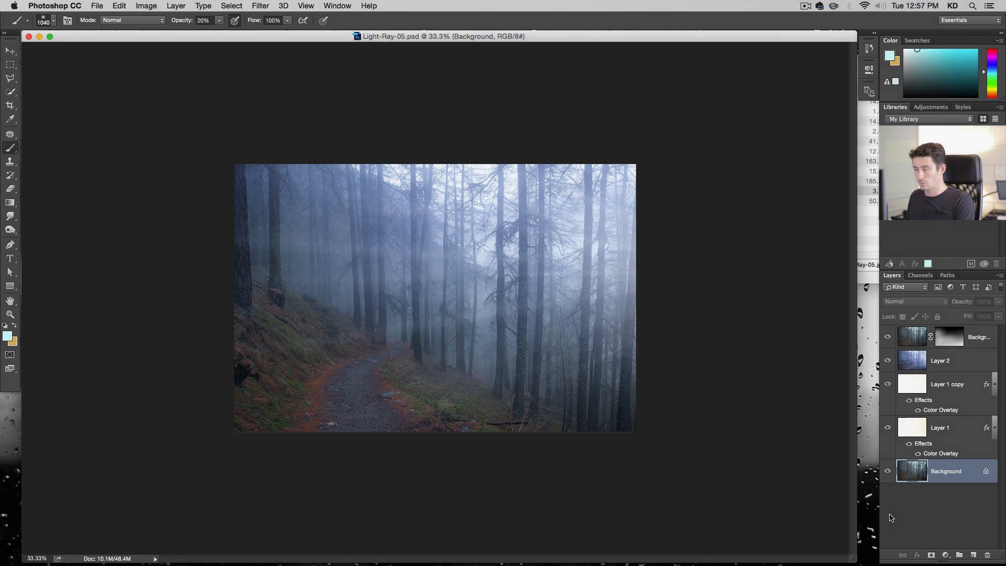
pyautogui.press('super+w')
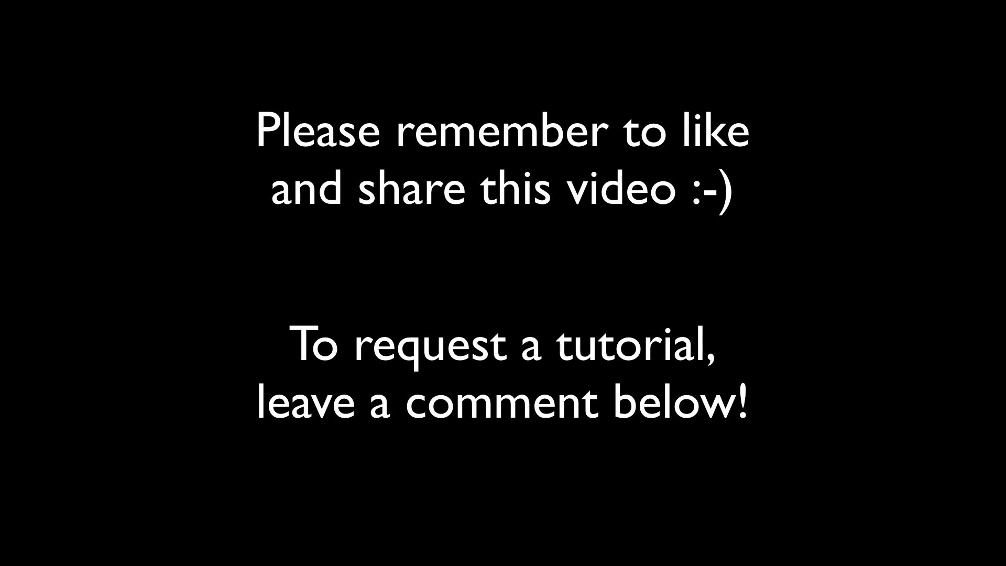